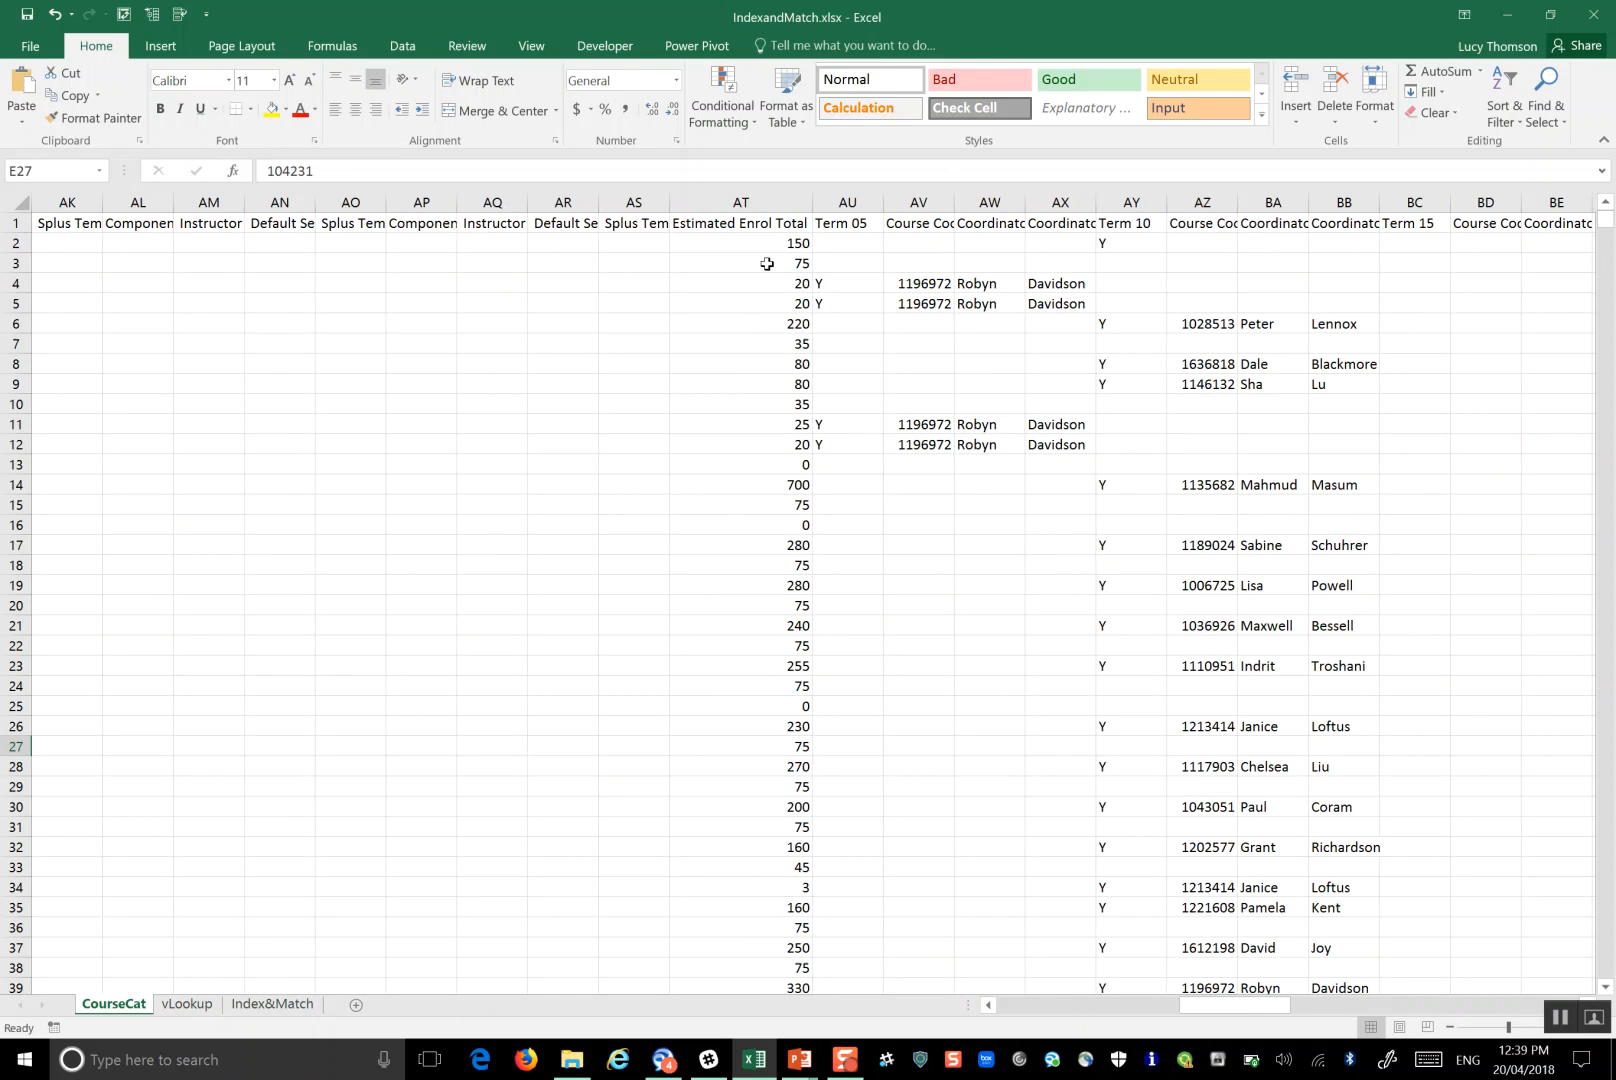
# Step: Clear the existing title from cell B2 on the vLookup sheet
pyautogui.hscroll(4, 1457, 1005)
pyautogui.hscroll(3, 1457, 1005)
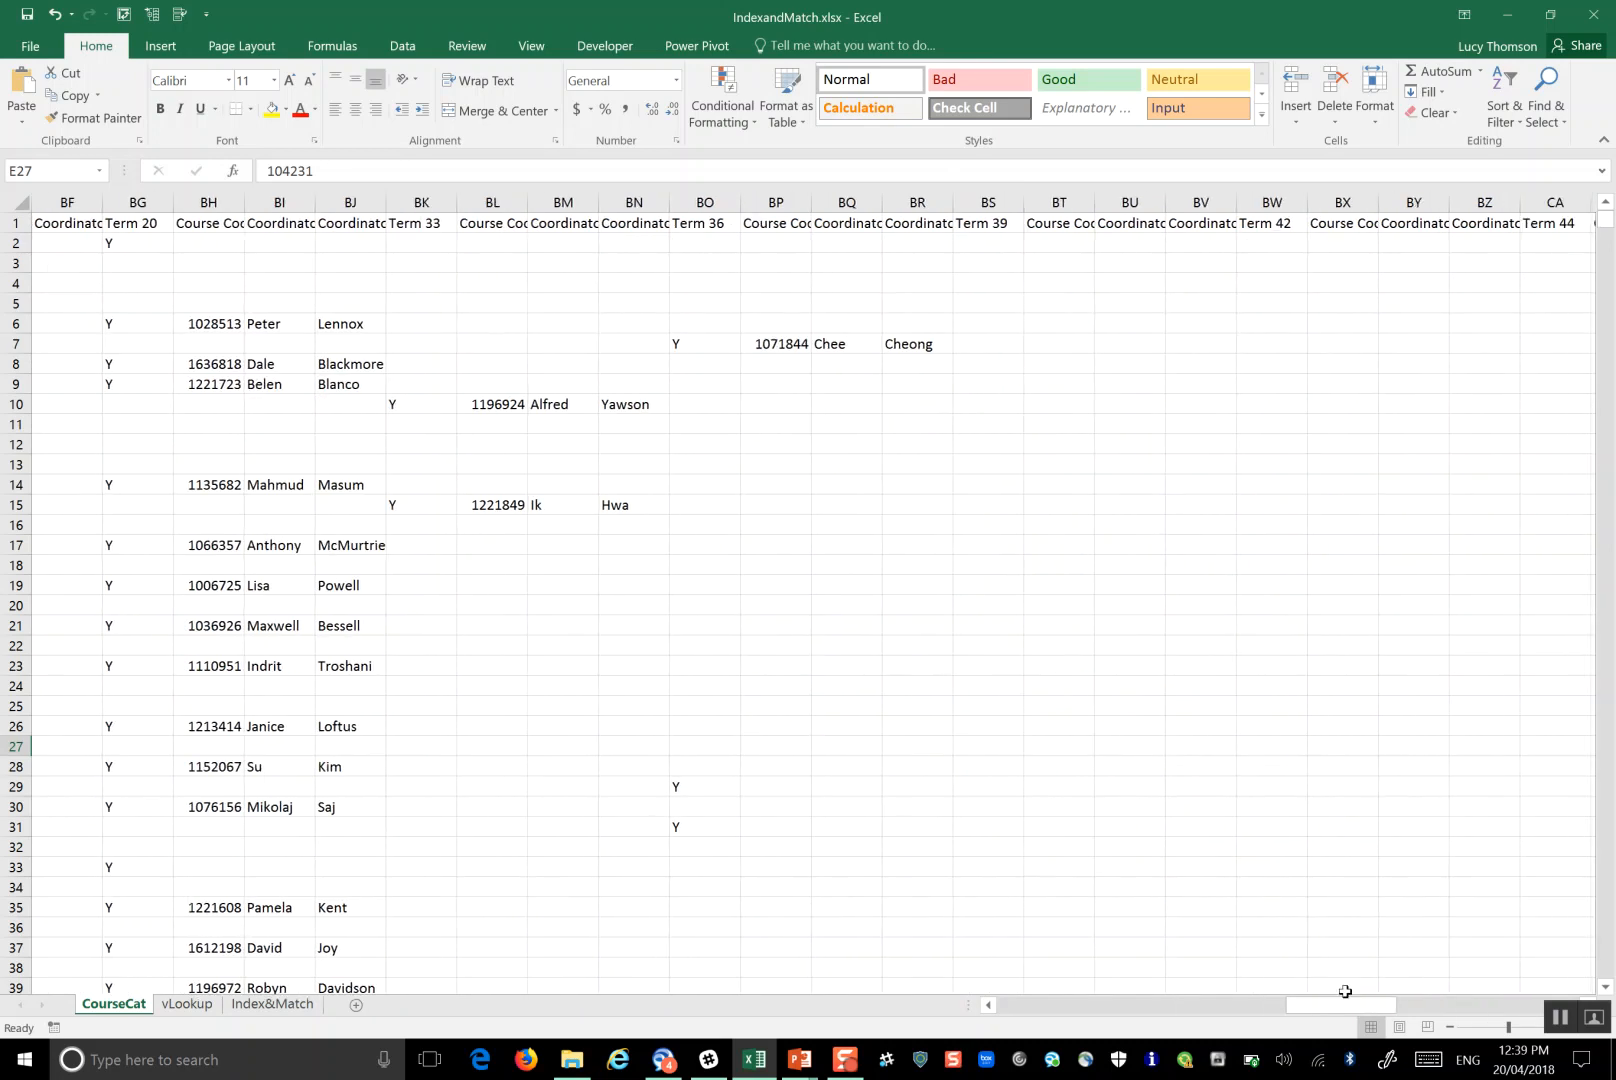
pyautogui.click(1137, 1010)
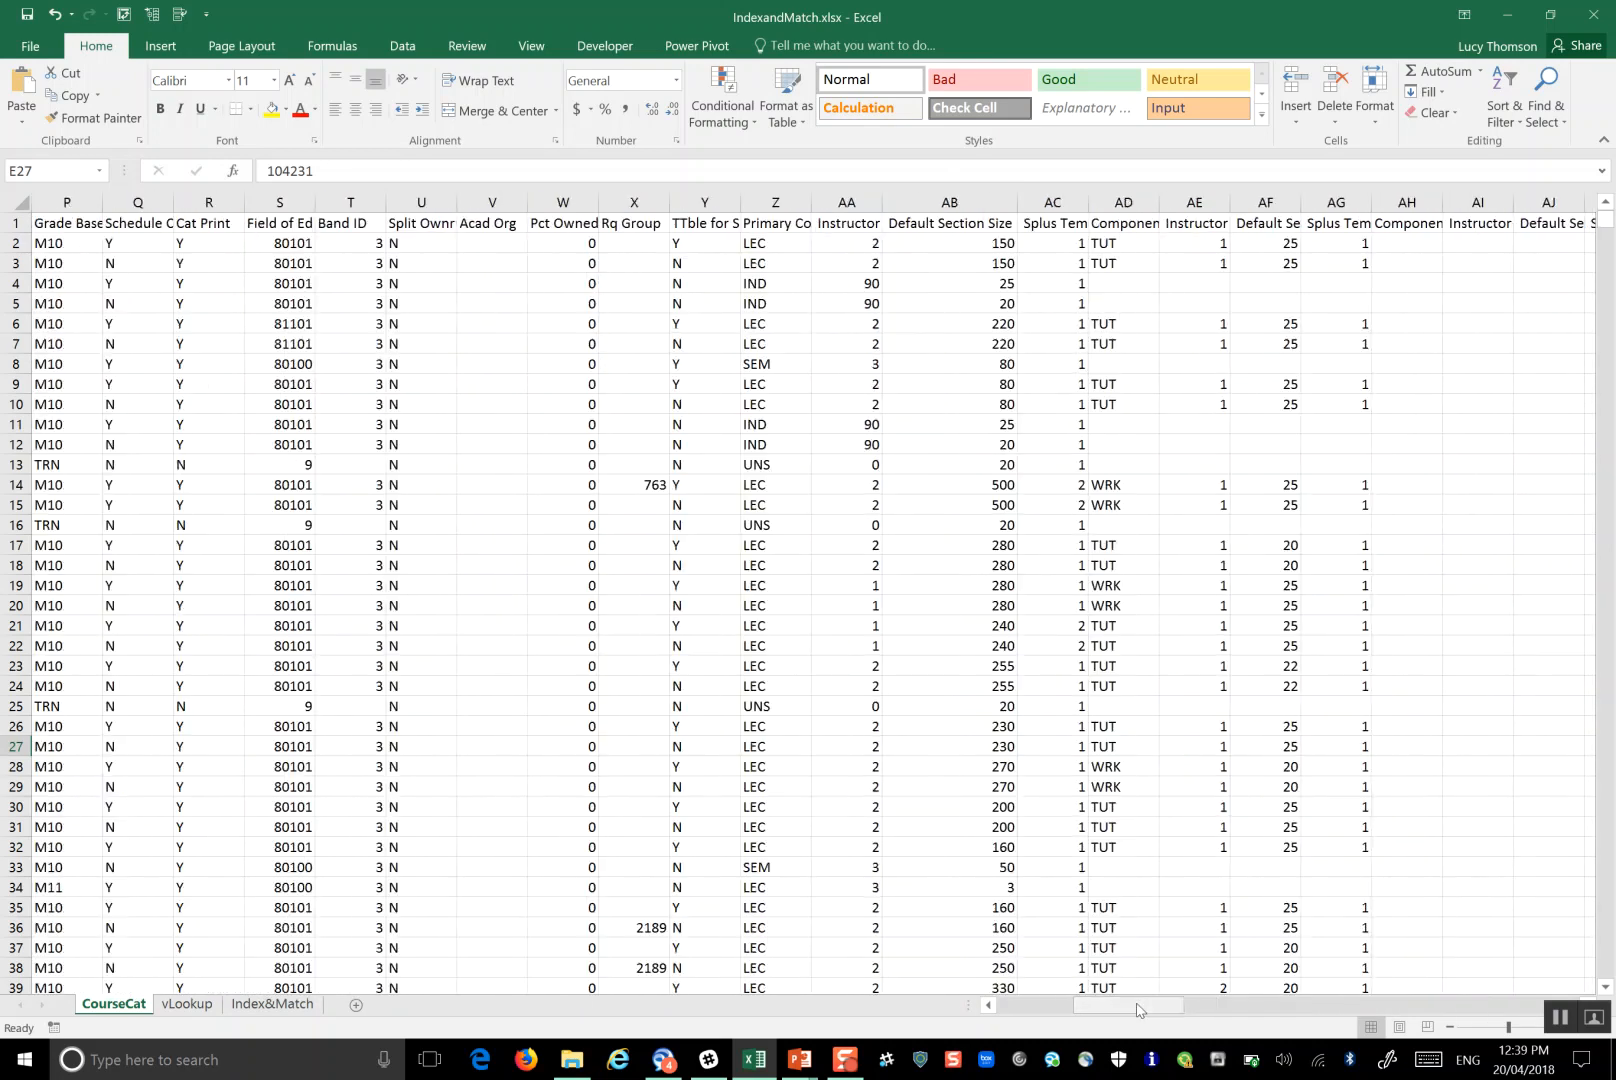
pyautogui.click(1024, 1008)
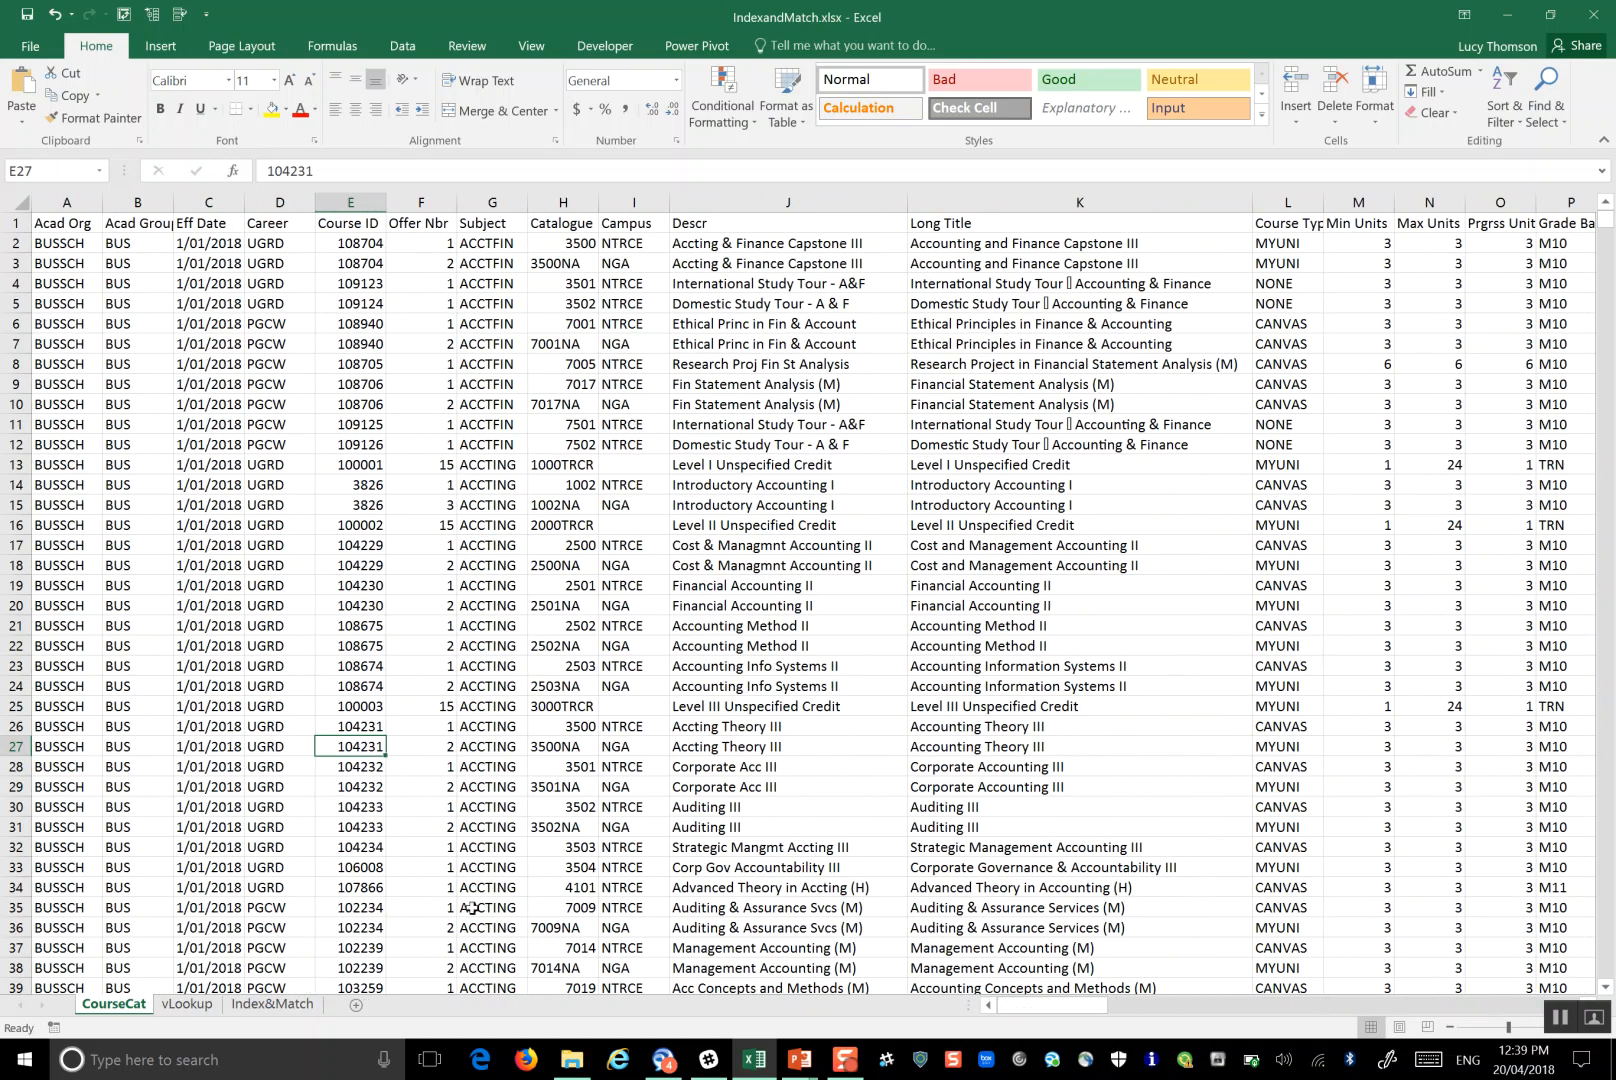
pyautogui.click(175, 1016)
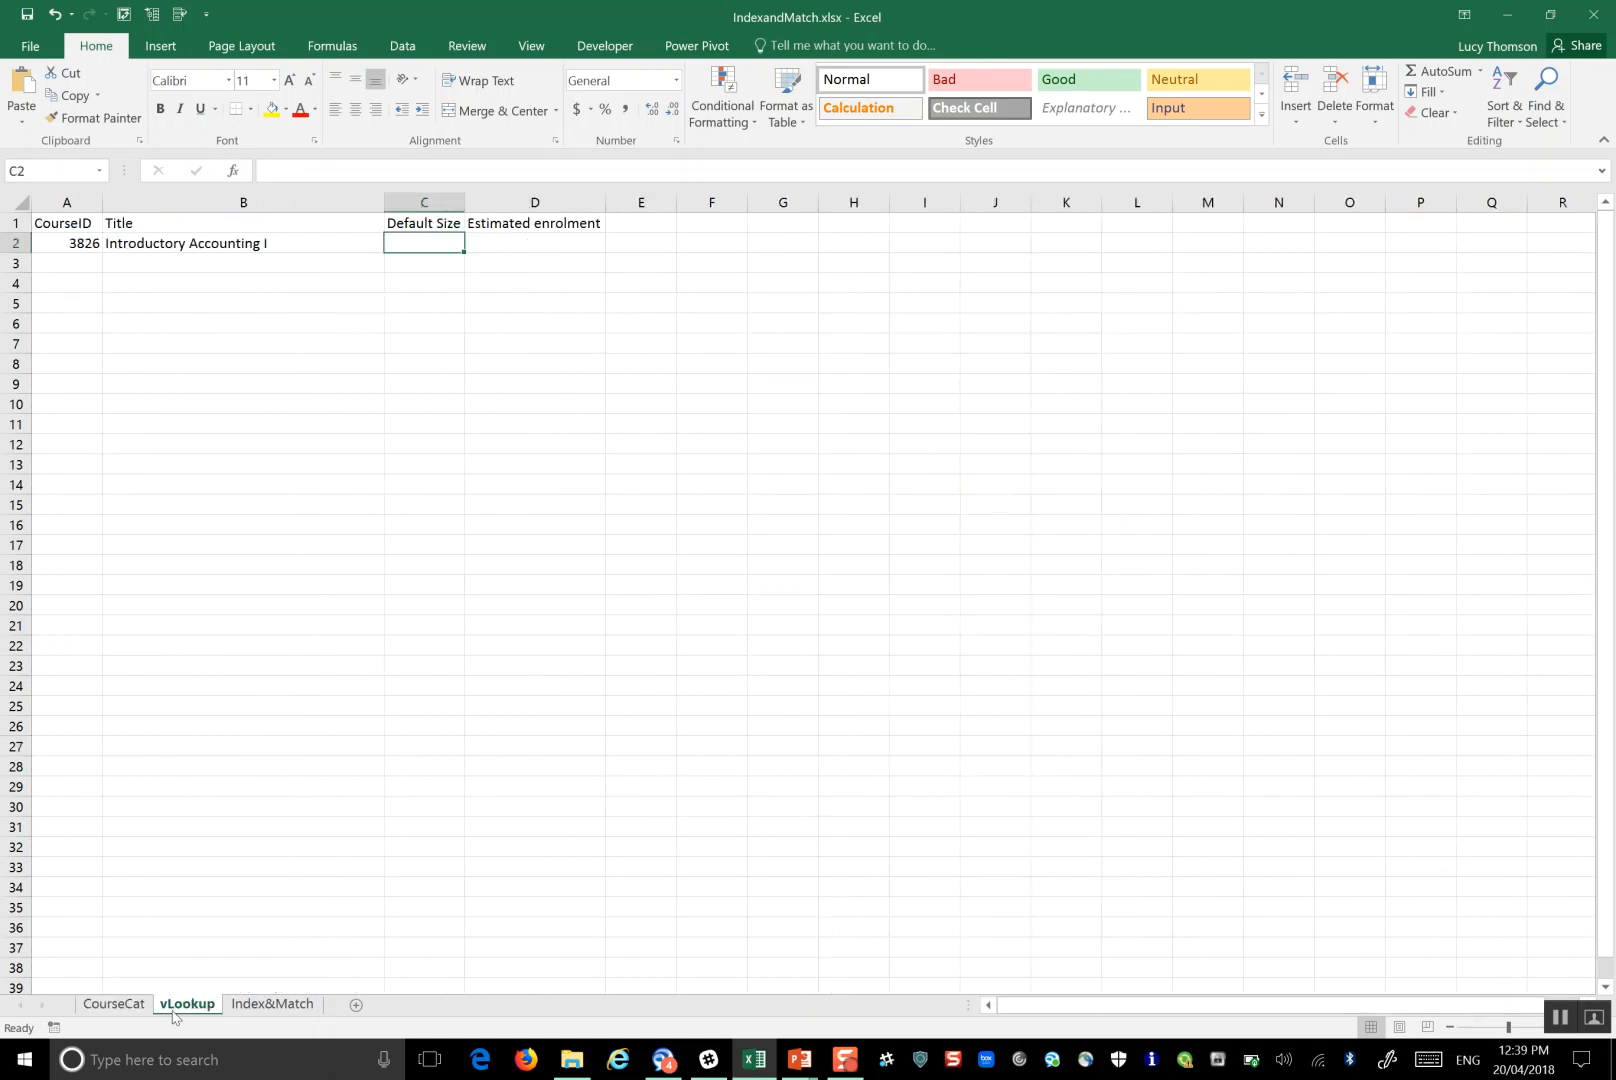
pyautogui.click(326, 249)
pyautogui.press('Delete')
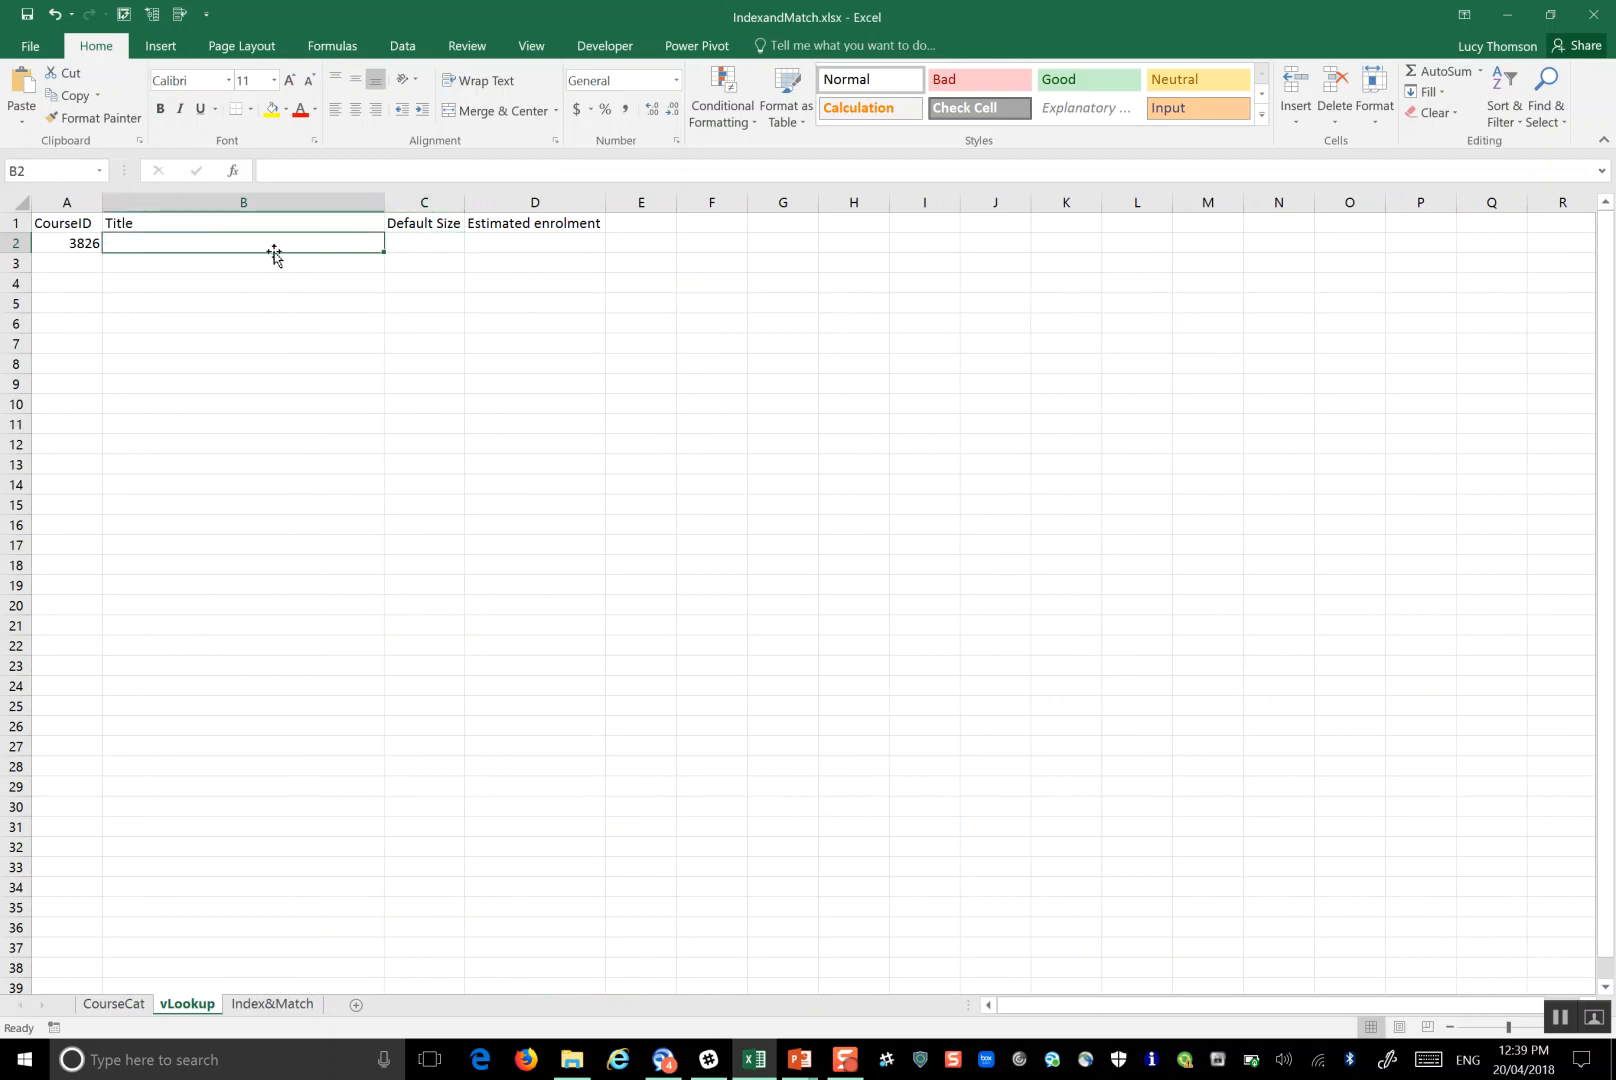
# Step: Begin a VLOOKUP formula in cell B2 of the vLookup sheet with A2 as the lookup value
pyautogui.click(79, 243)
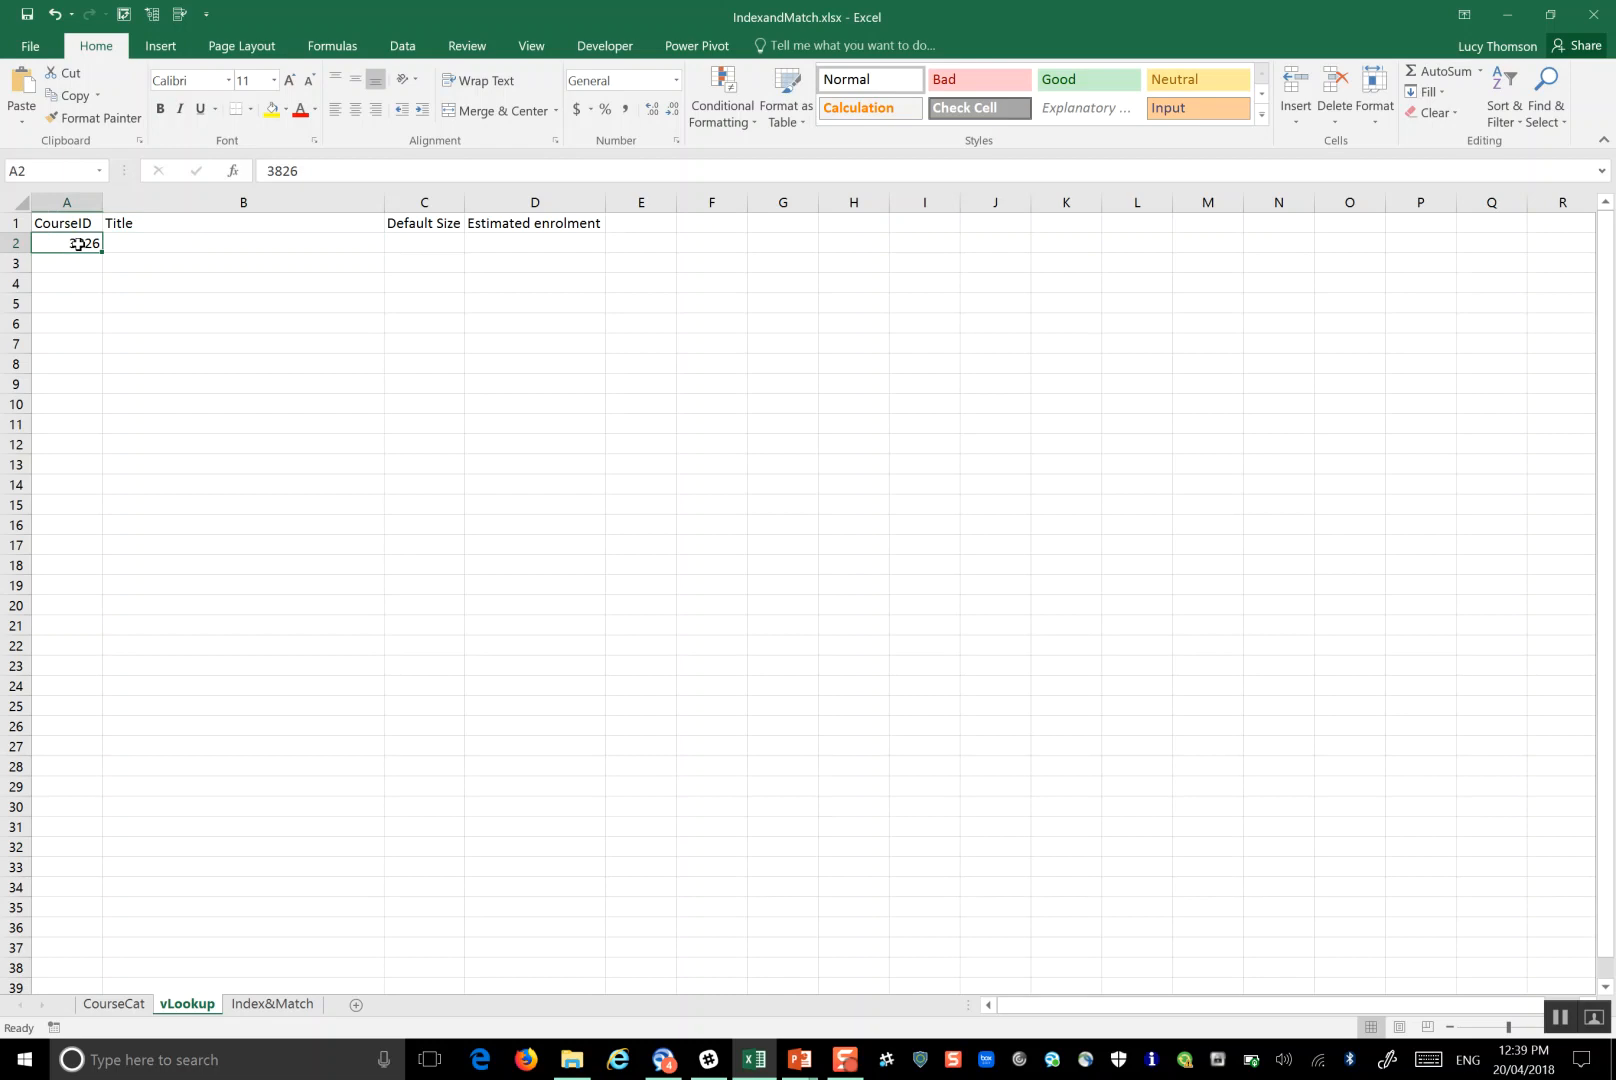
pyautogui.click(147, 249)
pyautogui.write('=vlo')
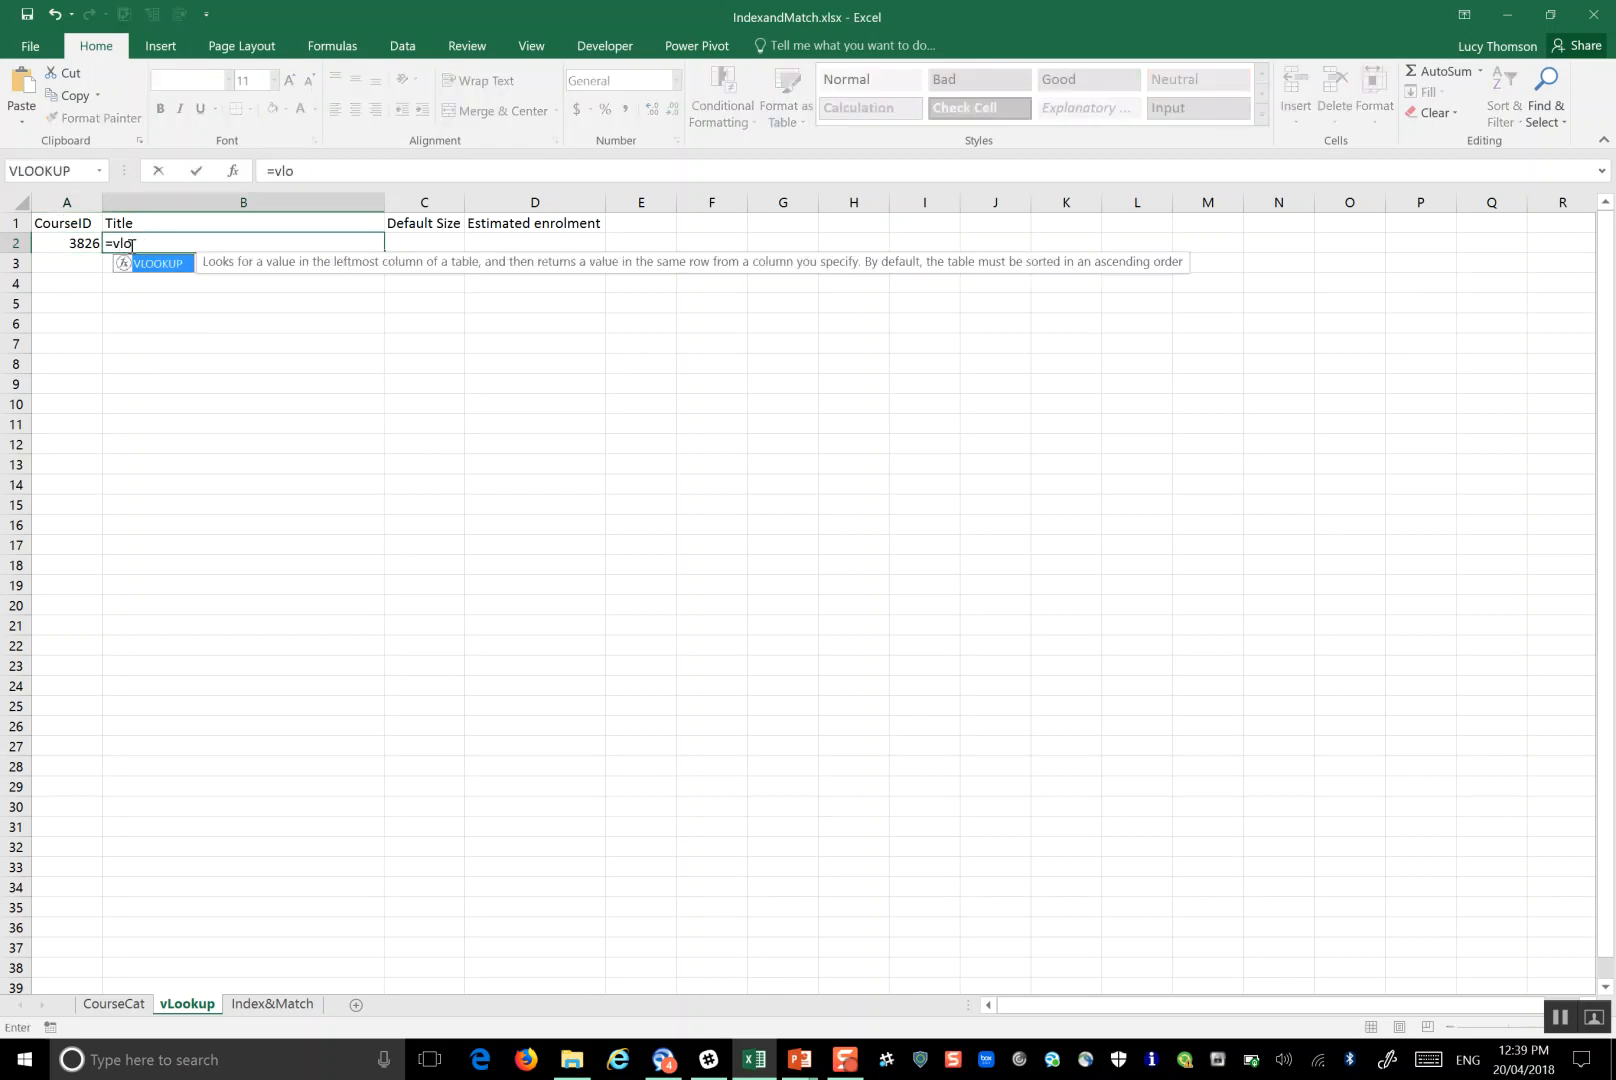
pyautogui.doubleClick(156, 263)
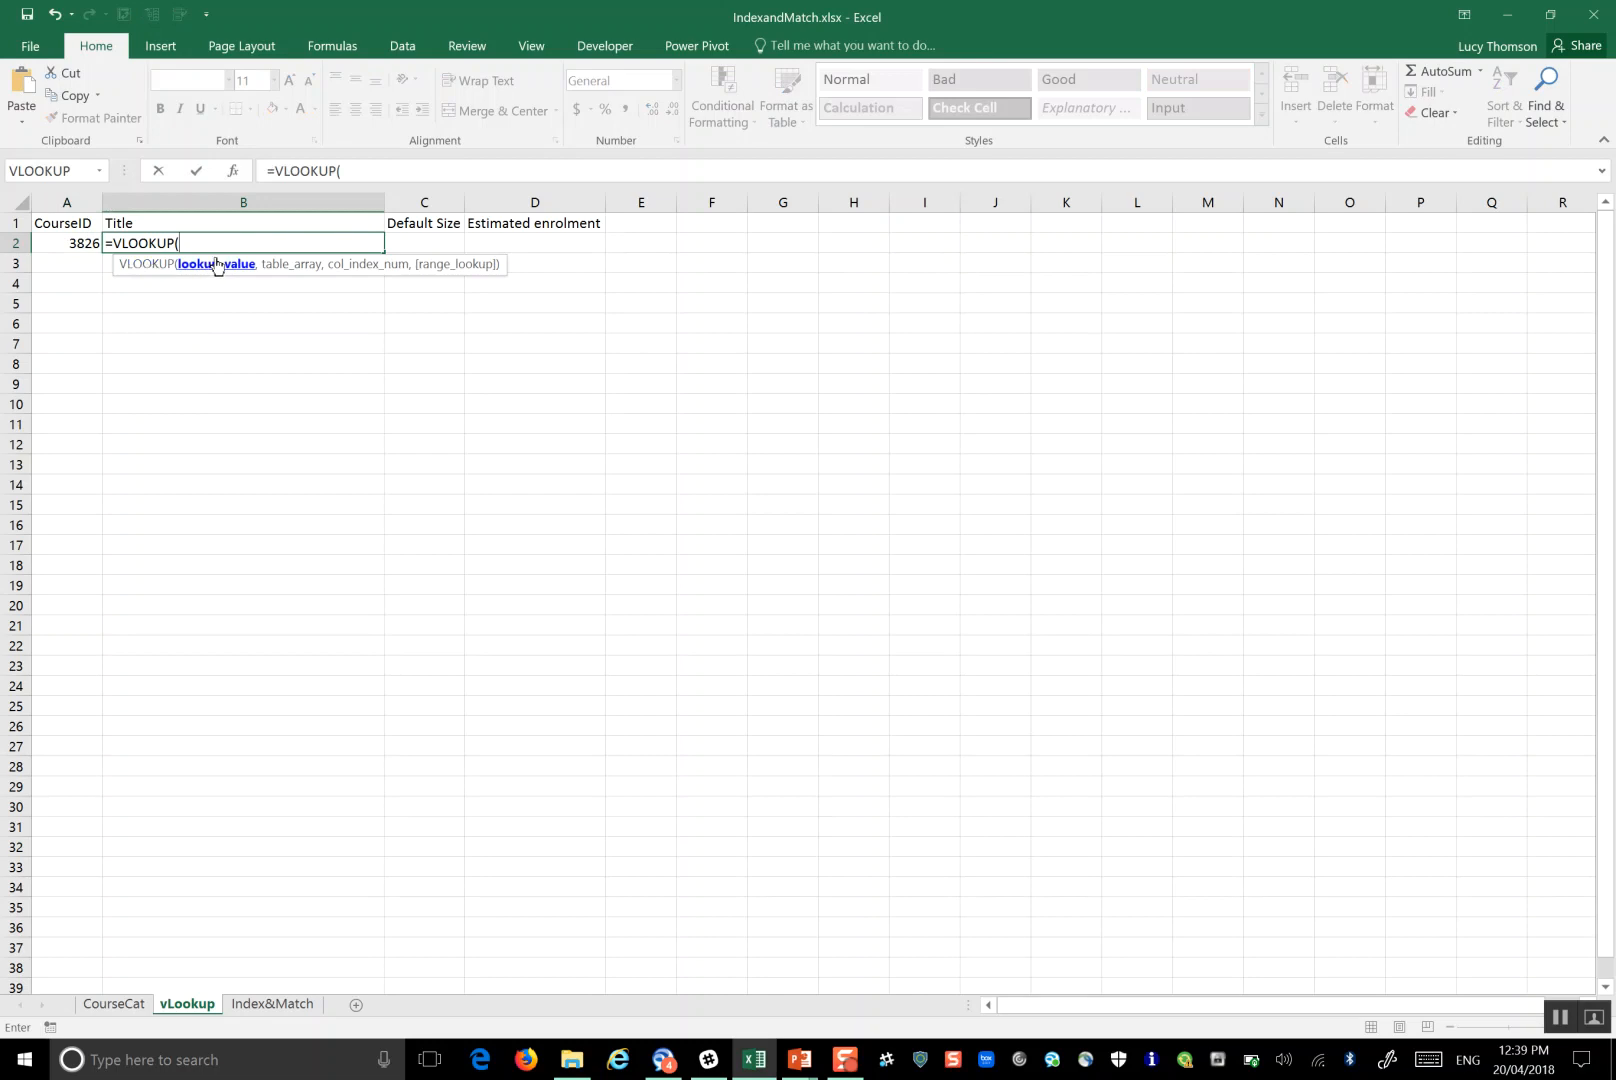
pyautogui.click(67, 253)
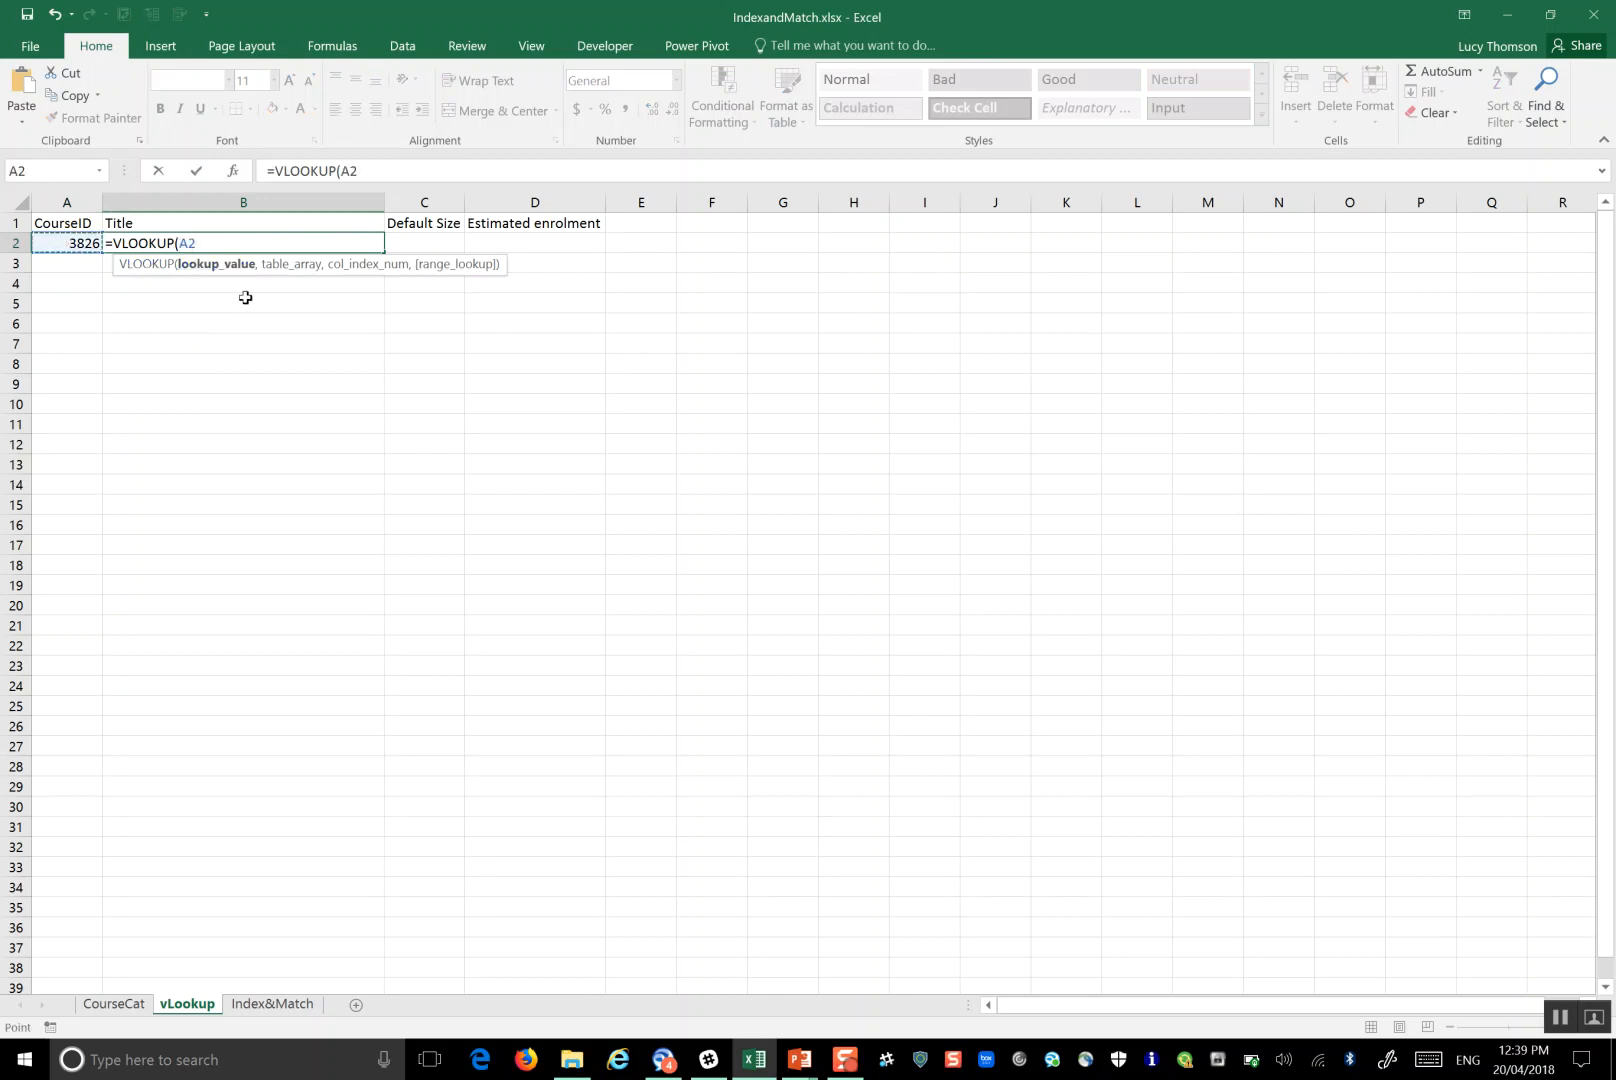
pyautogui.write(',')
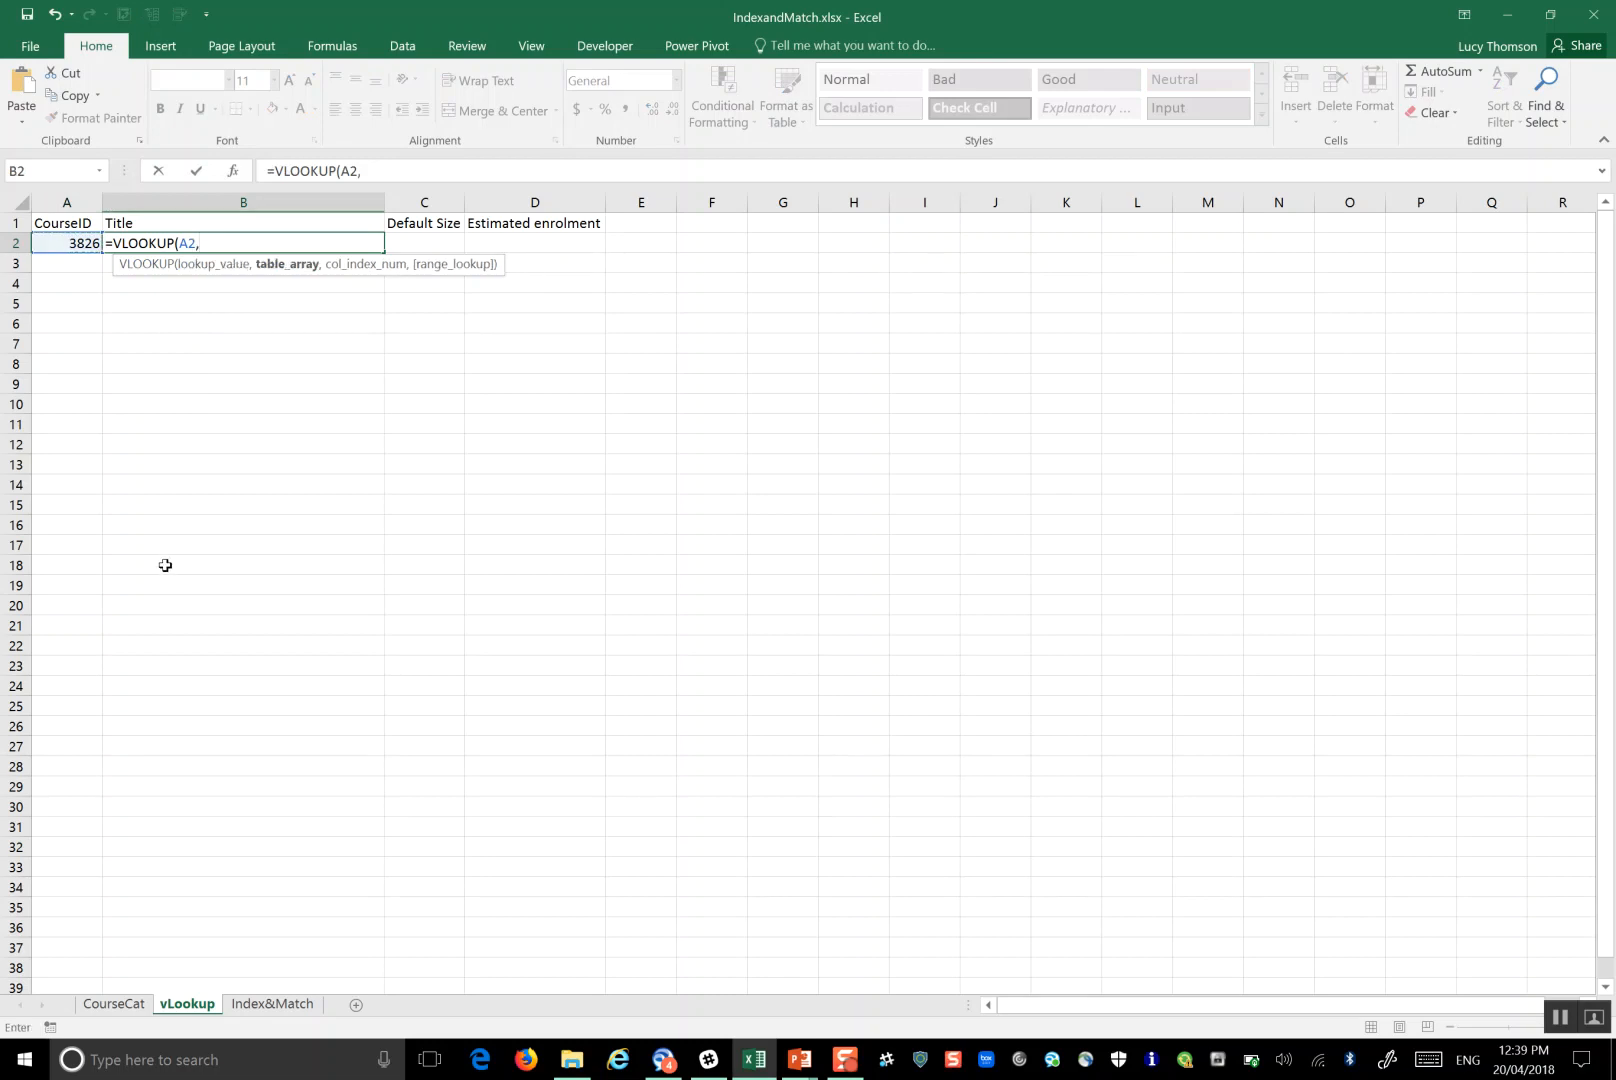
# Step: Set the VLOOKUP table array to the CourseCat range E1:DK415, starting at the Course ID column
pyautogui.click(115, 1004)
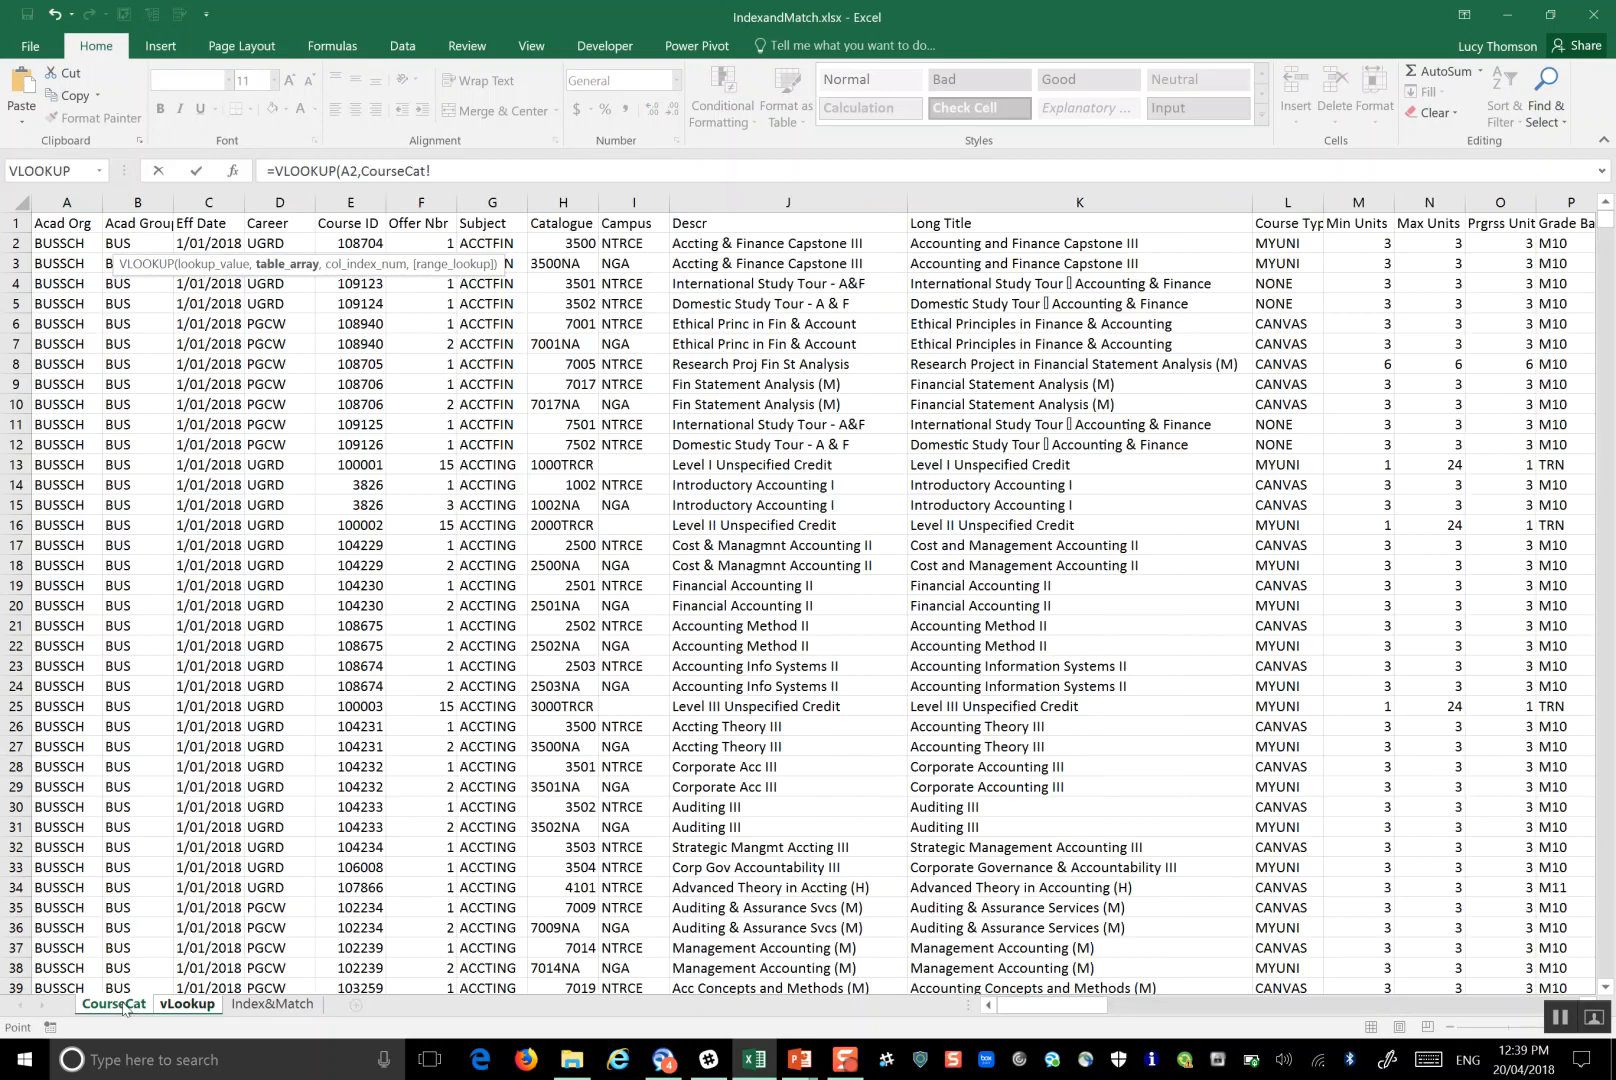
pyautogui.click(68, 222)
pyautogui.click(355, 223)
pyautogui.hotkey('ctrl', 'shift', 'Down')
pyautogui.hotkey('ctrl', 'shift', 'End')
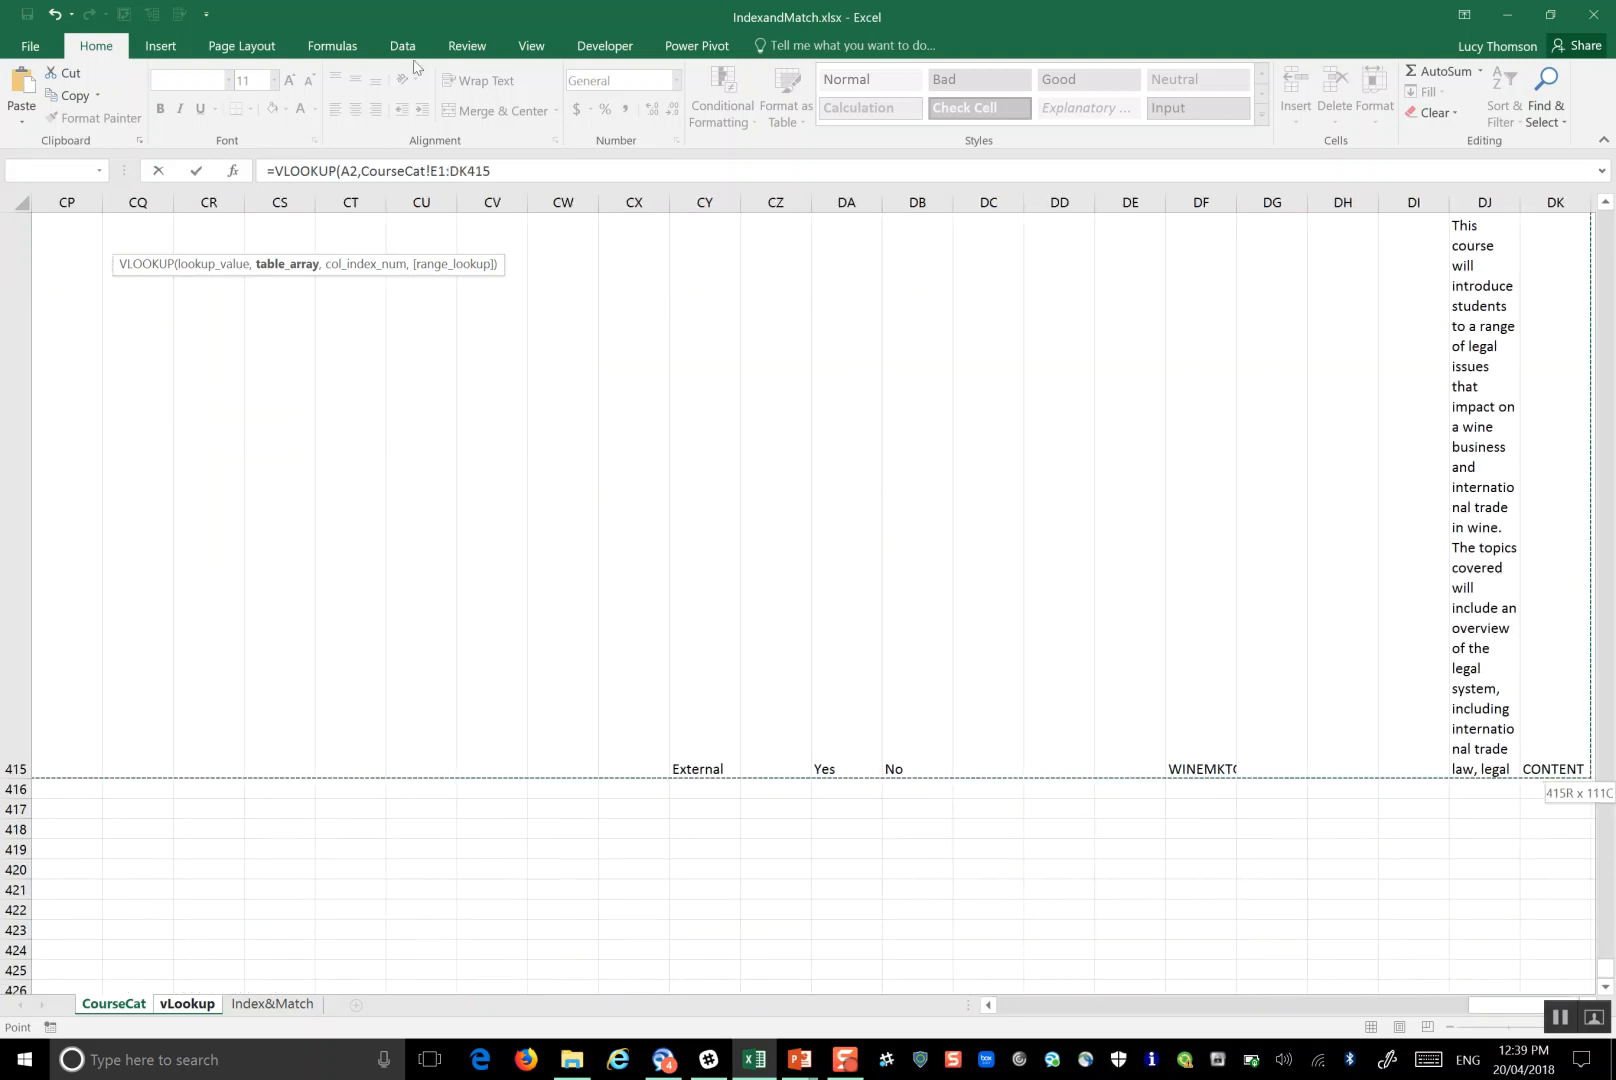
pyautogui.write(',')
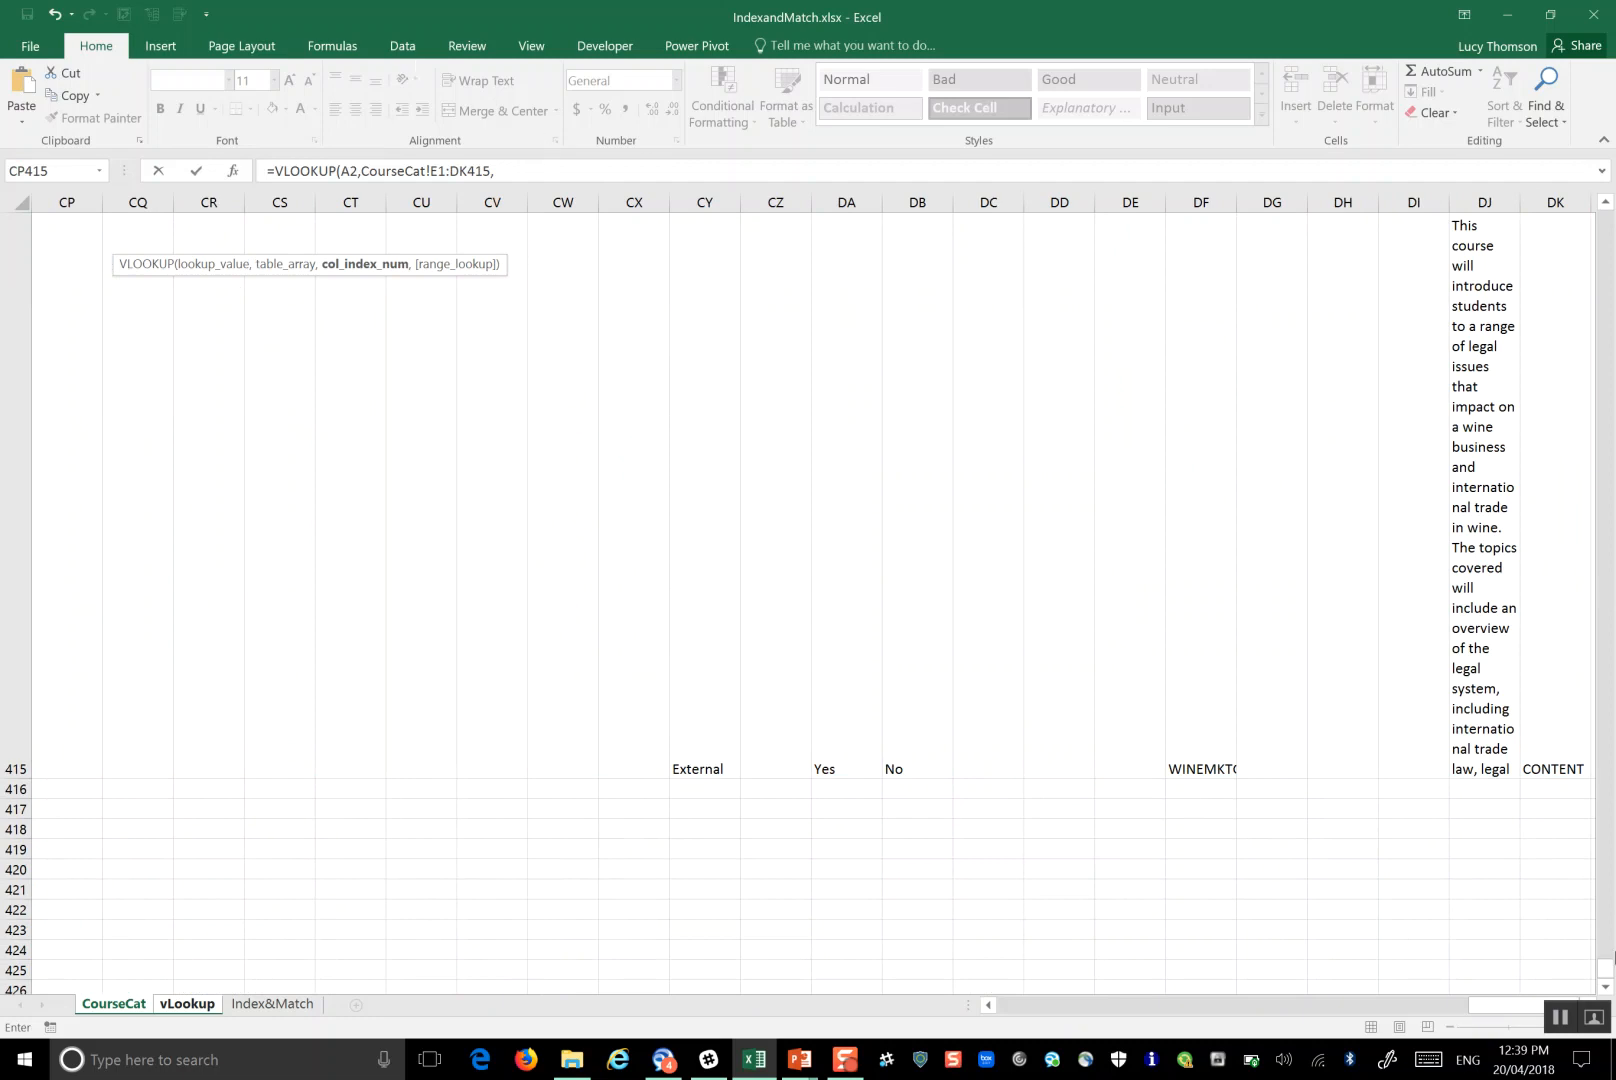
# Step: Complete the VLOOKUP with column index 7 for Long Title and FALSE for an exact match
pyautogui.moveTo(1607, 969); pyautogui.dragTo(1610, 215)
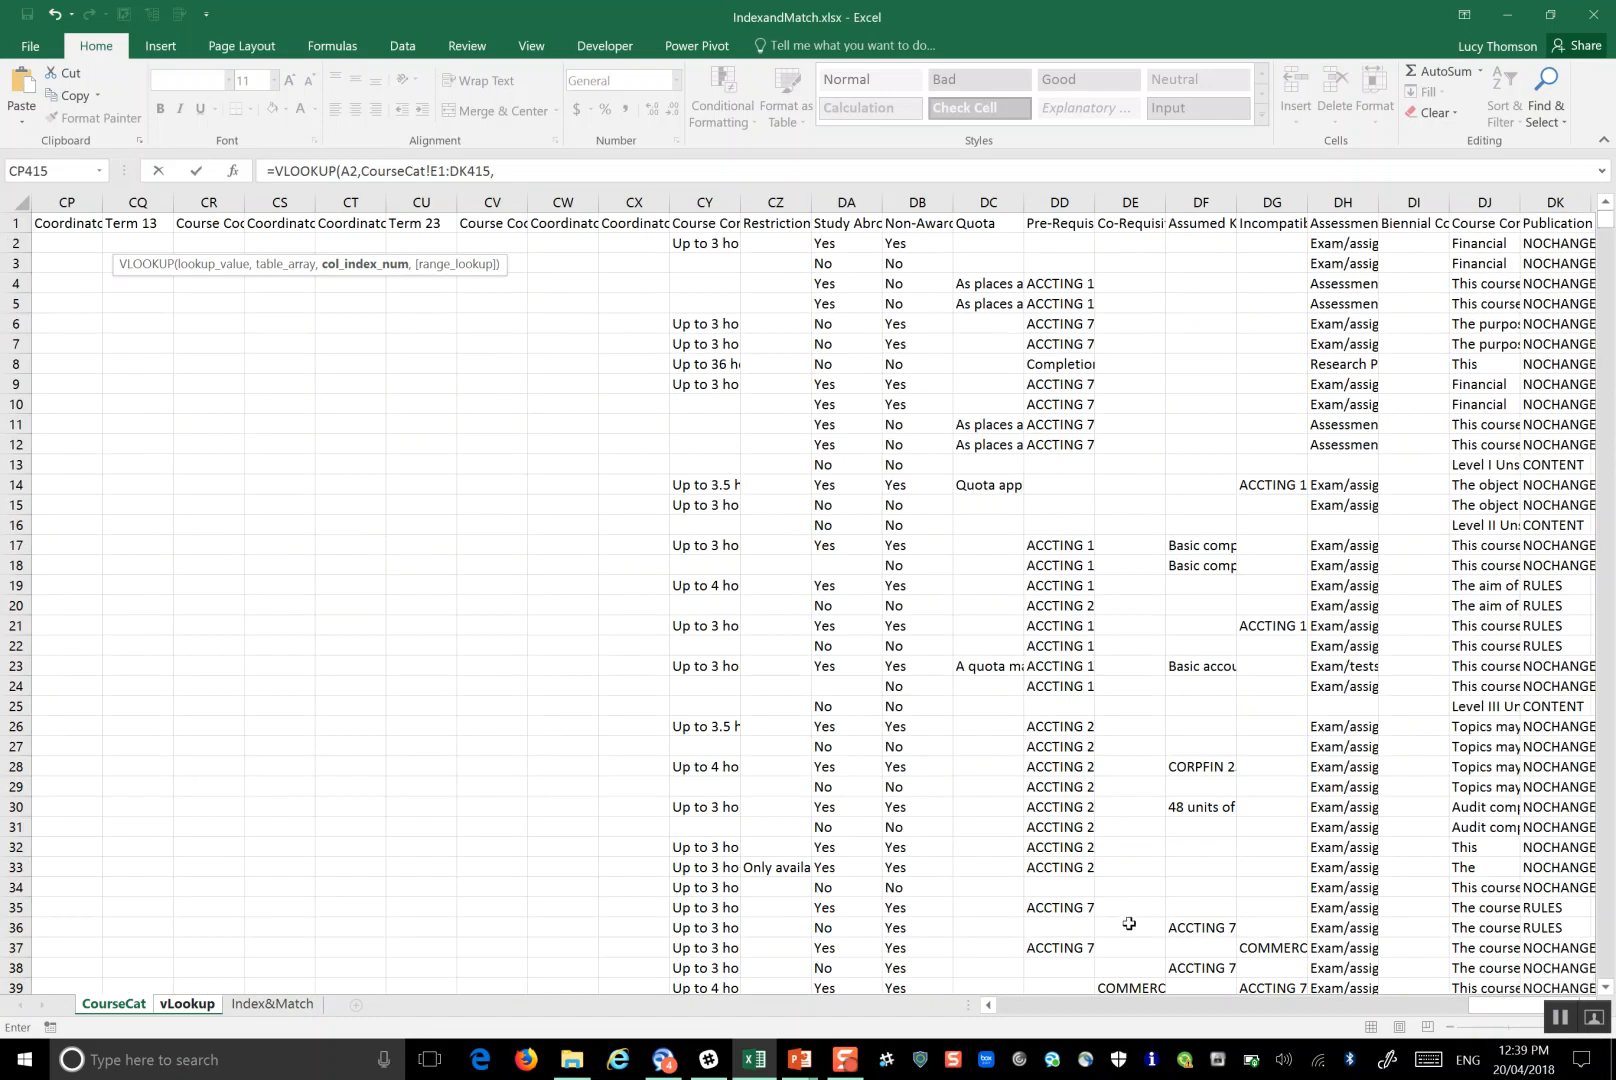
pyautogui.click(1027, 1012)
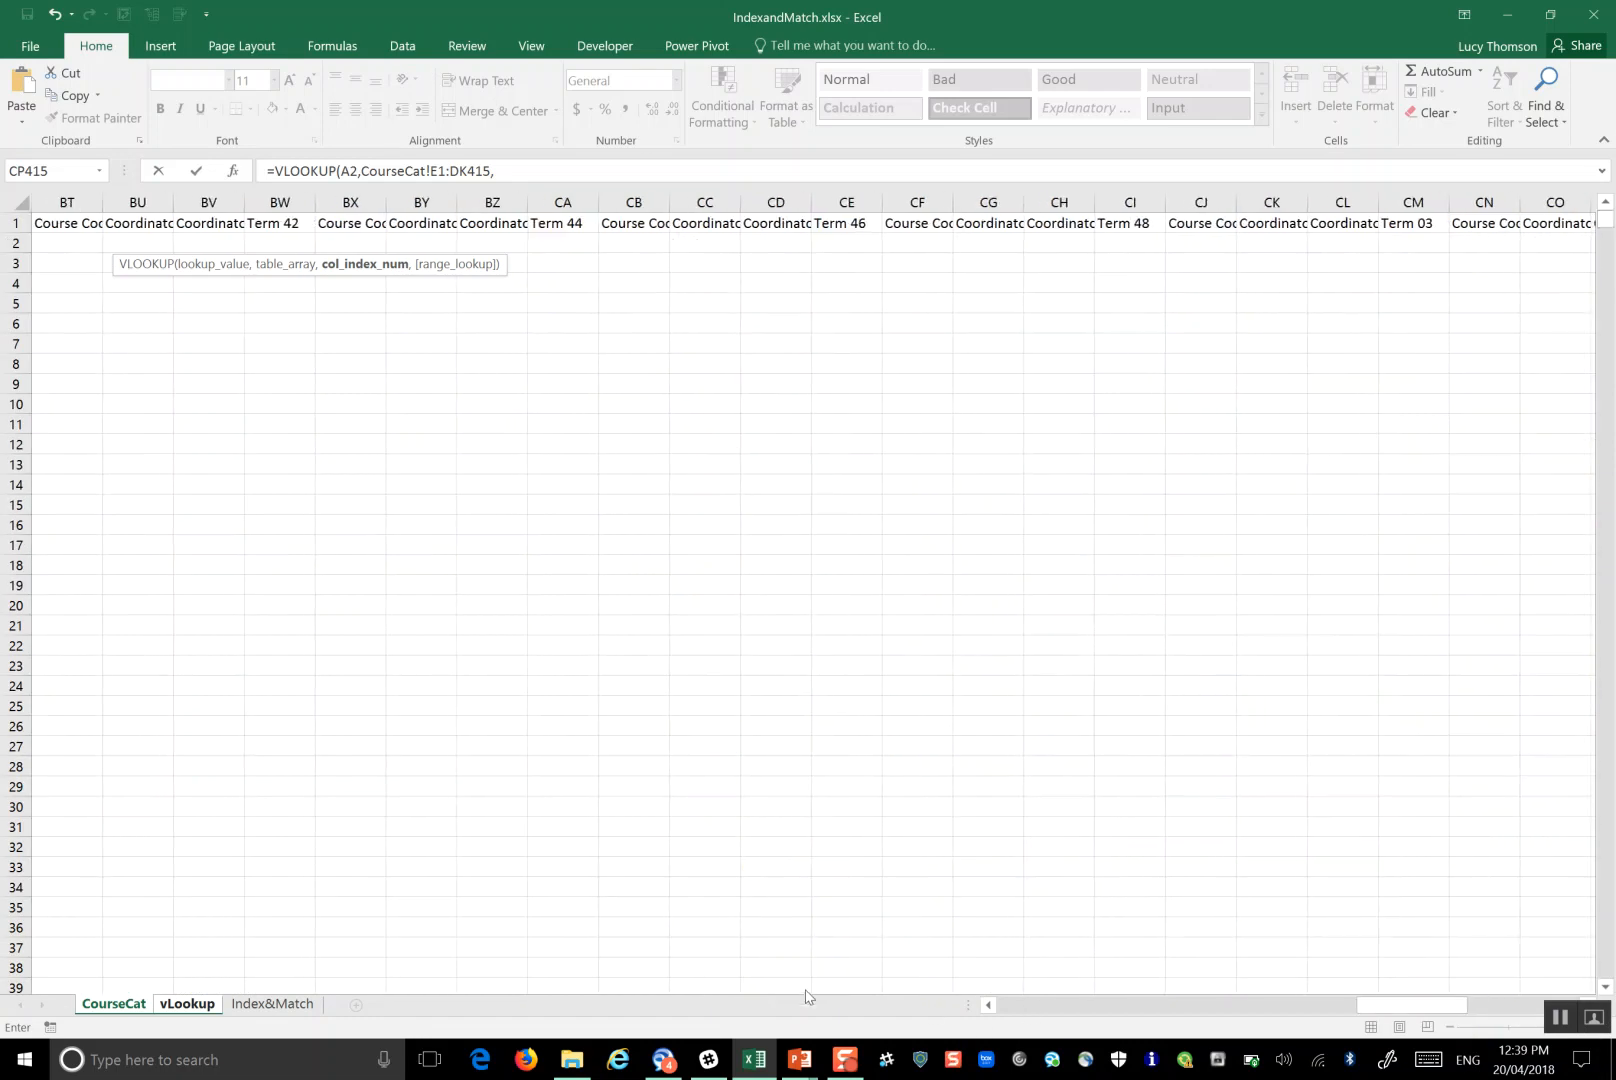
pyautogui.click(1045, 1008)
pyautogui.click(1045, 1008)
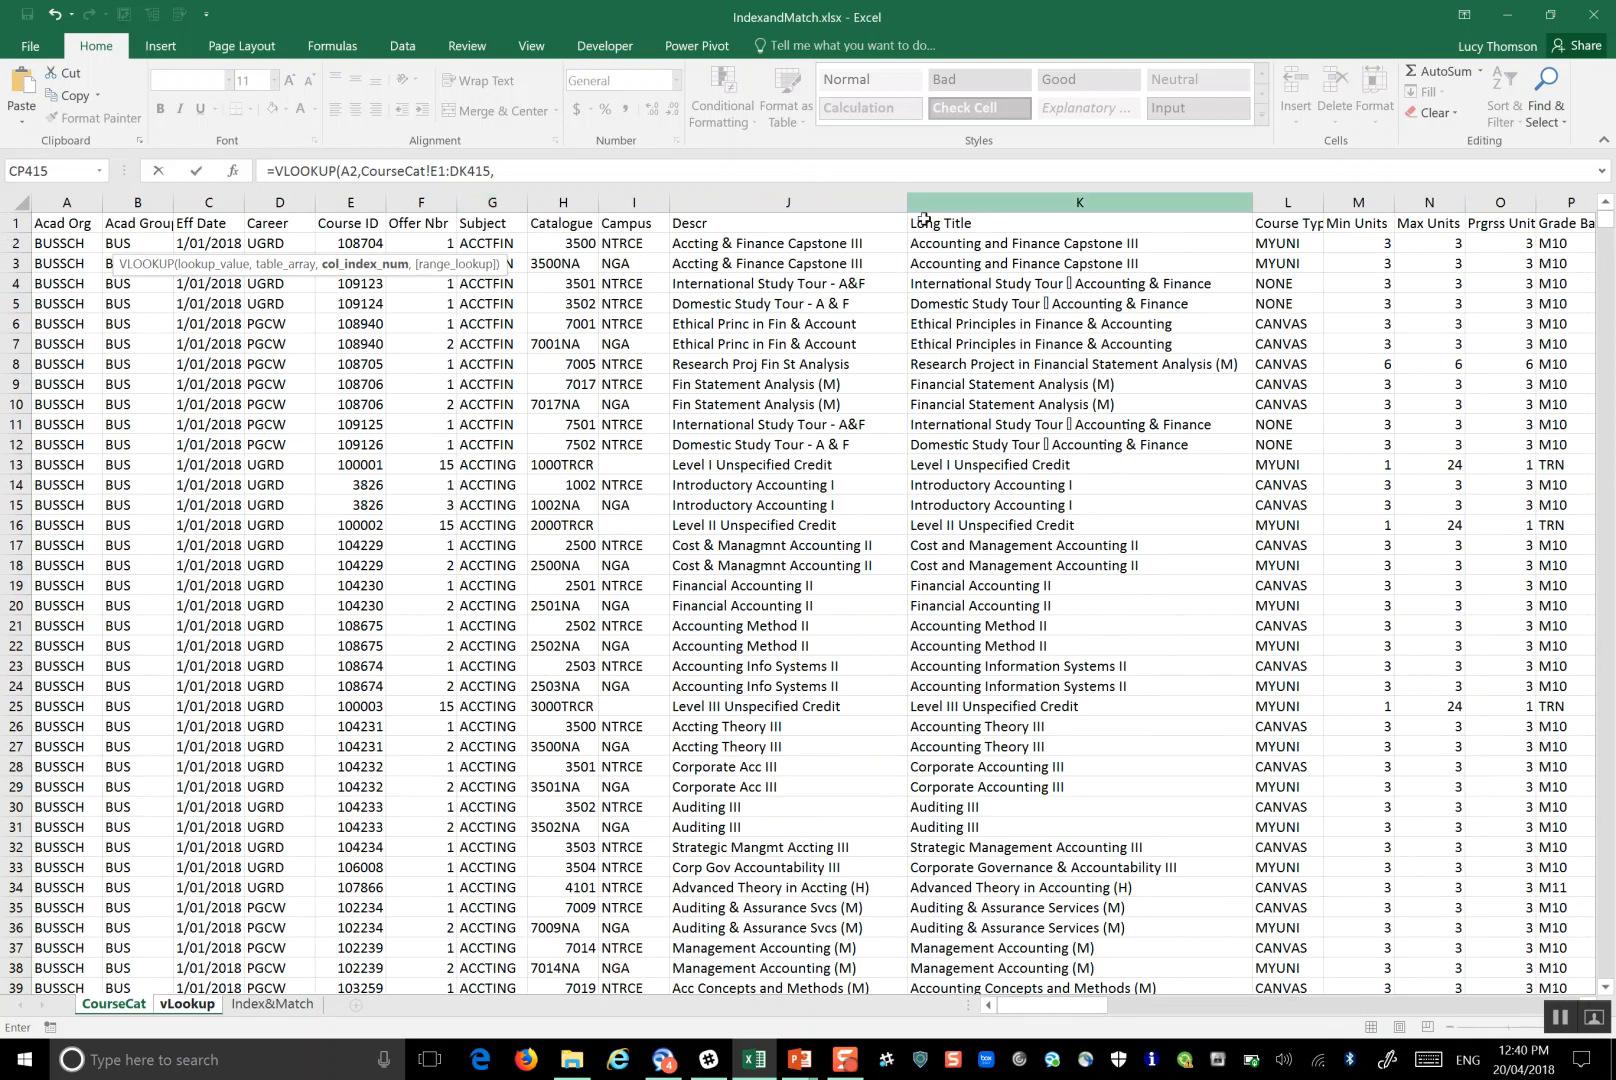
pyautogui.write('7,')
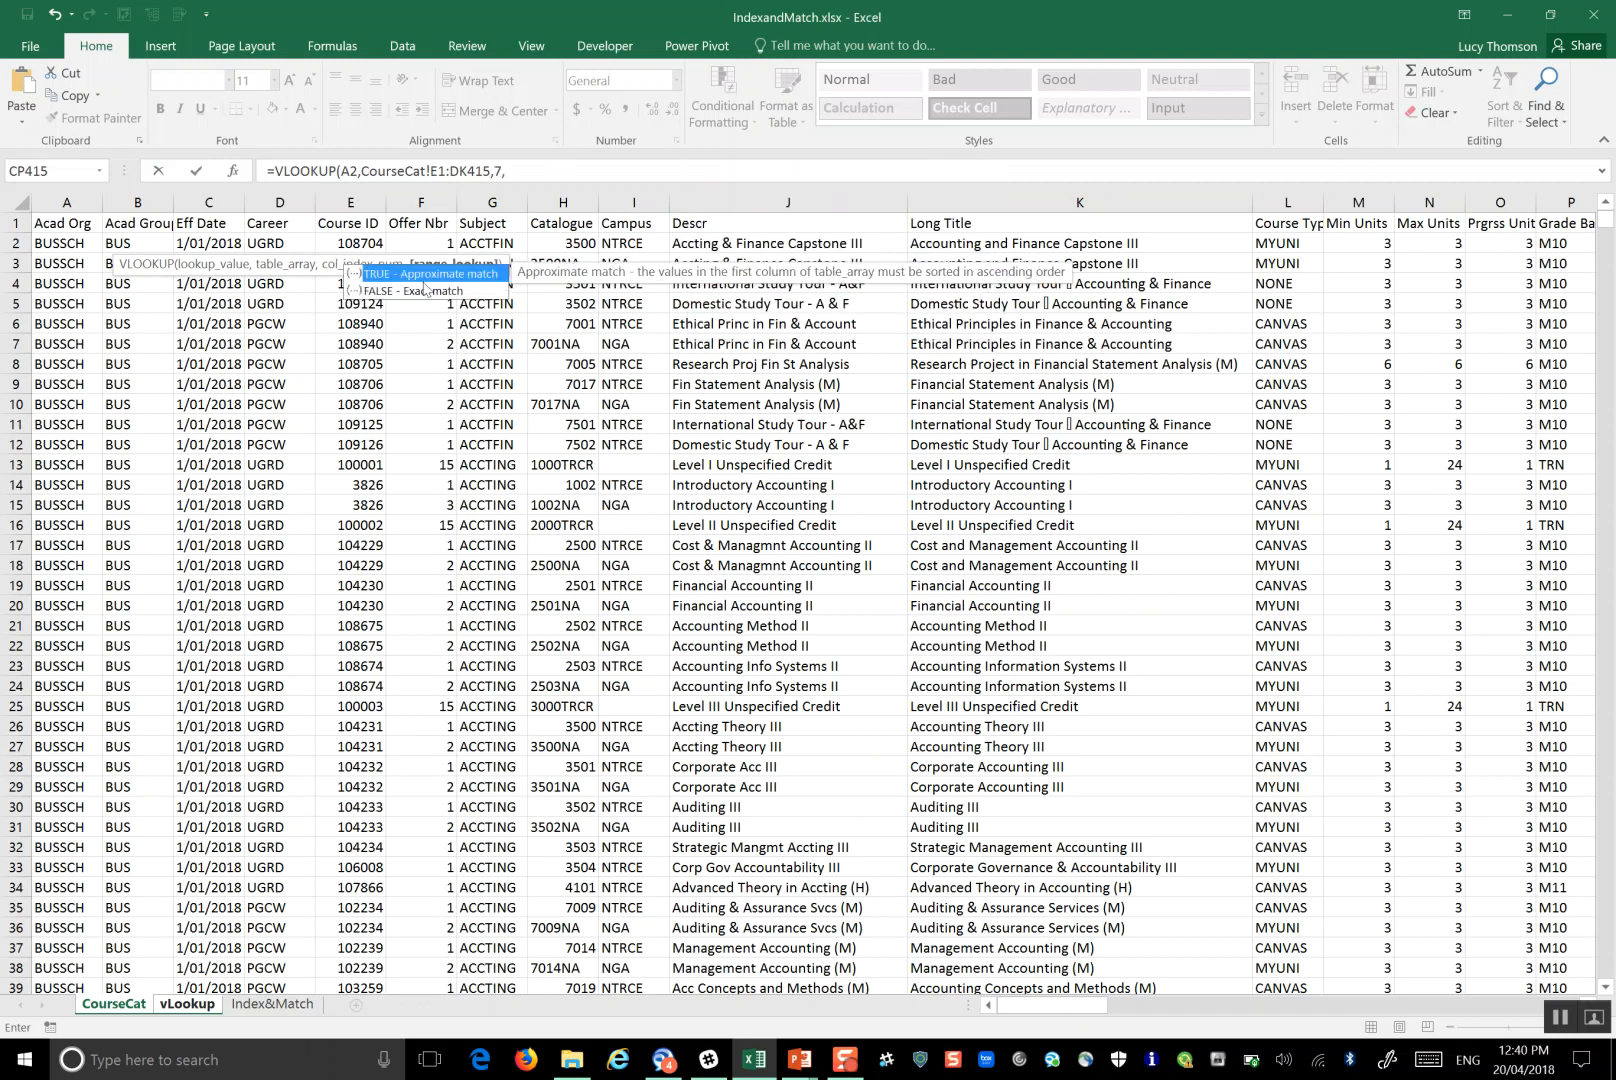
pyautogui.doubleClick(427, 291)
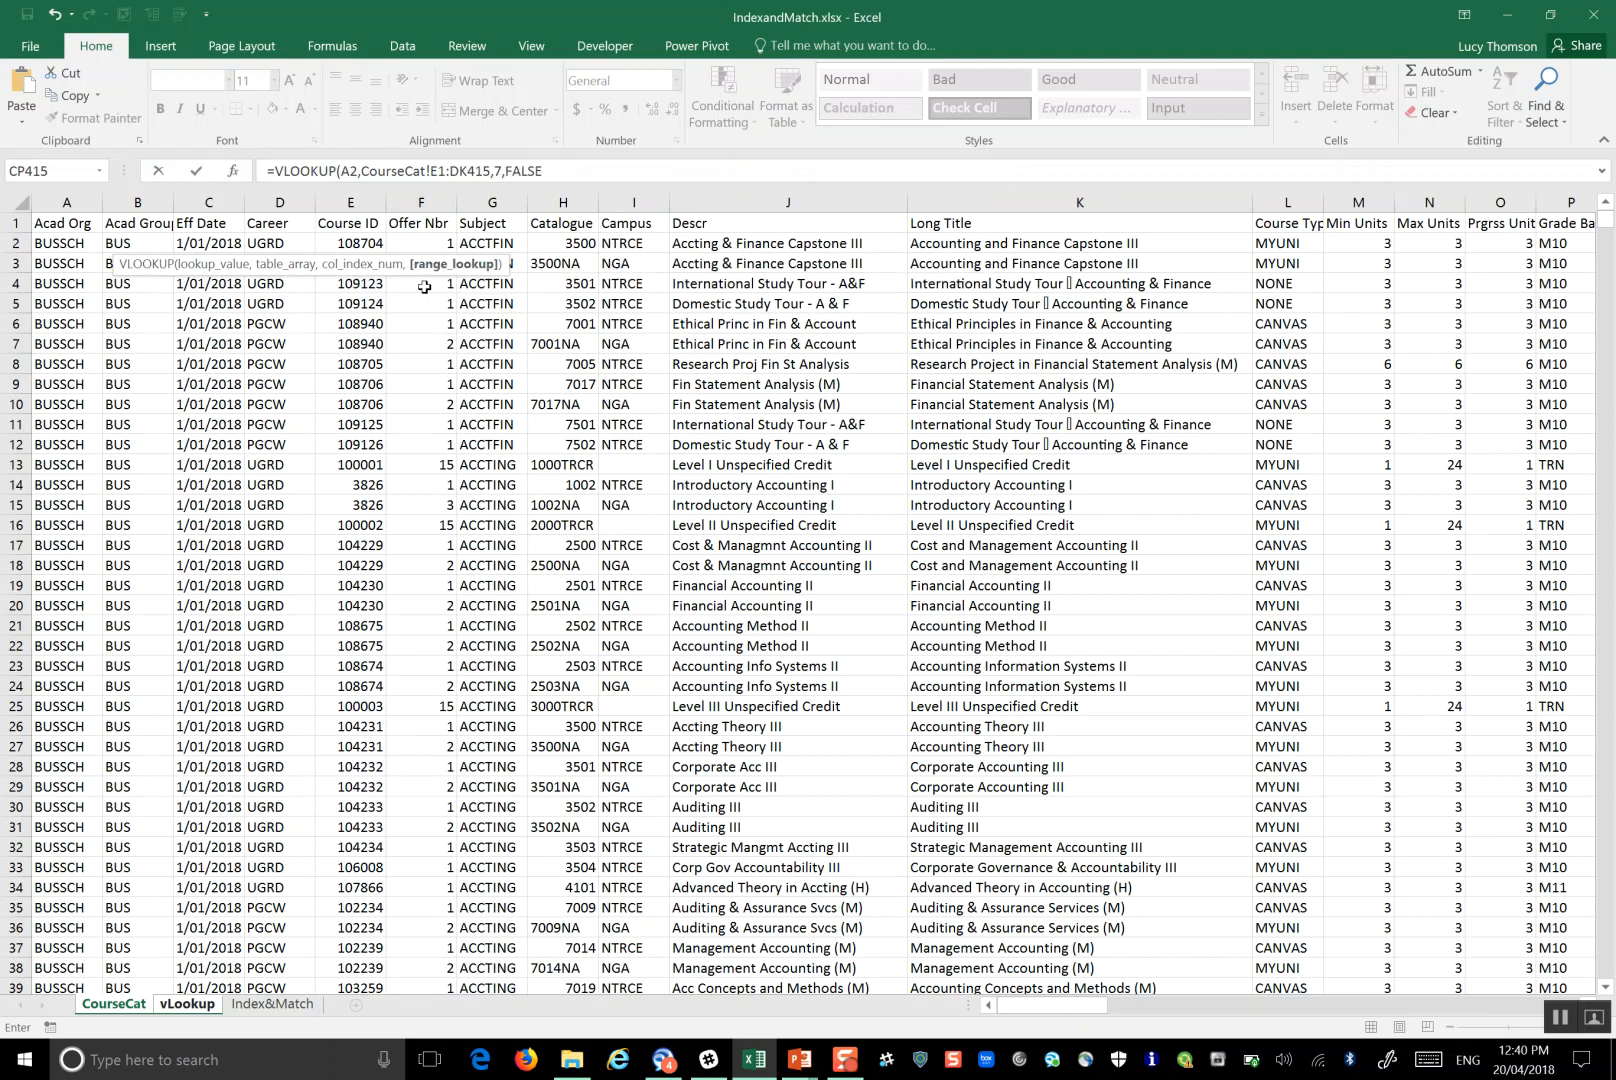
pyautogui.press('Return')
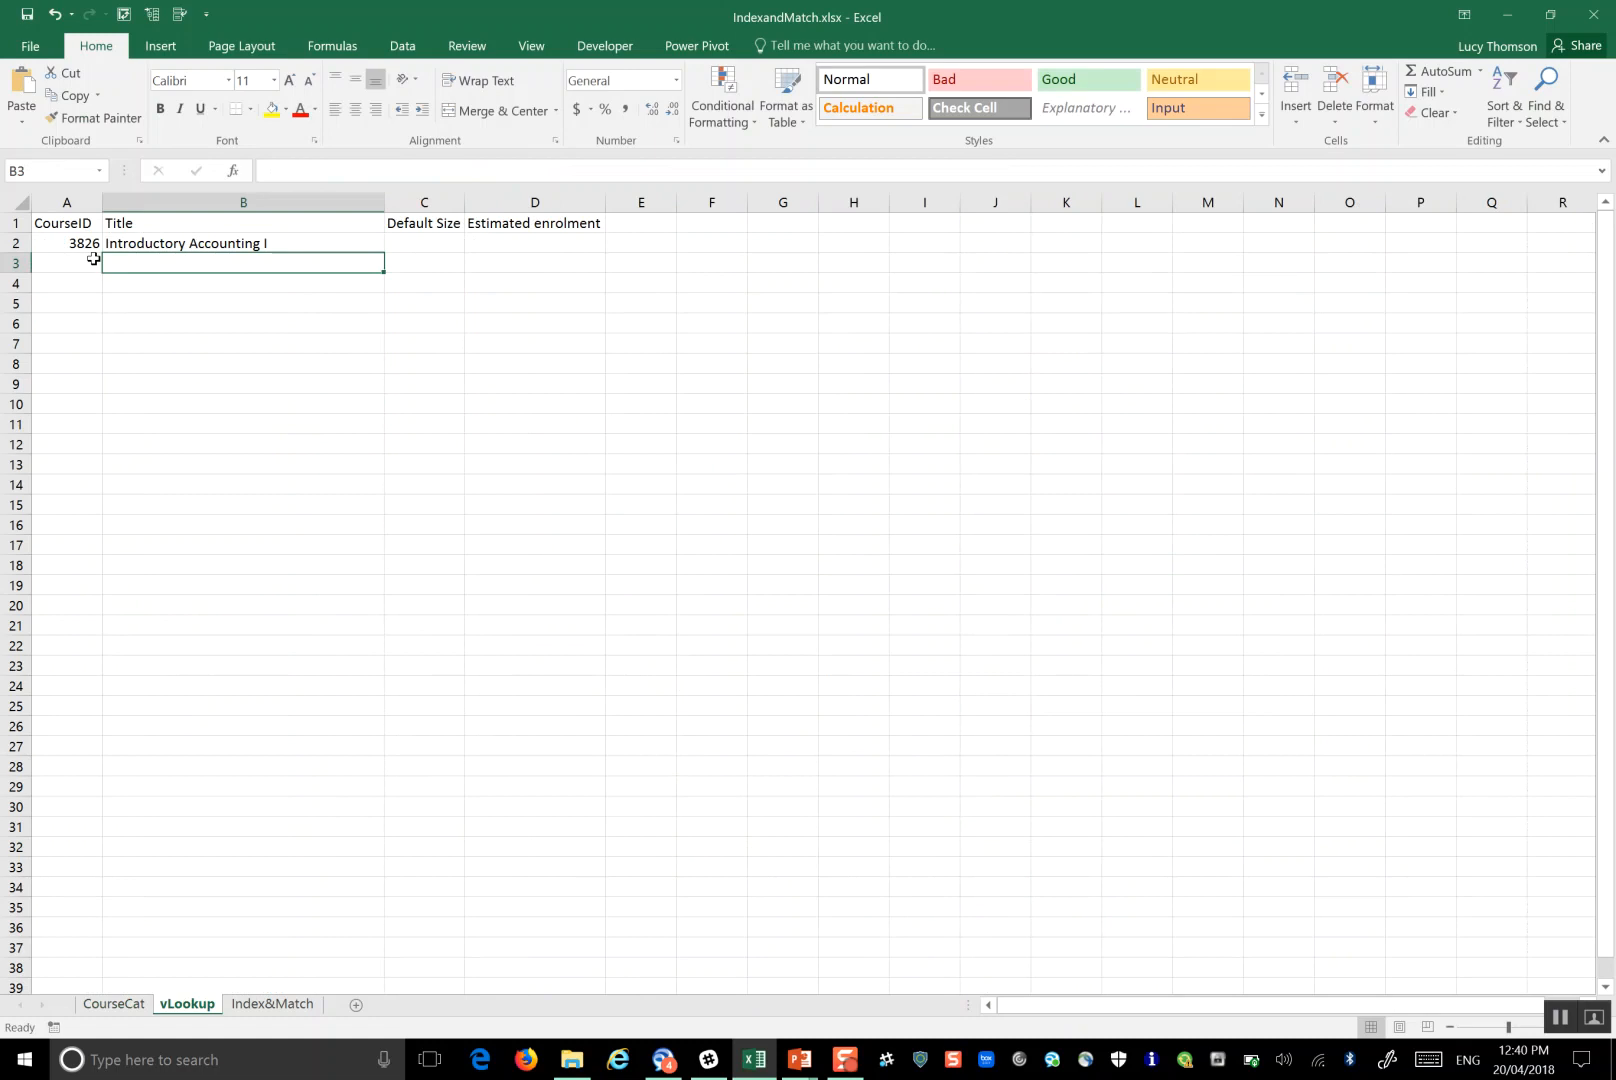
# Step: Review the VLOOKUP formula in B2 and examine the Default Section Size and Estimated Enrol Total columns on the CourseCat sheet
pyautogui.click(161, 242)
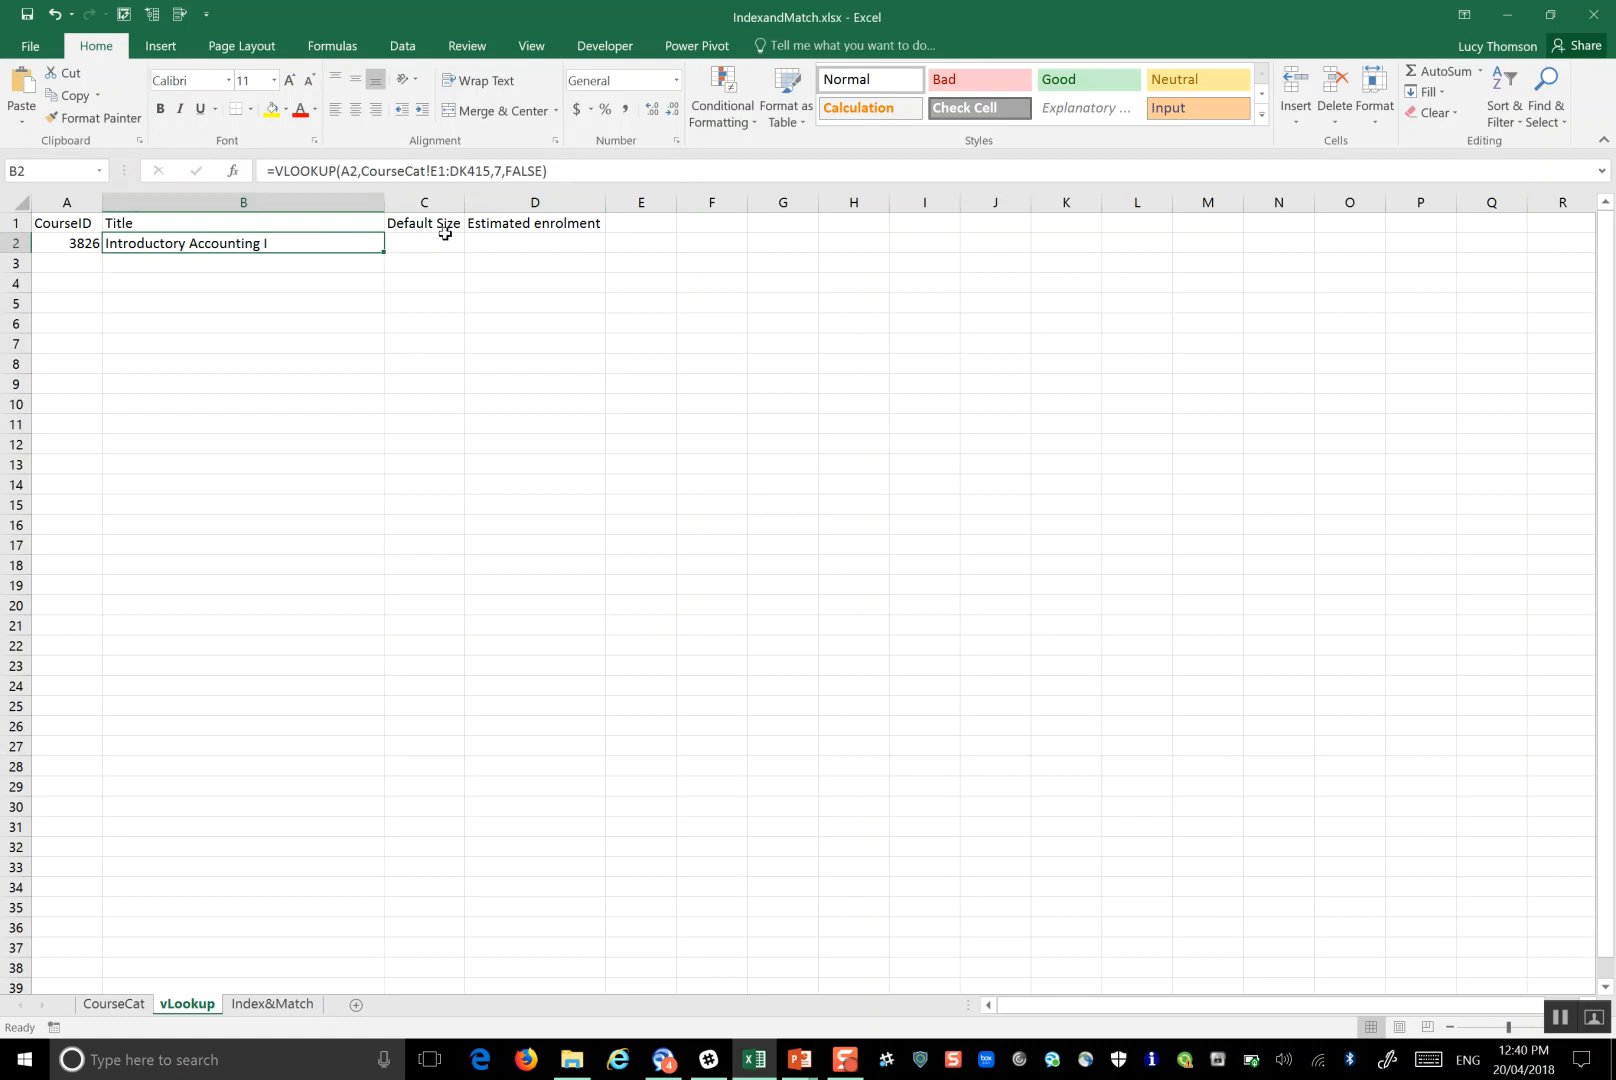
pyautogui.click(114, 1004)
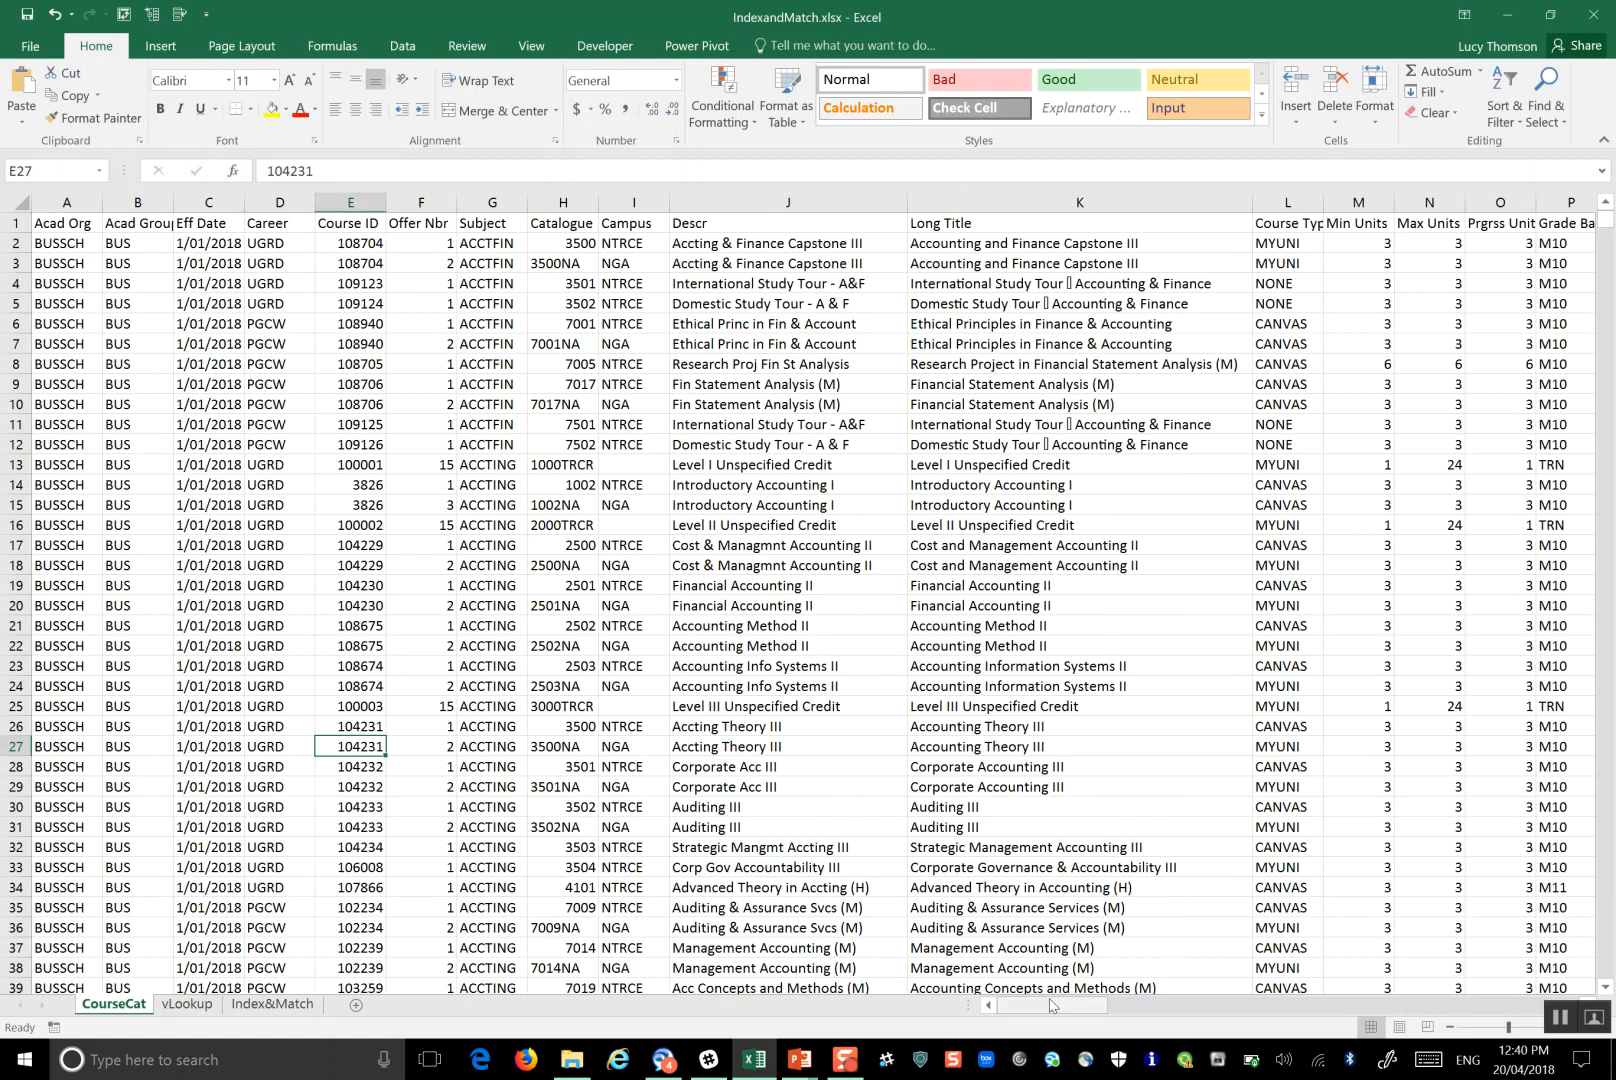
pyautogui.click(1168, 1006)
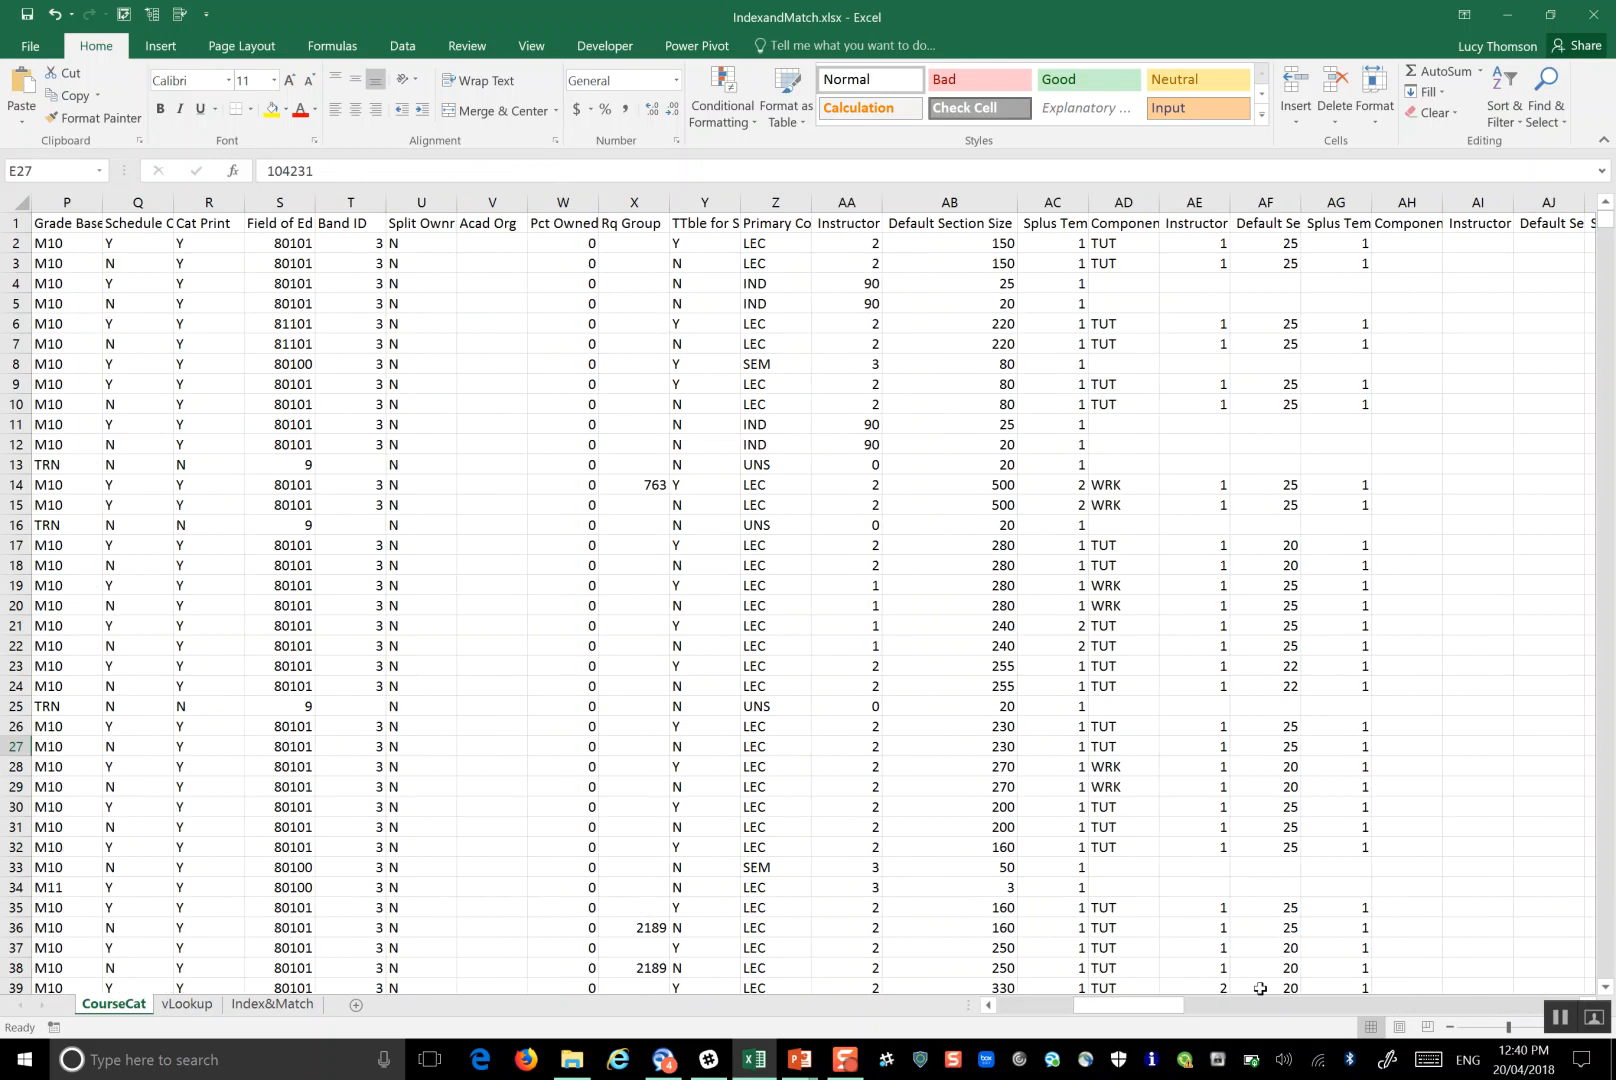
pyautogui.rightClick(1285, 1007)
pyautogui.click(1338, 952)
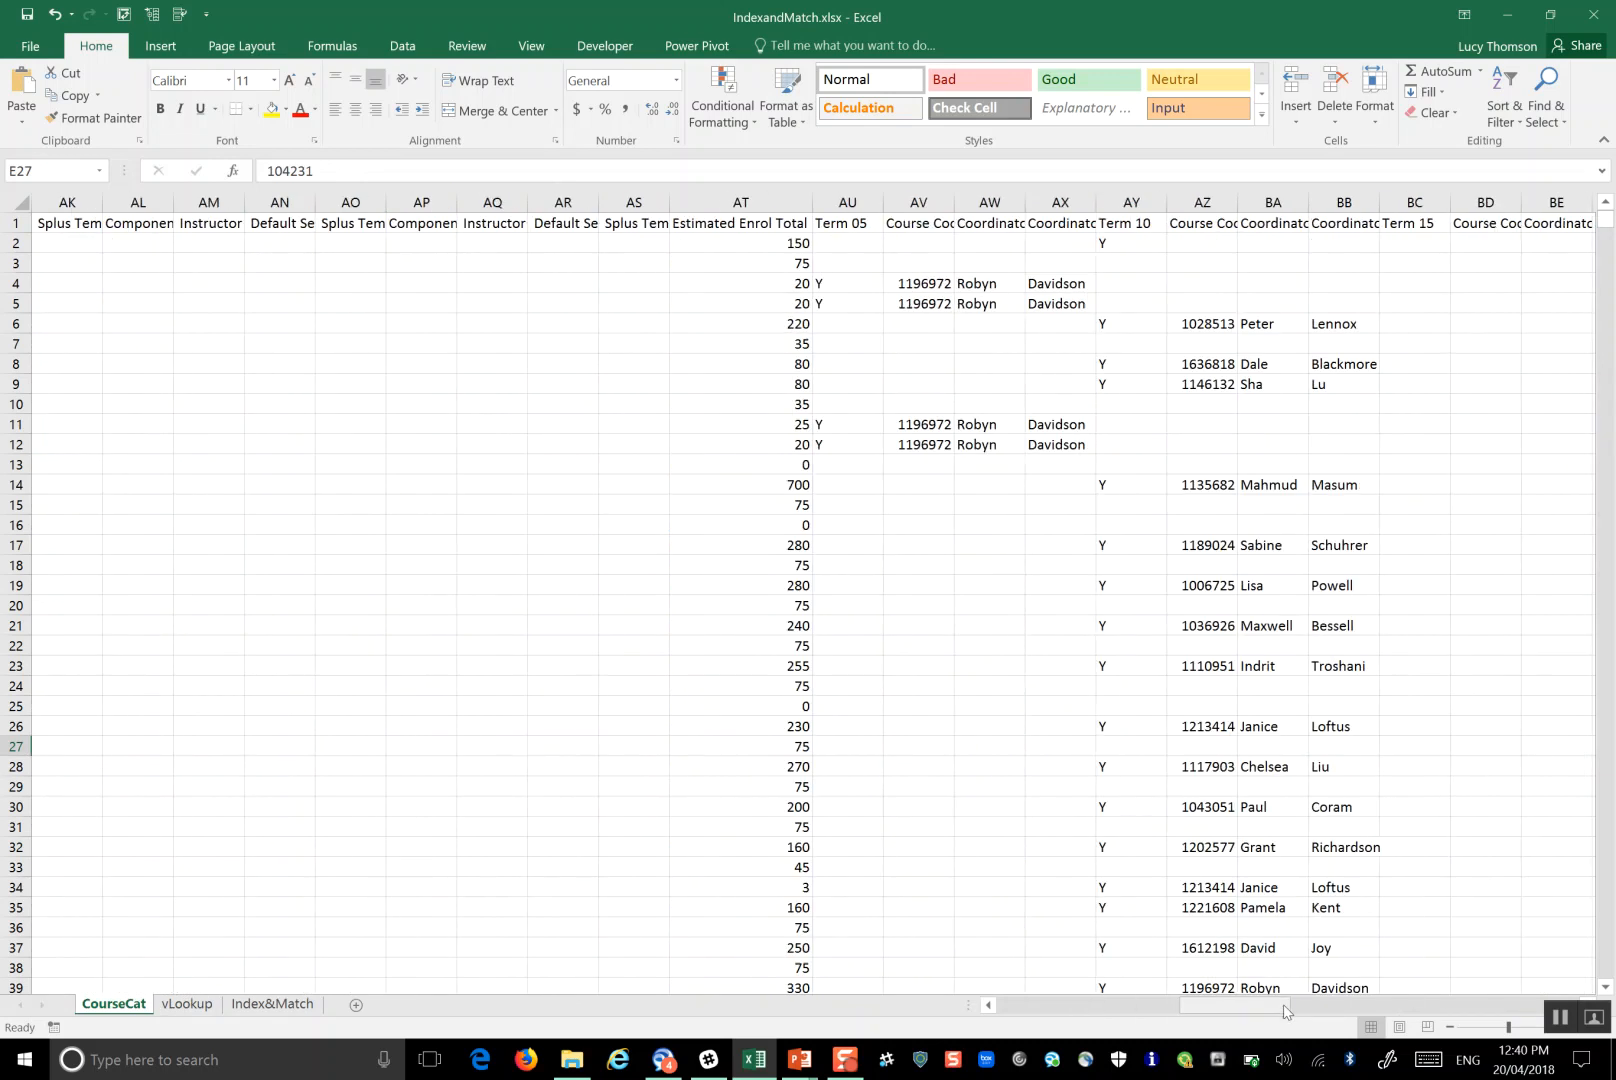
pyautogui.click(188, 1004)
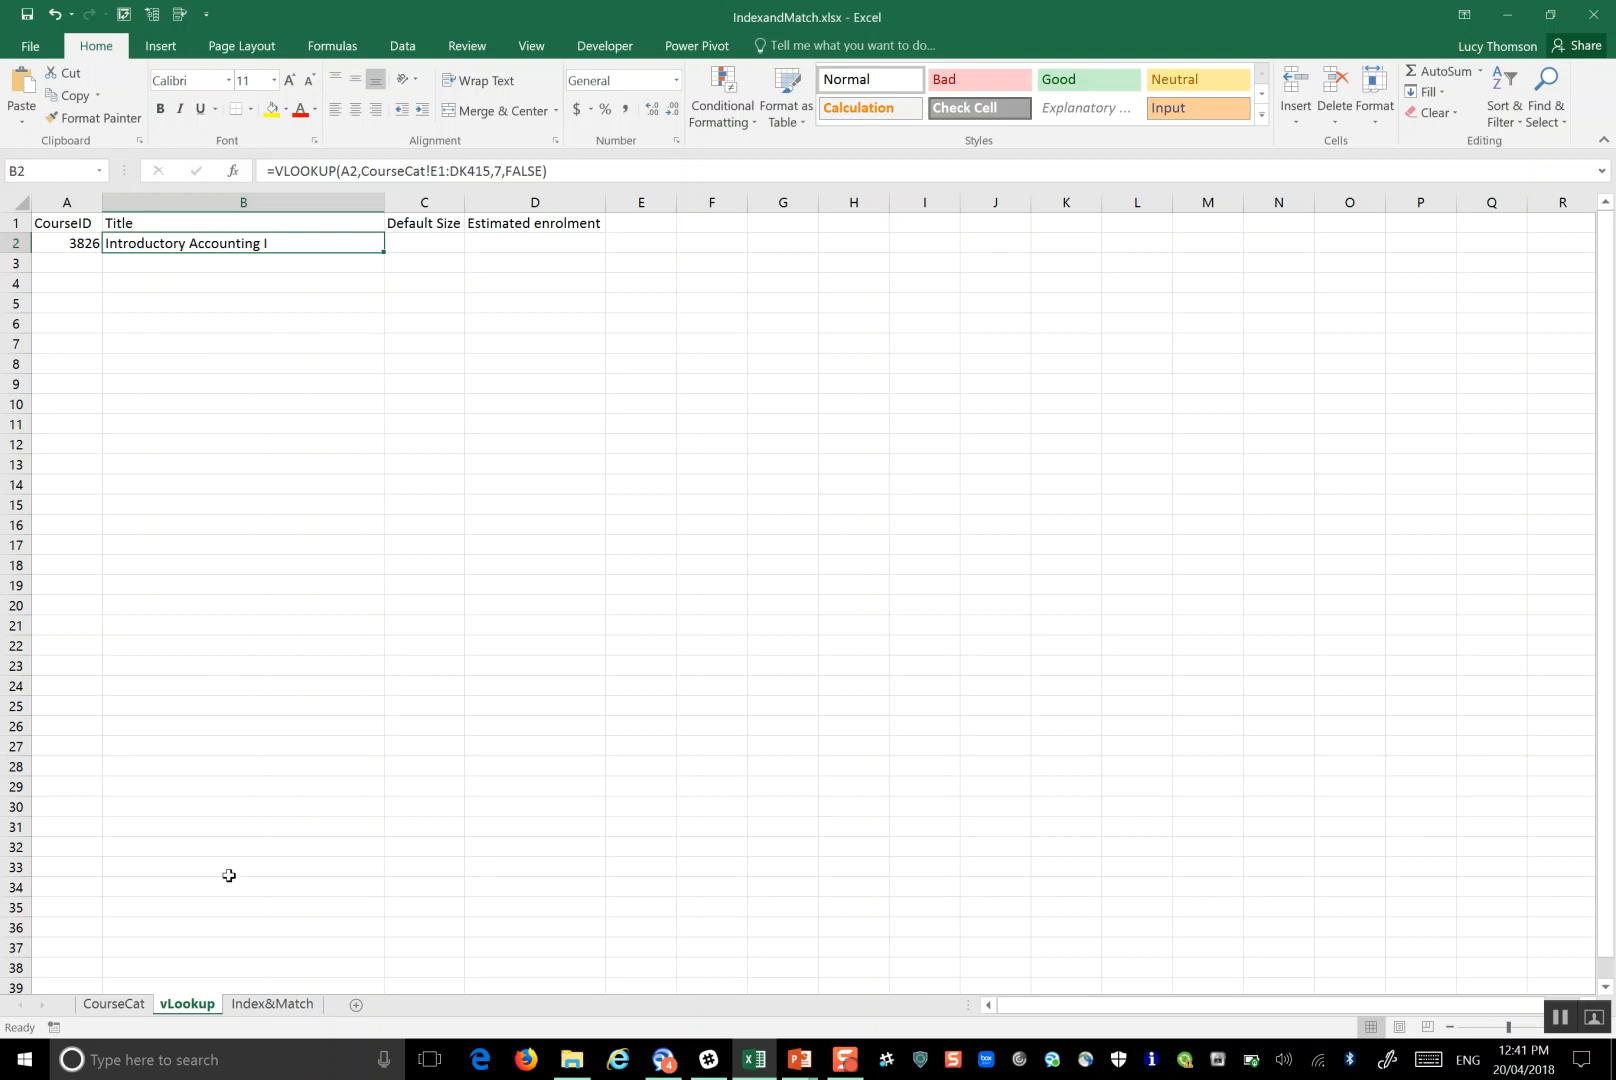
pyautogui.click(114, 1004)
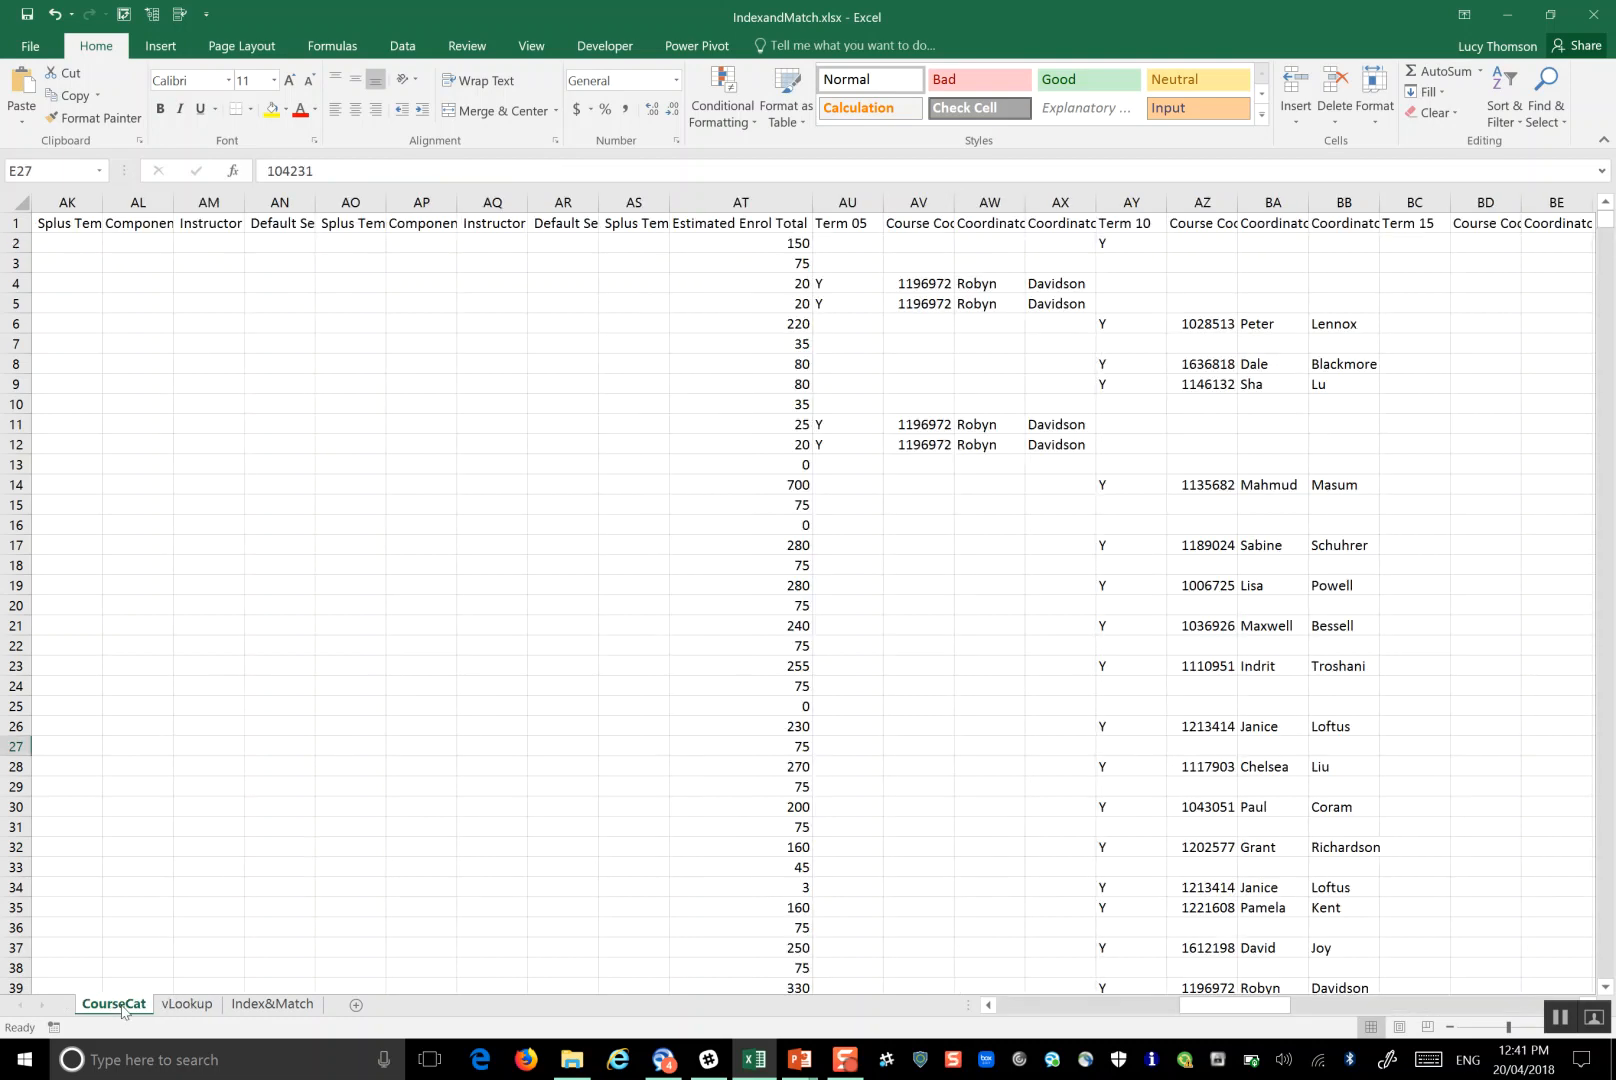
pyautogui.click(1016, 1006)
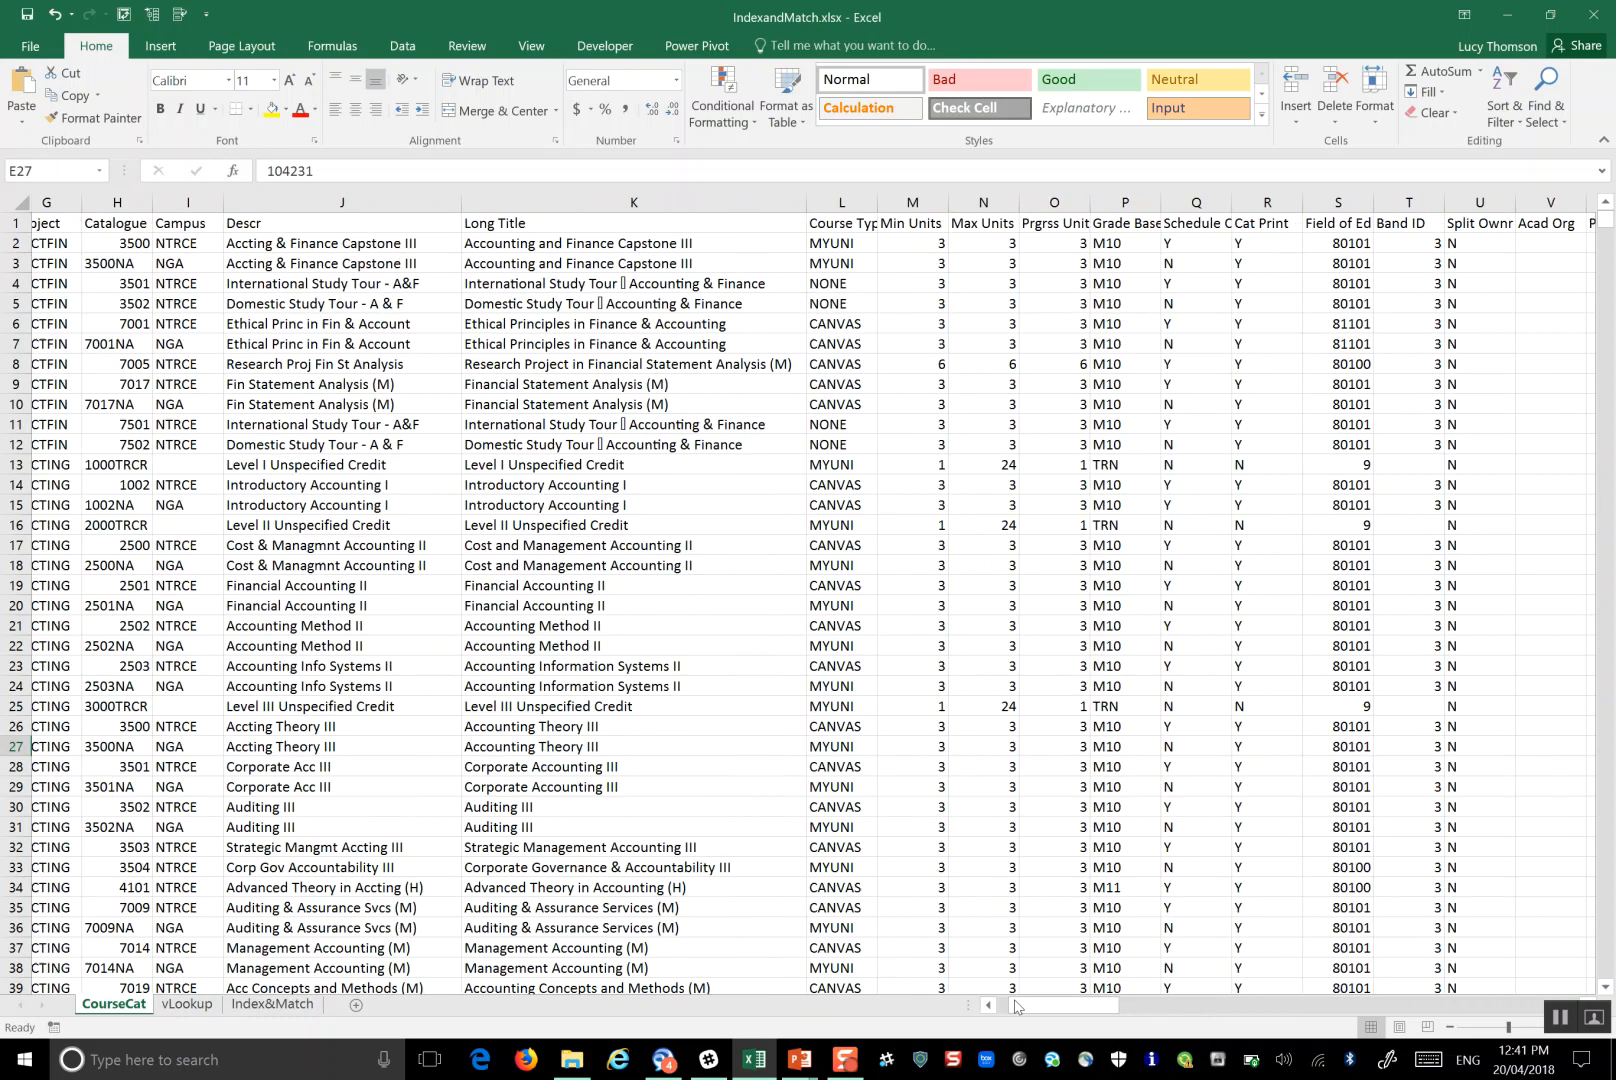
# Step: On the CourseCat sheet, examine which cells the named ranges CourseCat, CoulmnTitles and CourseID cover
pyautogui.click(272, 1004)
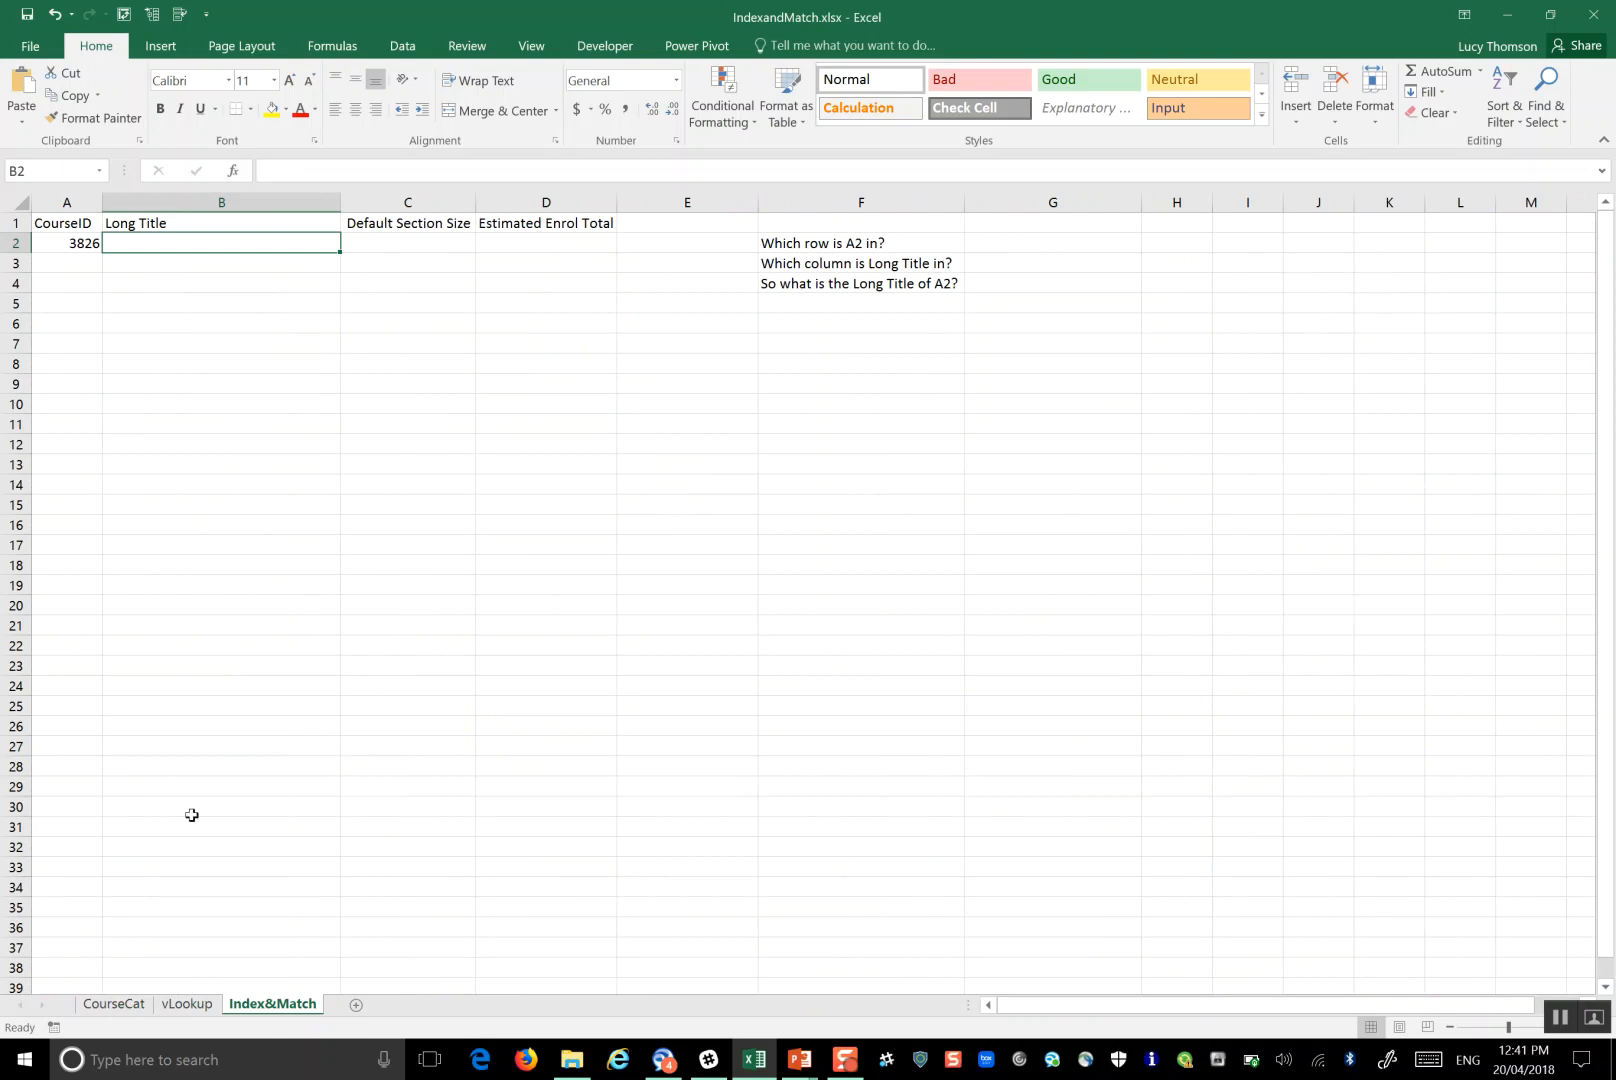
pyautogui.click(114, 1004)
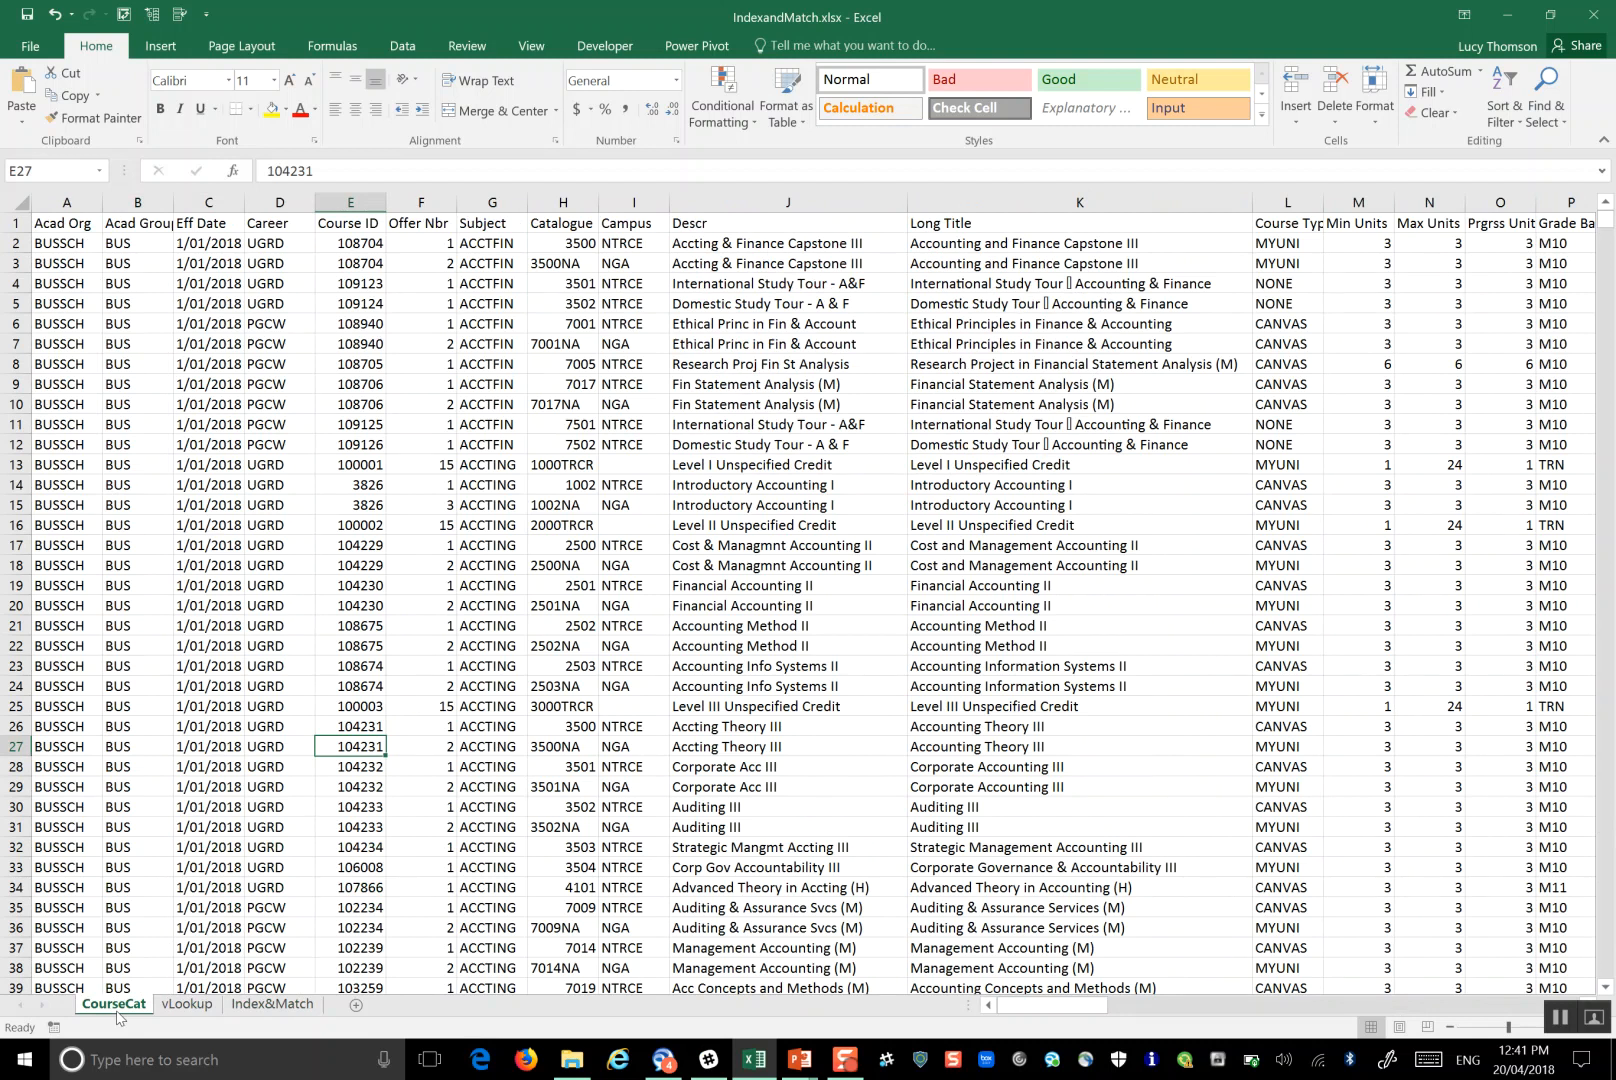
pyautogui.click(102, 171)
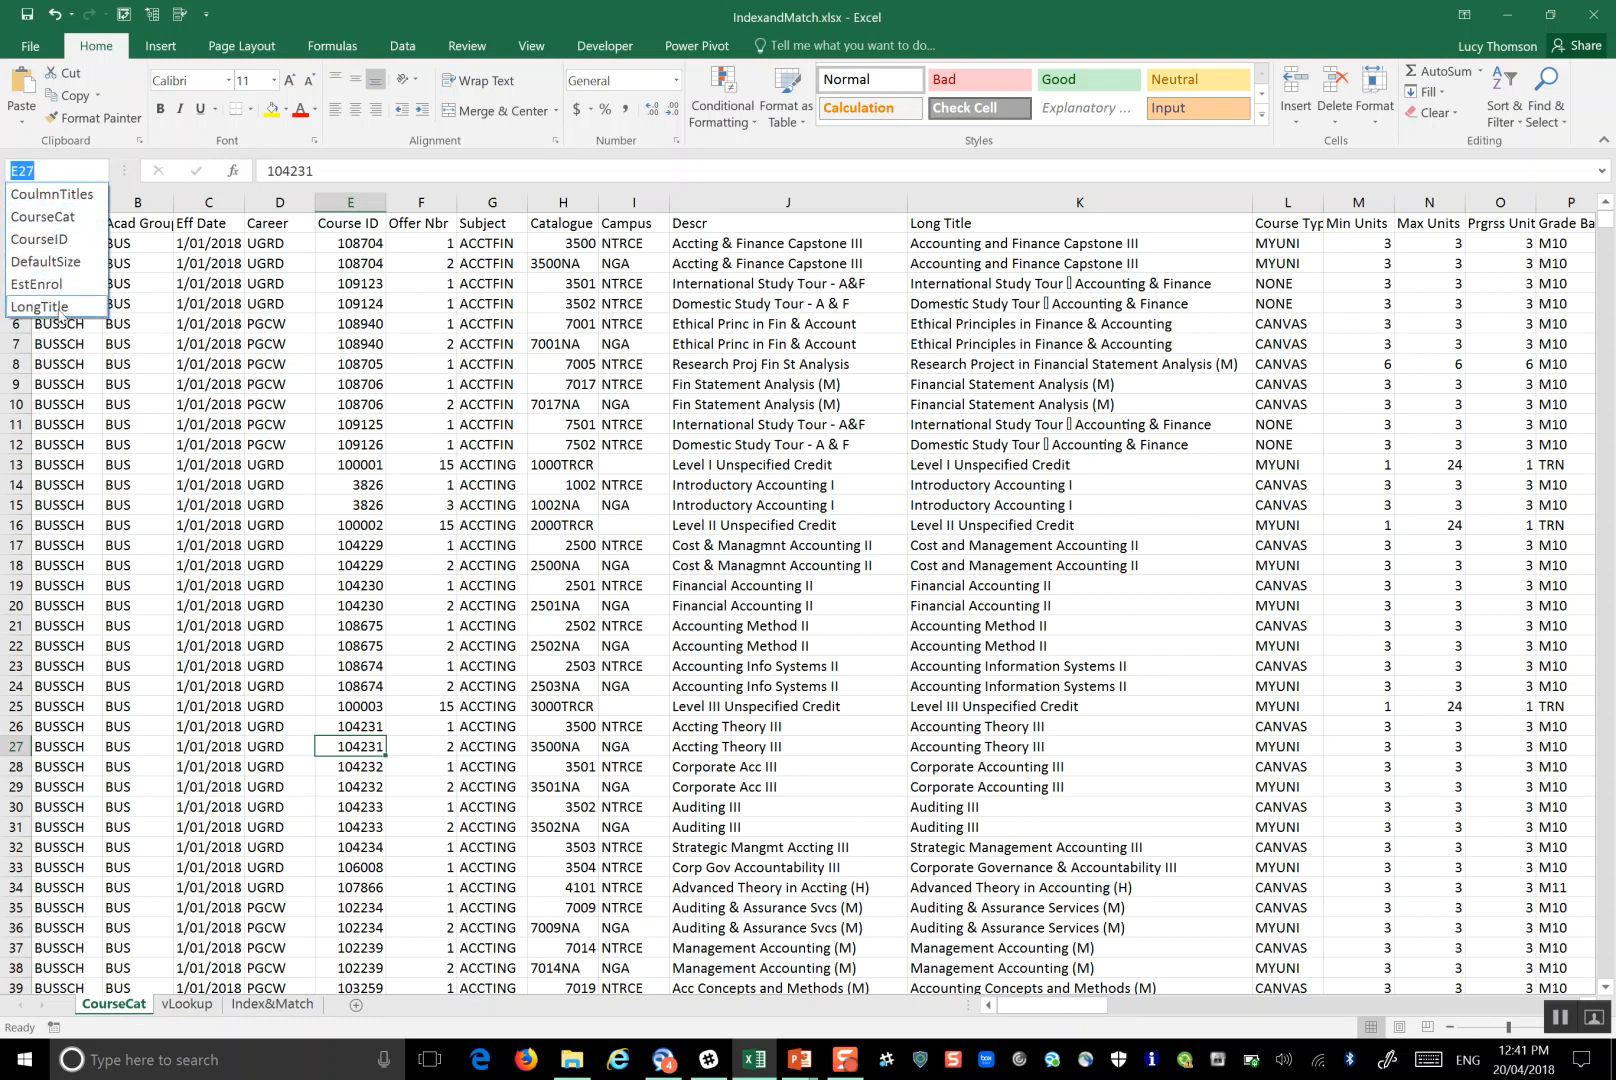
pyautogui.click(69, 217)
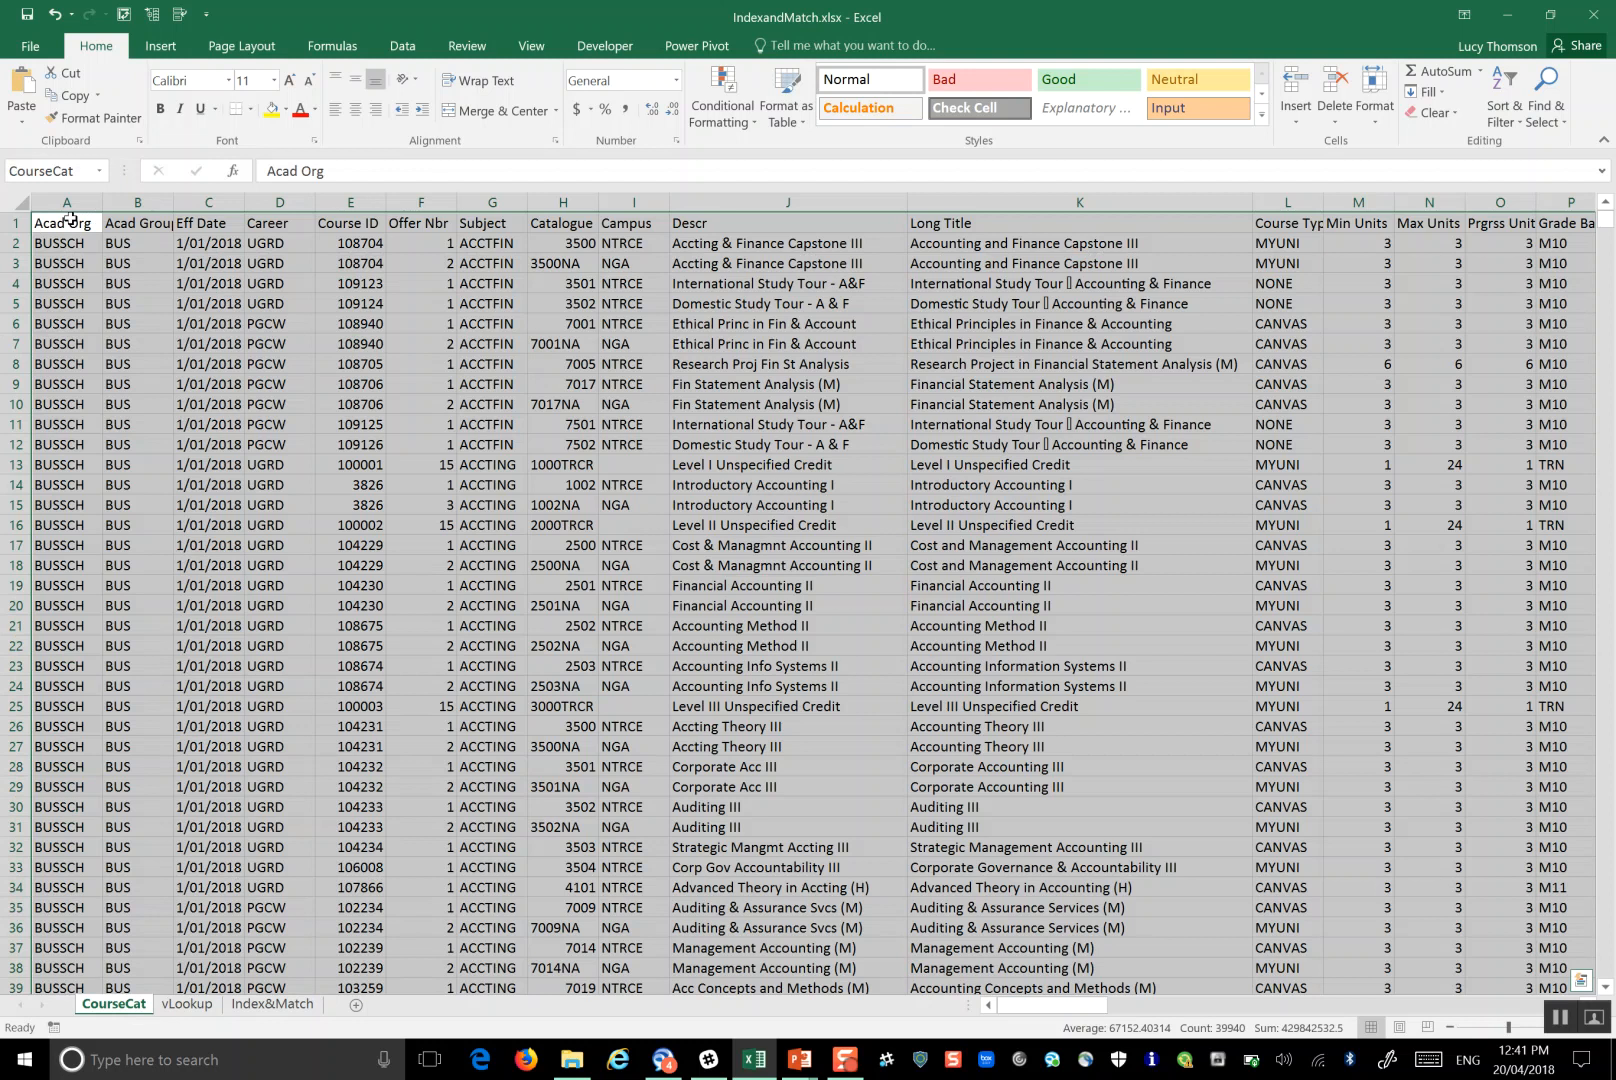
pyautogui.click(101, 177)
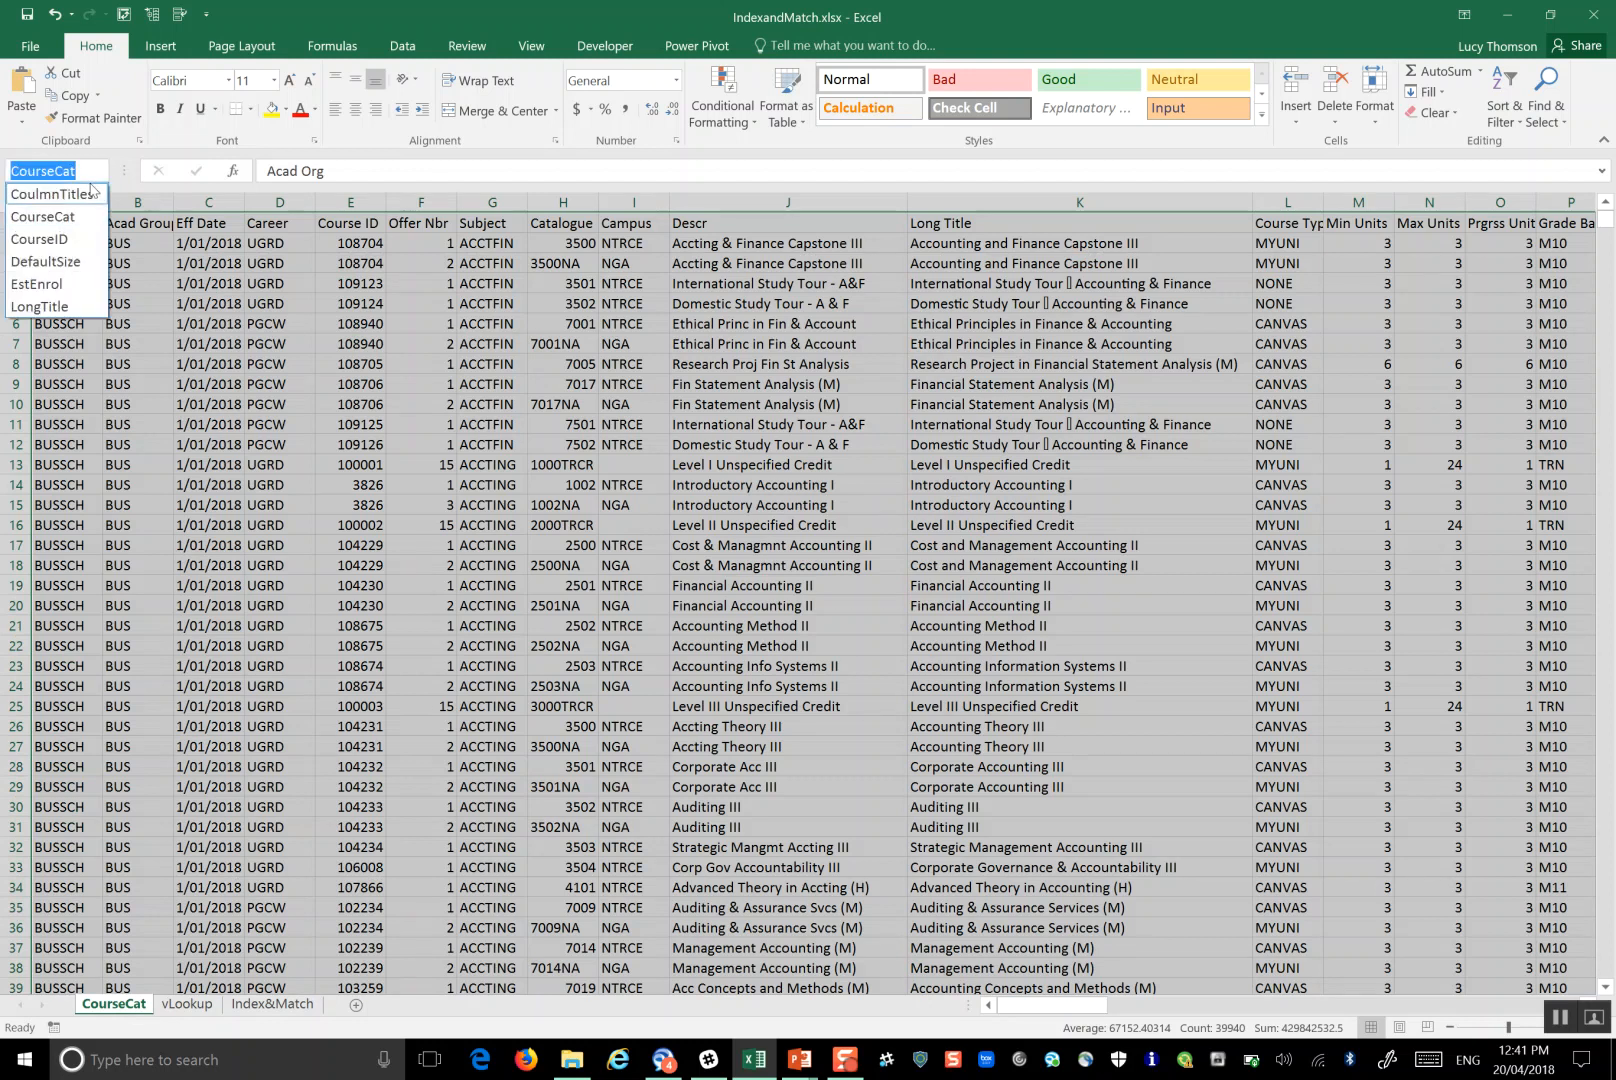
pyautogui.click(91, 193)
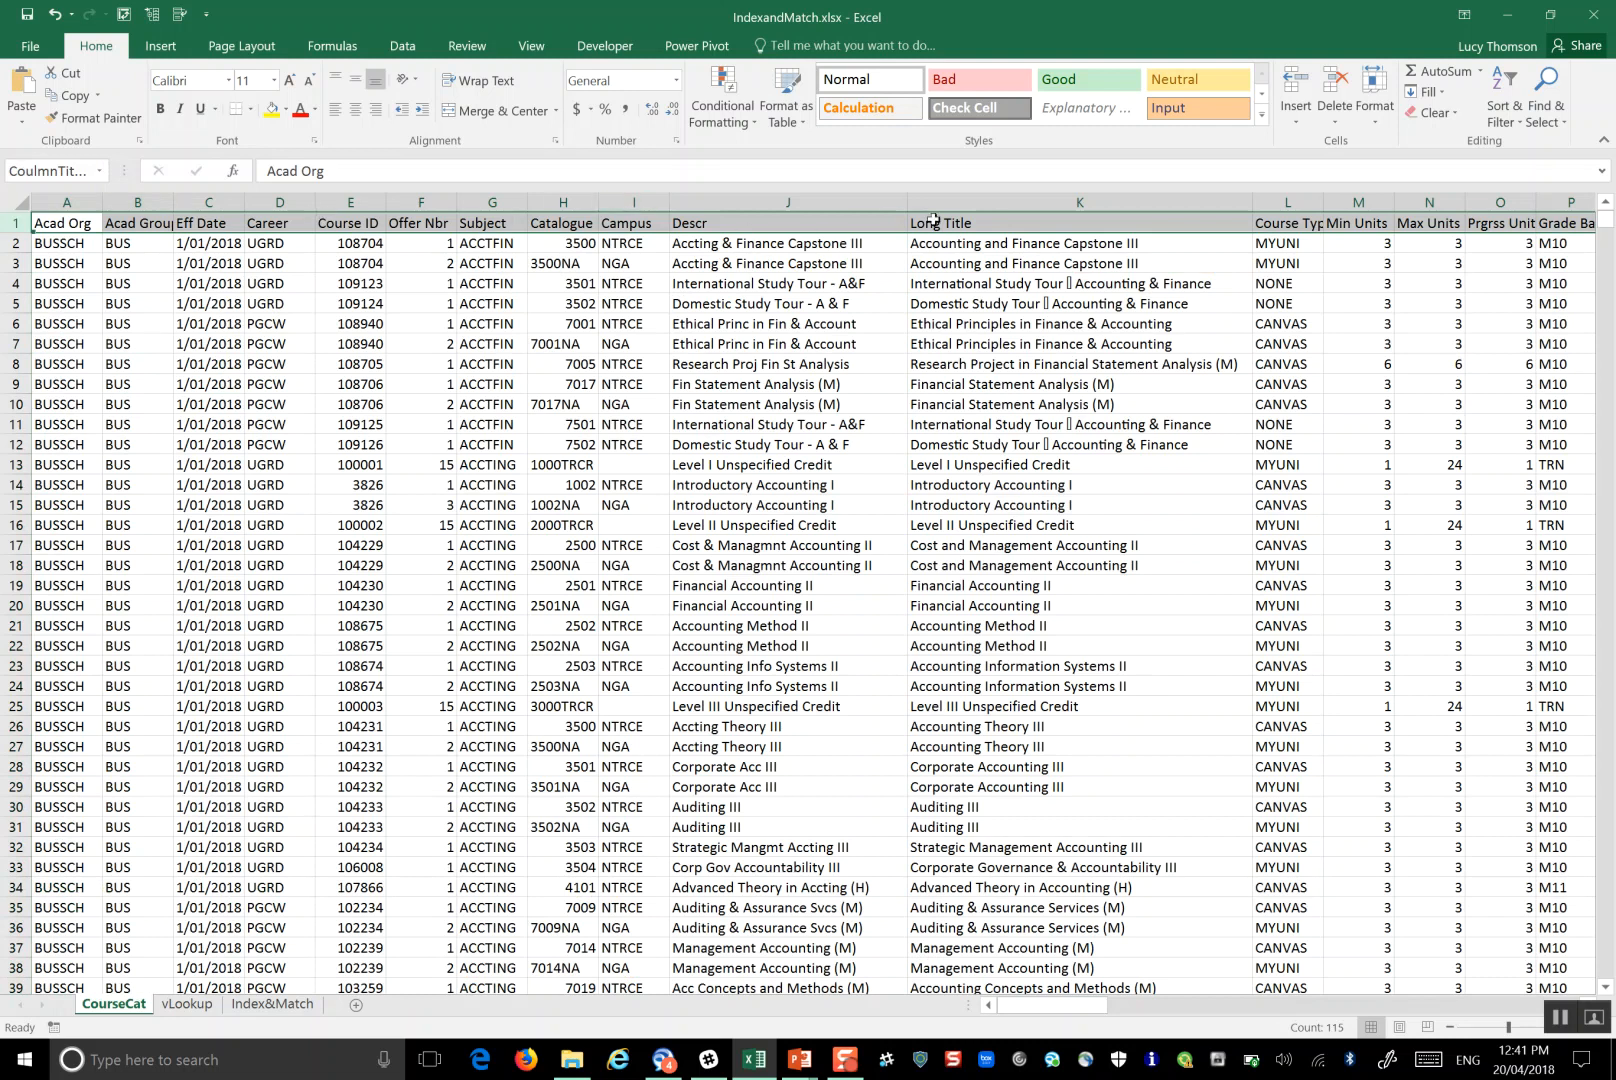
pyautogui.click(98, 174)
pyautogui.click(62, 240)
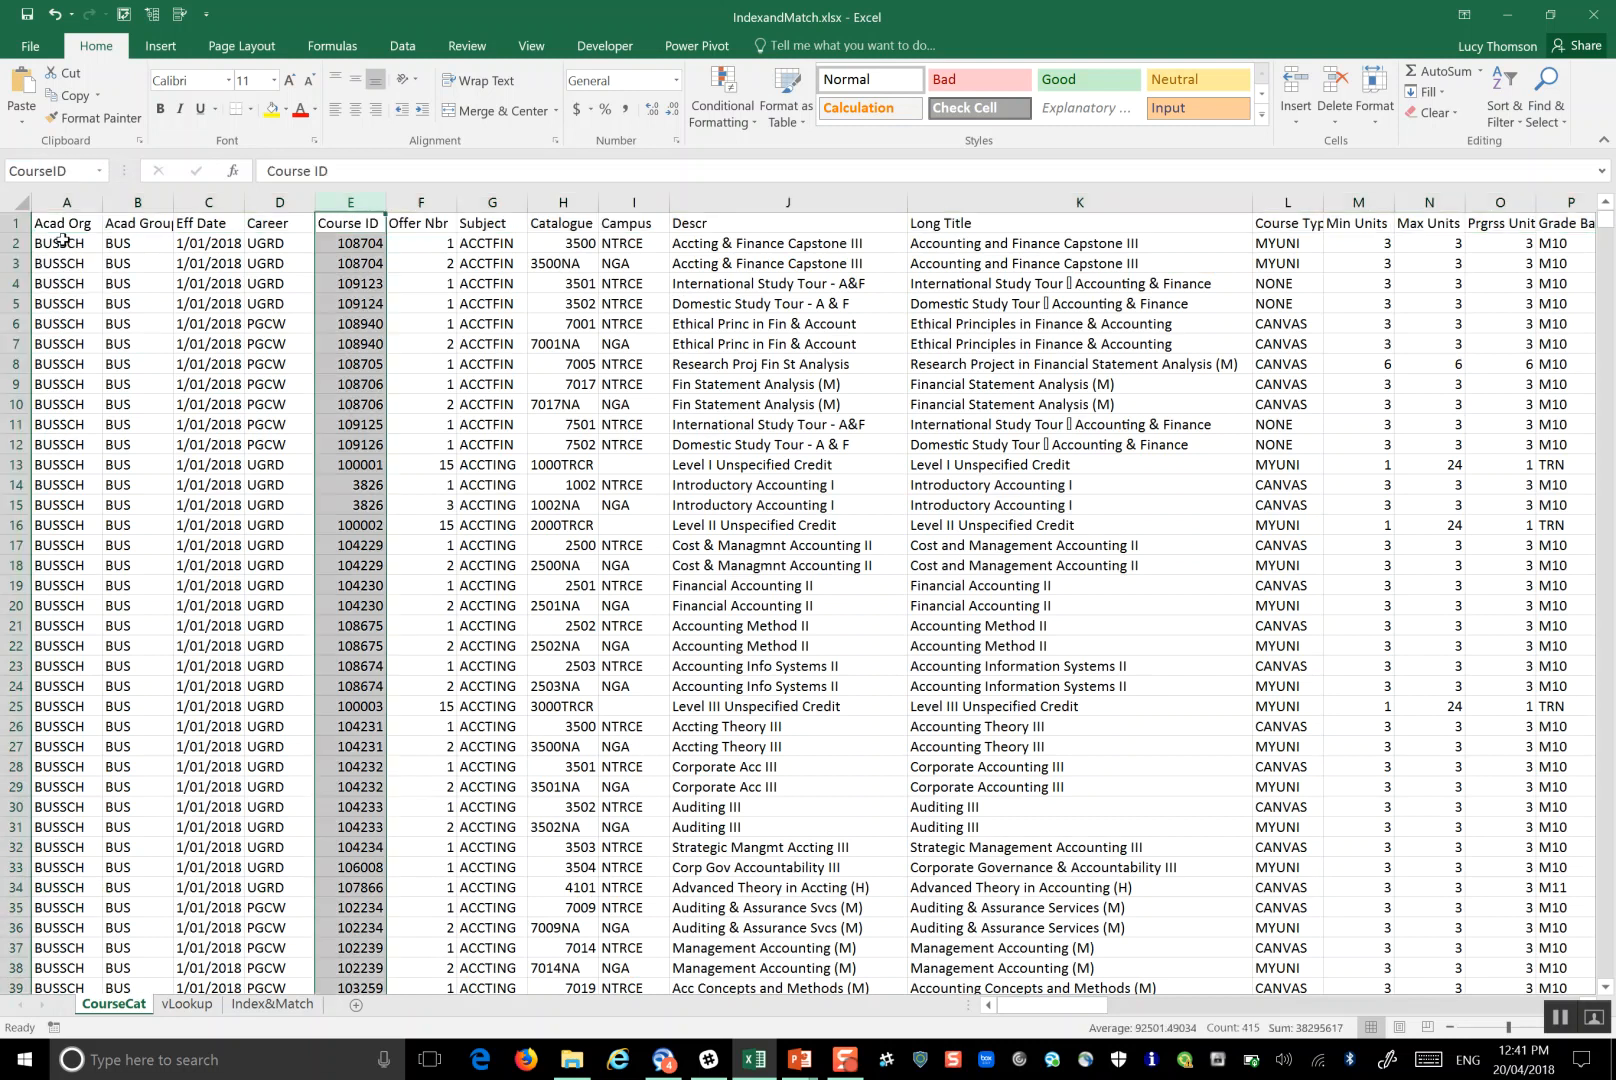
# Step: Examine which columns the named ranges DefaultSize, EstEnrol and LongTitle cover
pyautogui.click(98, 174)
pyautogui.click(42, 263)
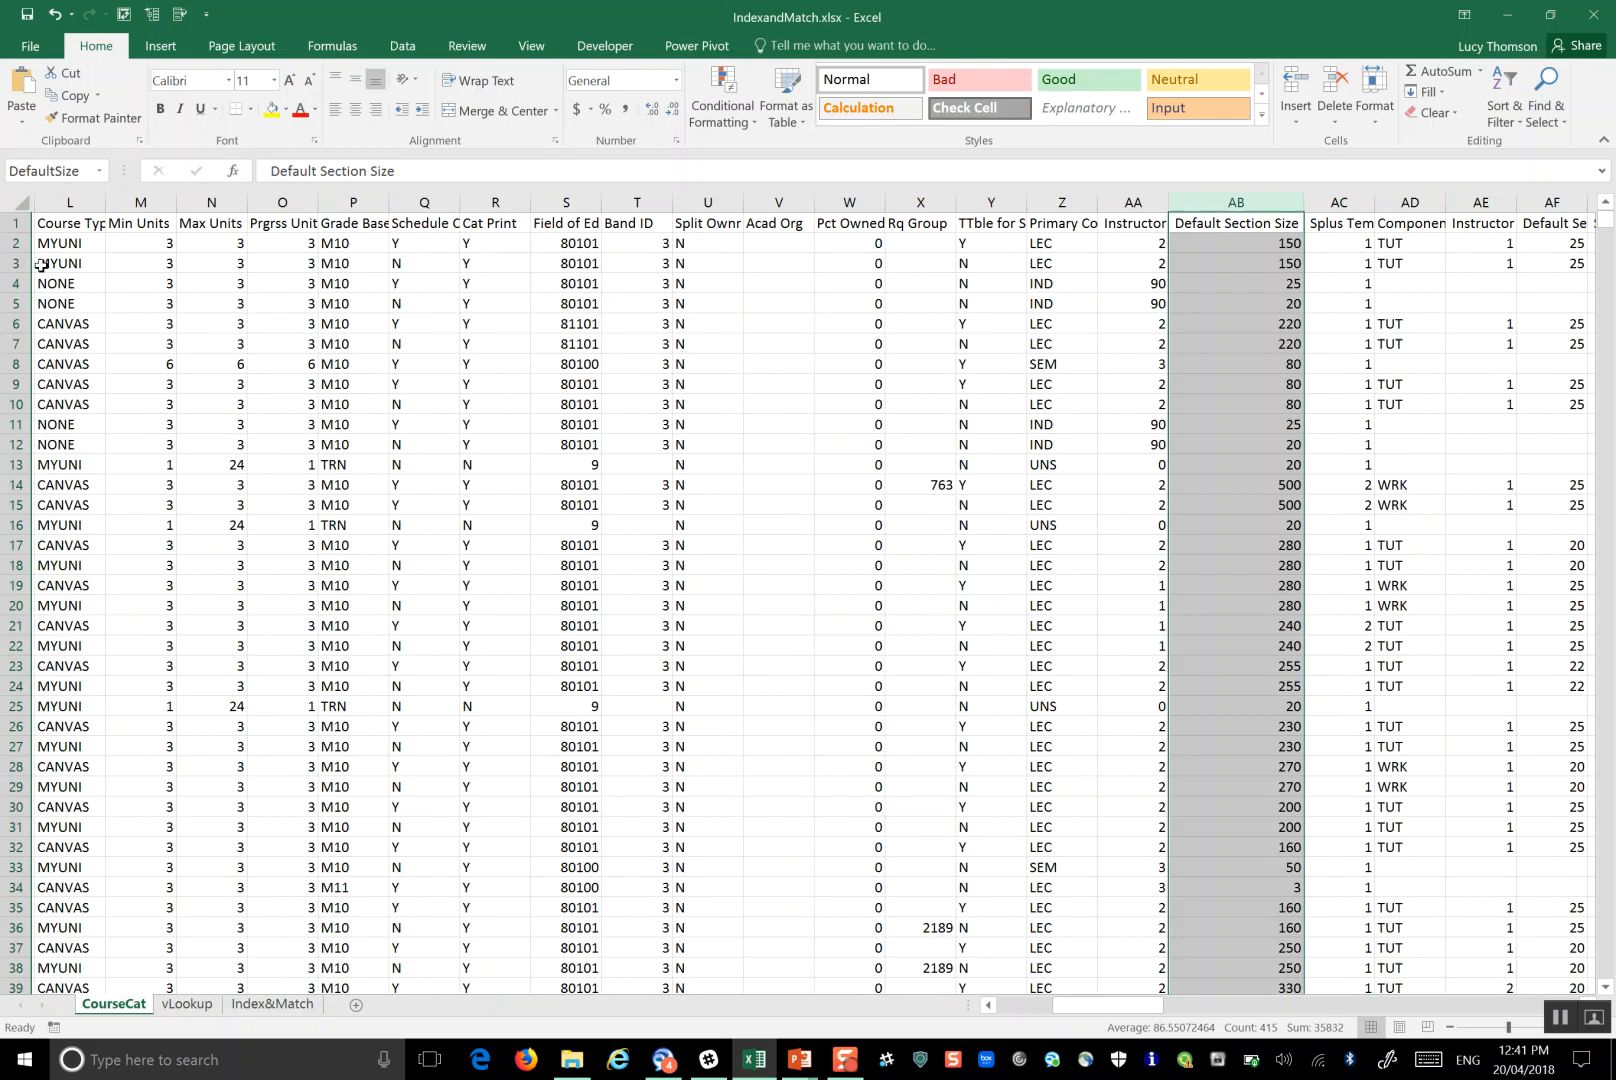
pyautogui.click(100, 172)
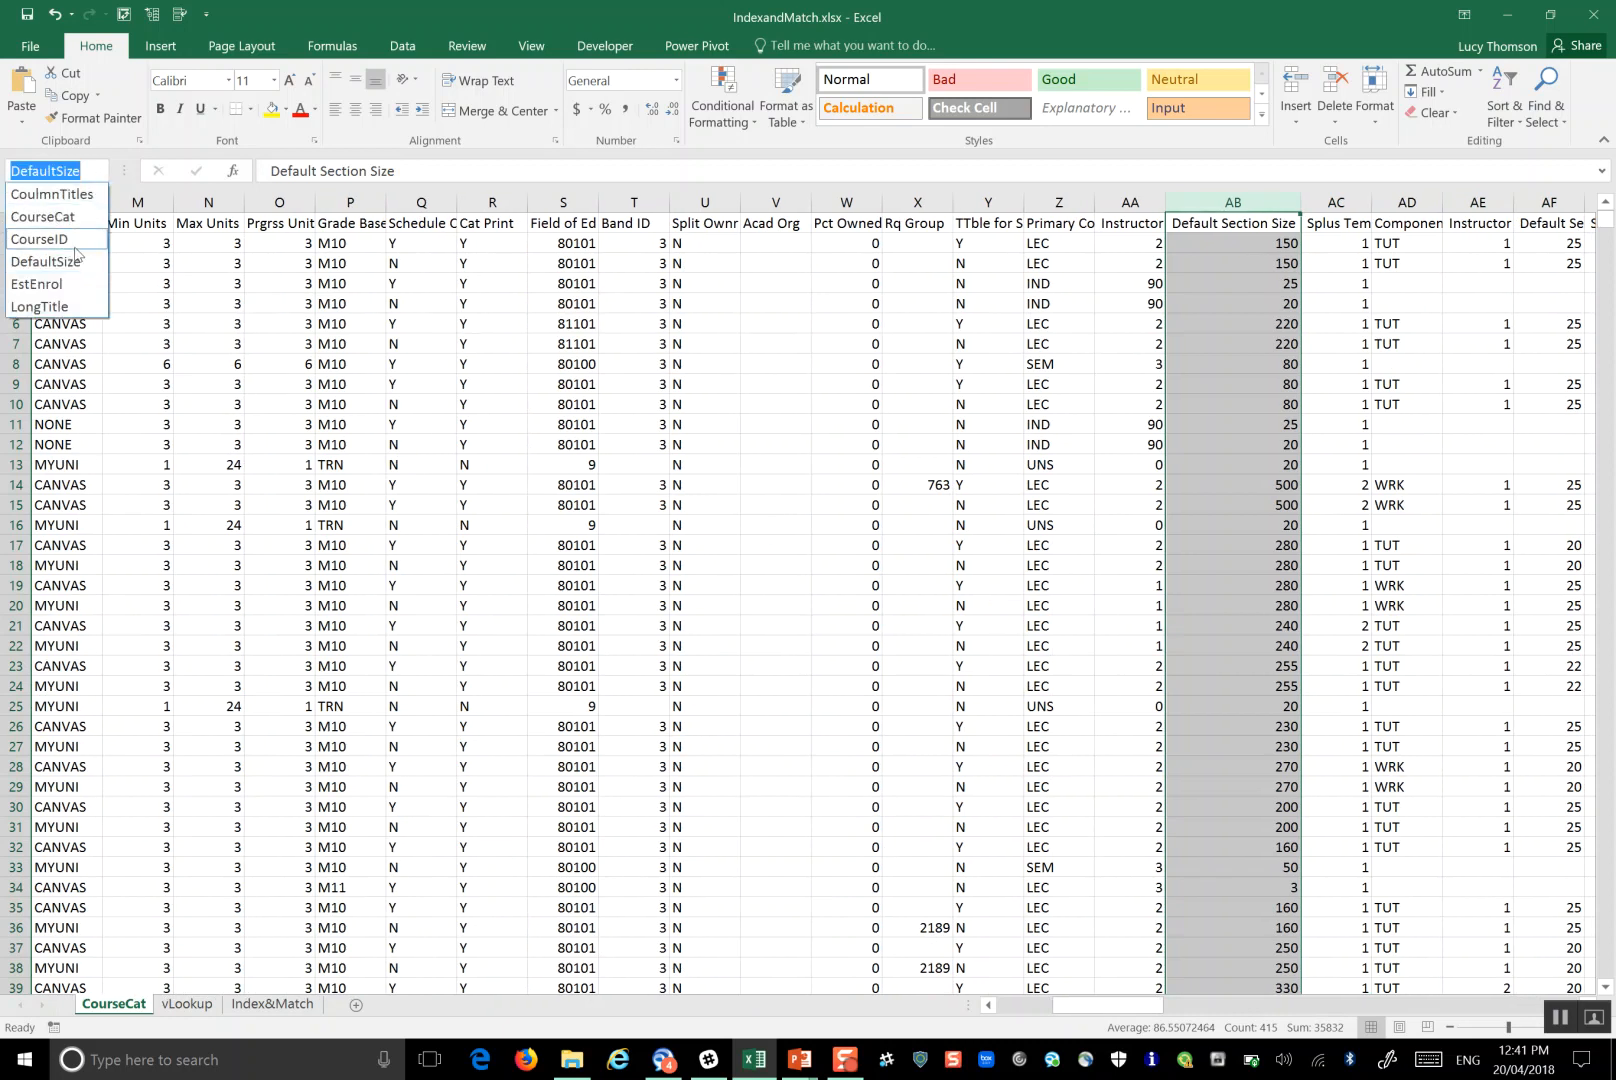
pyautogui.click(73, 282)
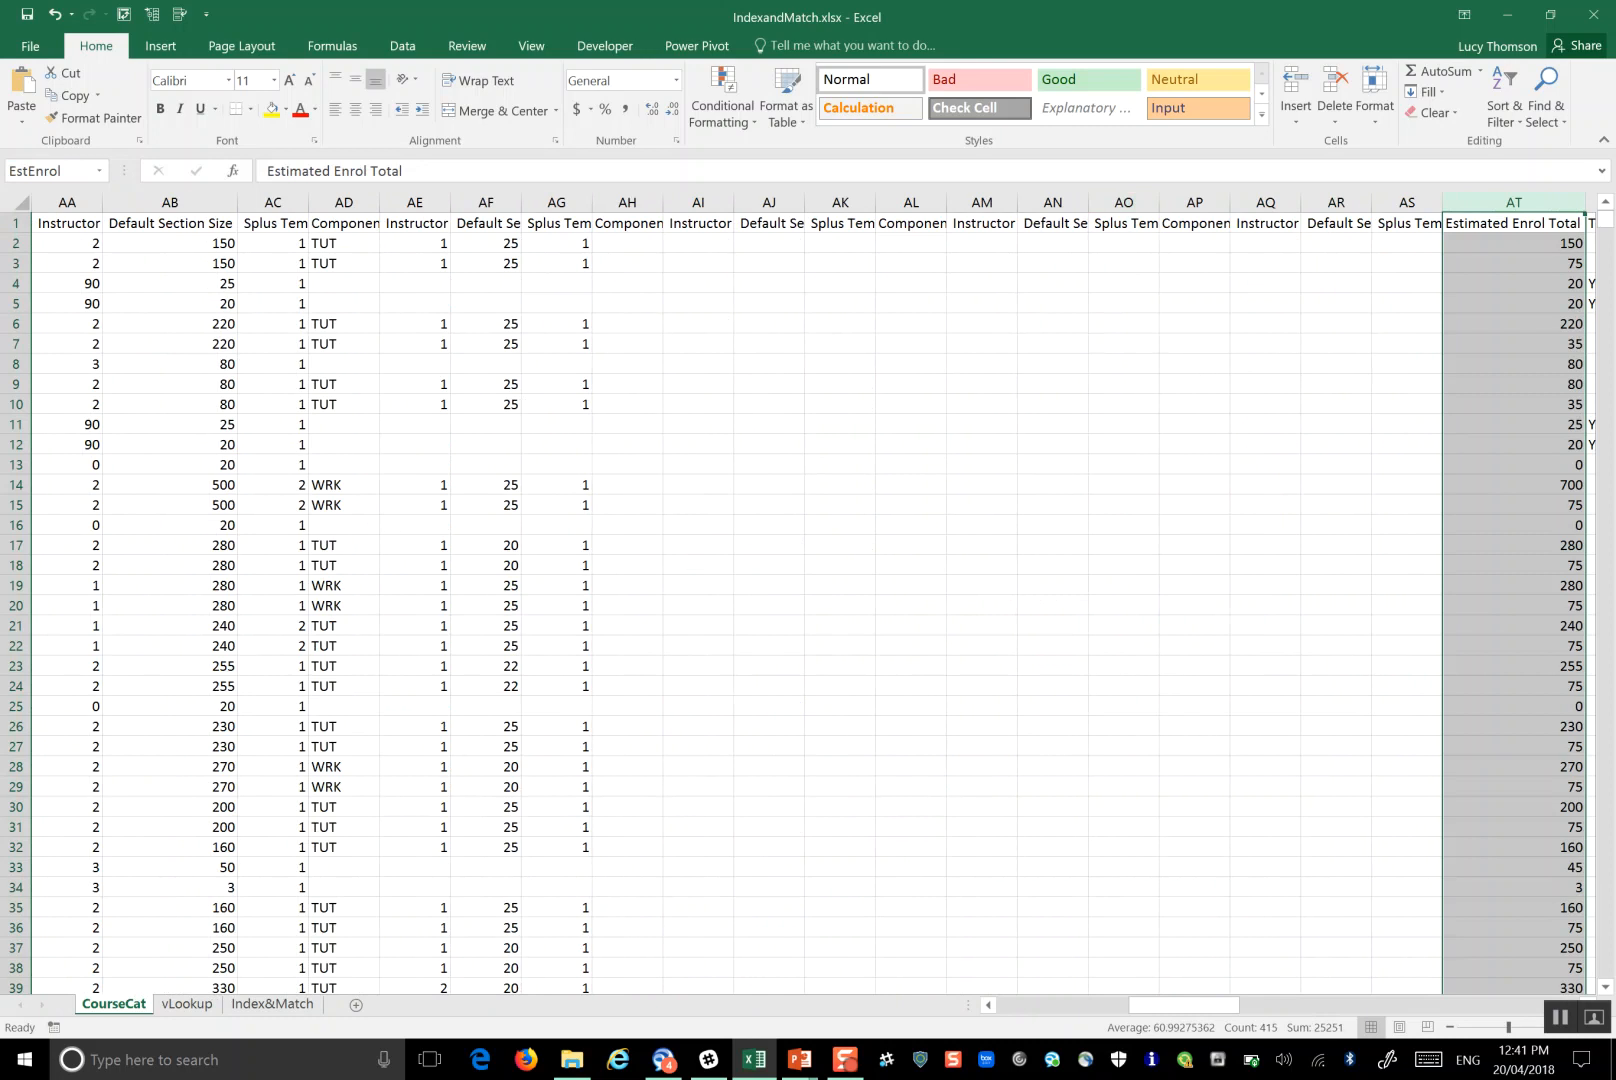
pyautogui.click(100, 171)
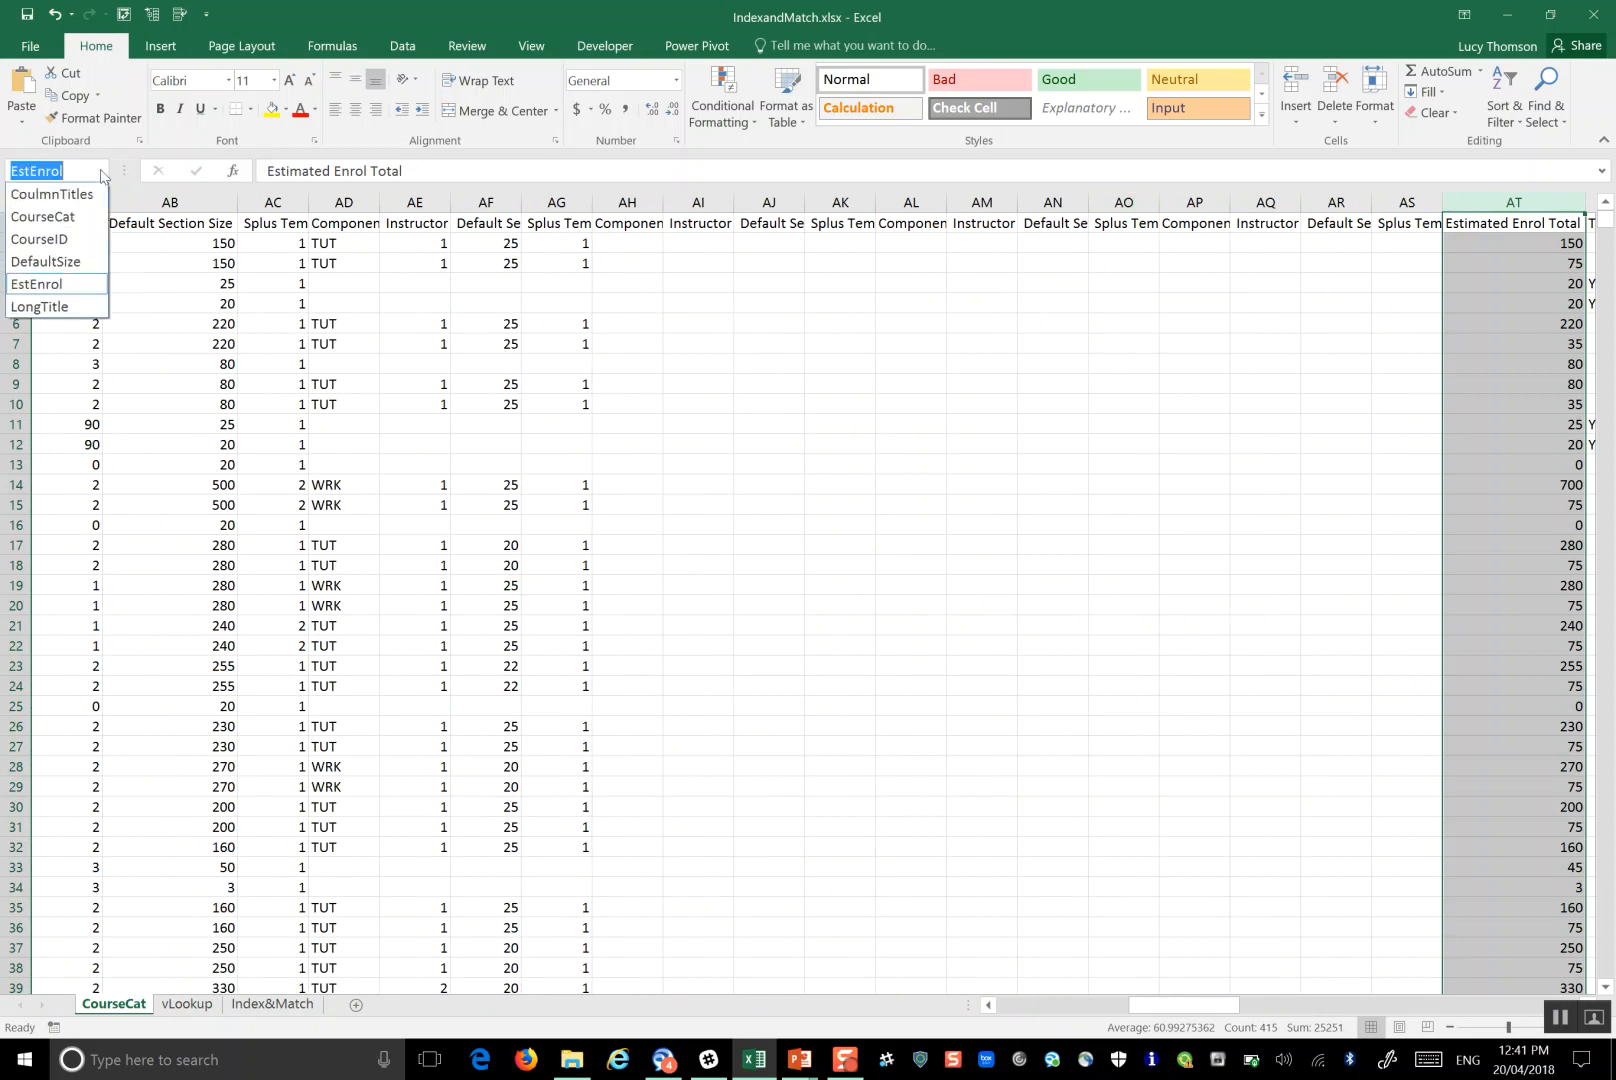
pyautogui.click(30, 307)
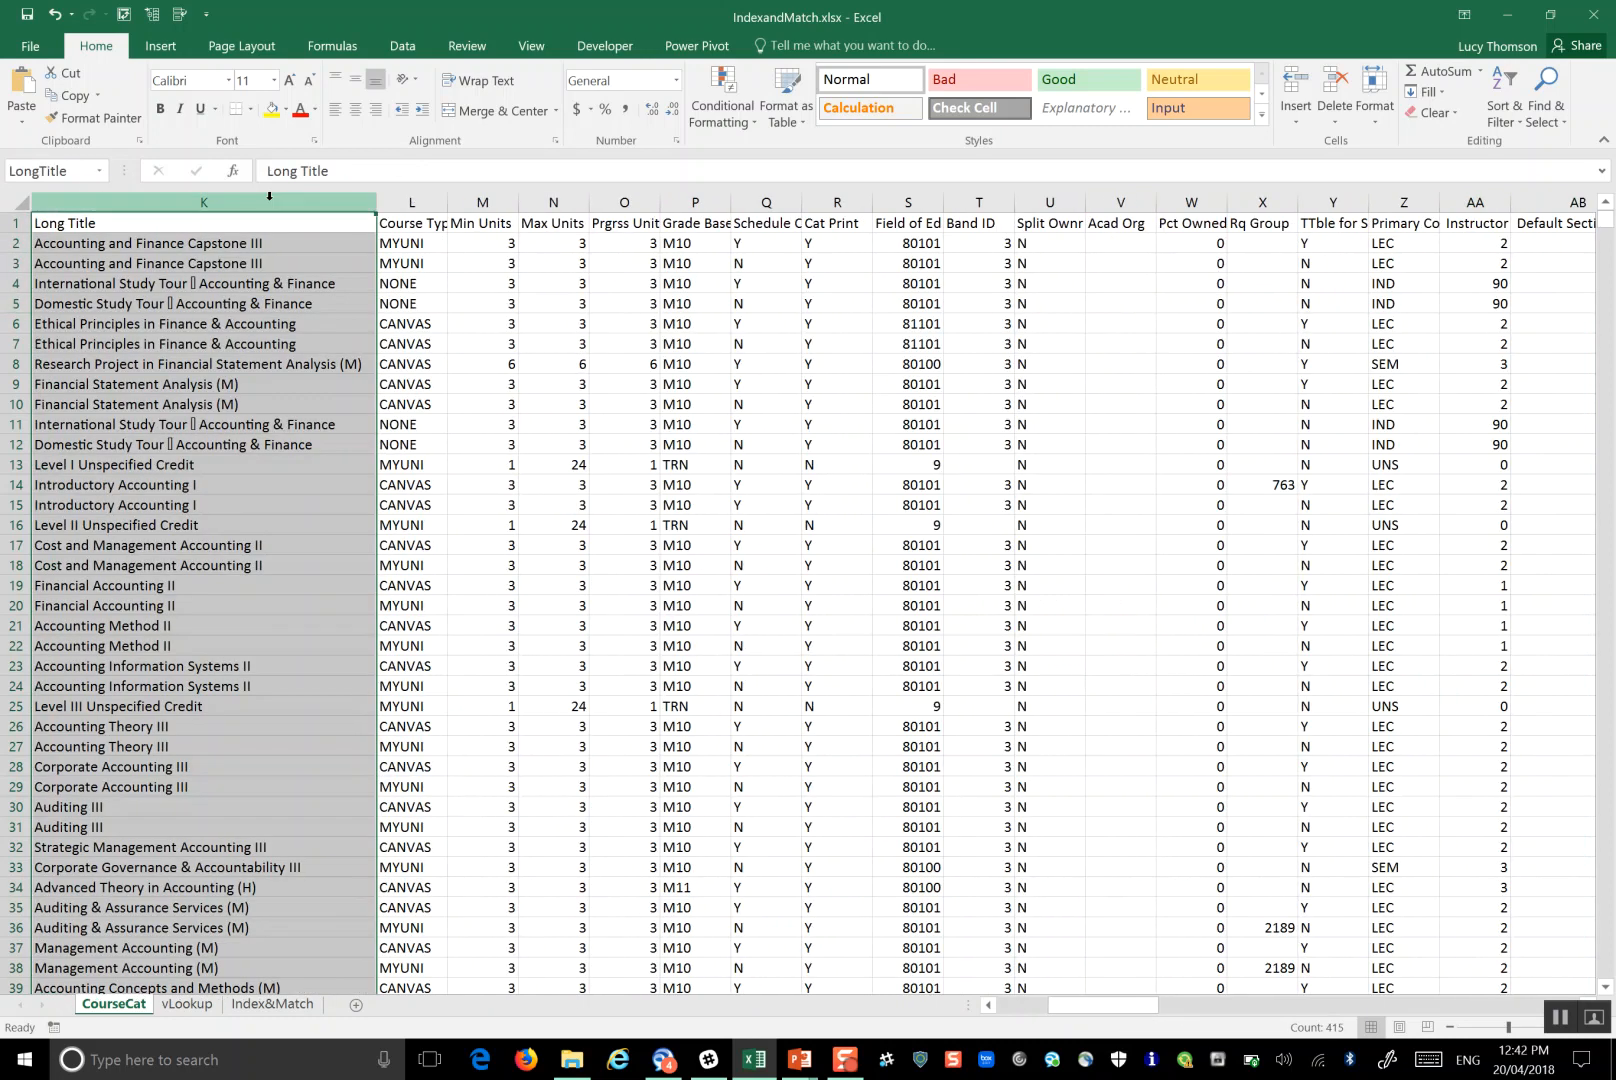
# Step: Name column I of the CourseCat sheet Campus and check it in the list of named ranges
pyautogui.click(1020, 1006)
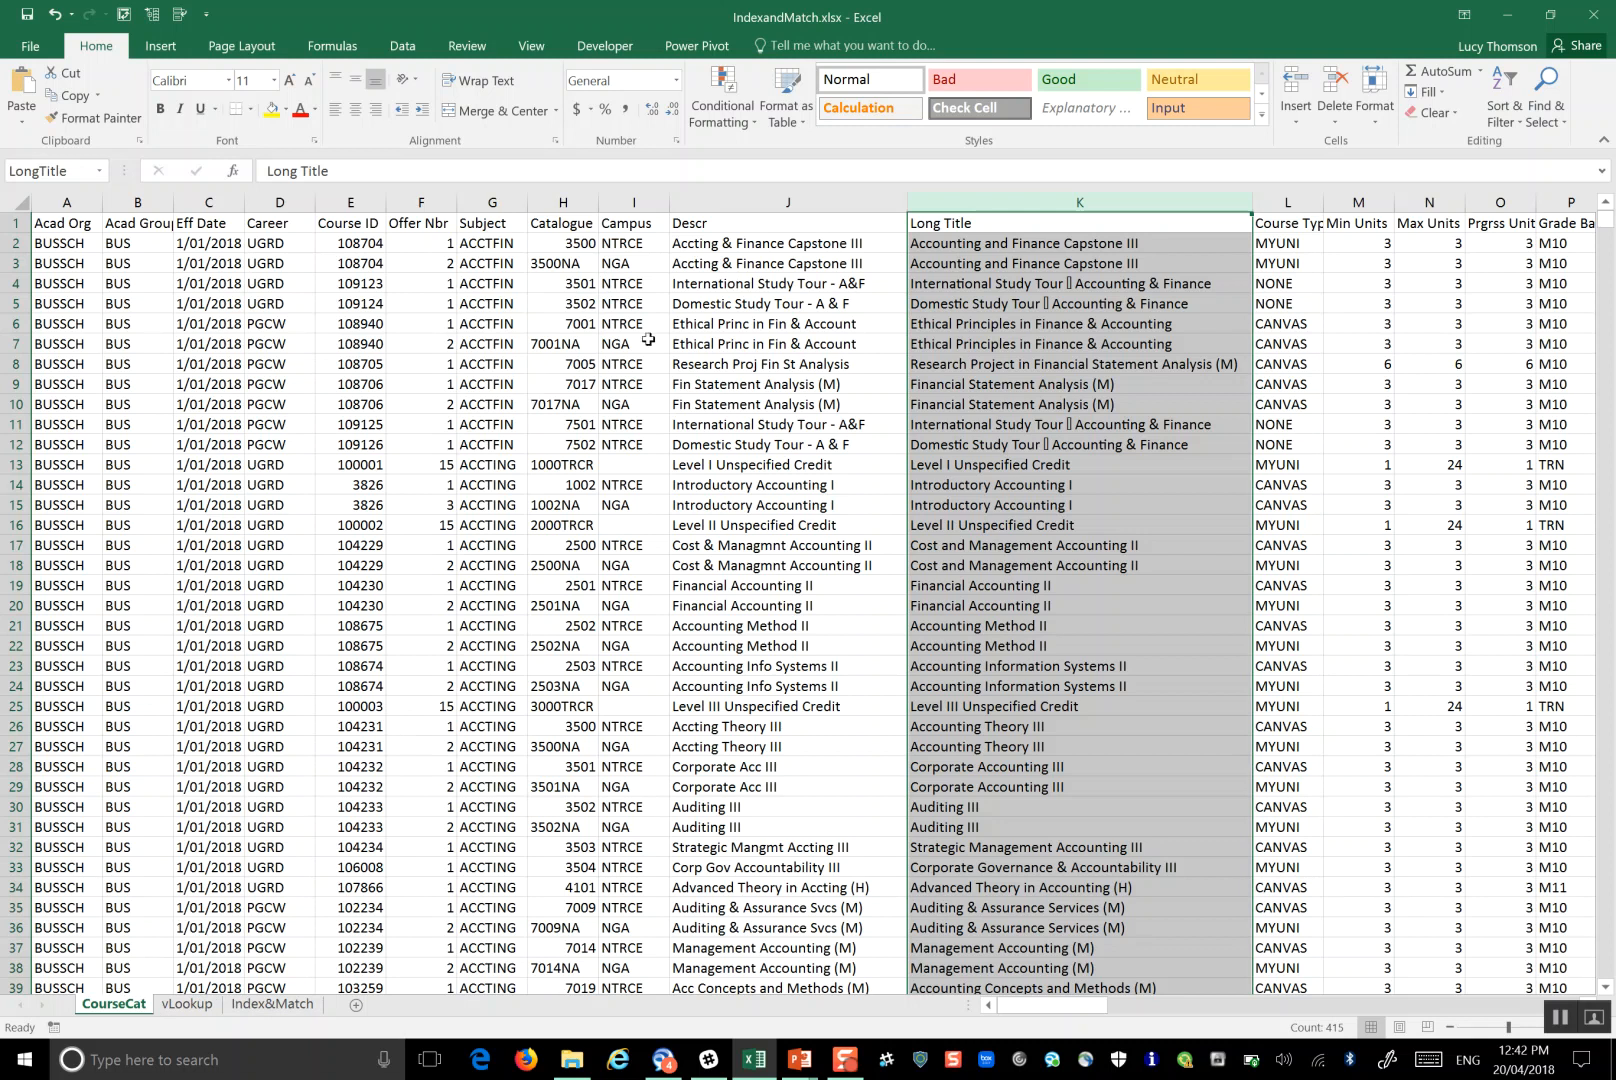
pyautogui.click(636, 193)
pyautogui.click(44, 174)
pyautogui.write('Campus')
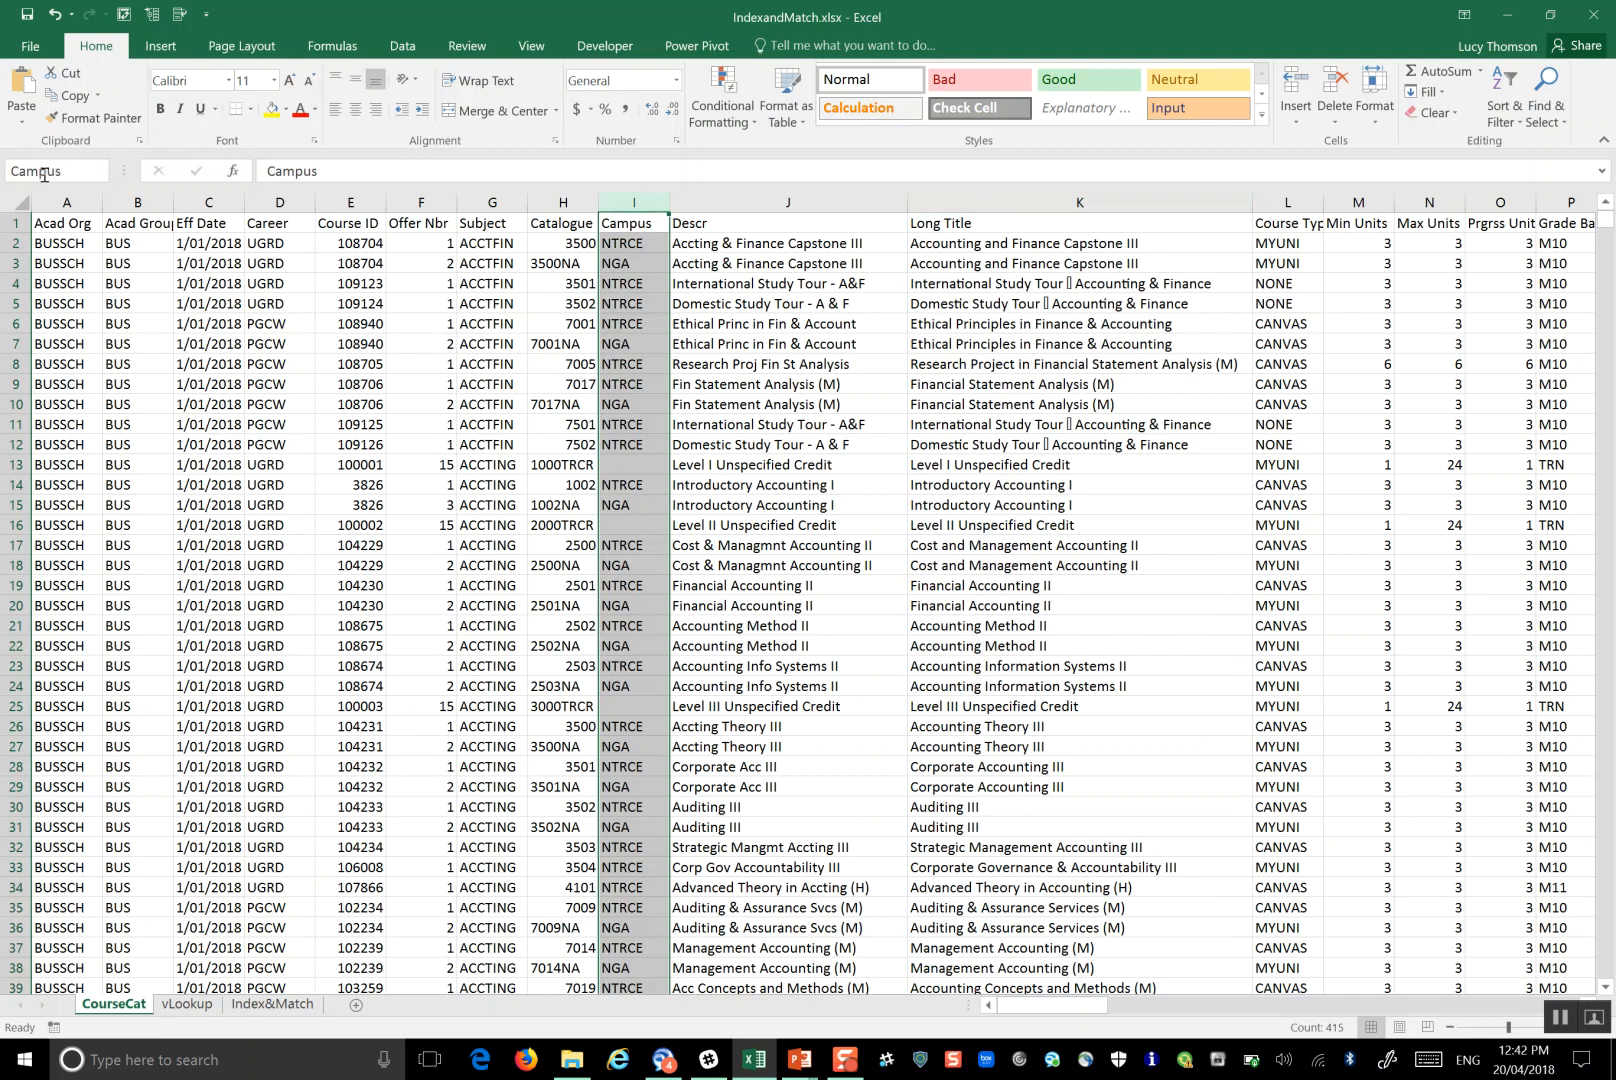
pyautogui.press('Return')
pyautogui.click(100, 177)
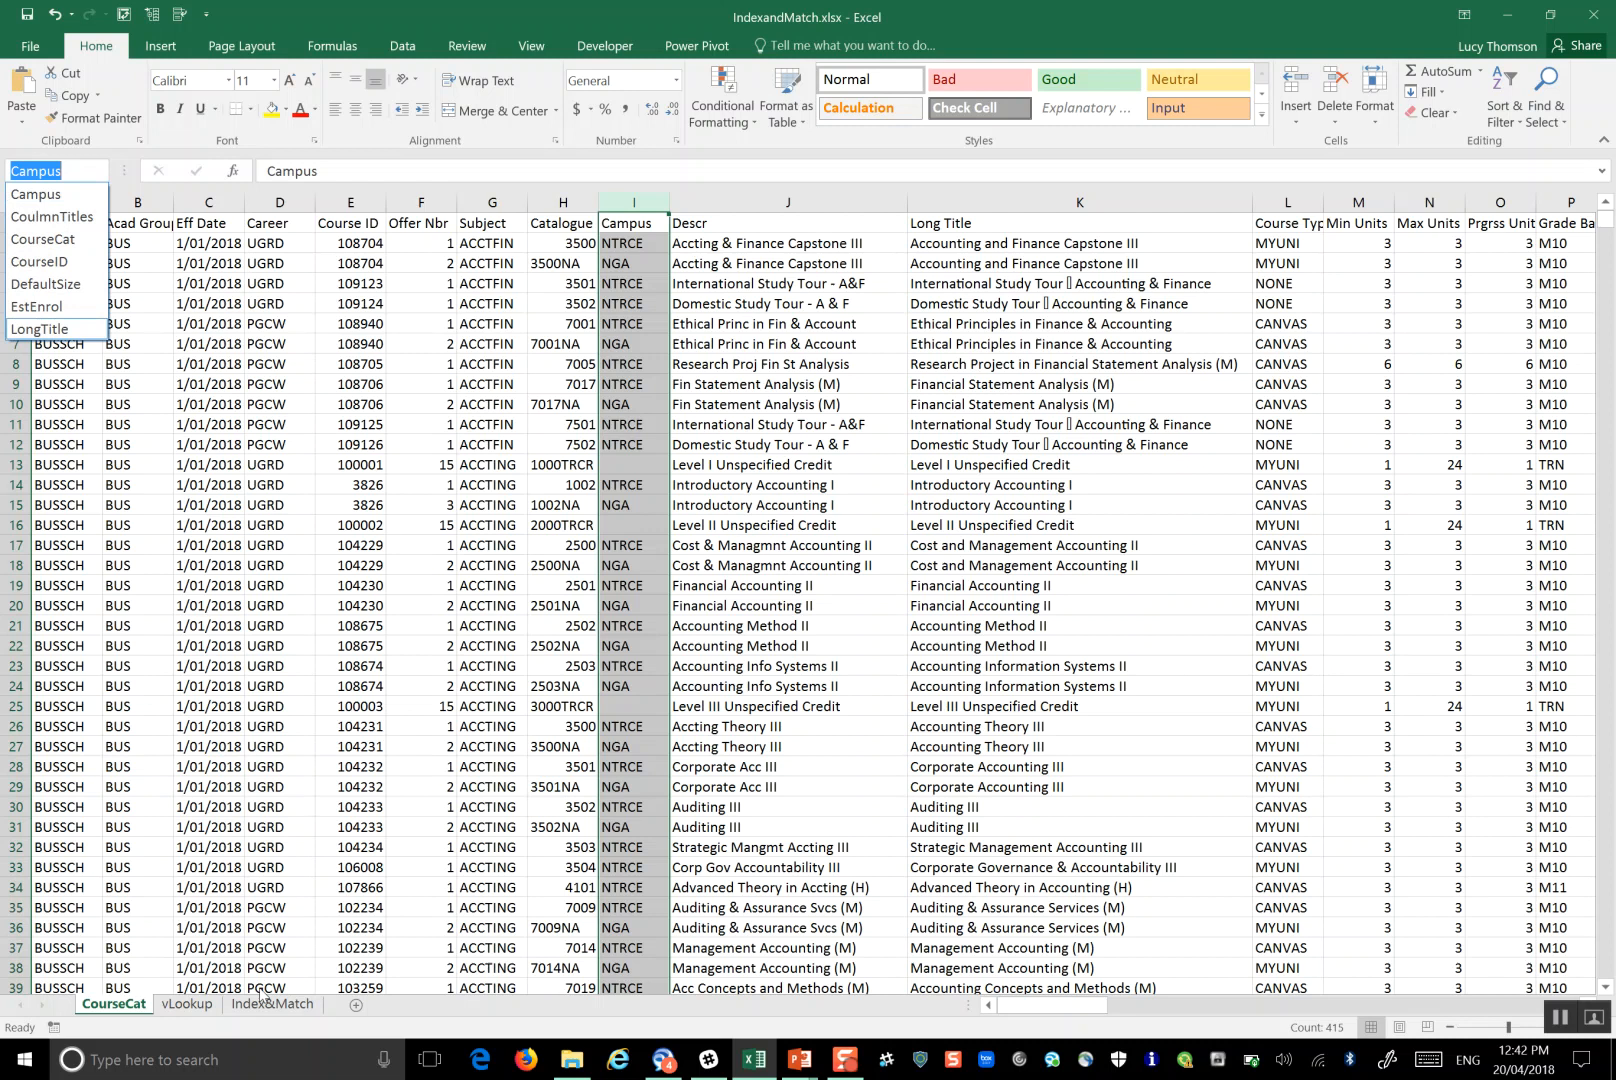
# Step: Review the table array and column index of the VLOOKUP in B2 on vLookup, and the row and column questions on Index&Match
pyautogui.click(203, 1006)
pyautogui.click(201, 1006)
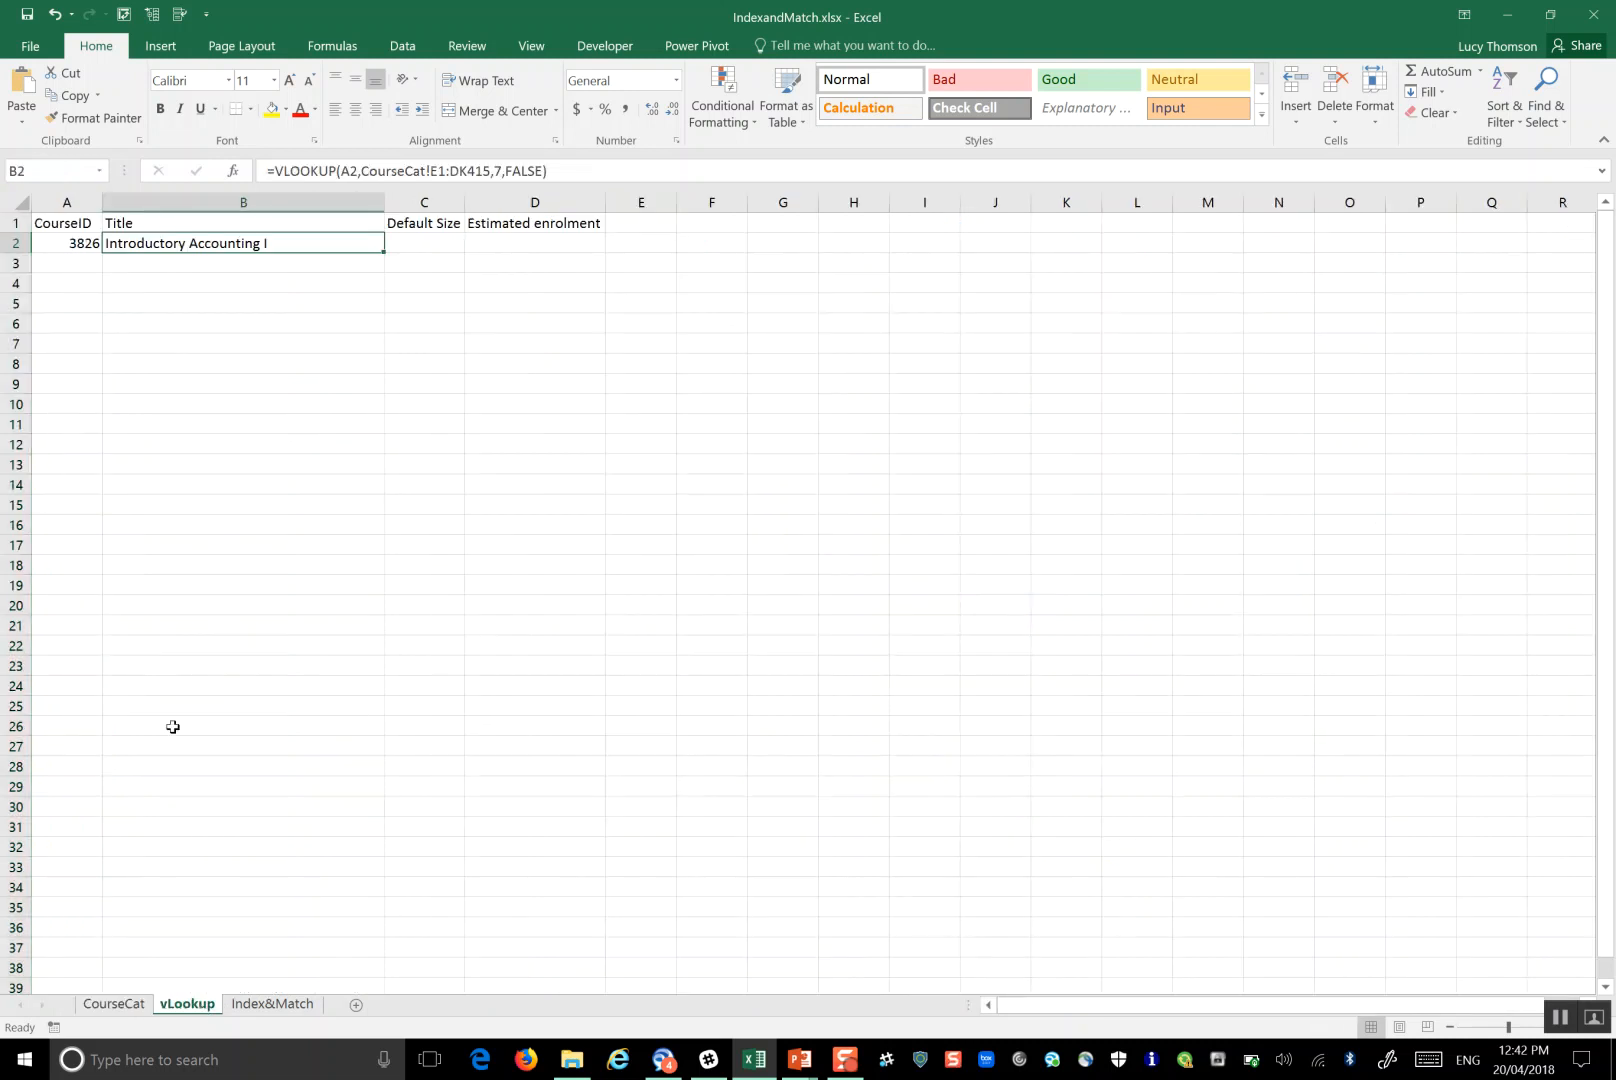
pyautogui.click(400, 174)
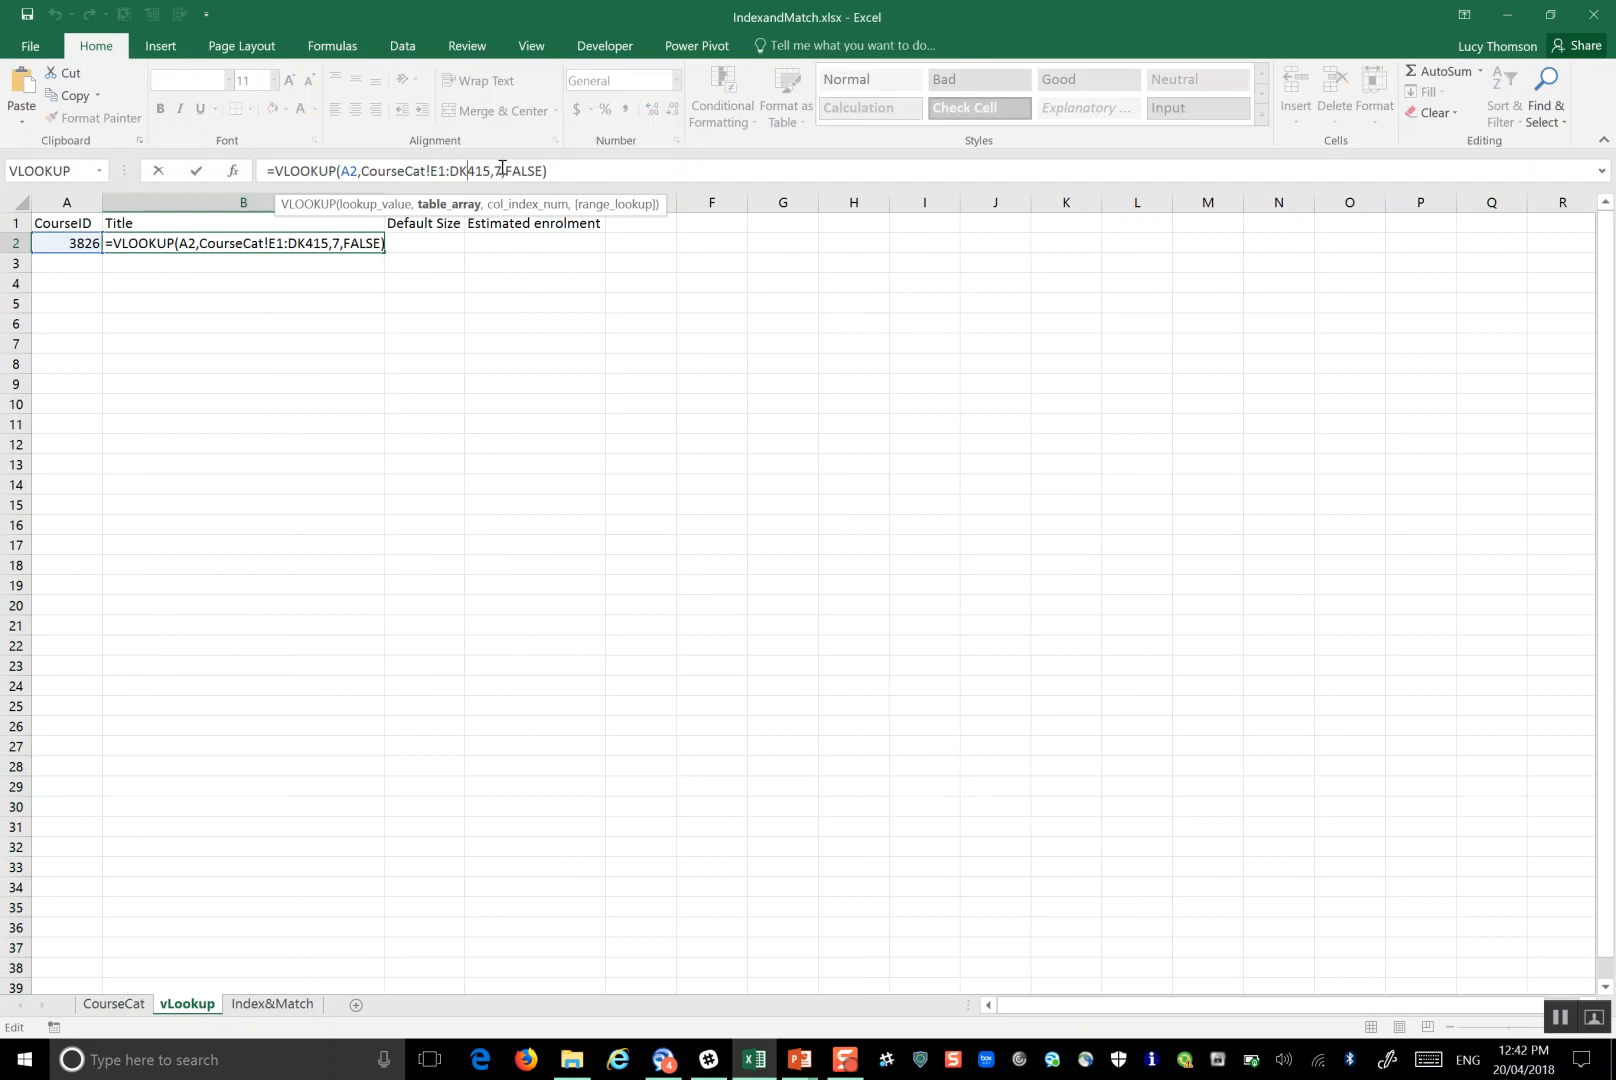
pyautogui.click(501, 171)
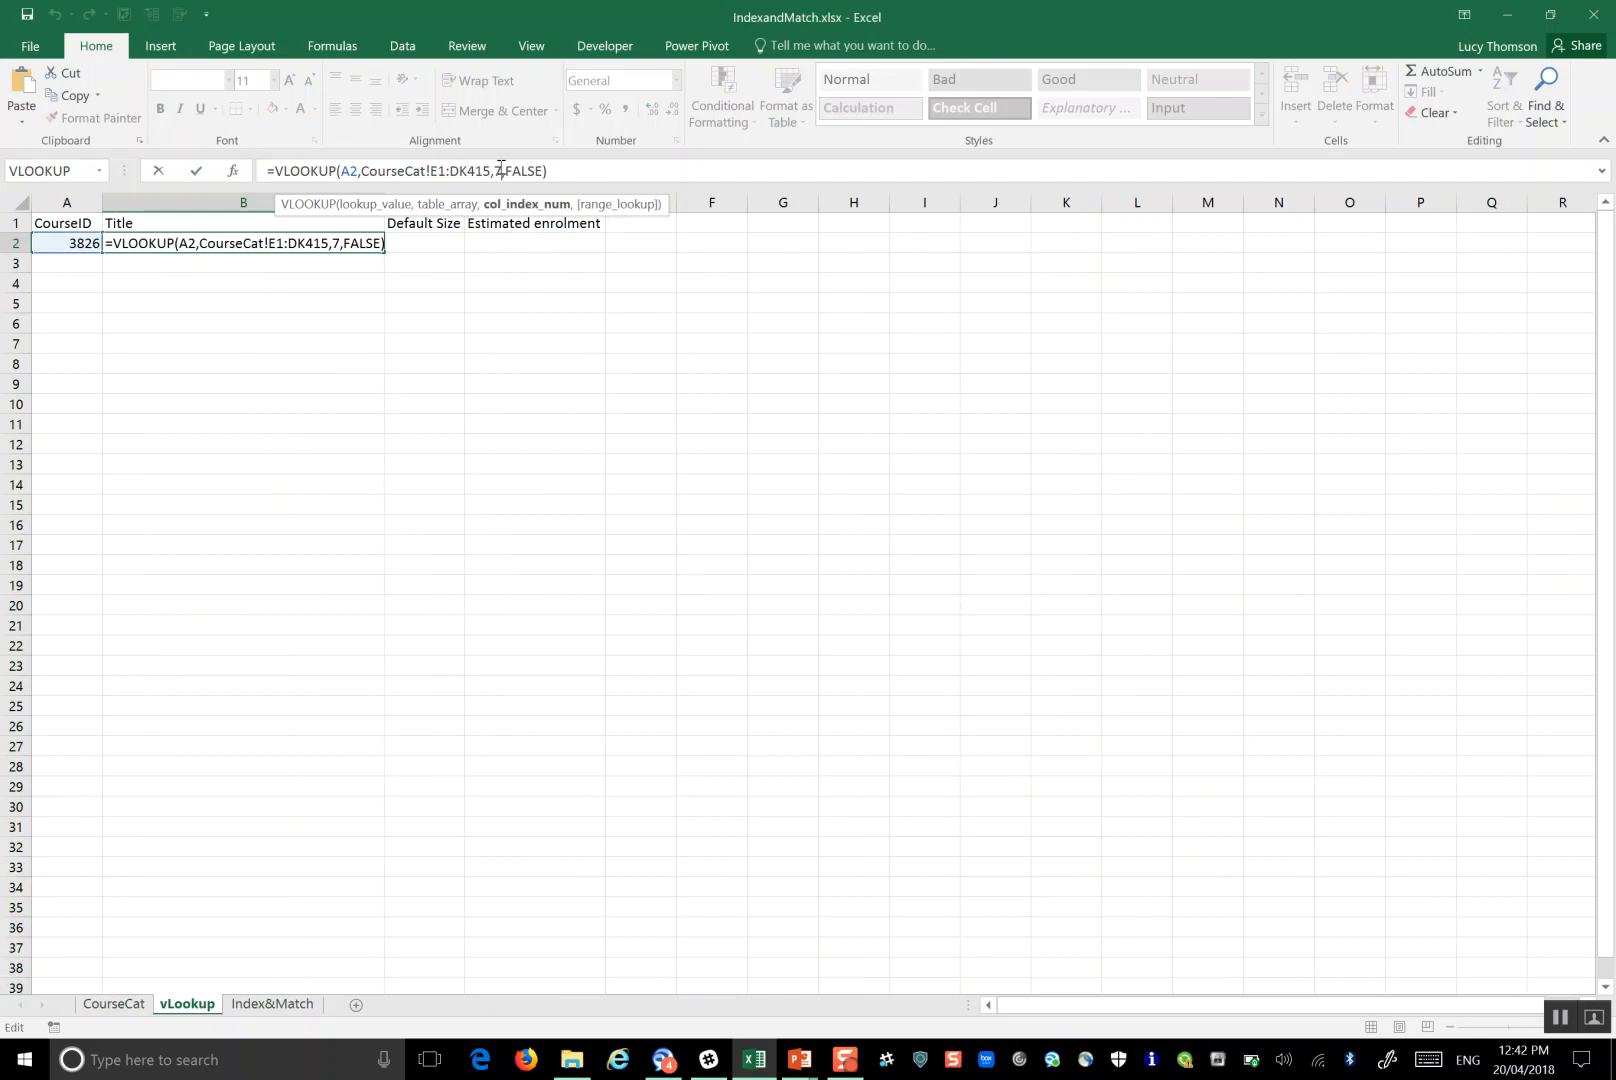
pyautogui.click(296, 1007)
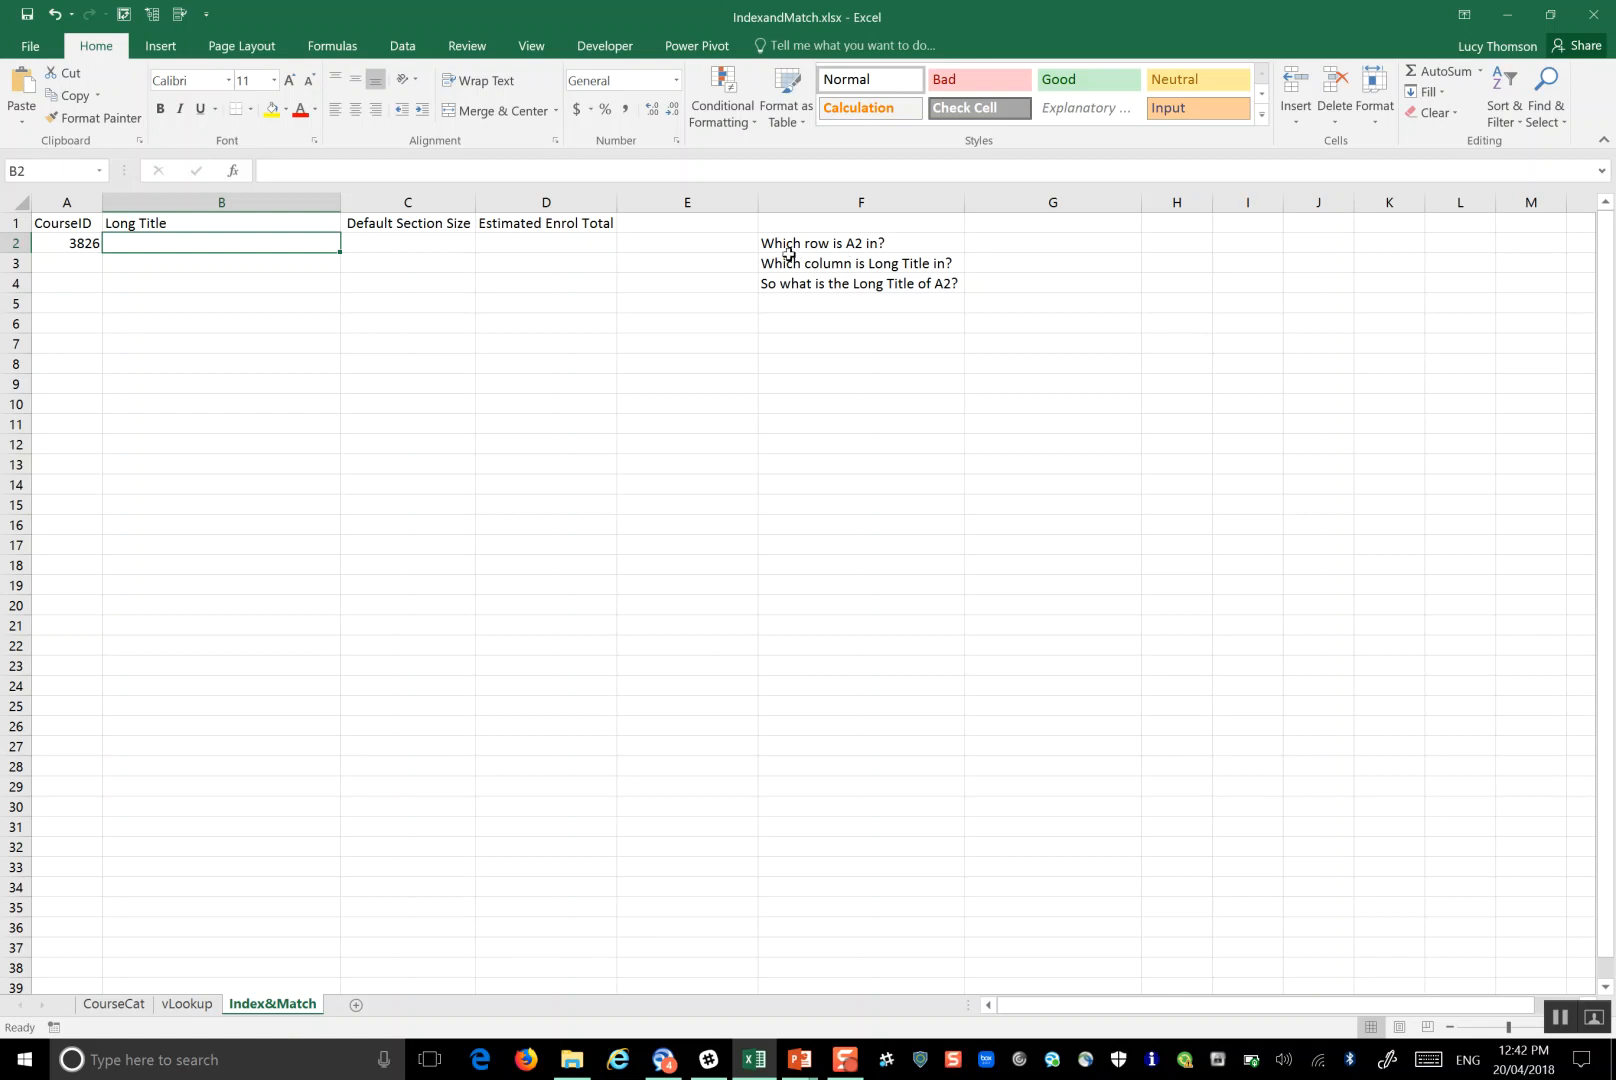
pyautogui.click(855, 243)
pyautogui.click(845, 262)
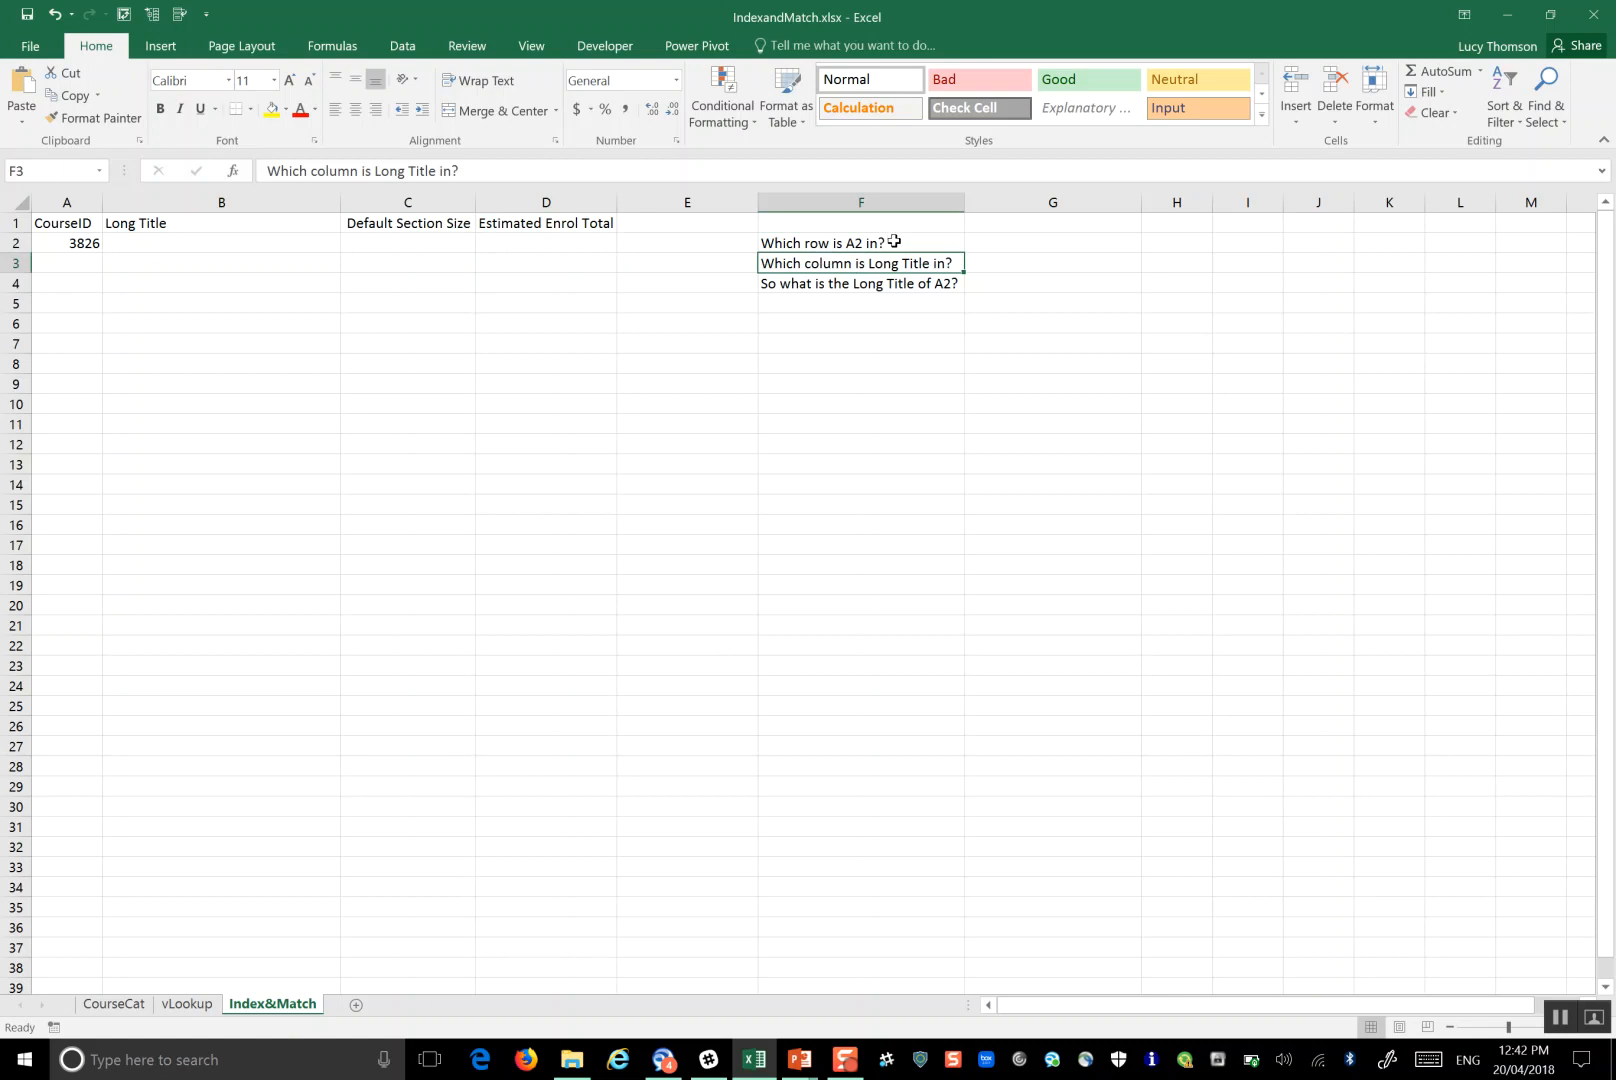
pyautogui.click(891, 244)
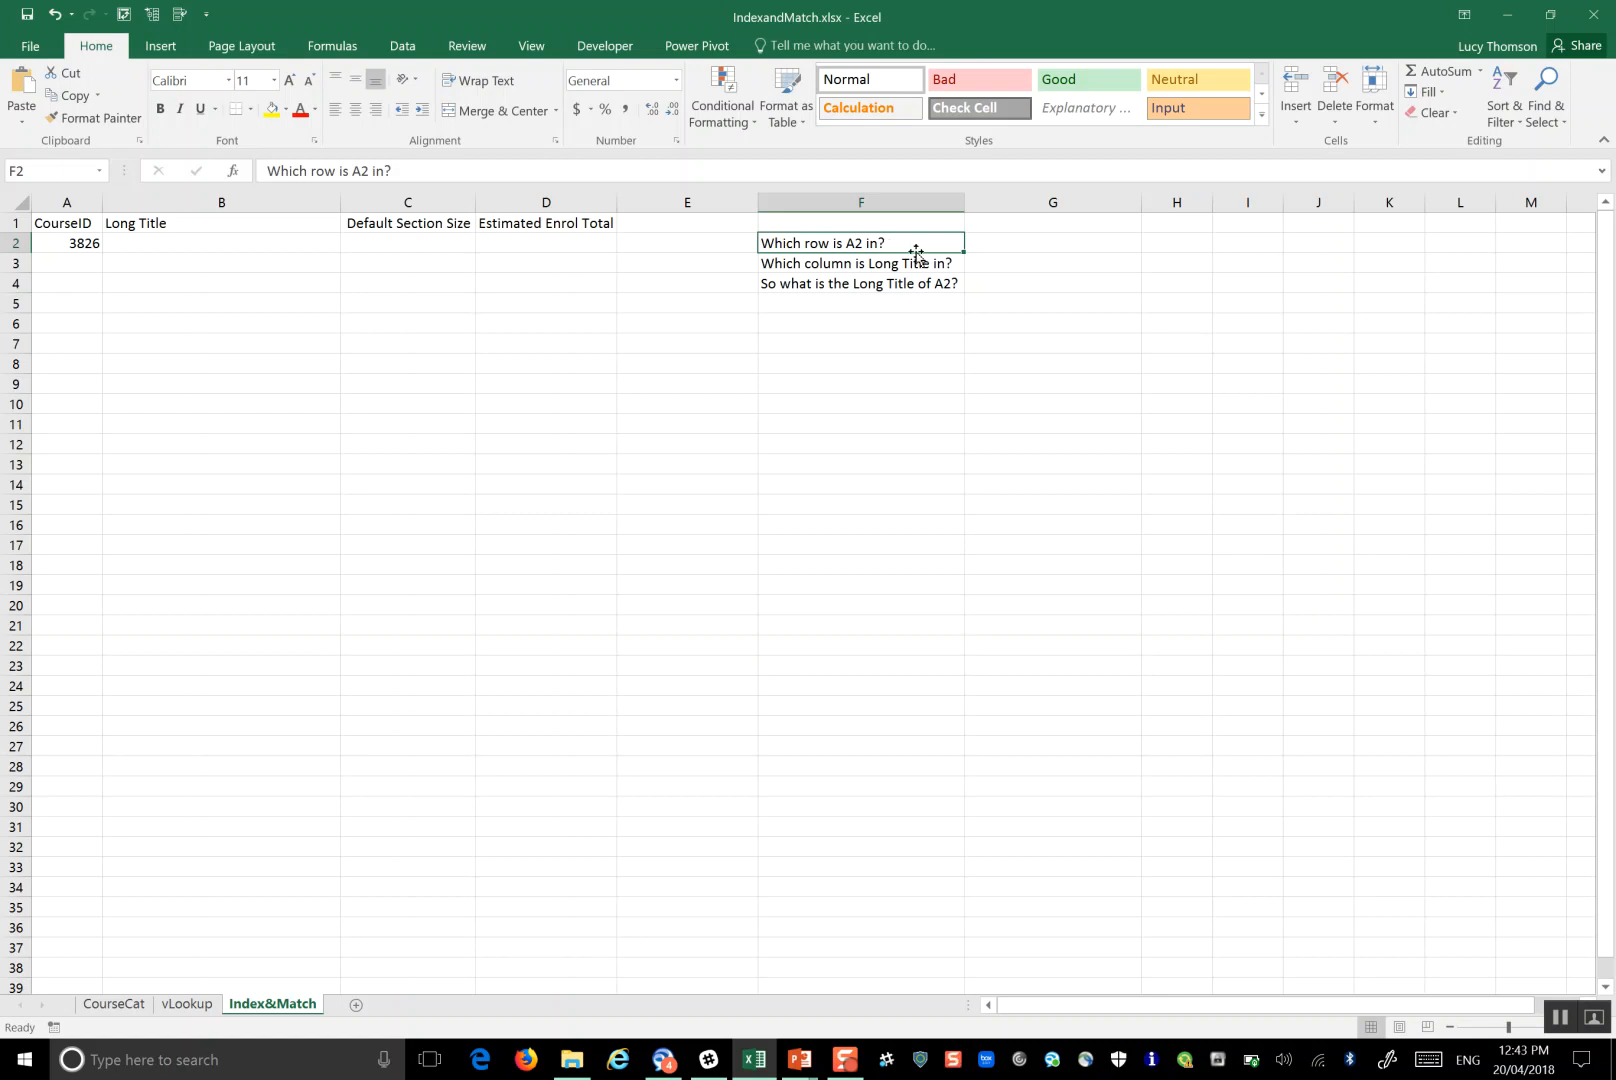
pyautogui.click(78, 244)
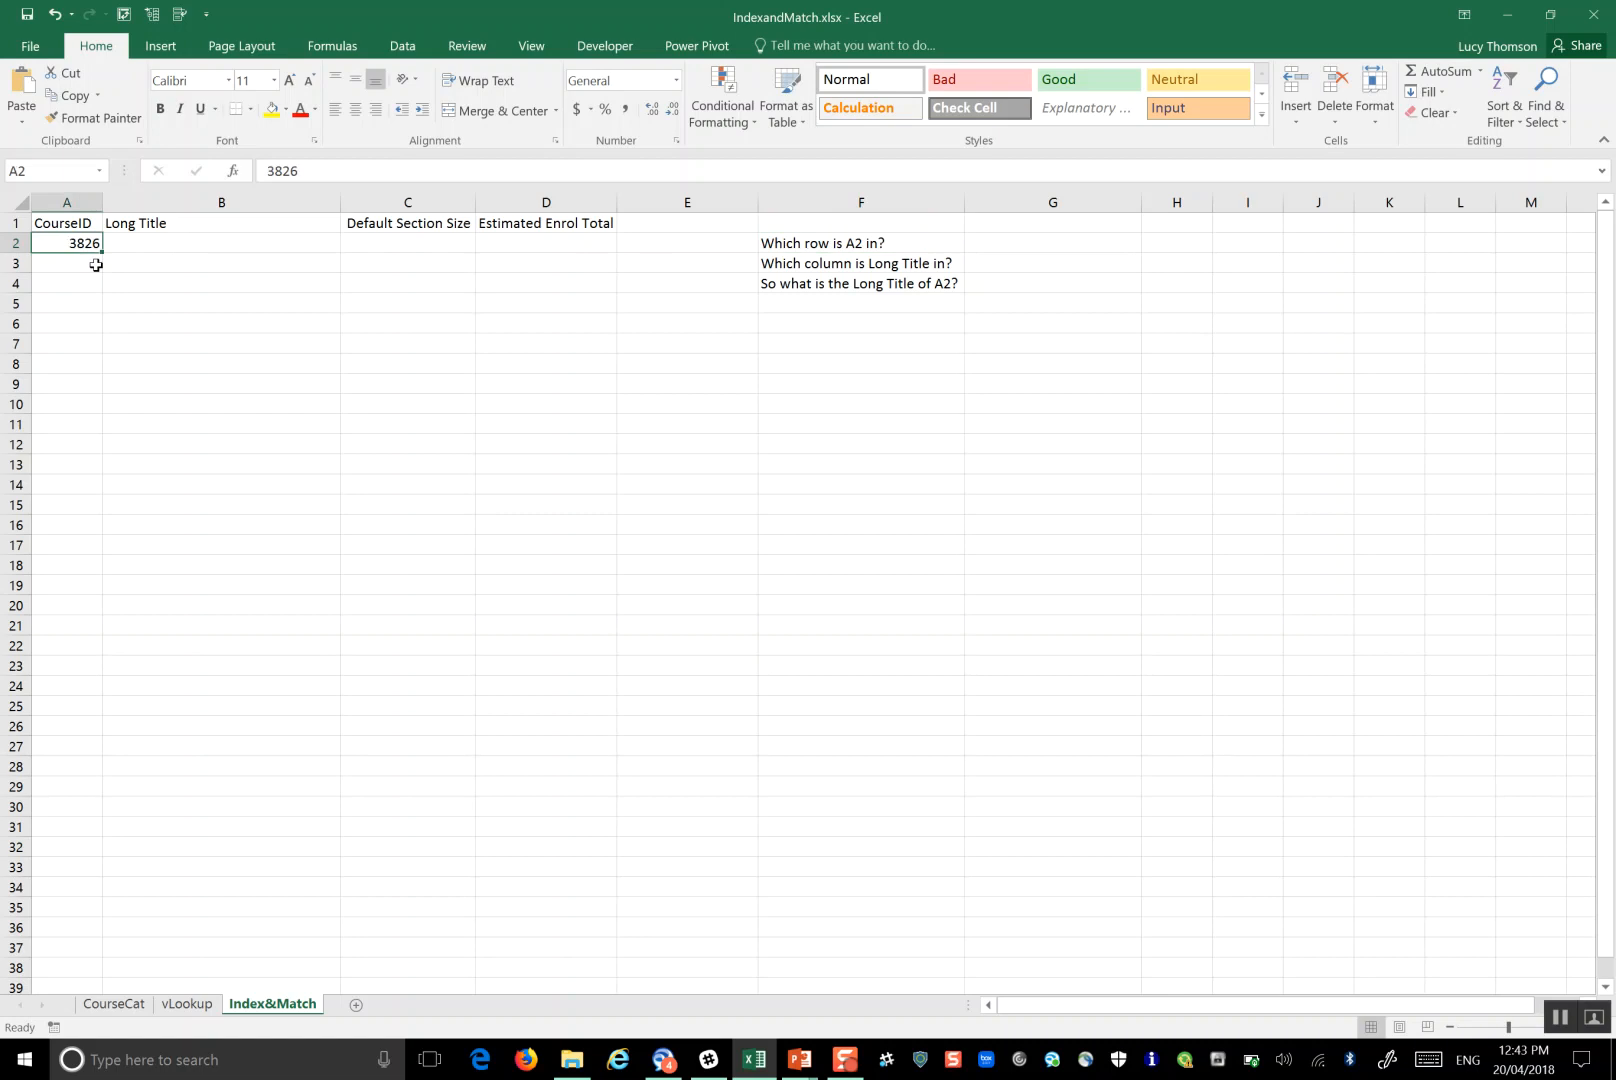
# Step: Begin a MATCH formula in G2 of the Index&Match sheet with A2 as the lookup value
pyautogui.click(994, 238)
pyautogui.write('=mat')
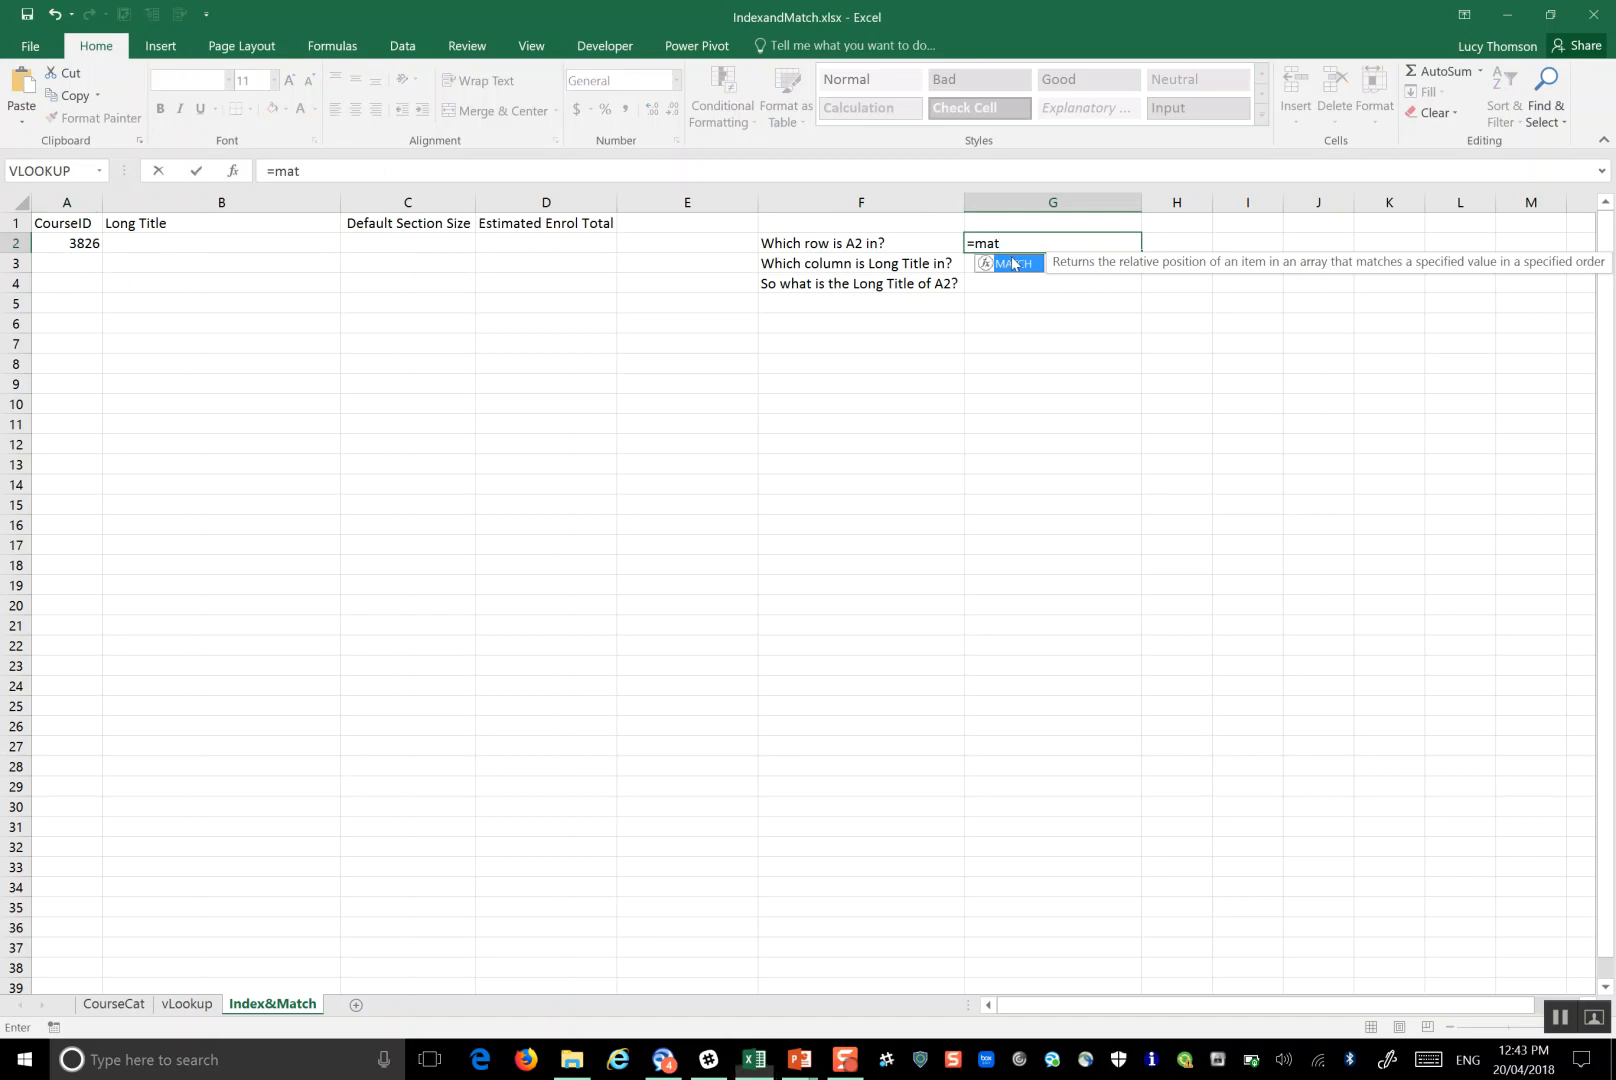
pyautogui.doubleClick(1013, 264)
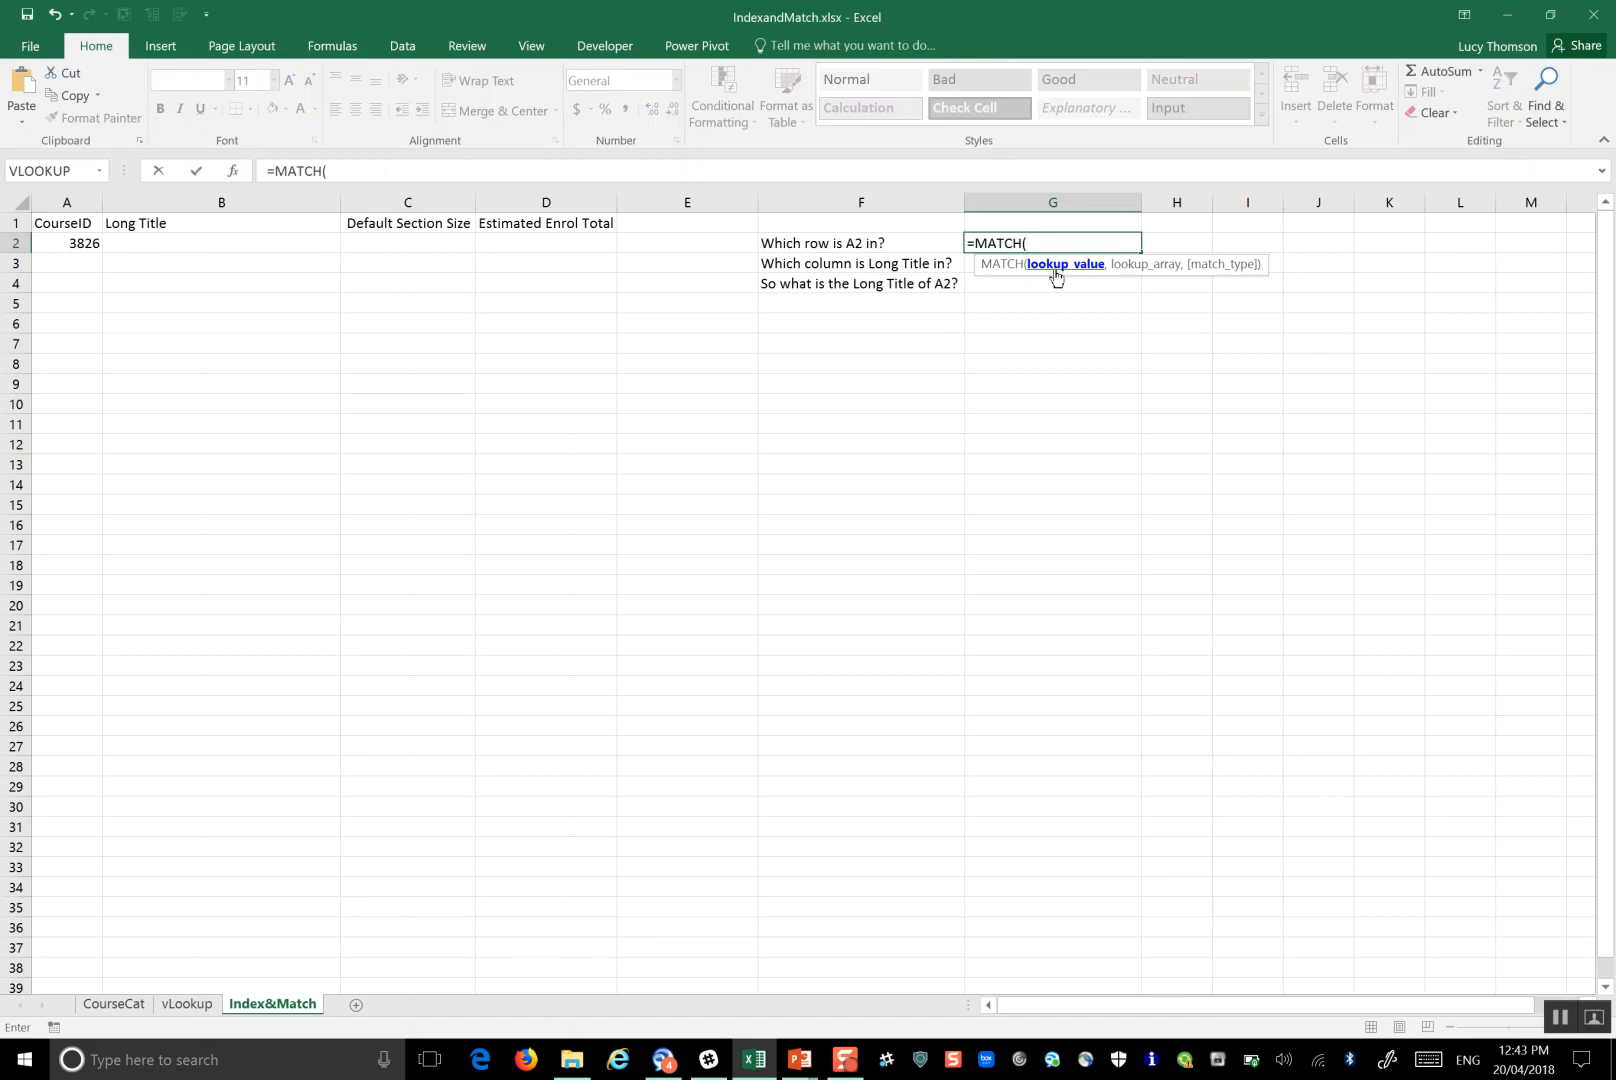
pyautogui.click(67, 242)
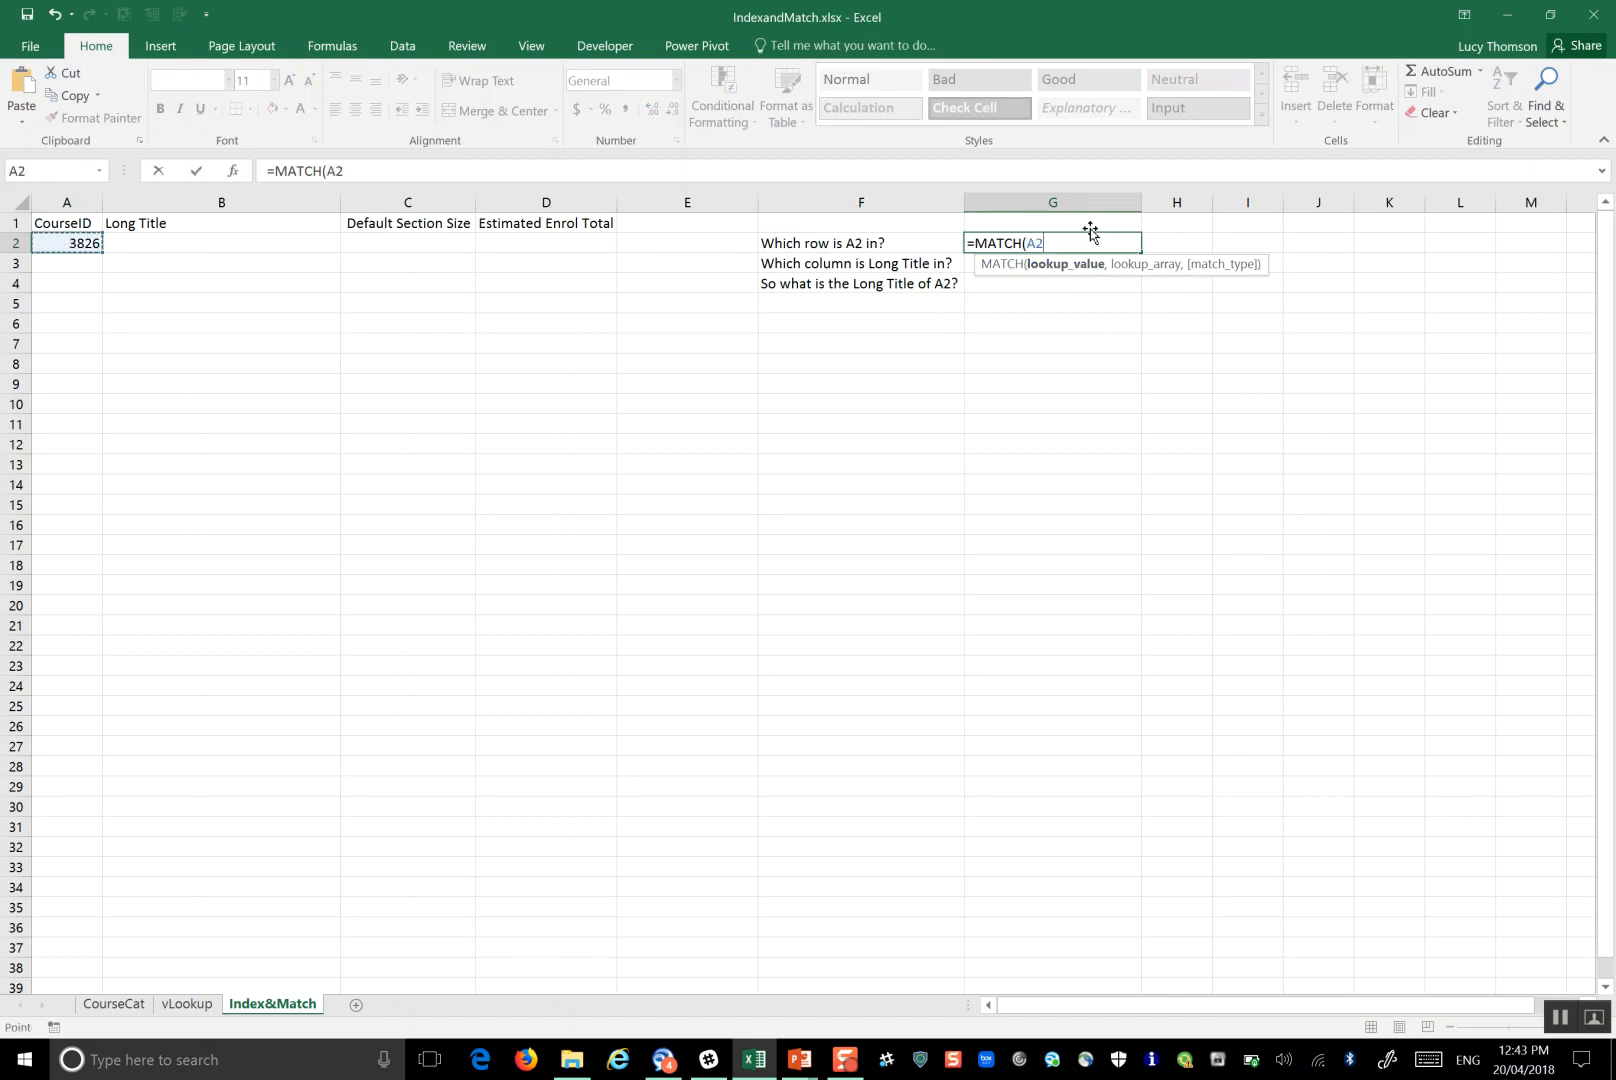
pyautogui.write(',')
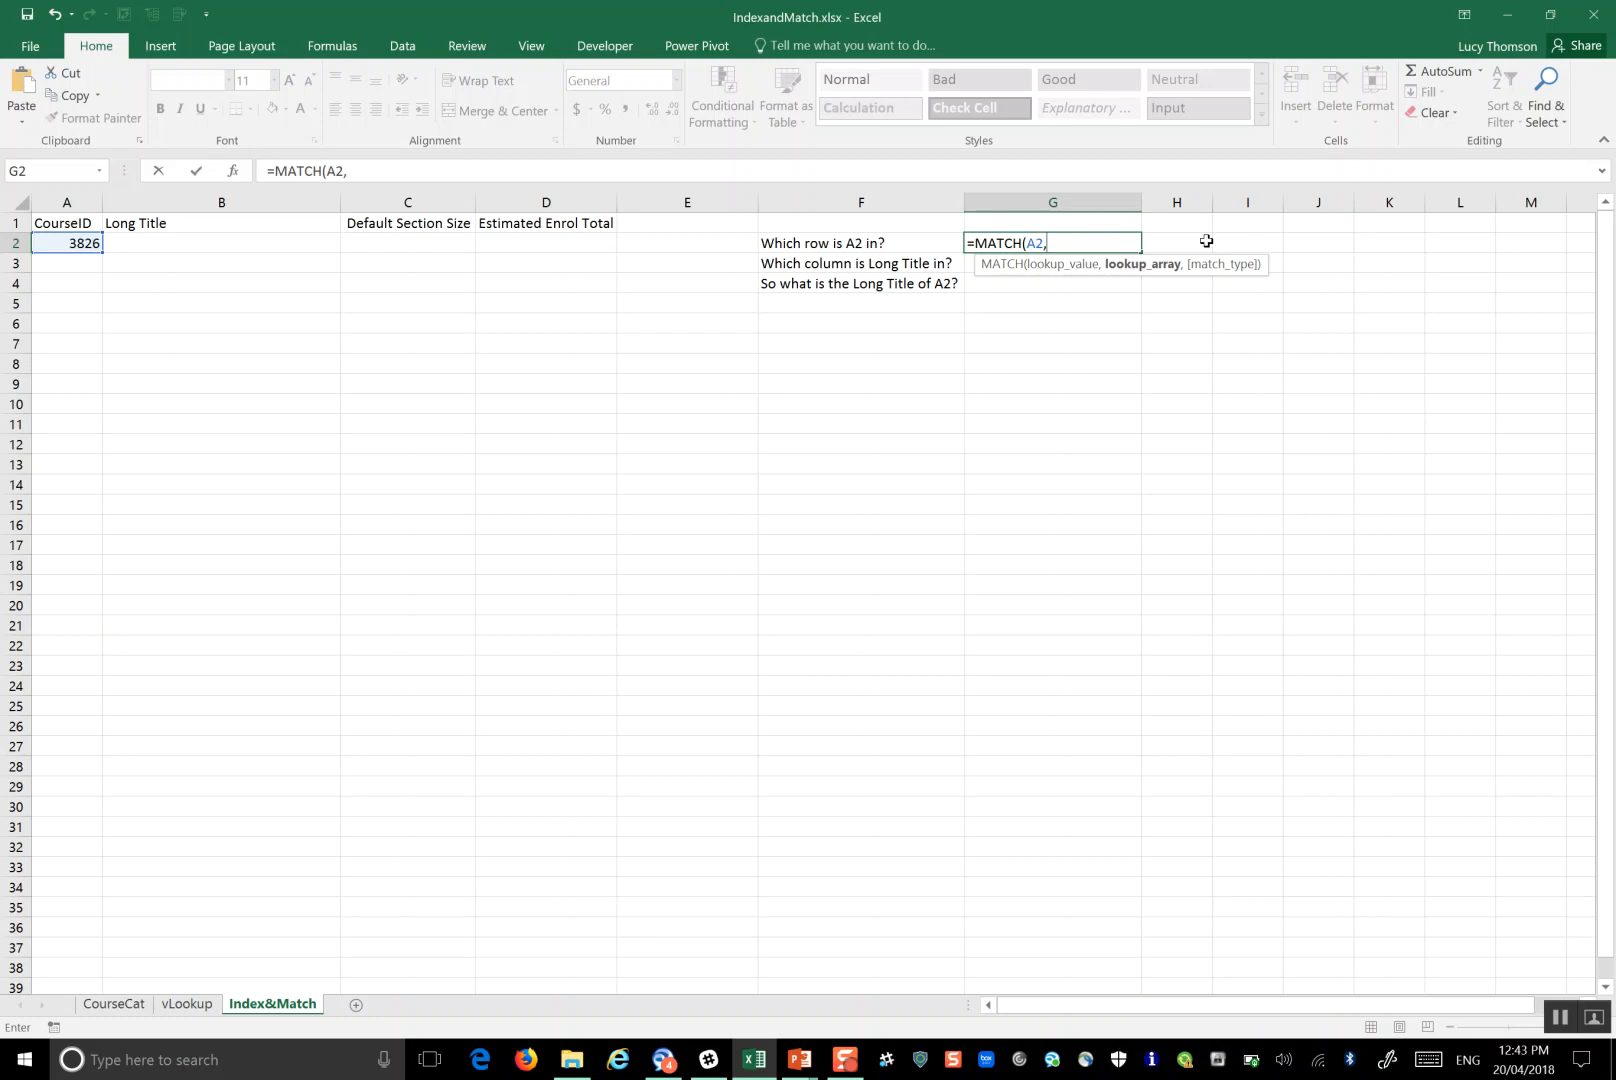
# Step: Complete the MATCH formula in G2 with the named range CourseID as lookup array and 0 for an exact match
pyautogui.write('cour')
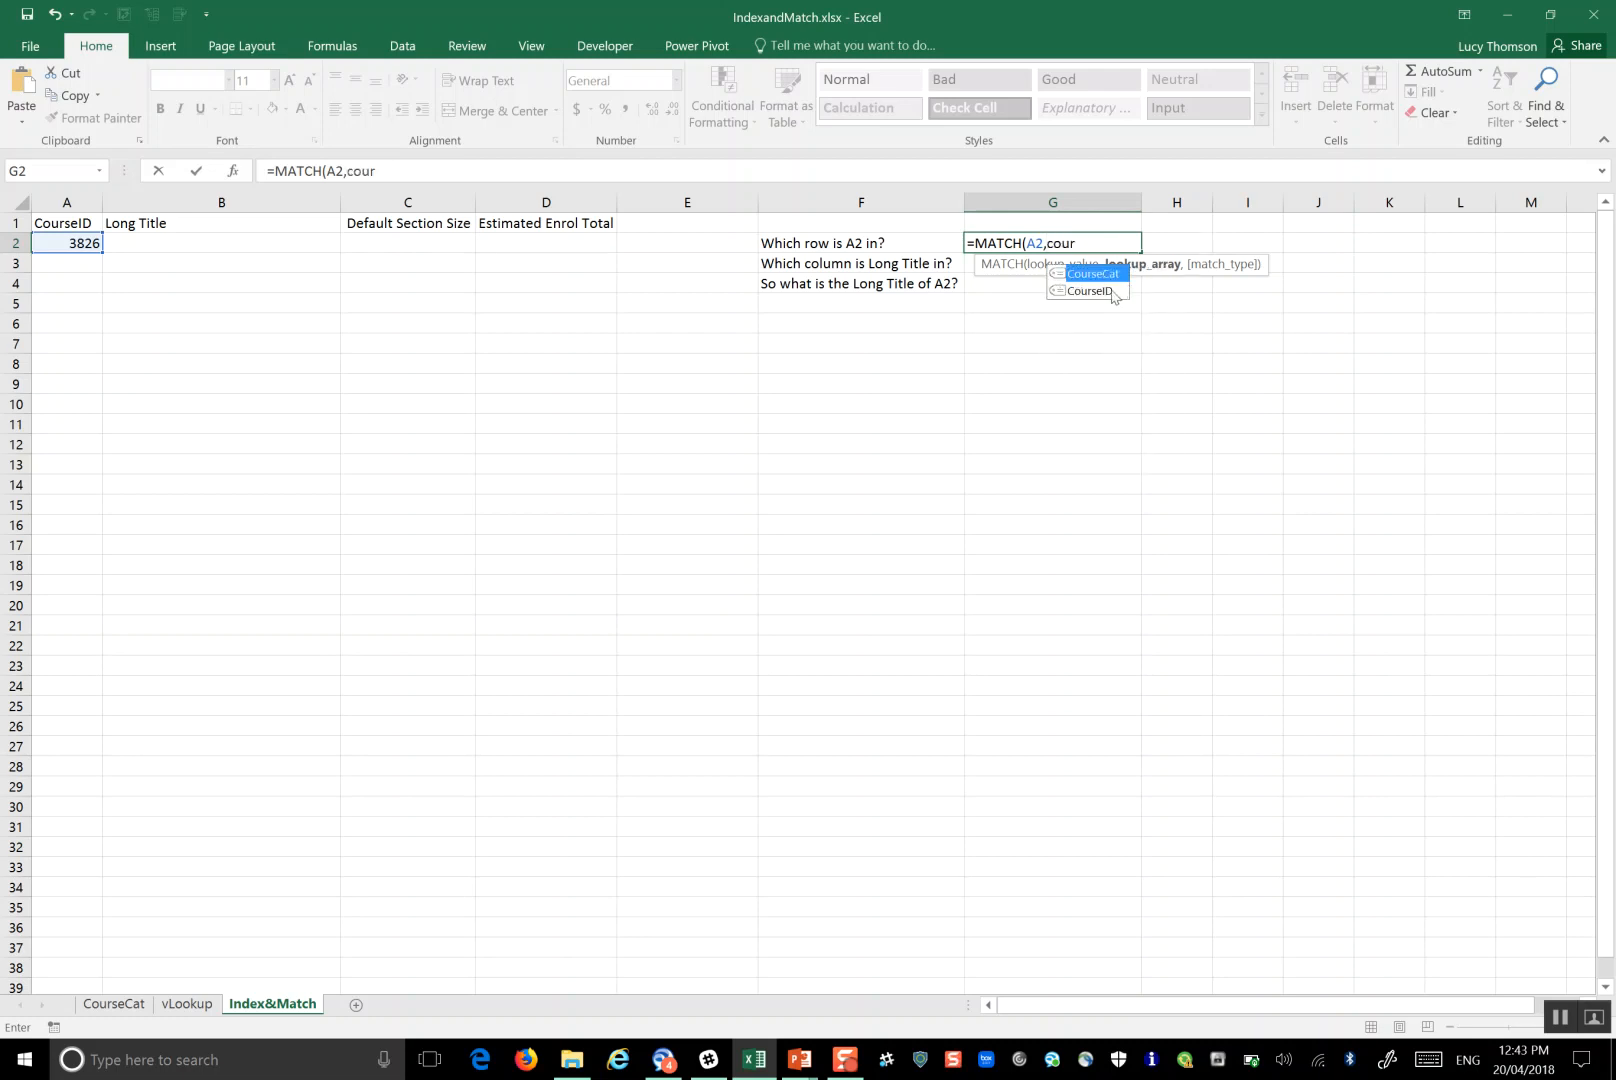
pyautogui.click(1113, 292)
pyautogui.doubleClick(1113, 292)
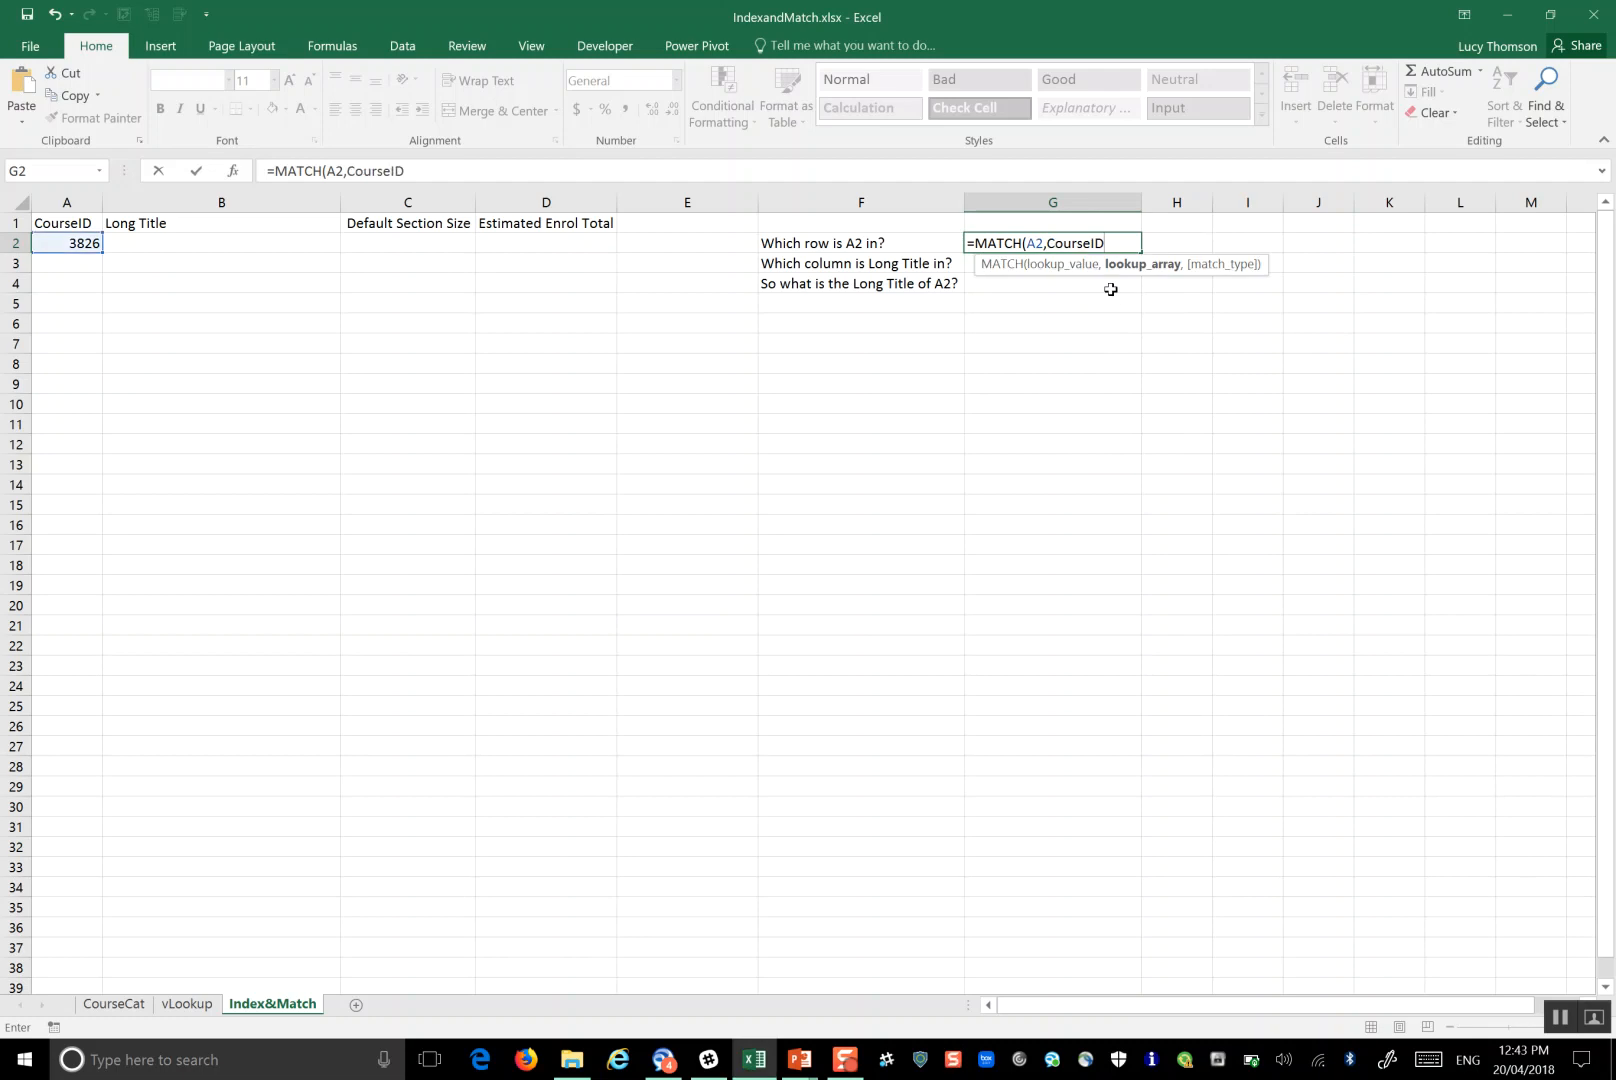
pyautogui.write(',')
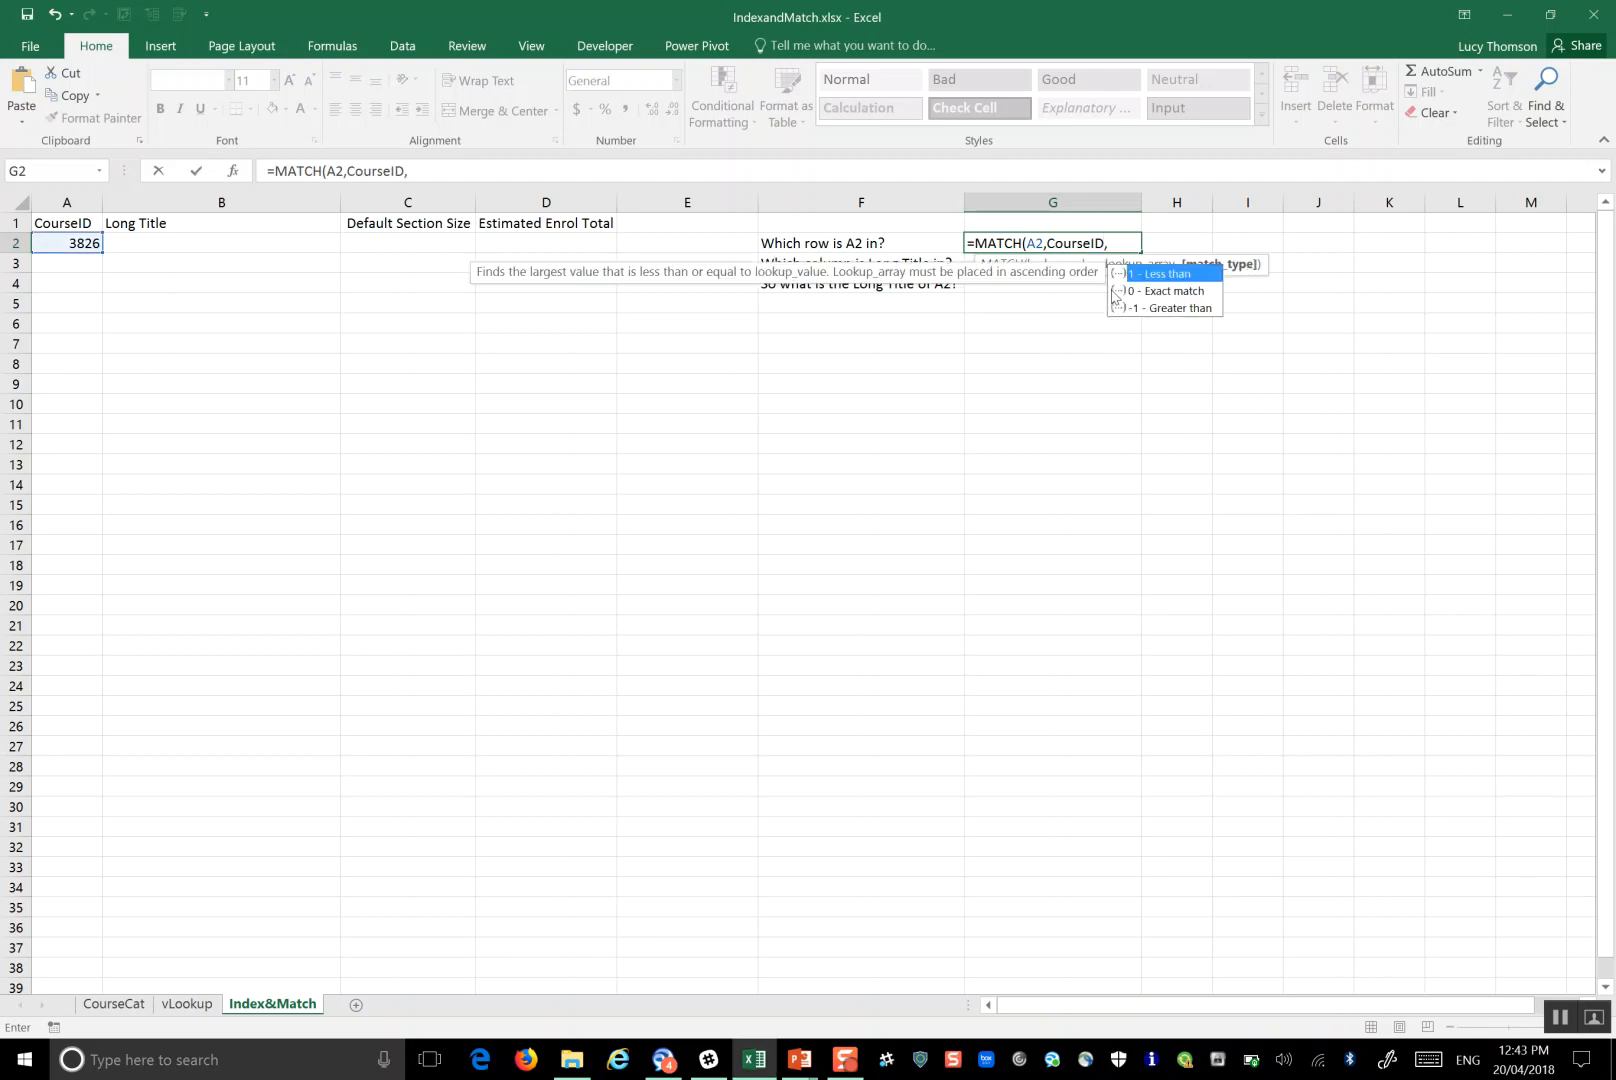
pyautogui.click(1140, 291)
pyautogui.doubleClick(1145, 290)
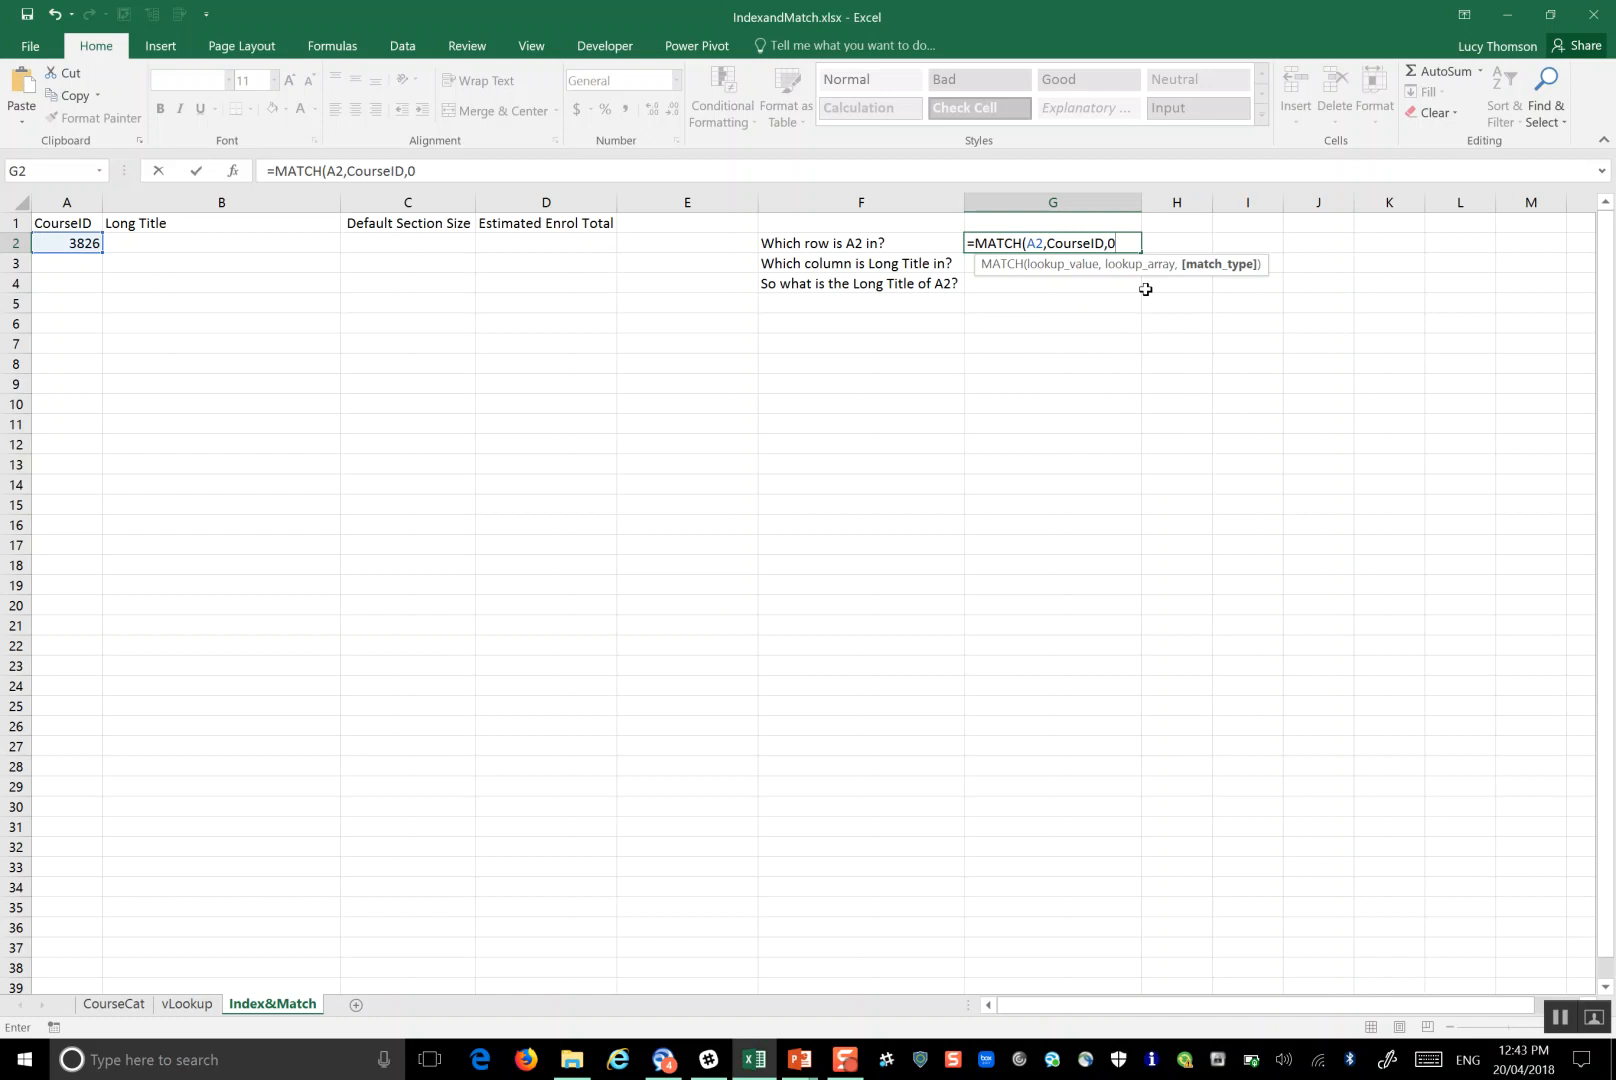
pyautogui.write(')')
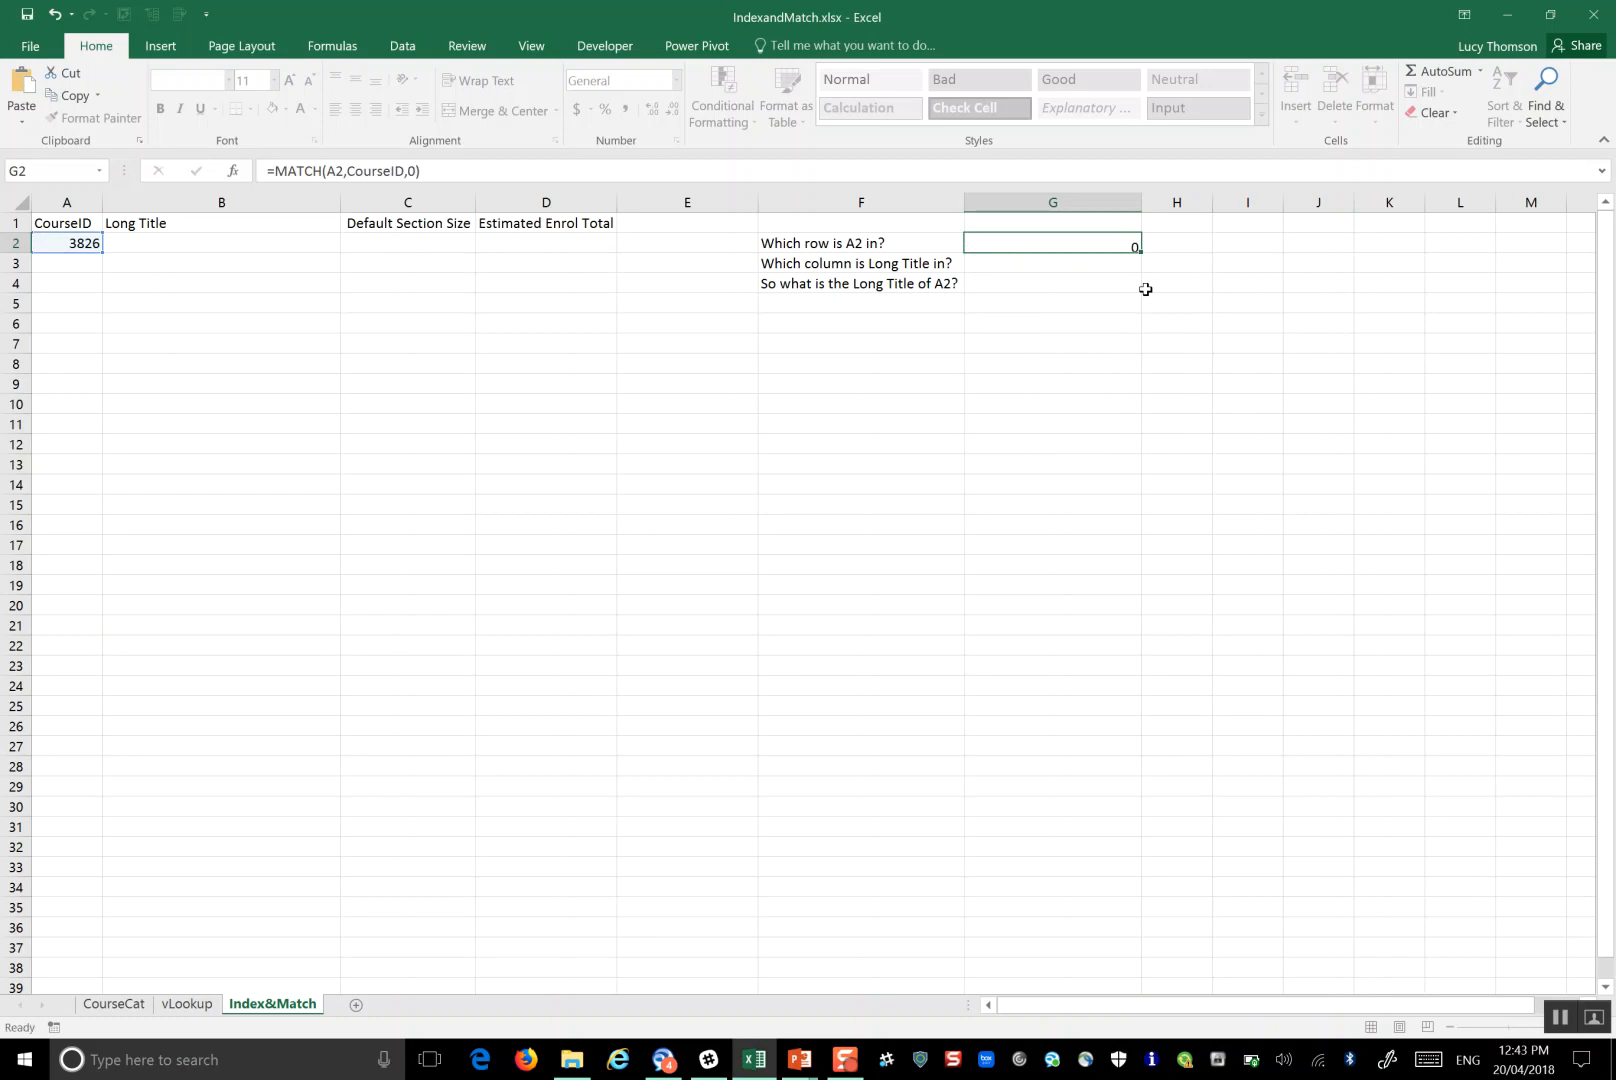
pyautogui.press('Return')
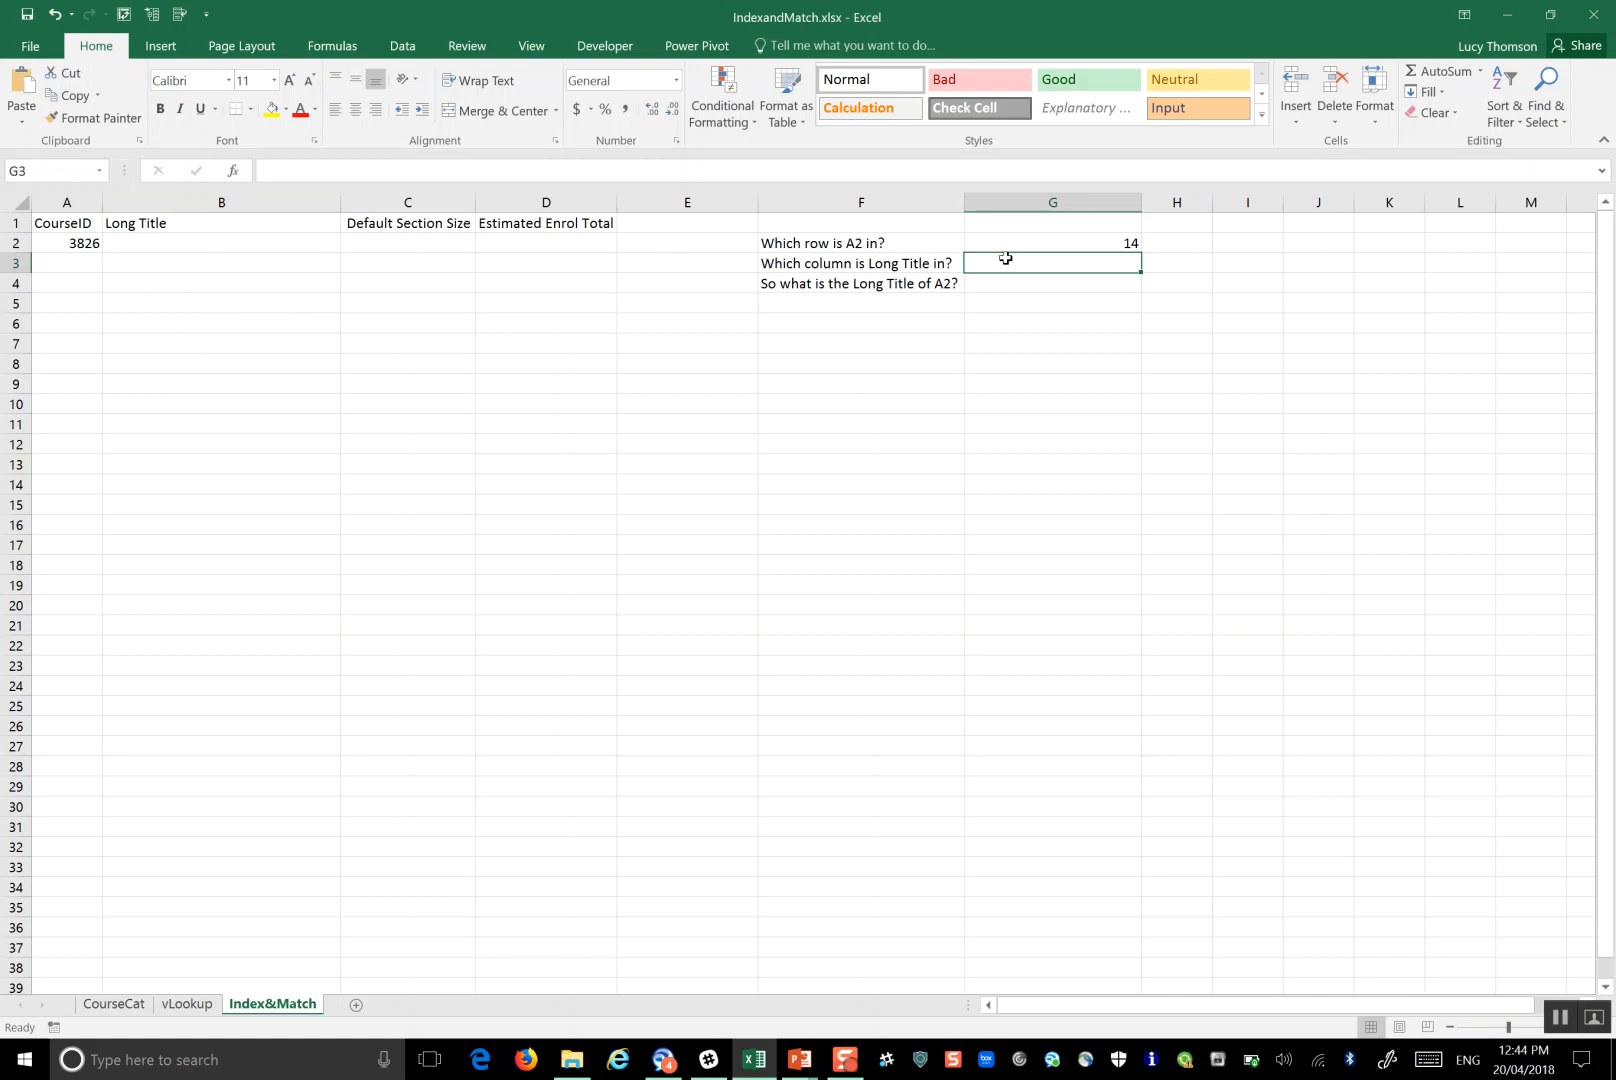
# Step: Enter a MATCH formula in G3 with B1 as lookup value, the named range CoulmnTitles as lookup array and 0 for an exact match
pyautogui.write('=match')
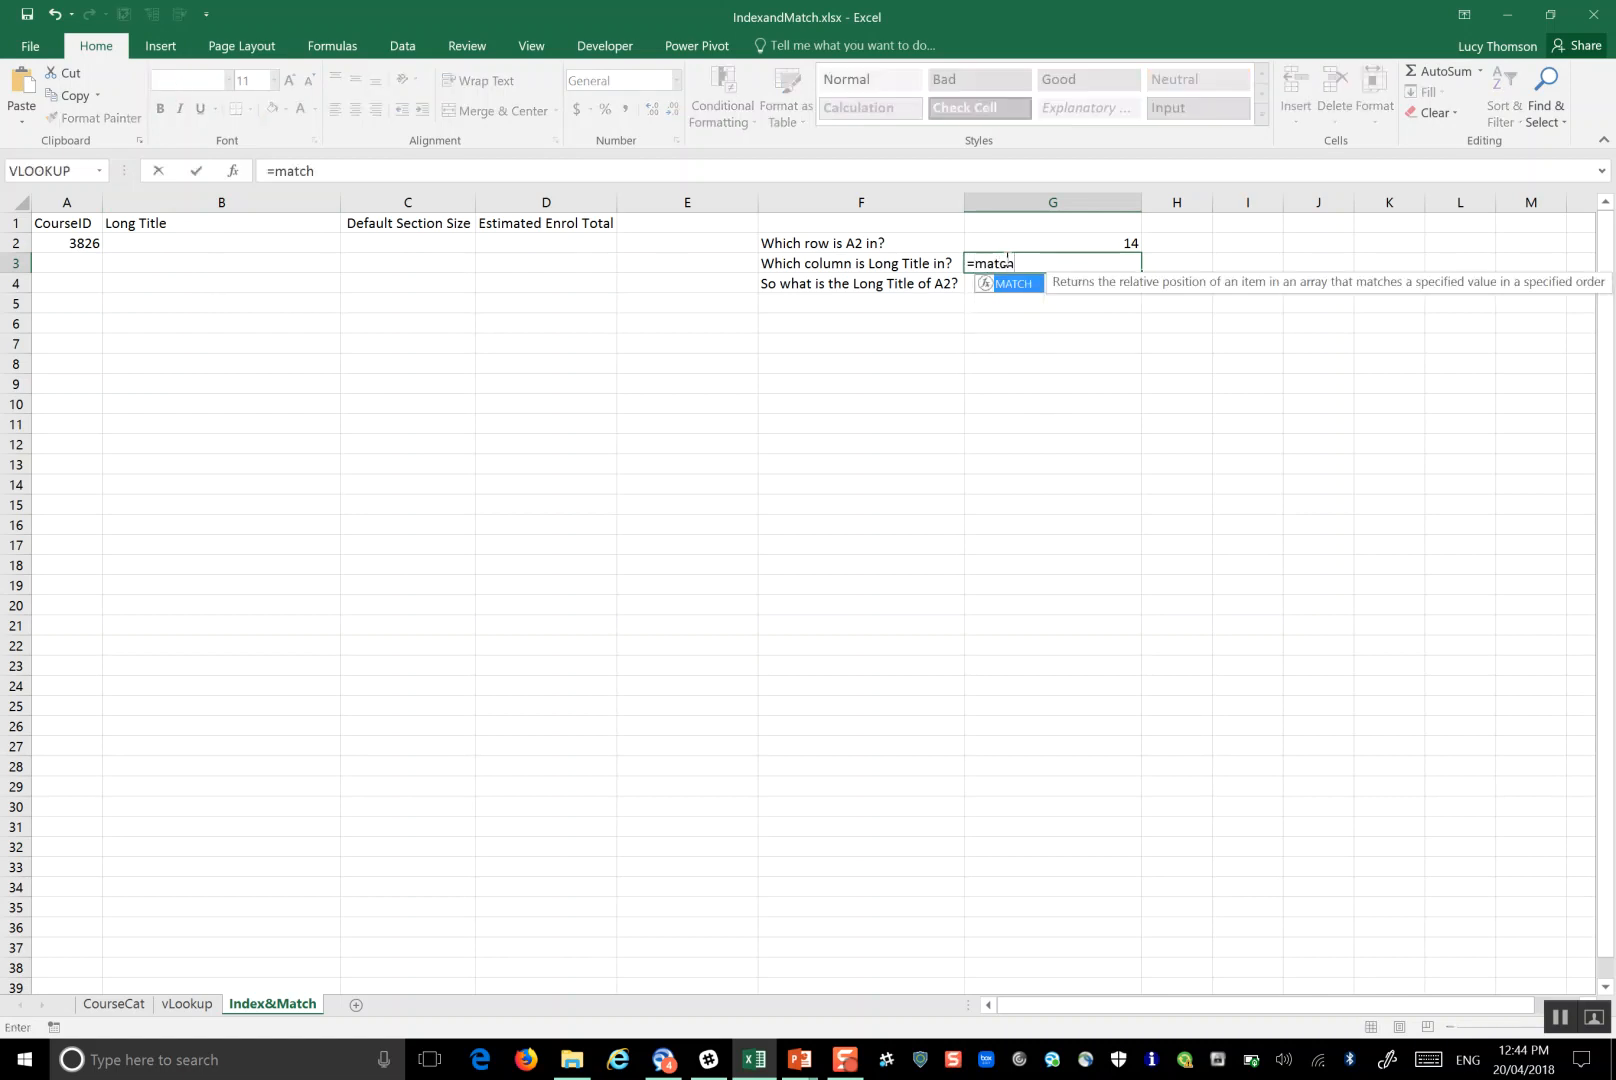
pyautogui.write('(')
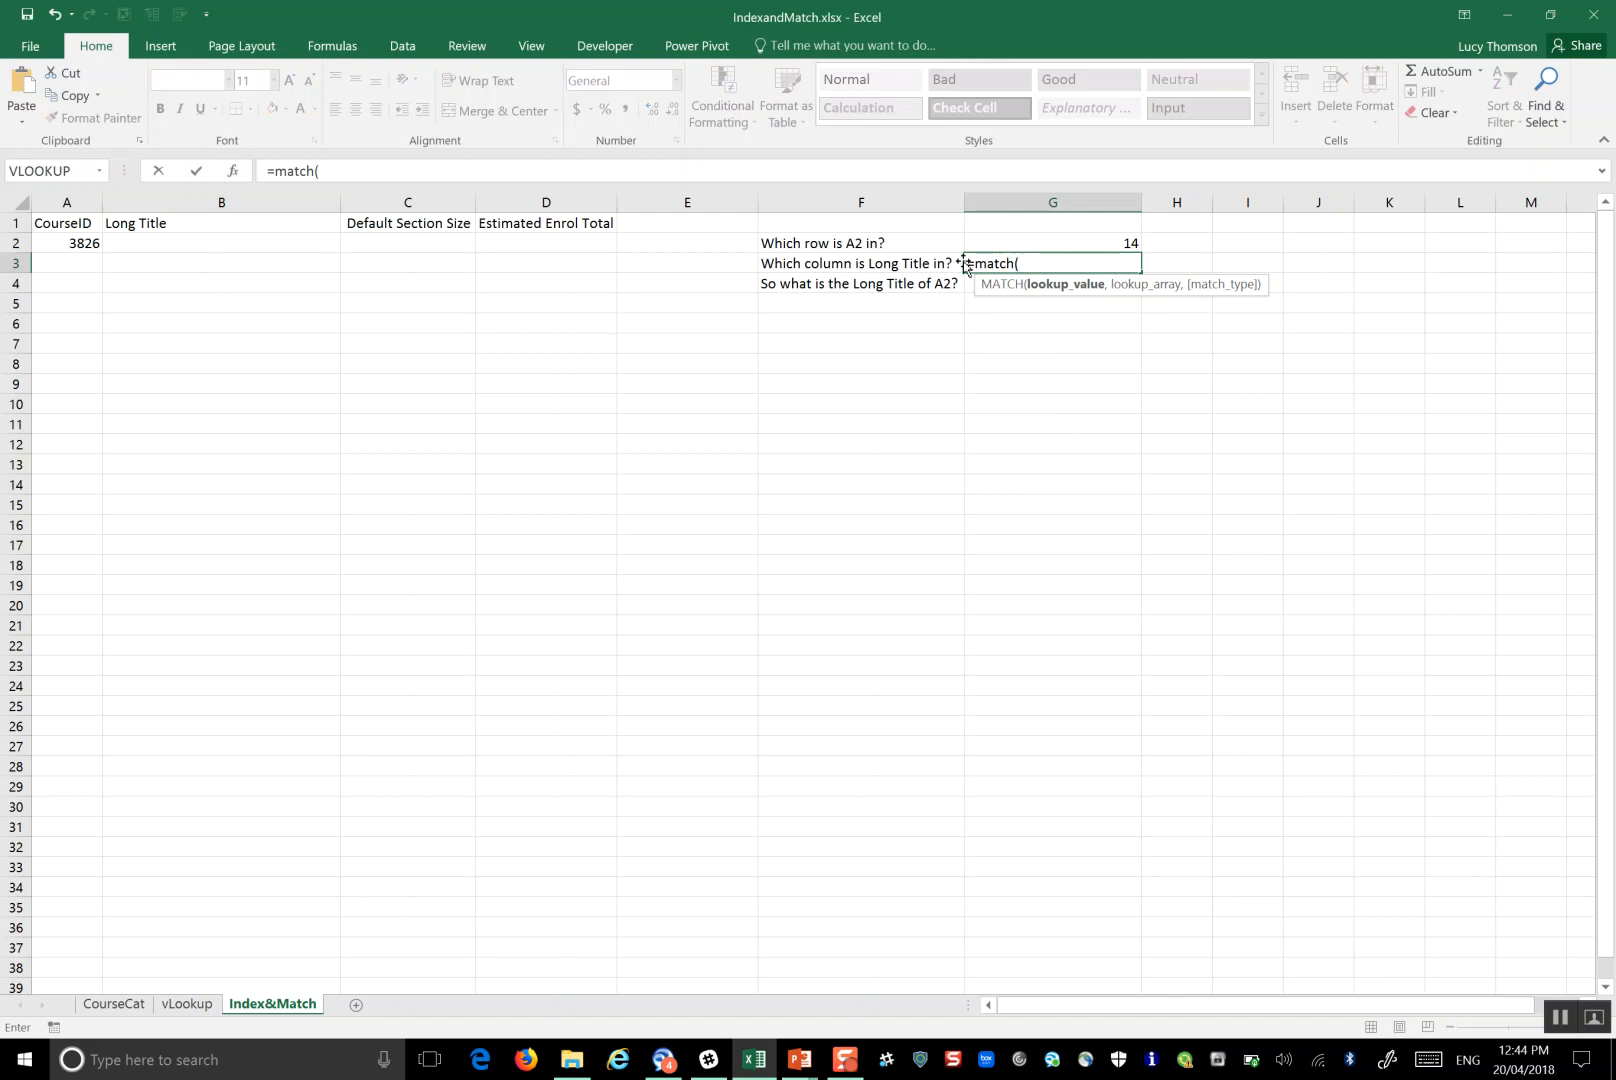
pyautogui.click(268, 230)
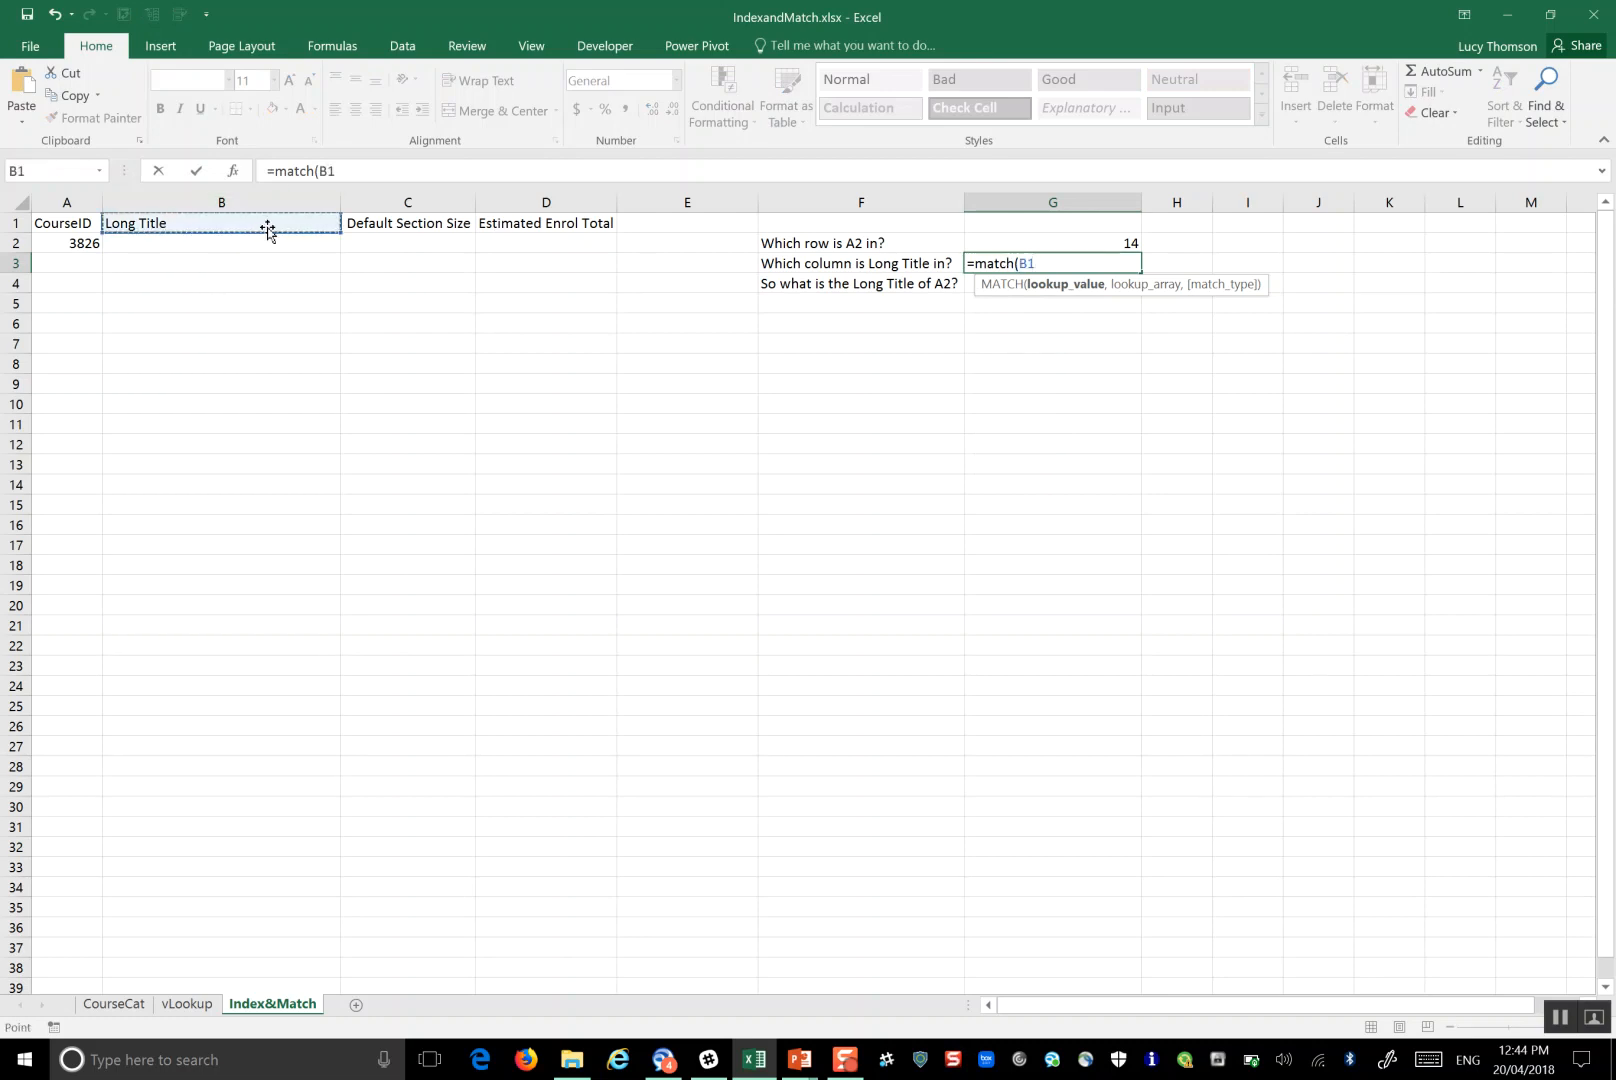
pyautogui.write(',')
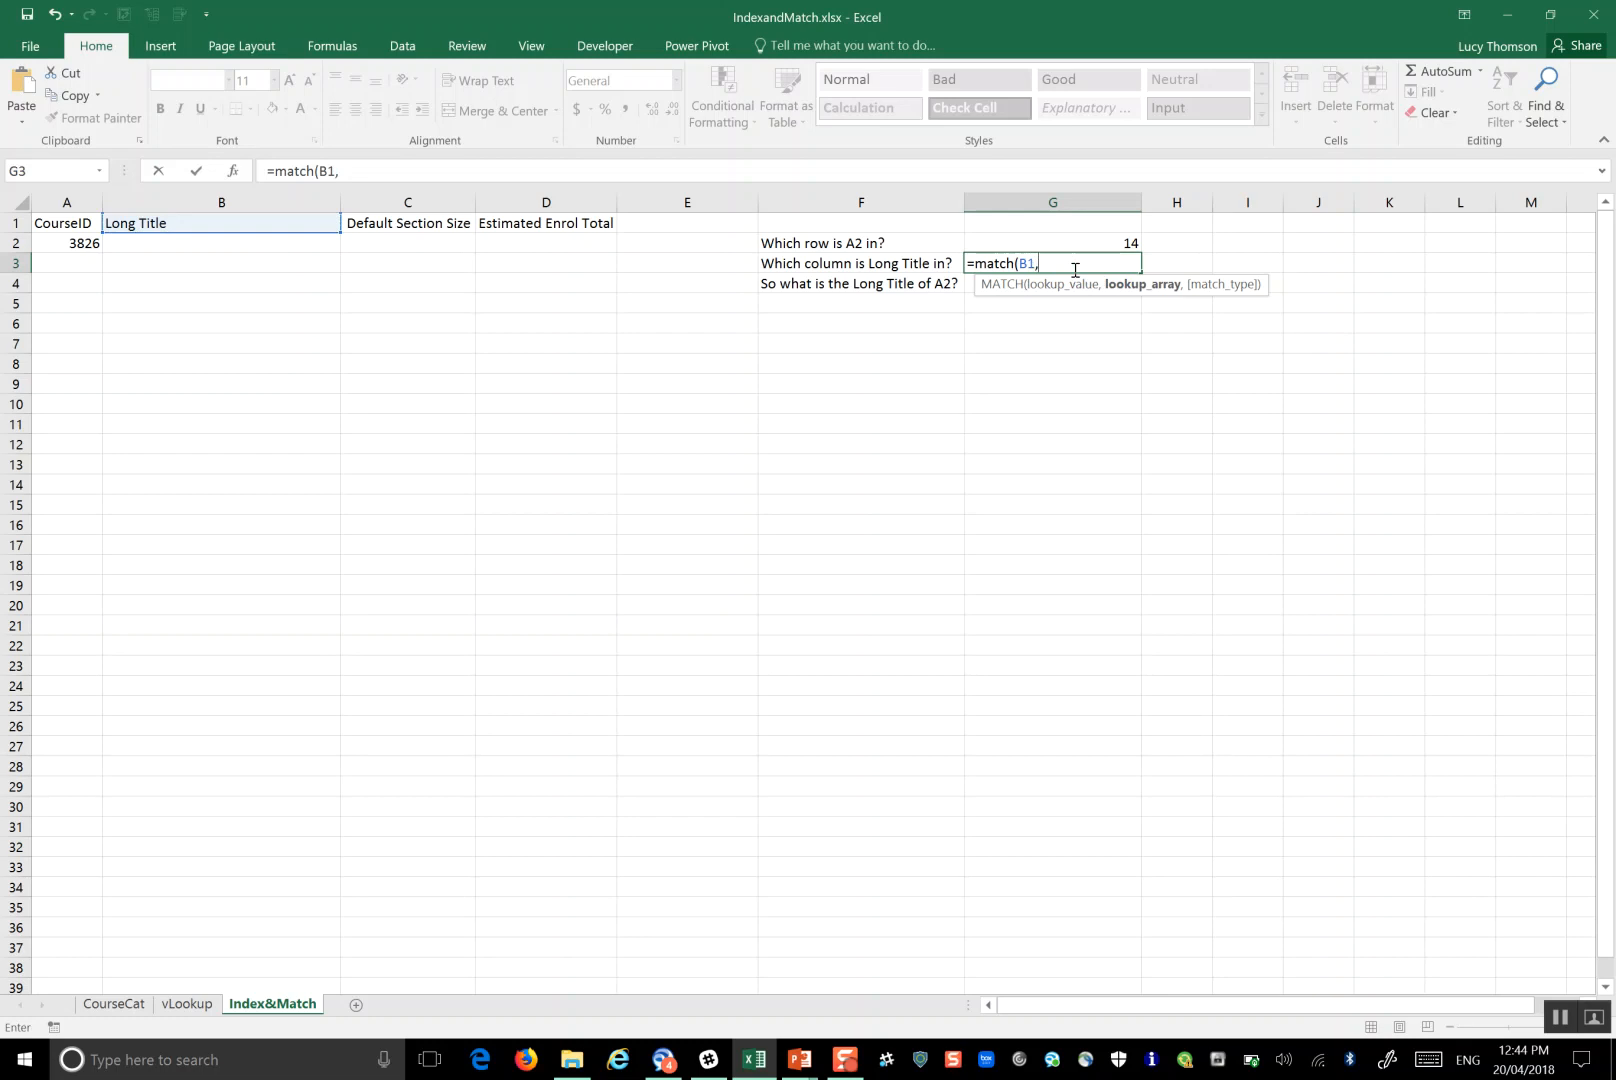
pyautogui.press('F3')
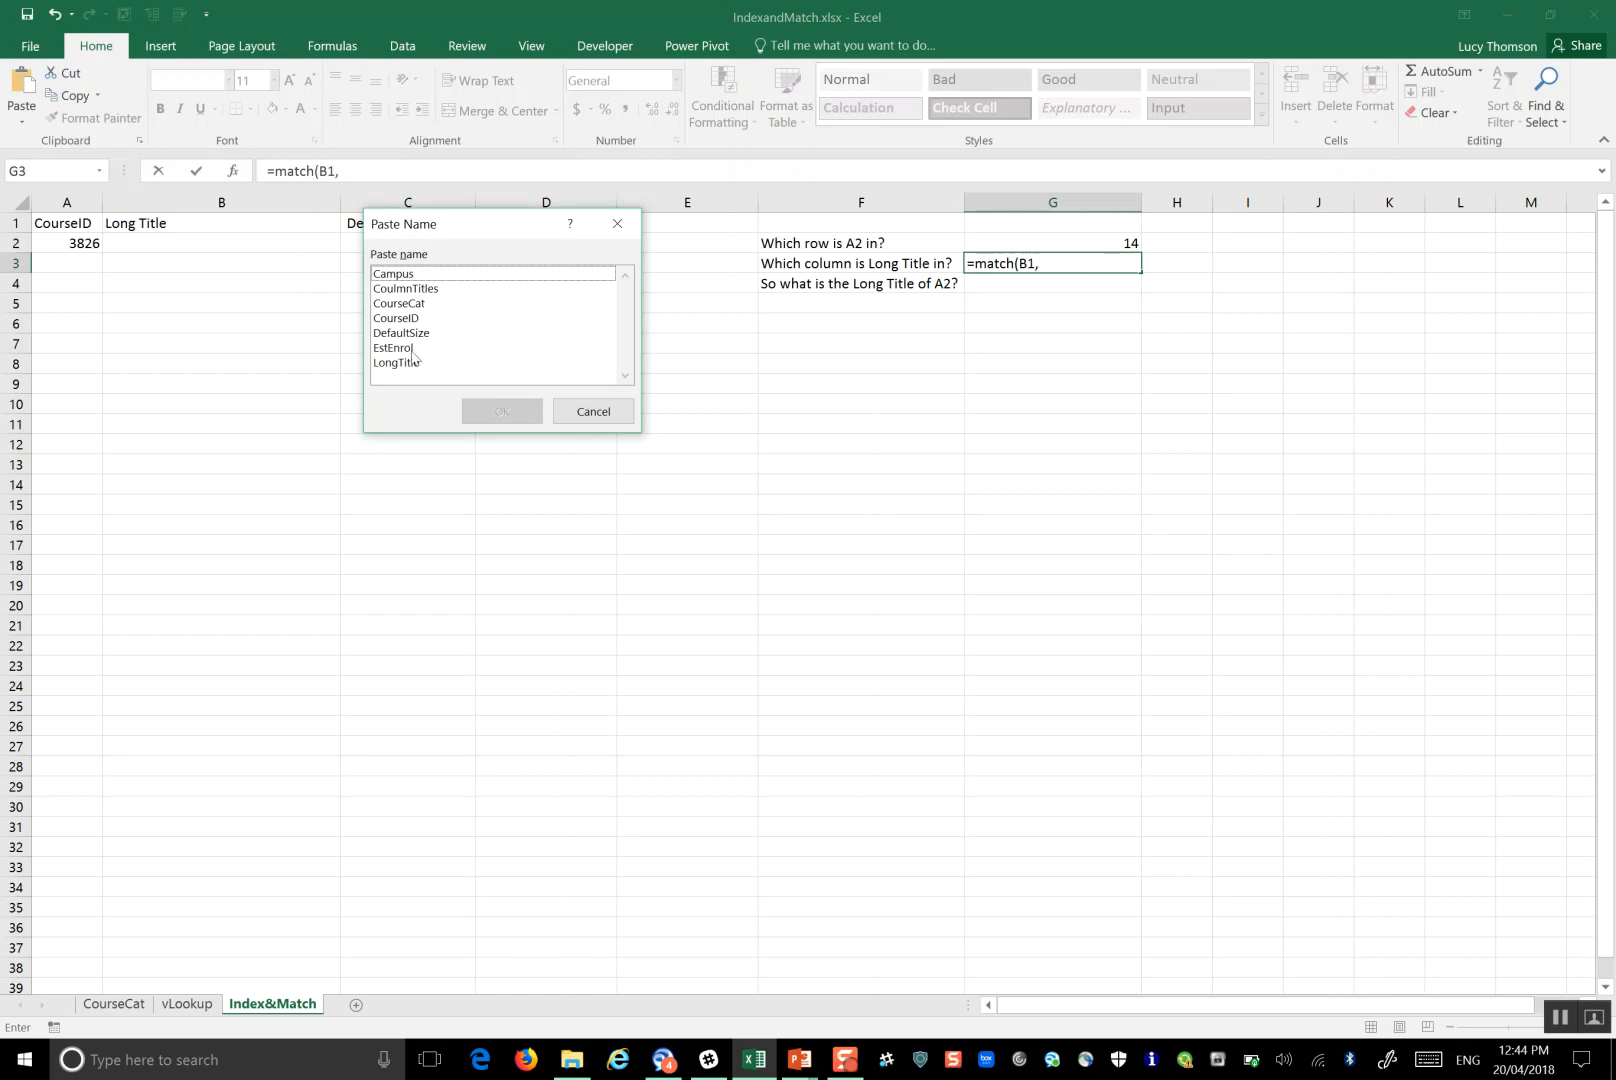
pyautogui.click(422, 290)
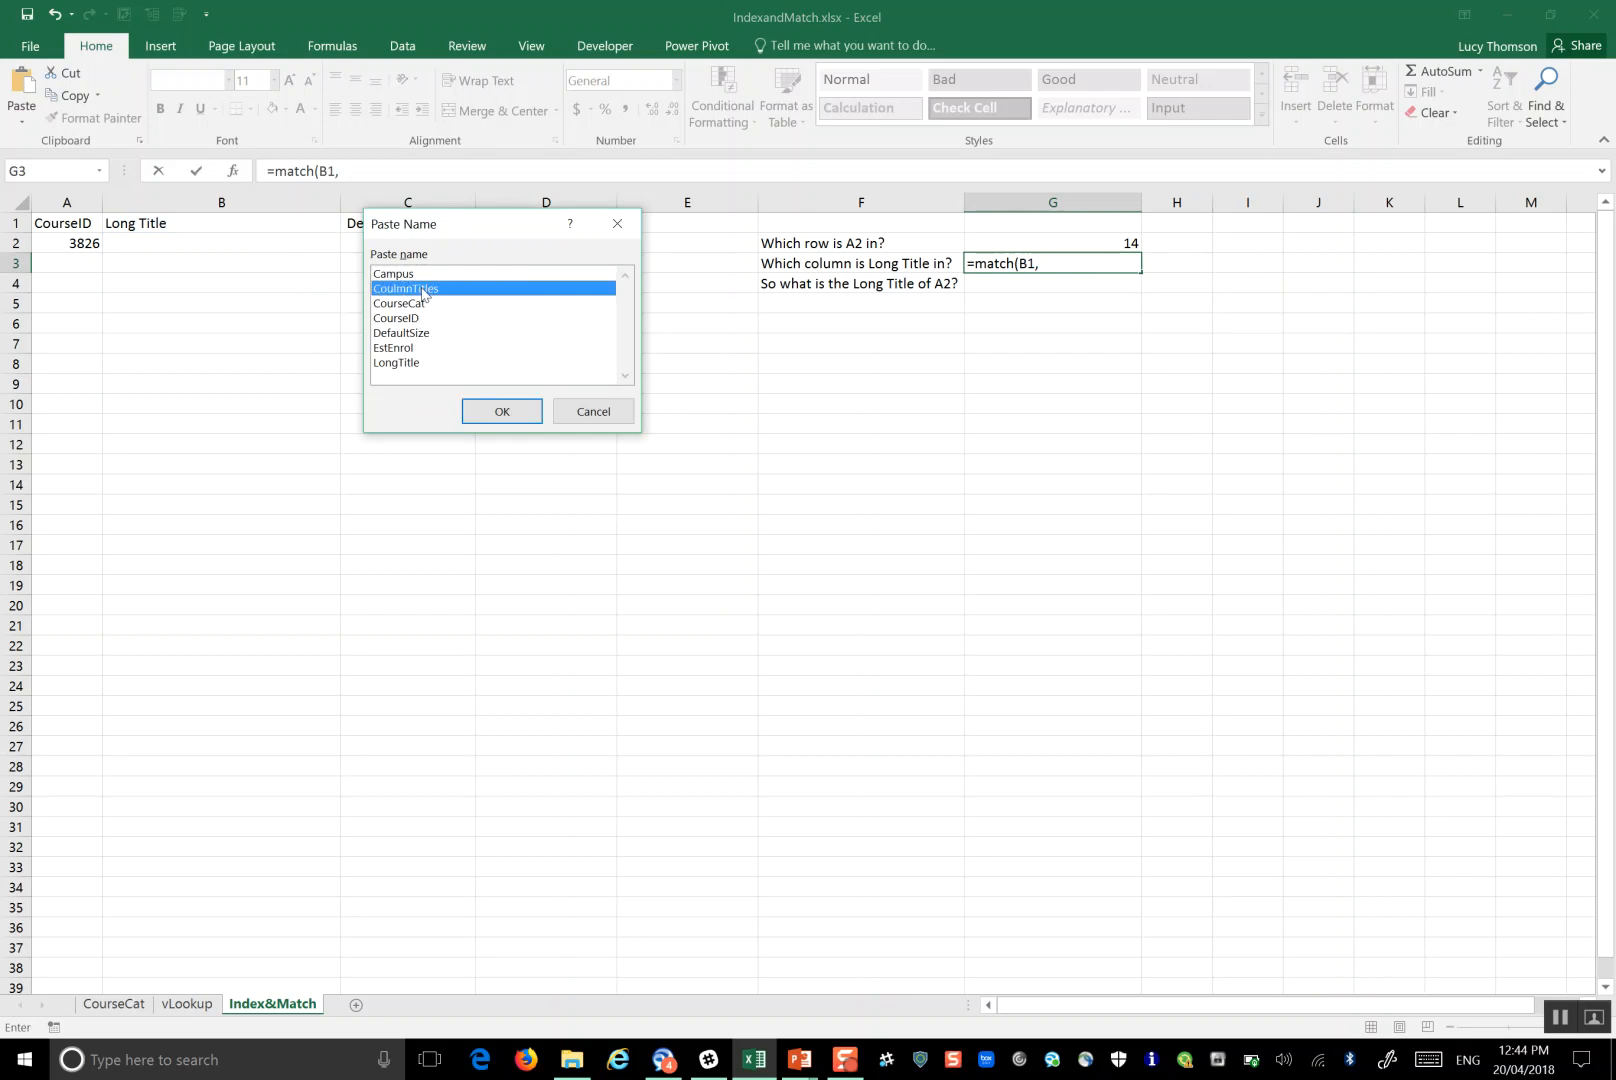
pyautogui.click(510, 412)
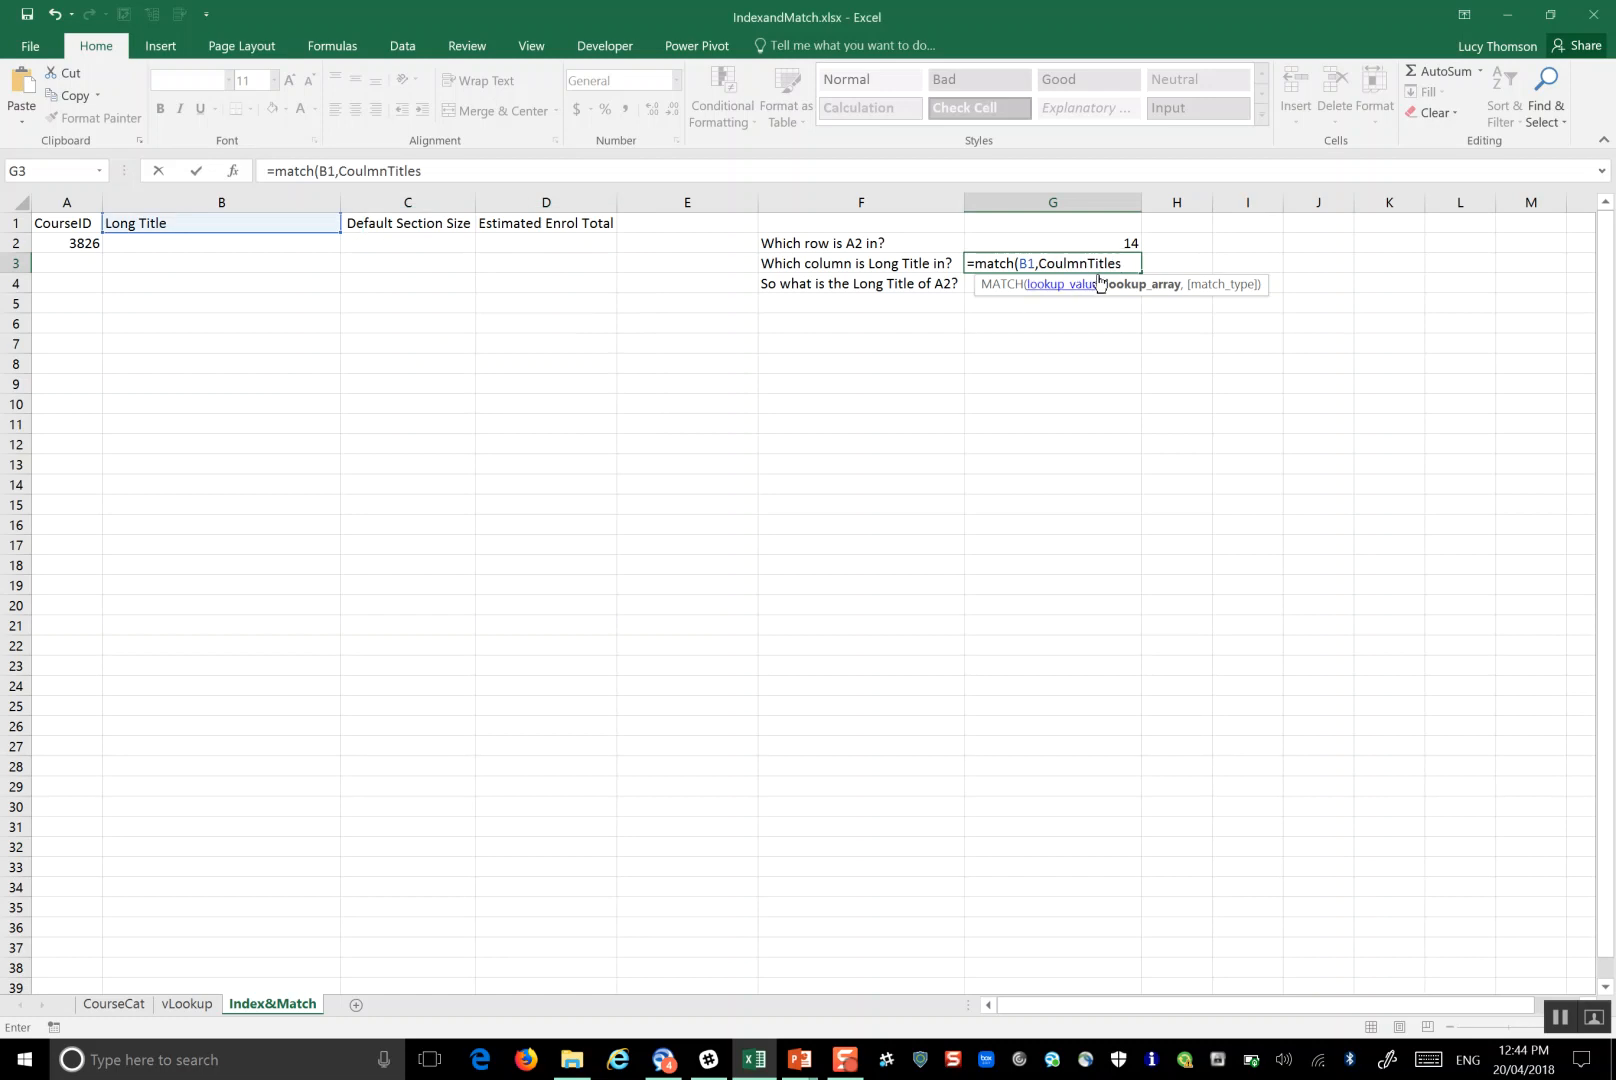
pyautogui.write(',0)')
pyautogui.press('Return')
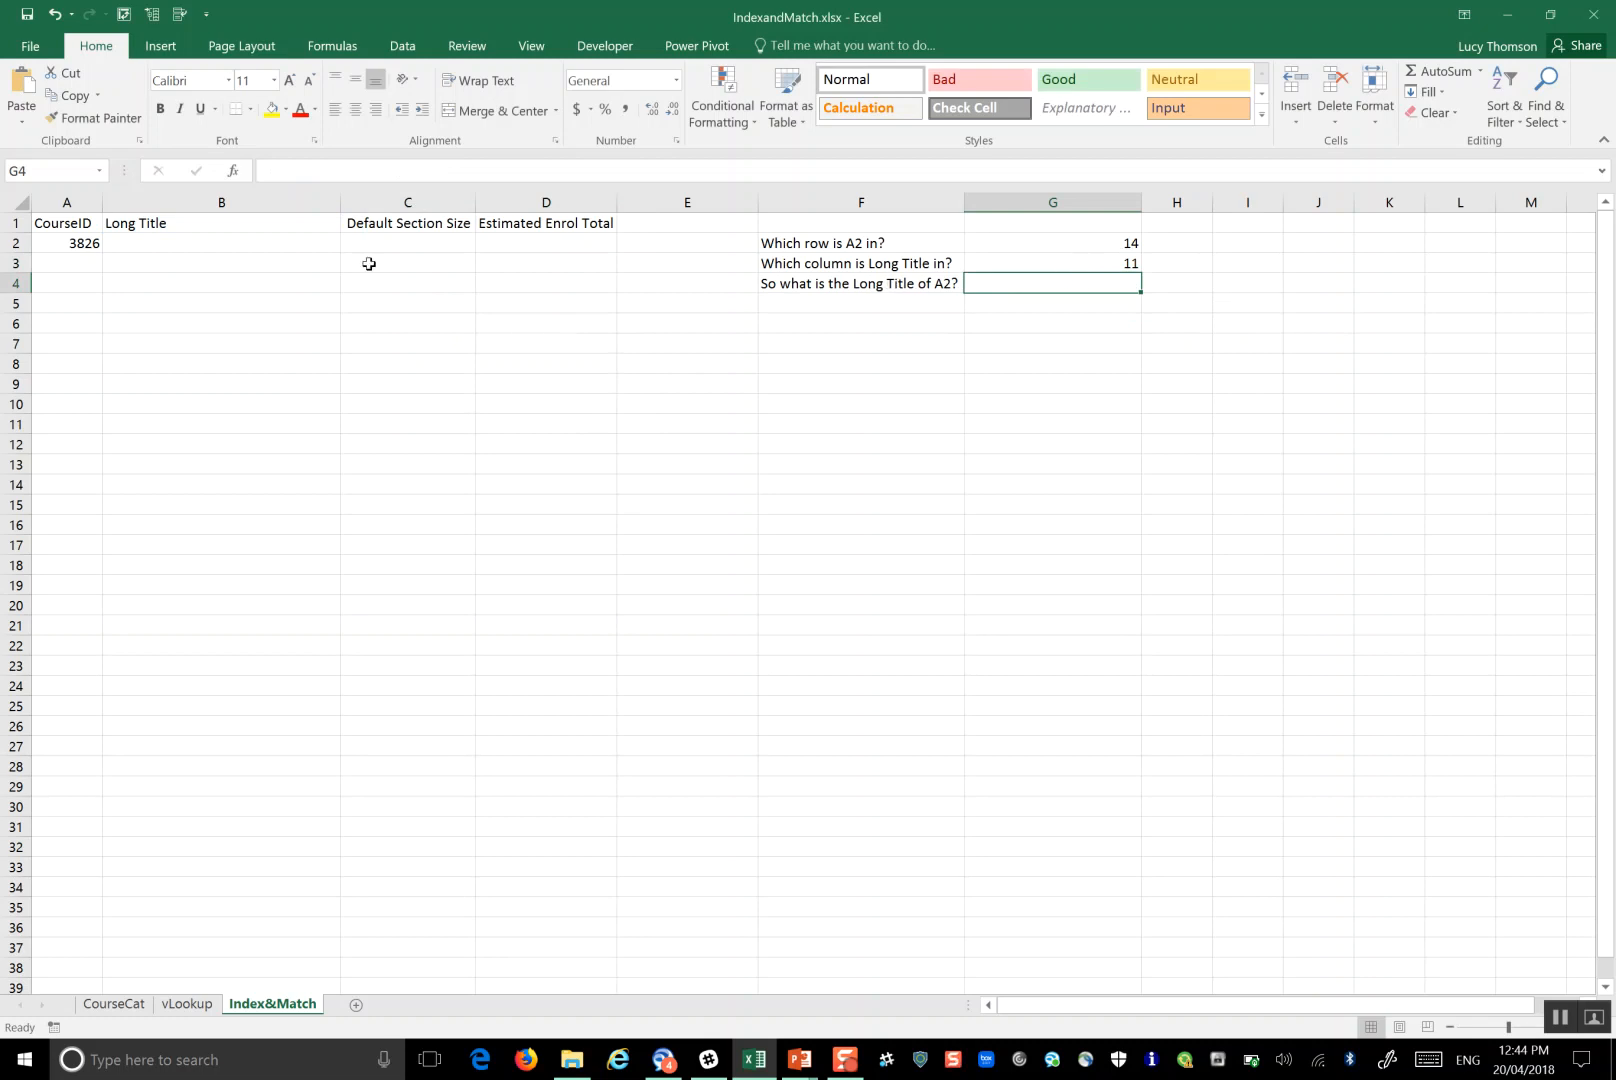
# Step: Begin an INDEX formula in G4 with the named range CourseCat as the array
pyautogui.click(284, 242)
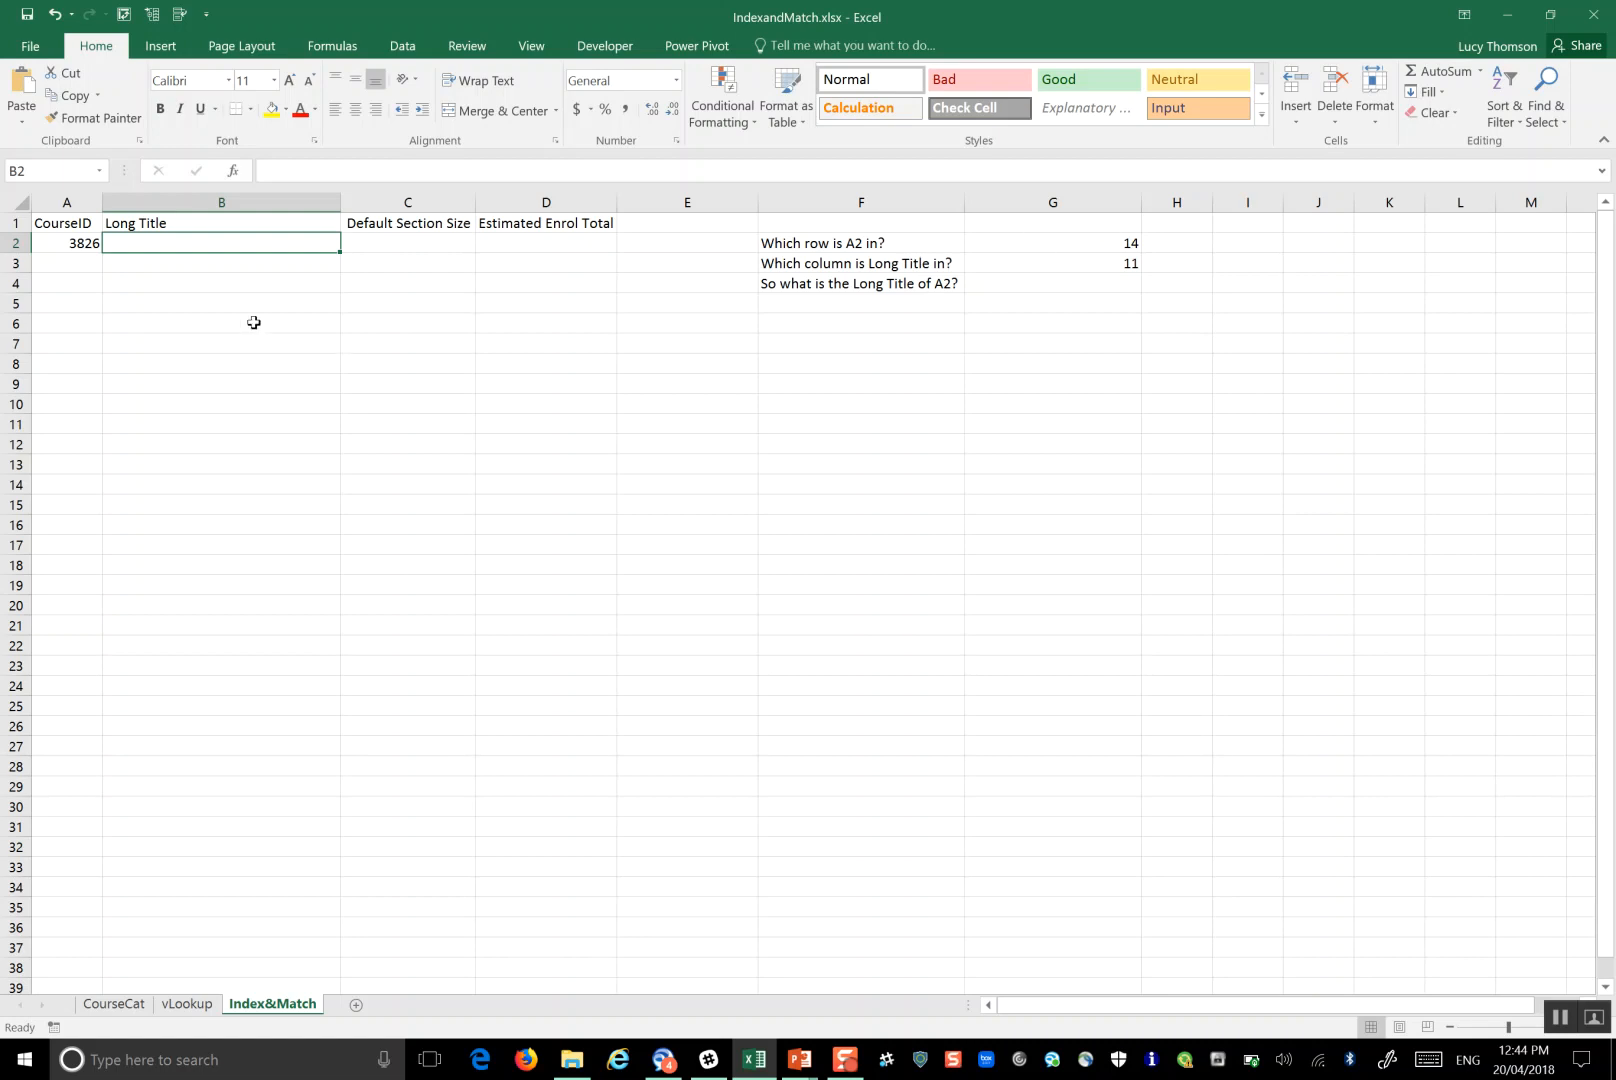
pyautogui.click(56, 245)
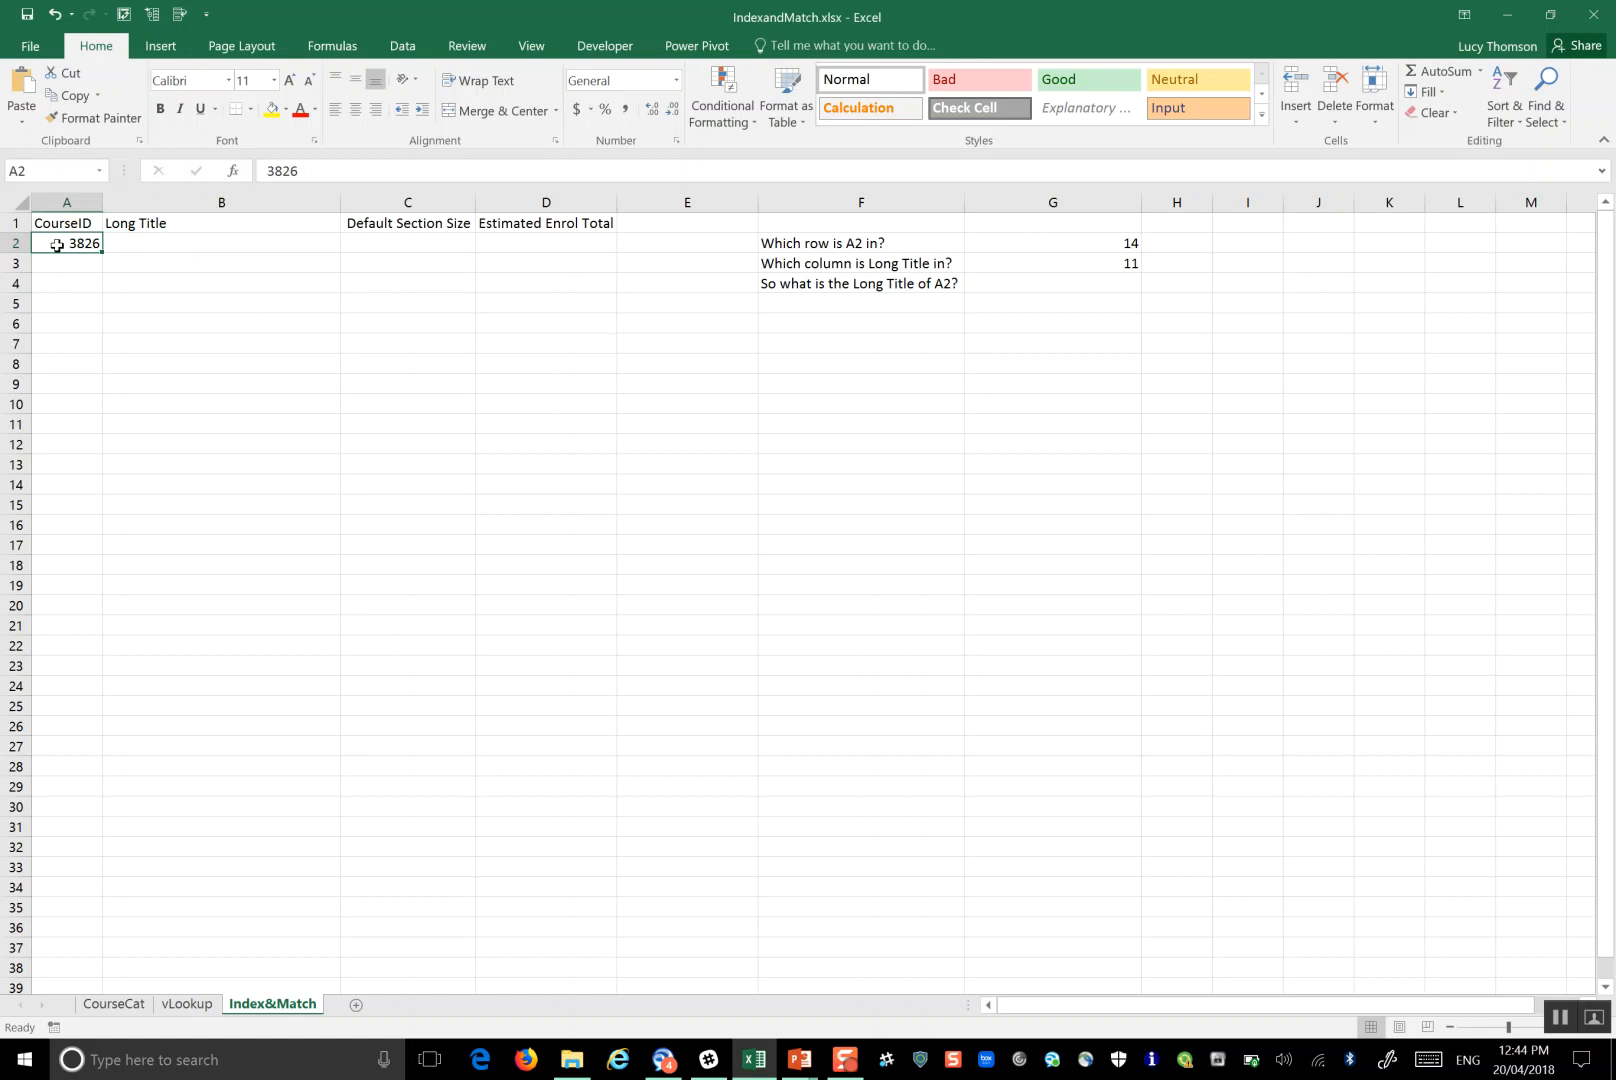
pyautogui.click(193, 223)
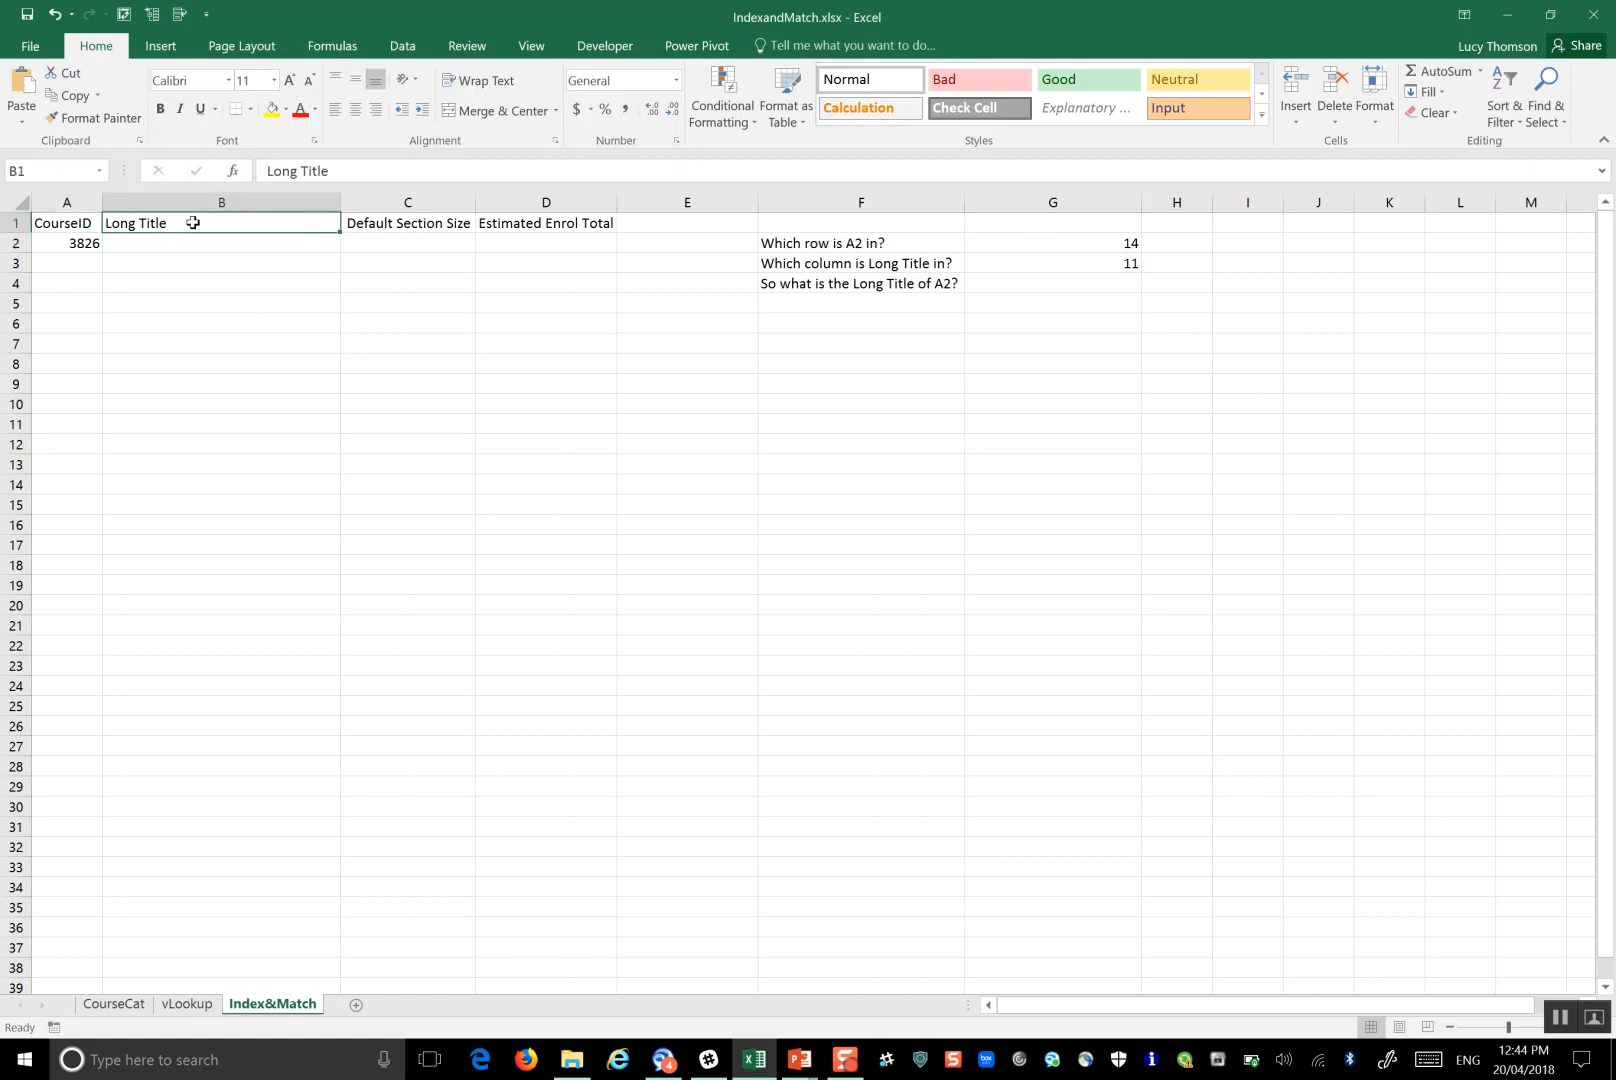
pyautogui.click(1023, 284)
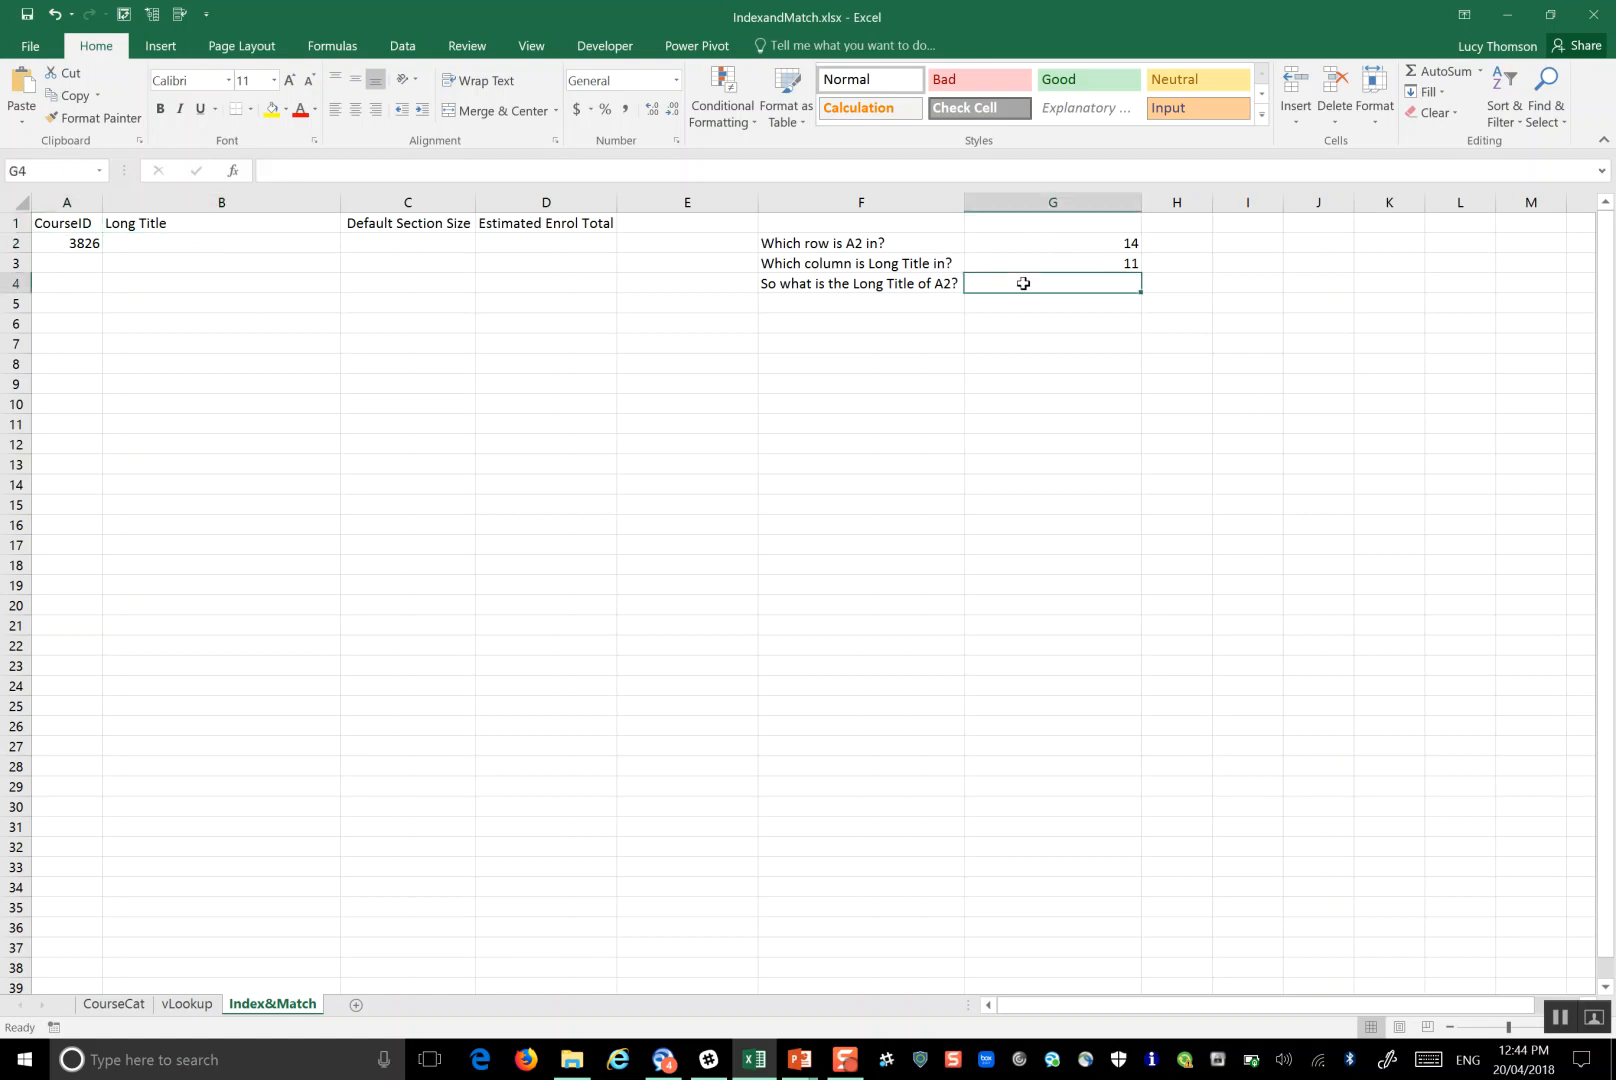
pyautogui.write('=inde')
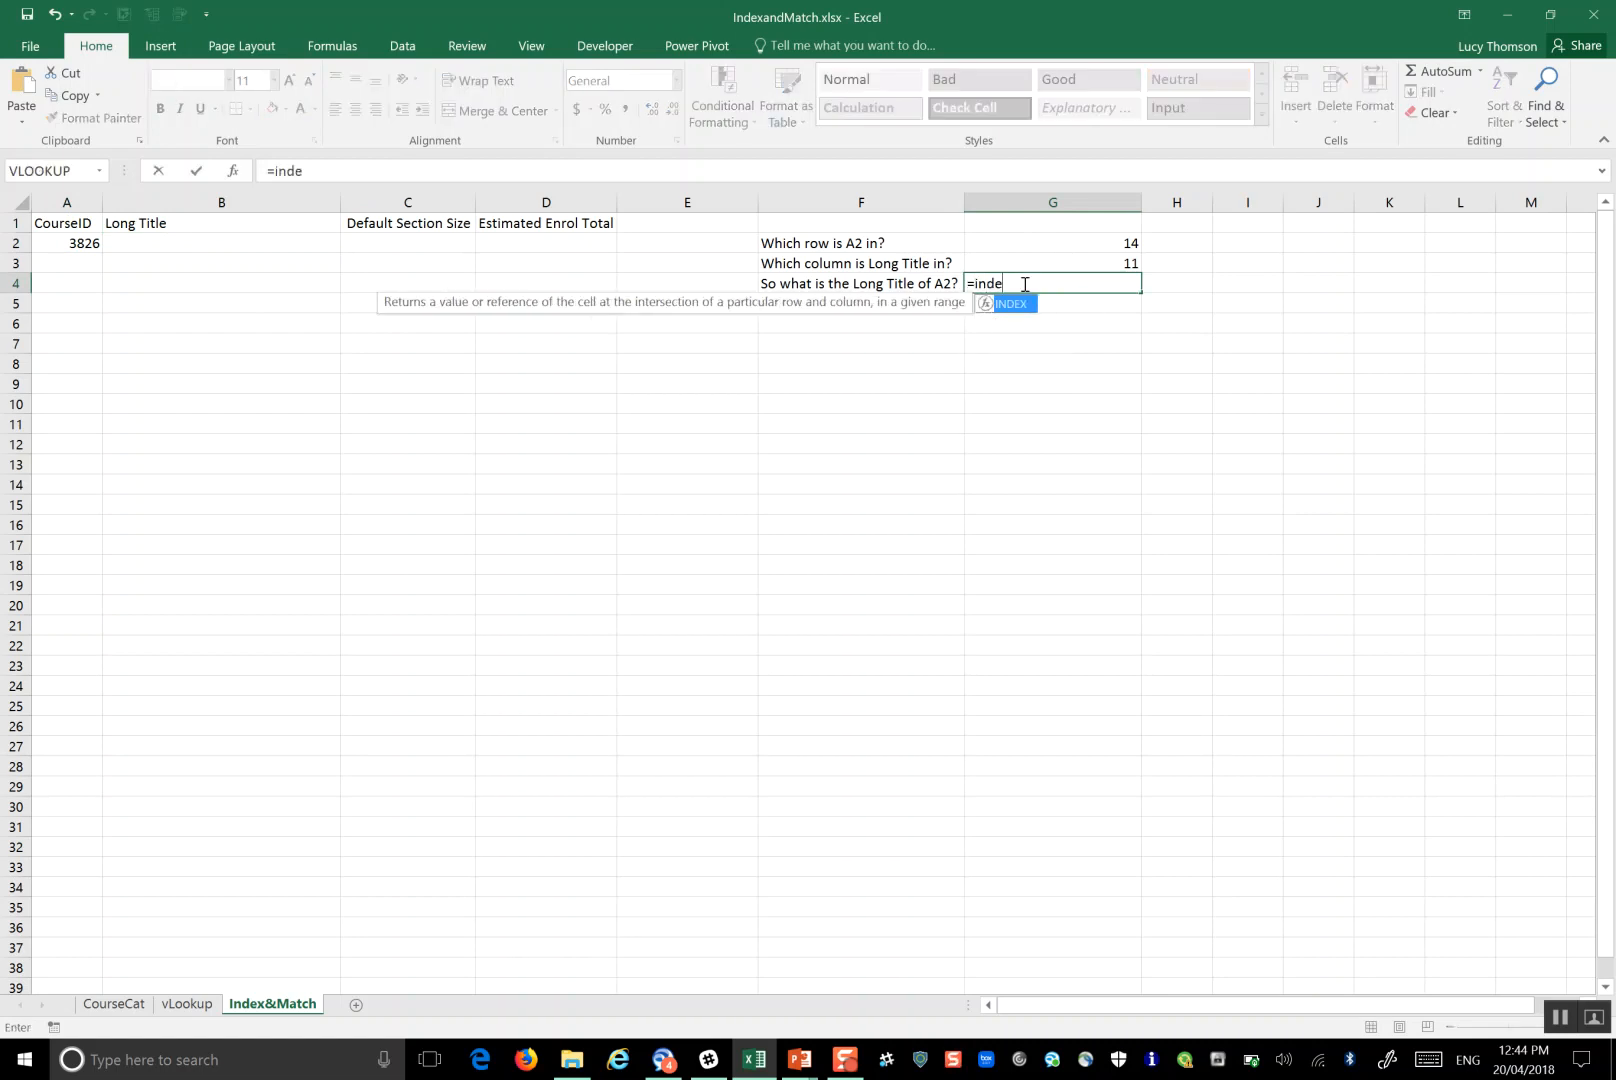
pyautogui.write('x(')
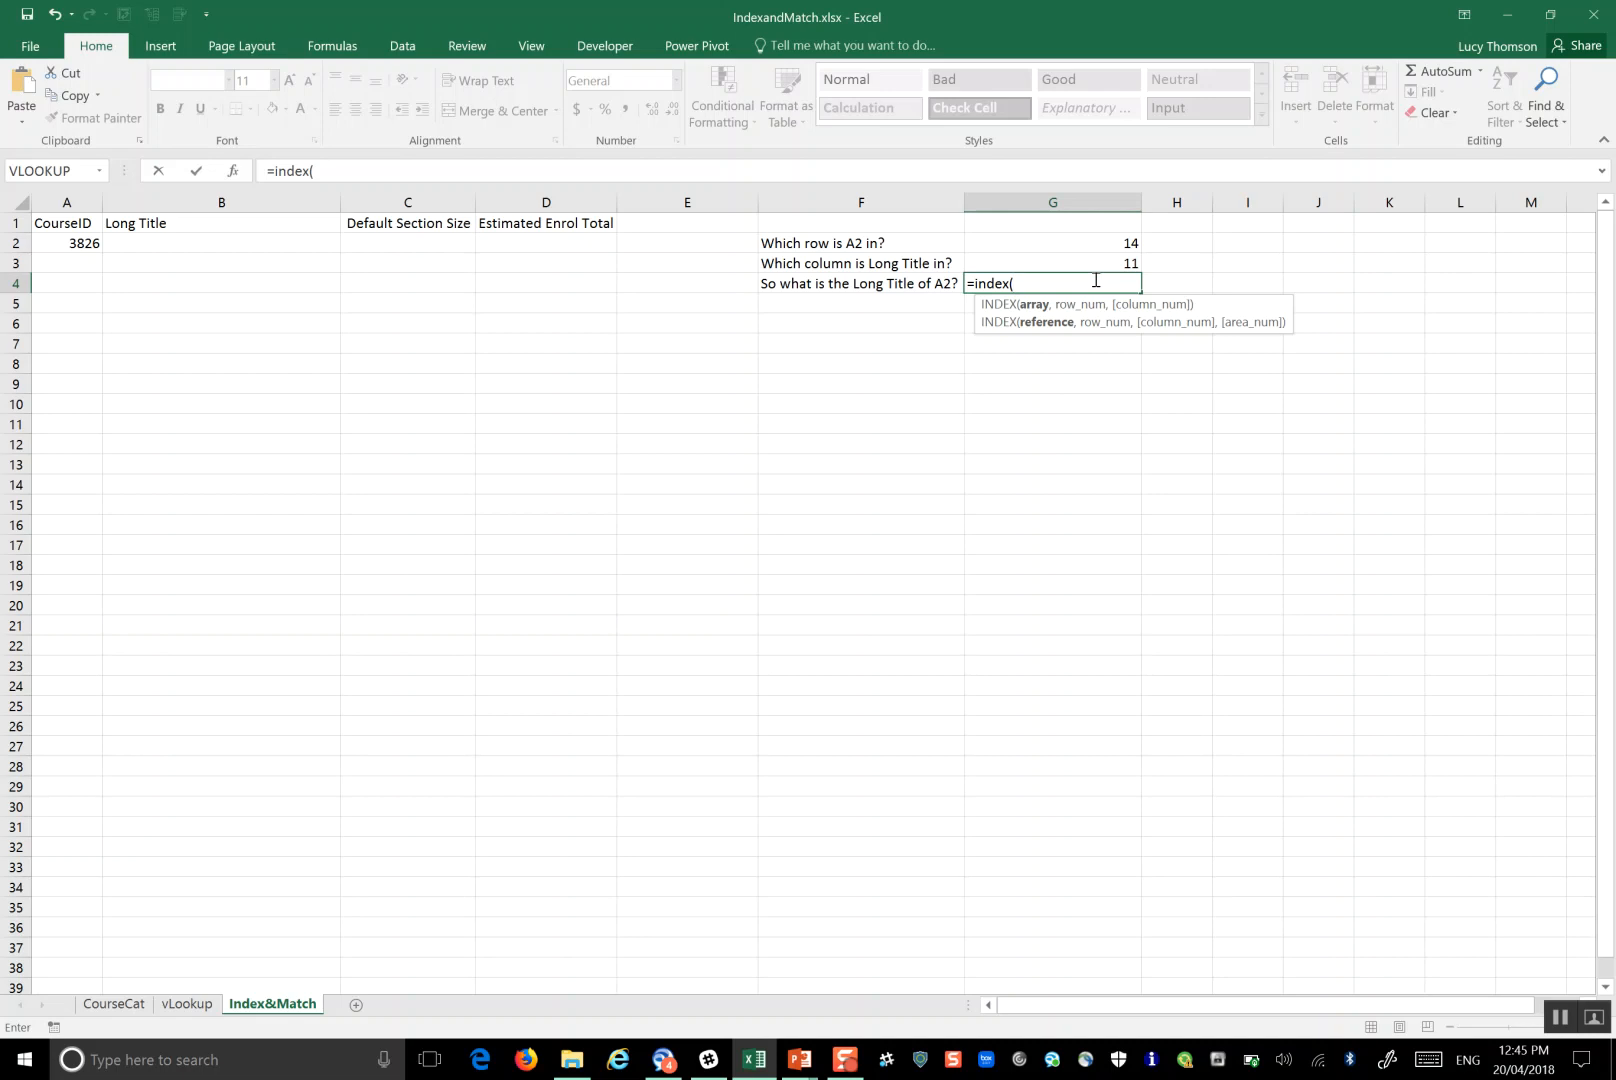
pyautogui.write('cour')
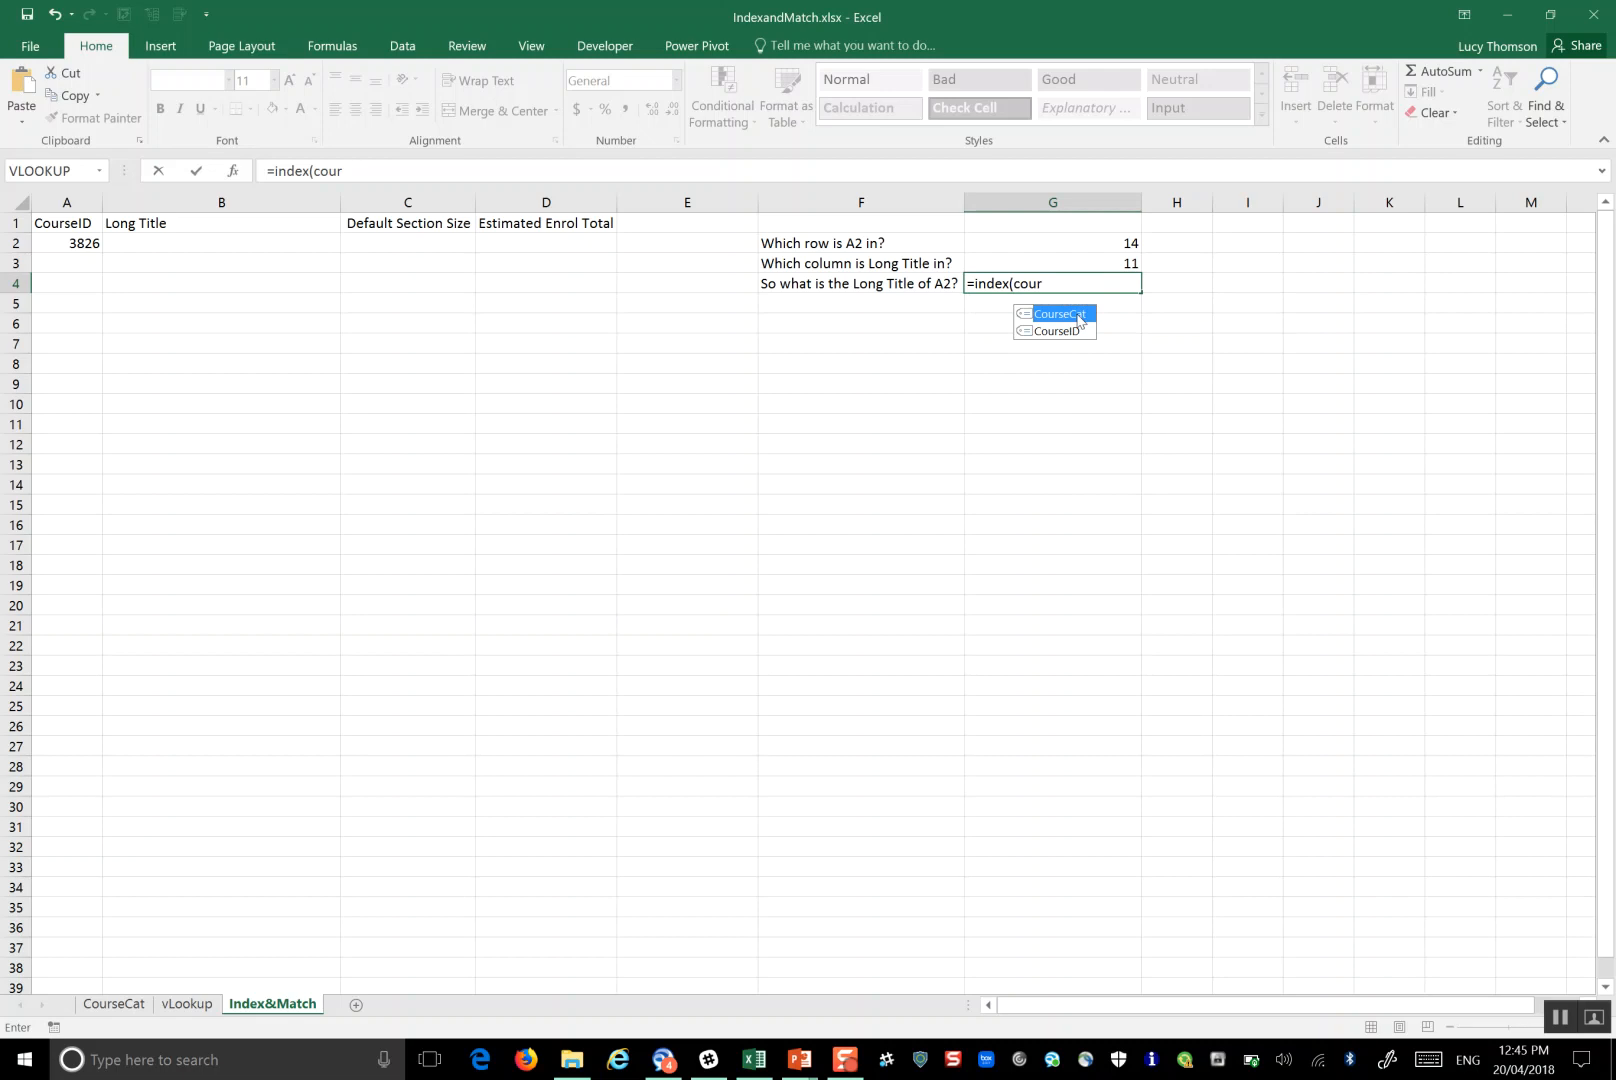
pyautogui.doubleClick(1082, 318)
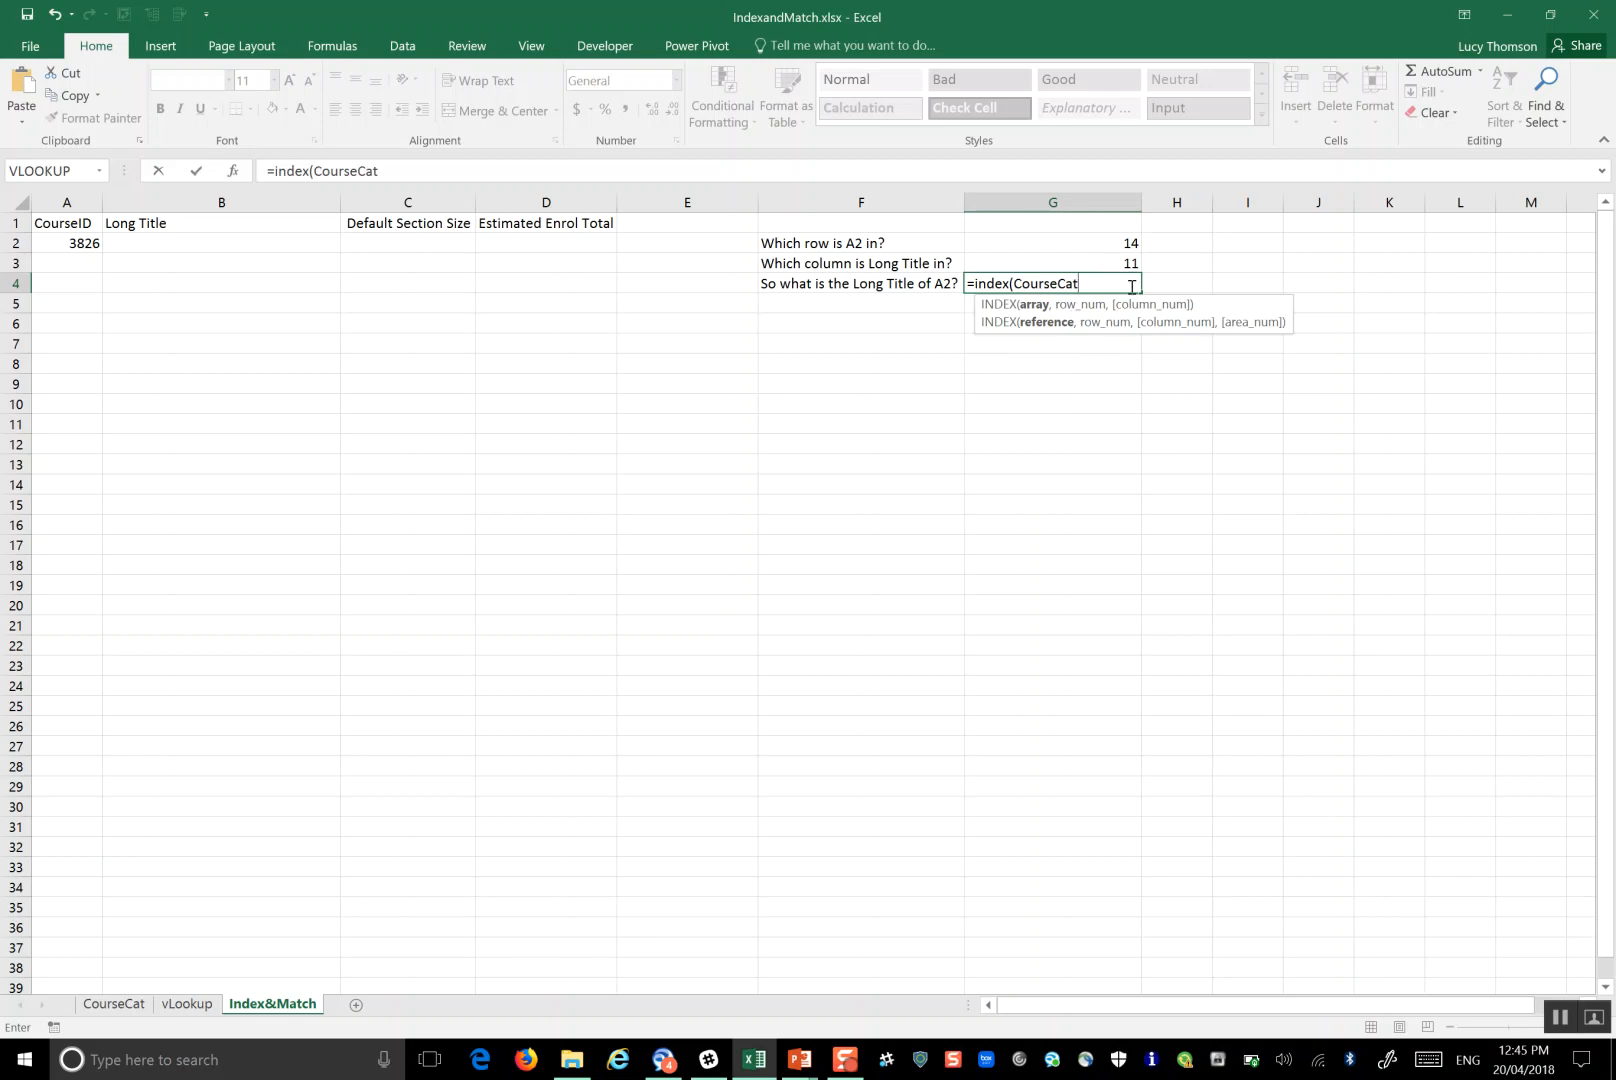
# Step: Complete the INDEX formula in G4 with G2 as the row number and G3 as the column number
pyautogui.write(',')
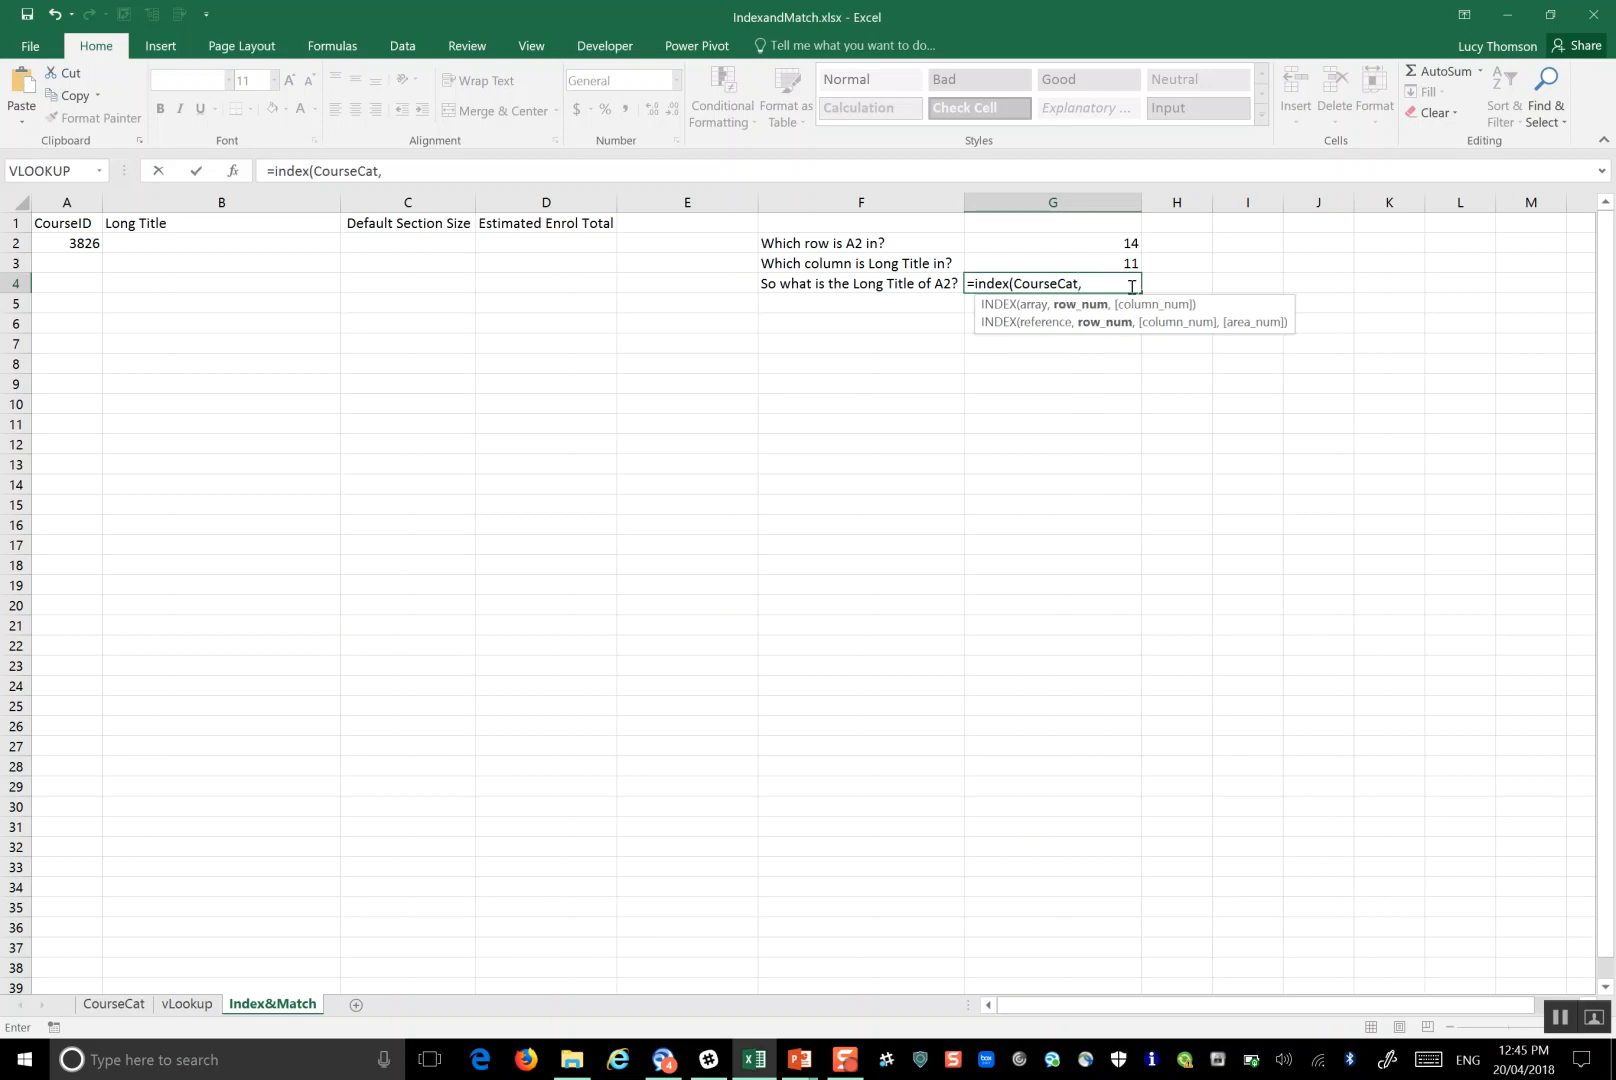
pyautogui.click(1104, 242)
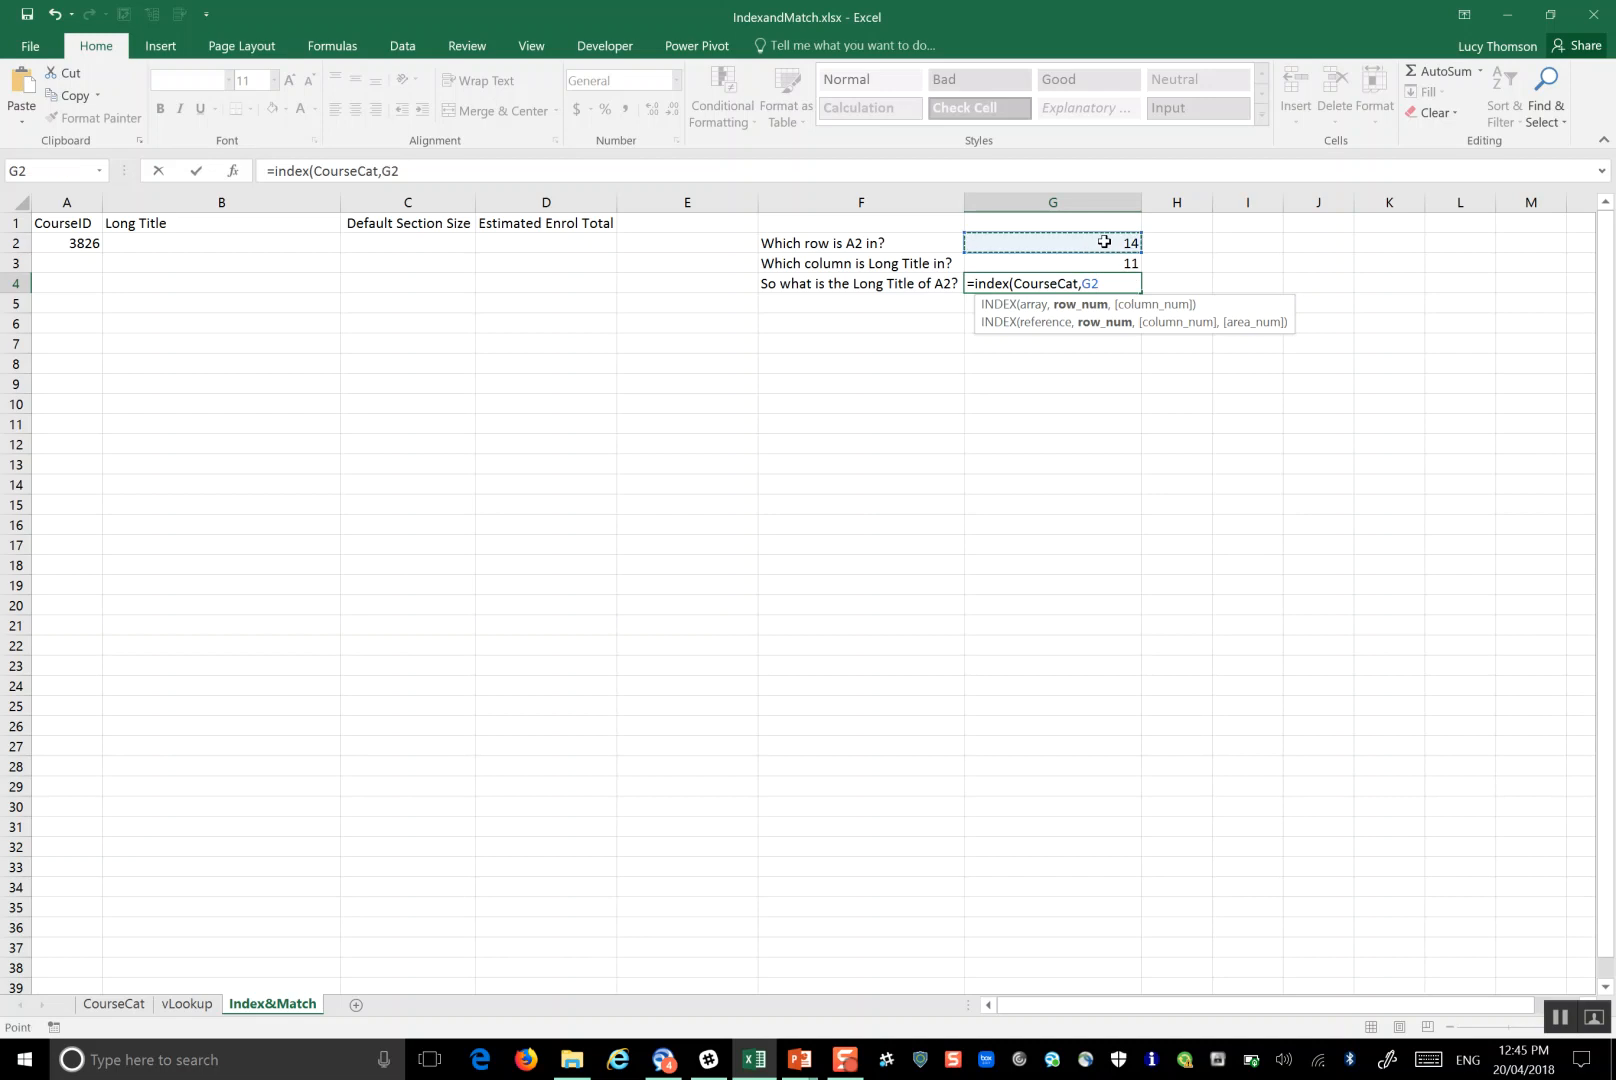
pyautogui.write(',')
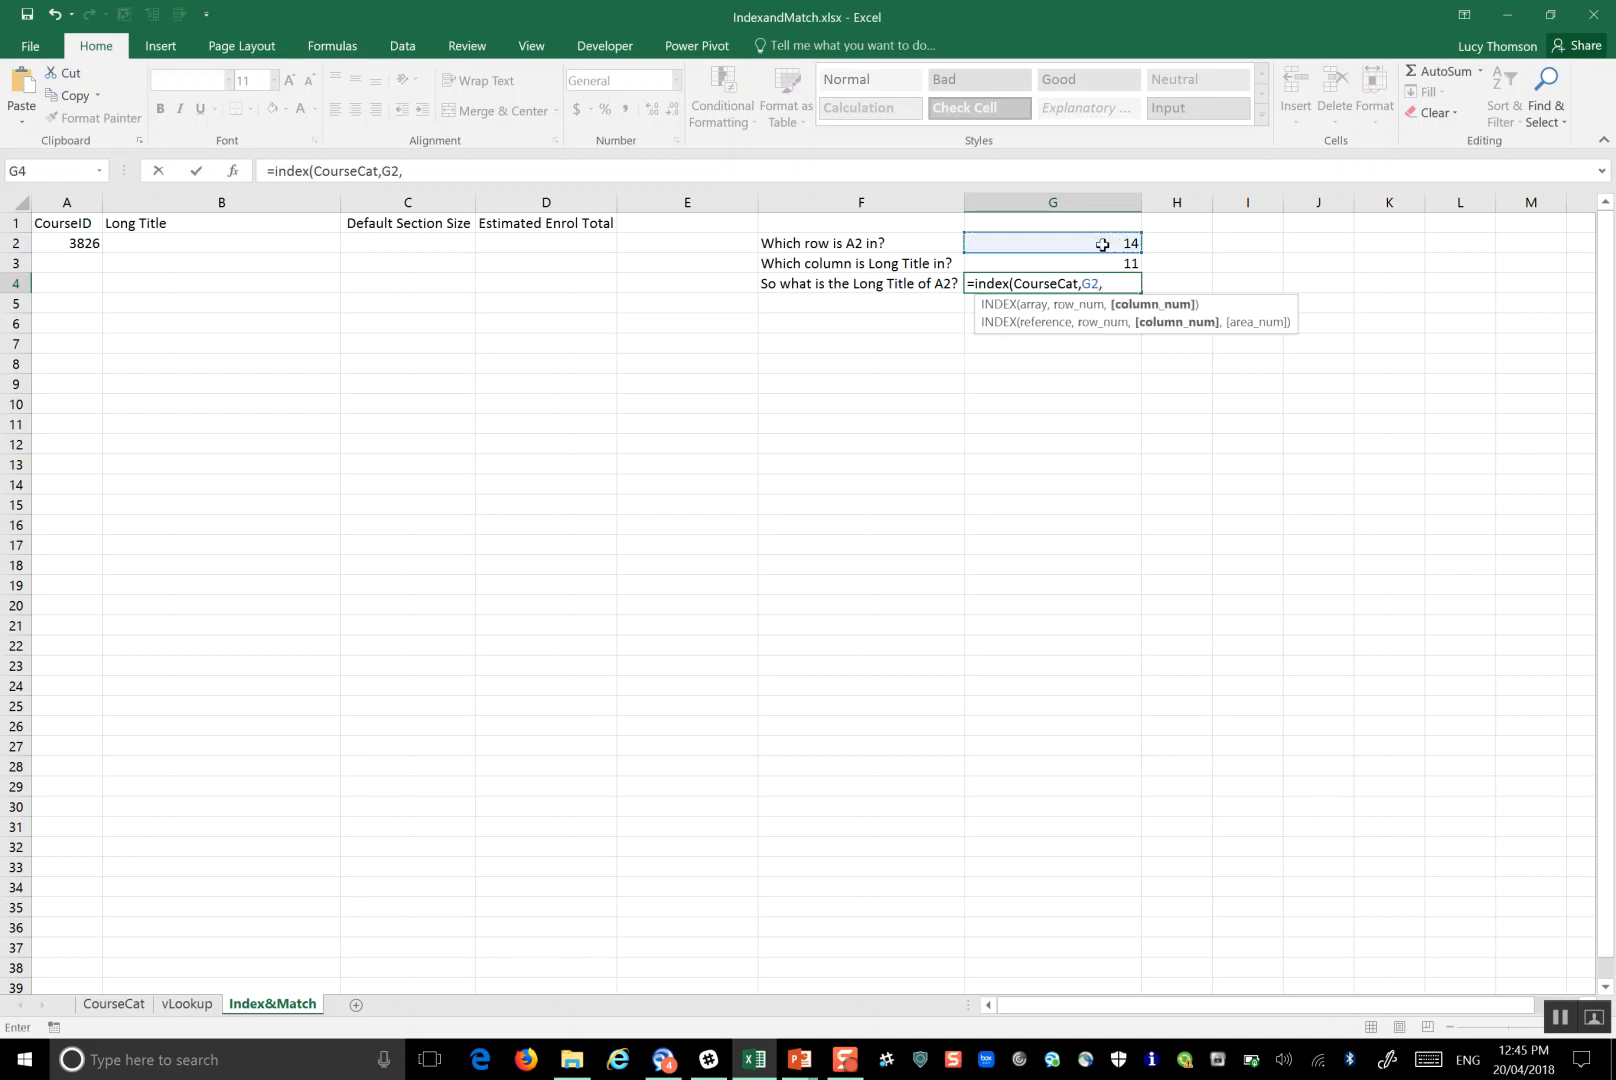
pyautogui.click(1097, 262)
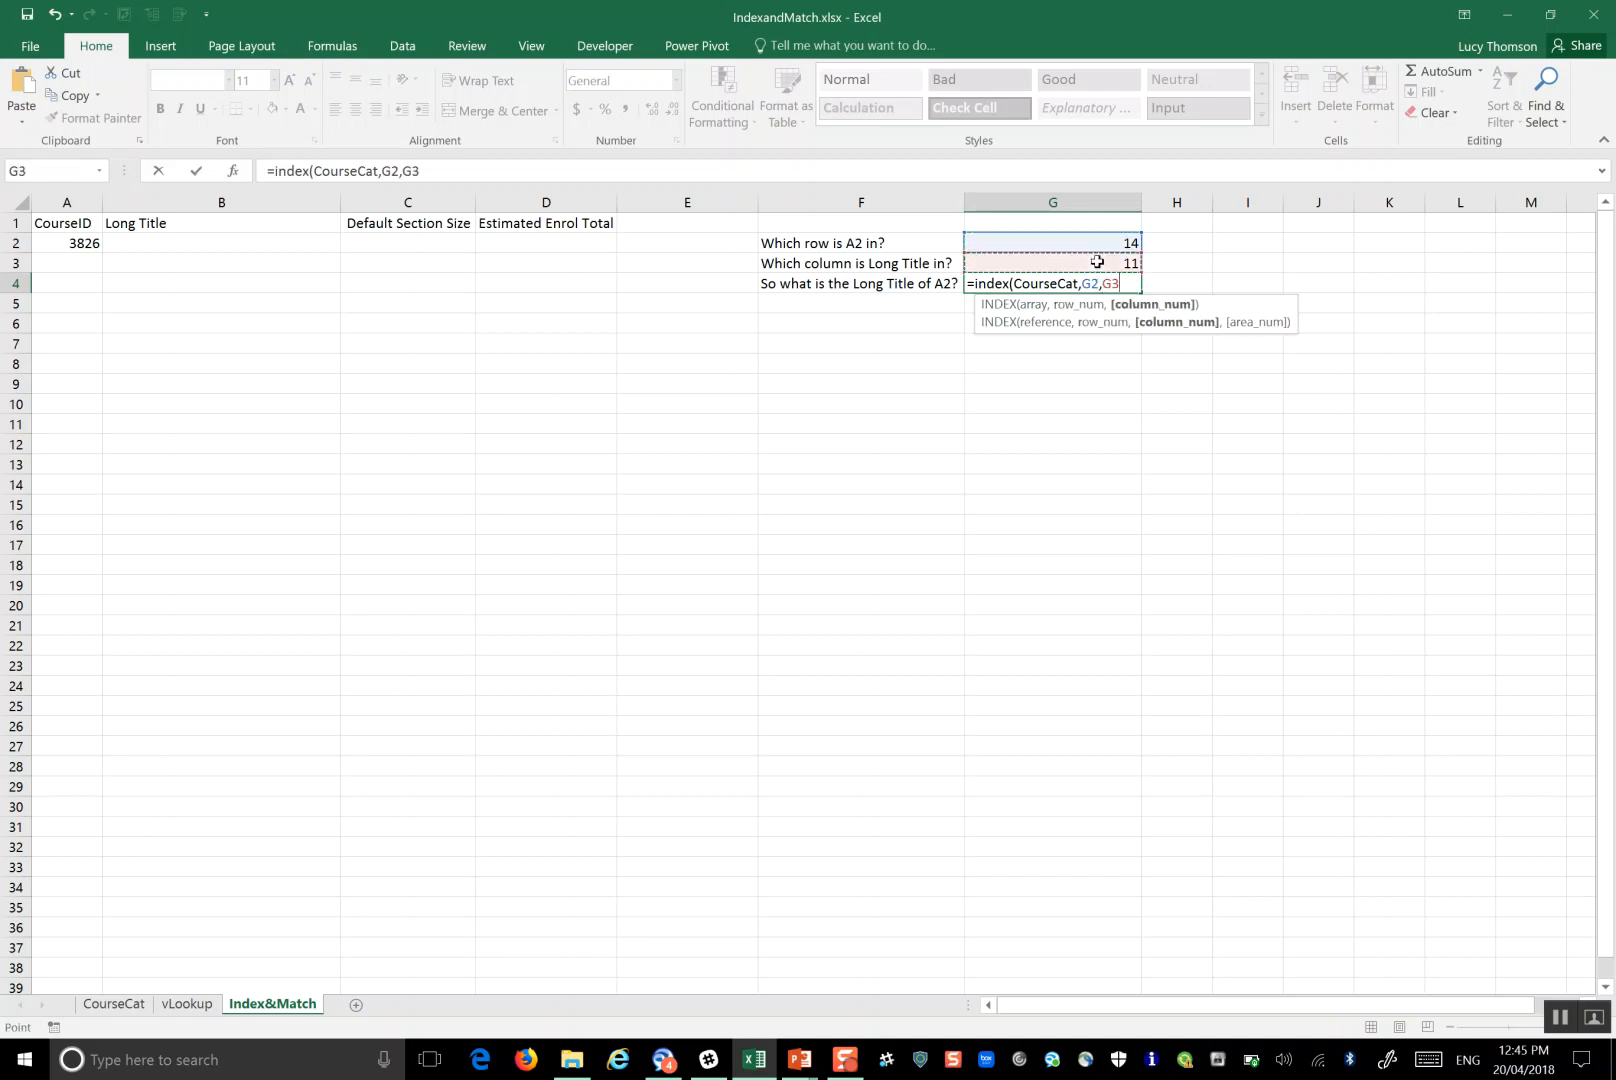
pyautogui.write(')')
pyautogui.press('Return')
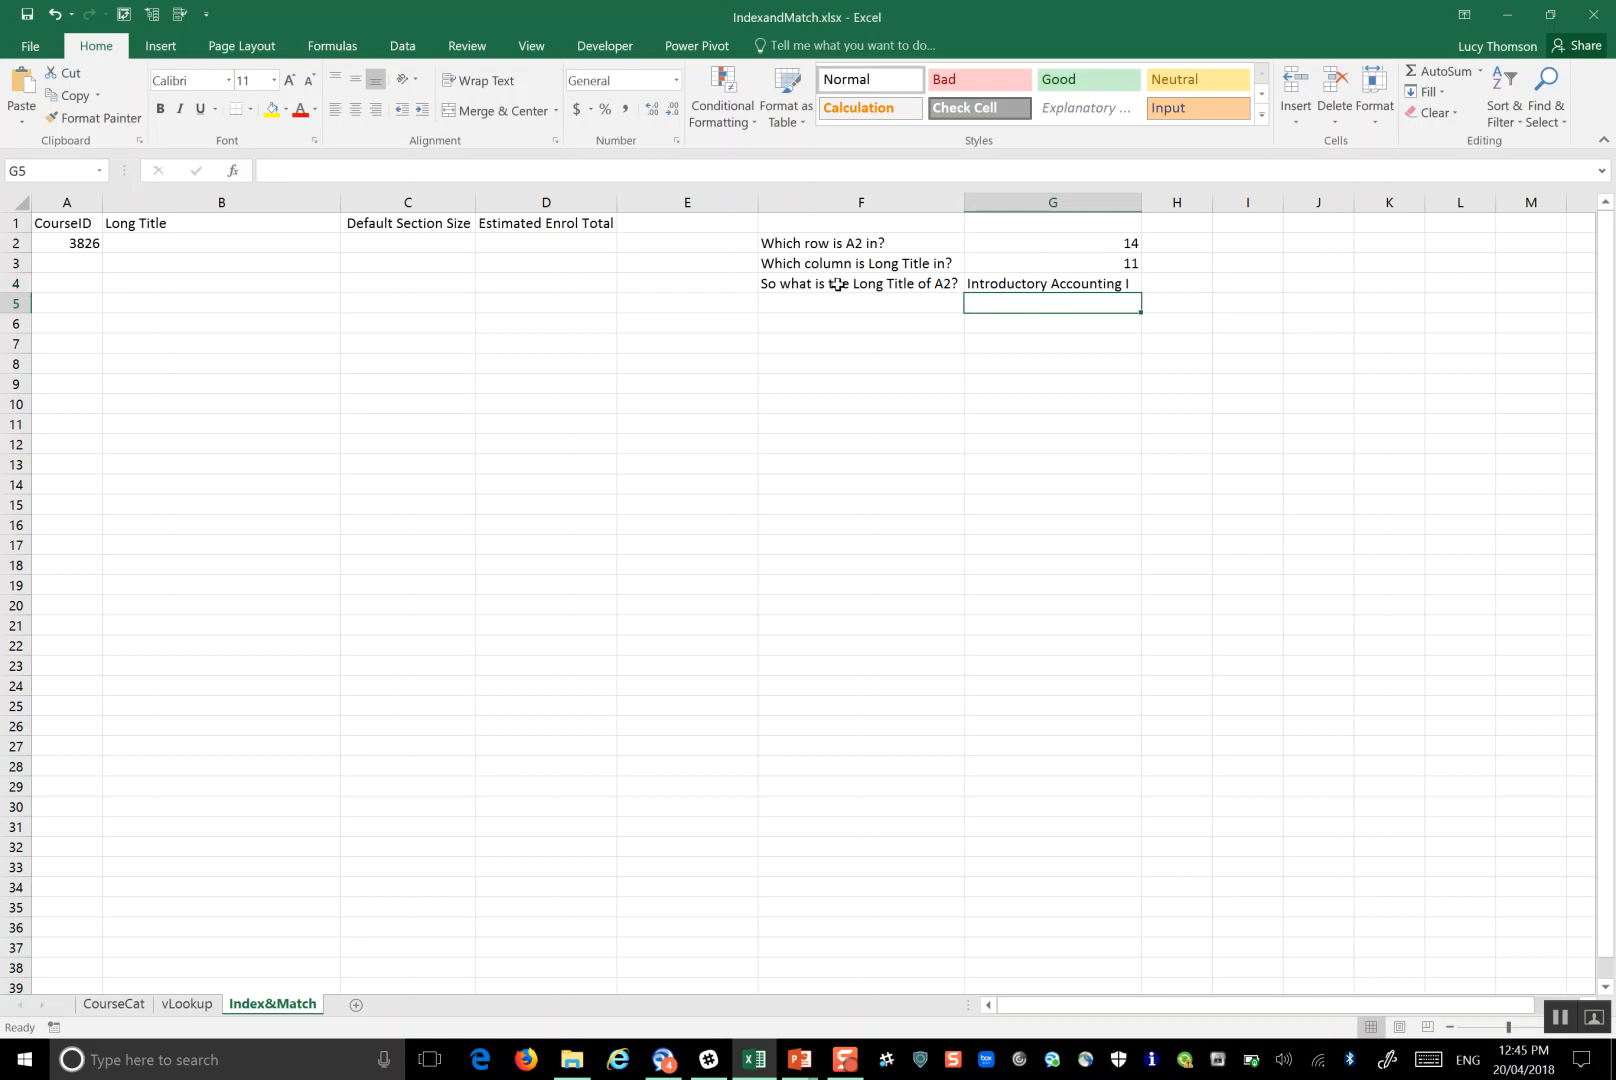
# Step: Review the INDEX formula in G4 and the MATCH formulas in G2 and G3 that supply its row and column numbers
pyautogui.click(1020, 284)
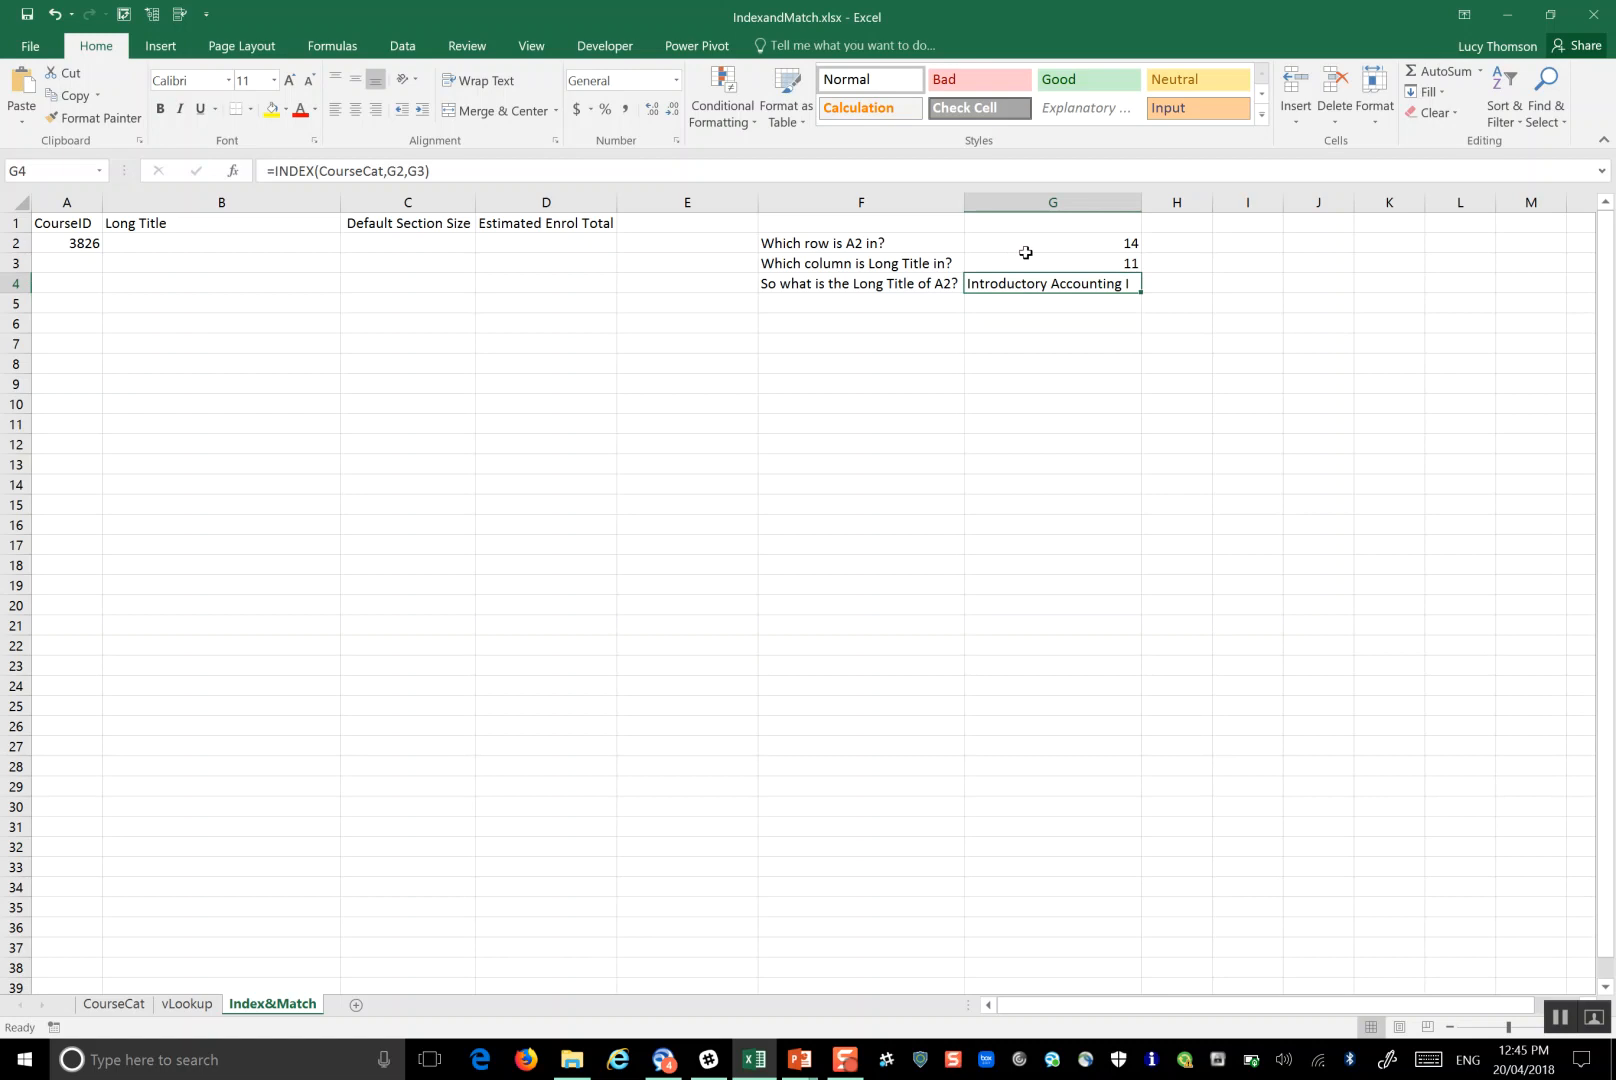
pyautogui.click(1065, 245)
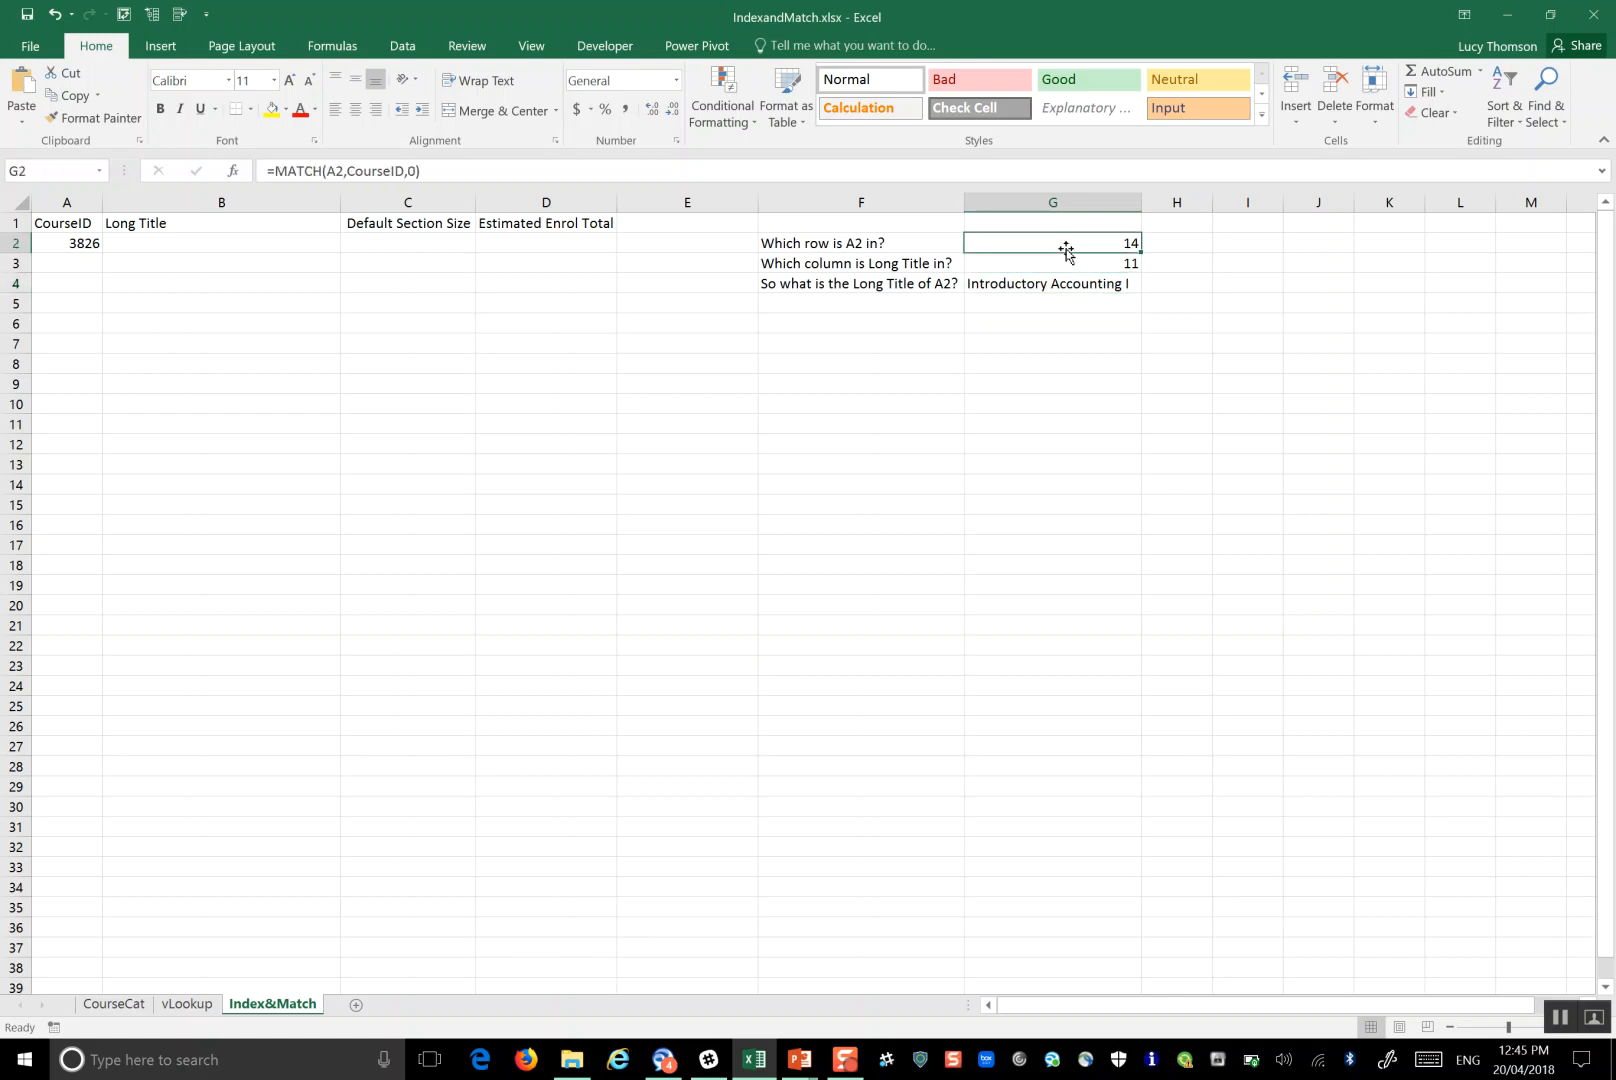
pyautogui.click(1072, 265)
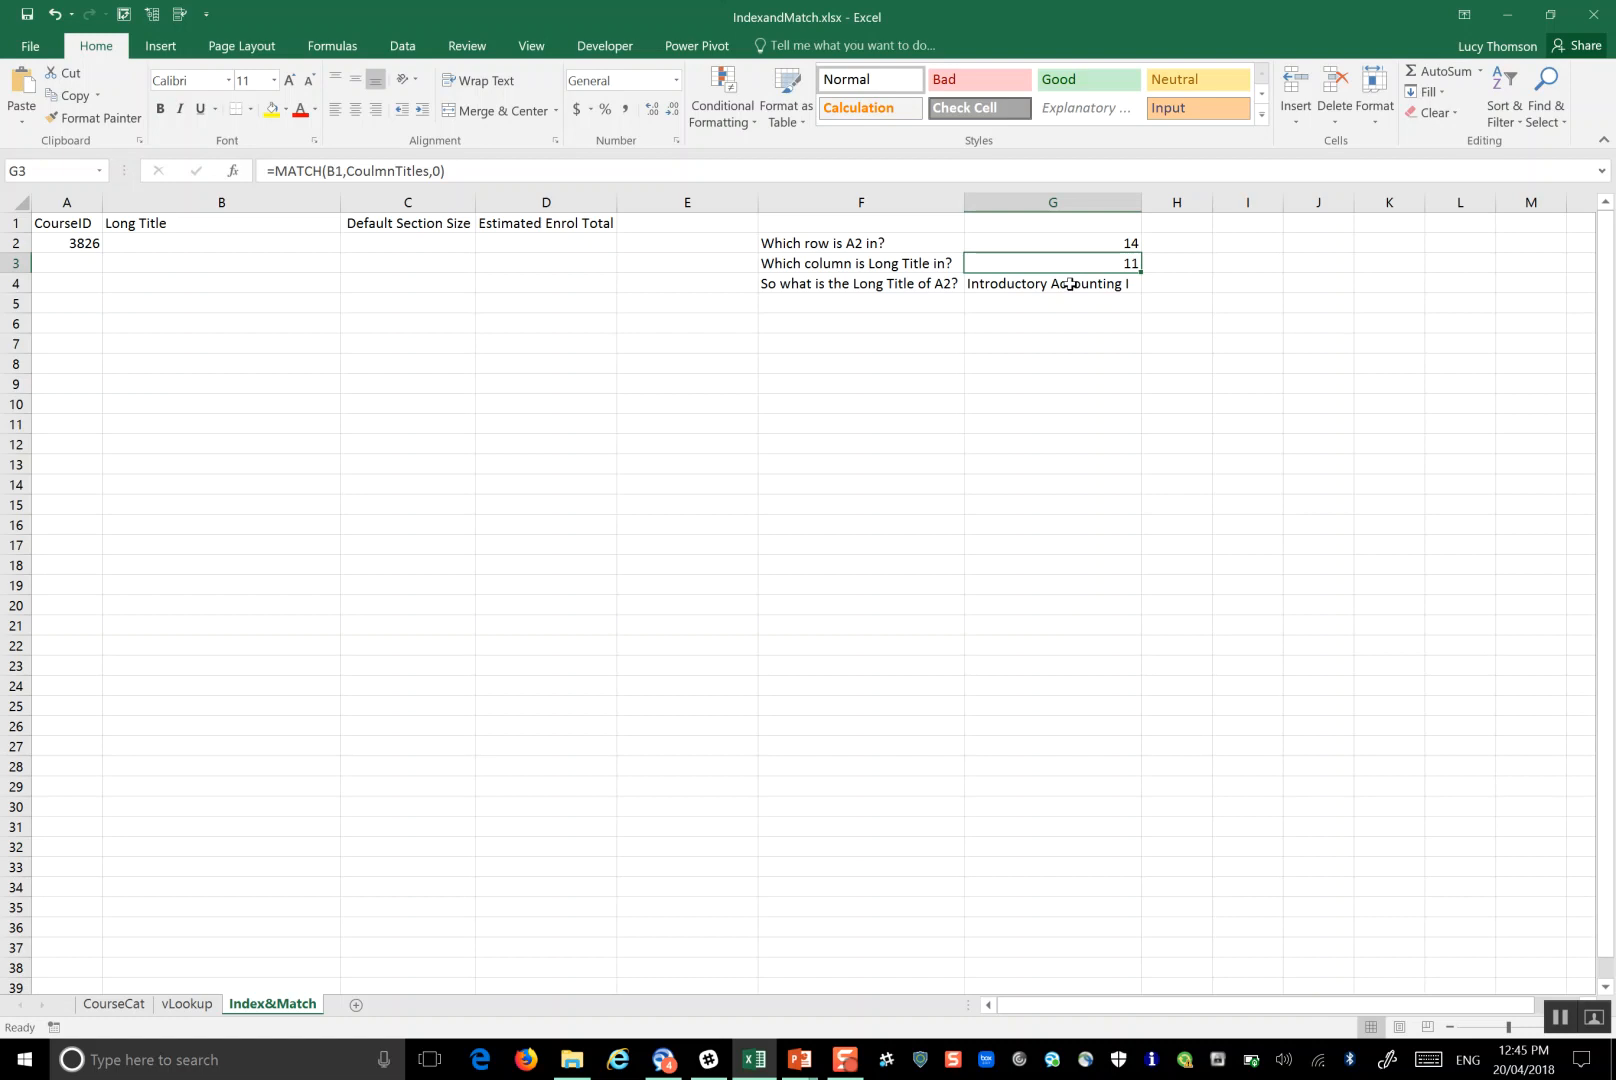
pyautogui.click(1066, 289)
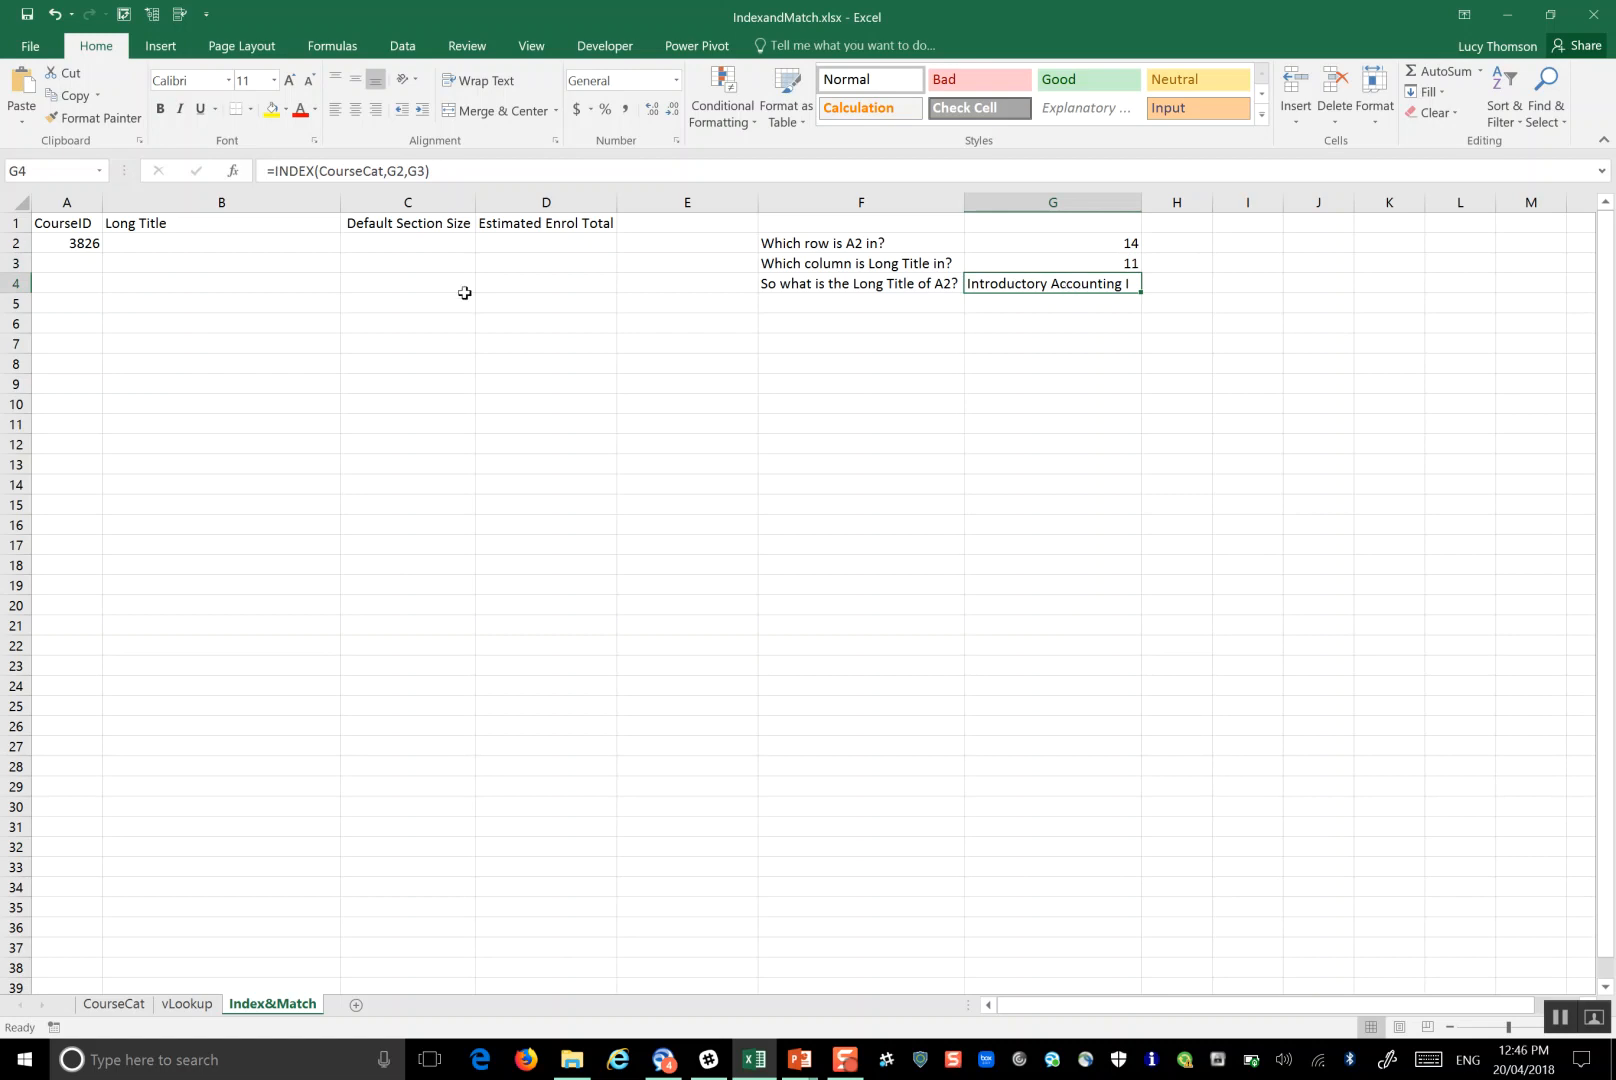
# Step: Begin an INDEX formula in B2, under Long Title, with the named range CourseCat as the array
pyautogui.click(274, 245)
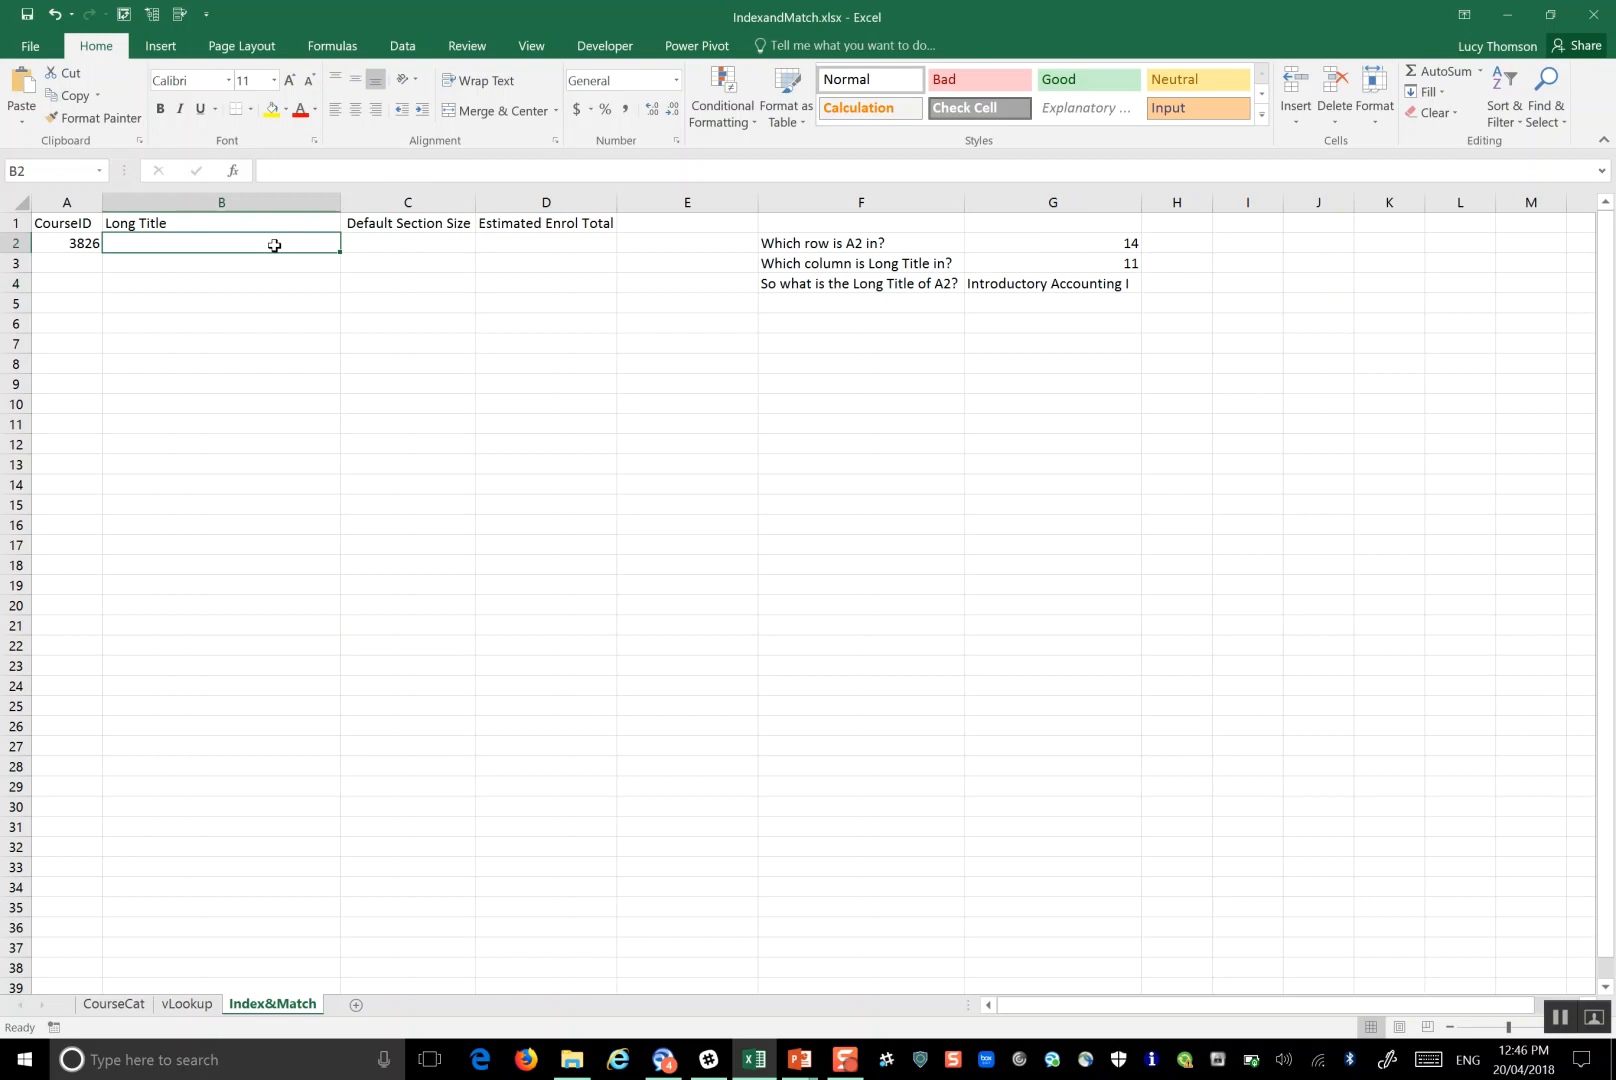
pyautogui.write('=ind')
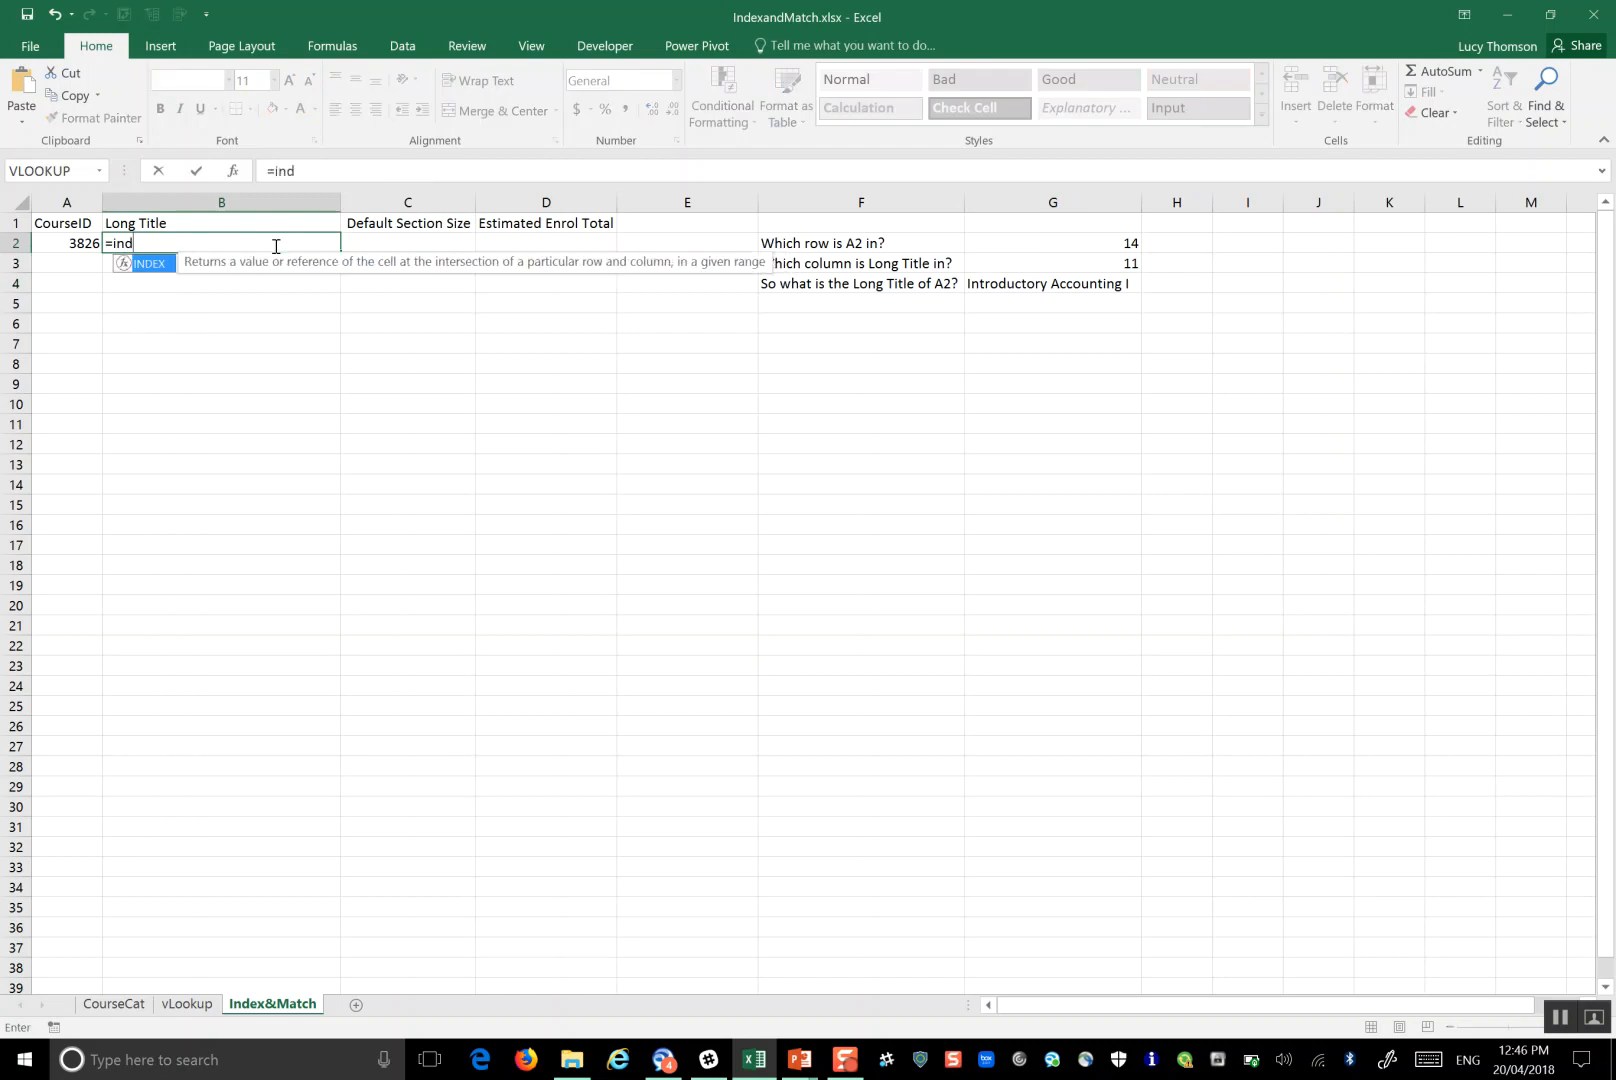
pyautogui.write('ex(')
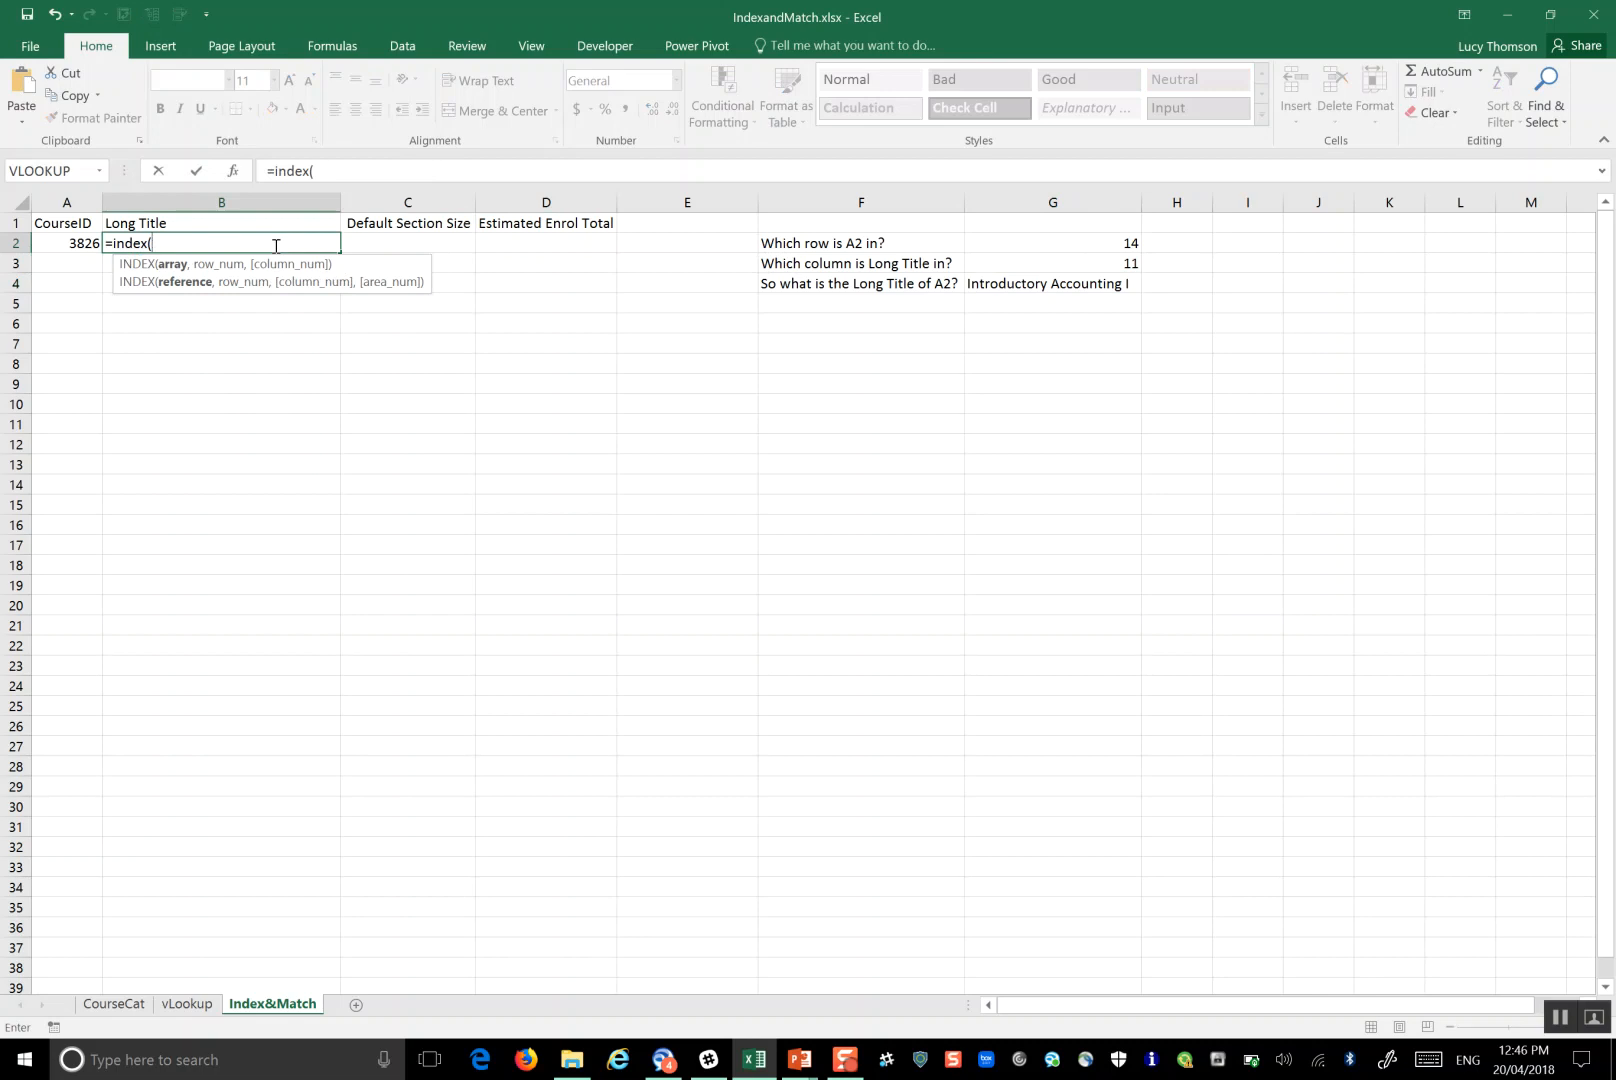
pyautogui.write('cour')
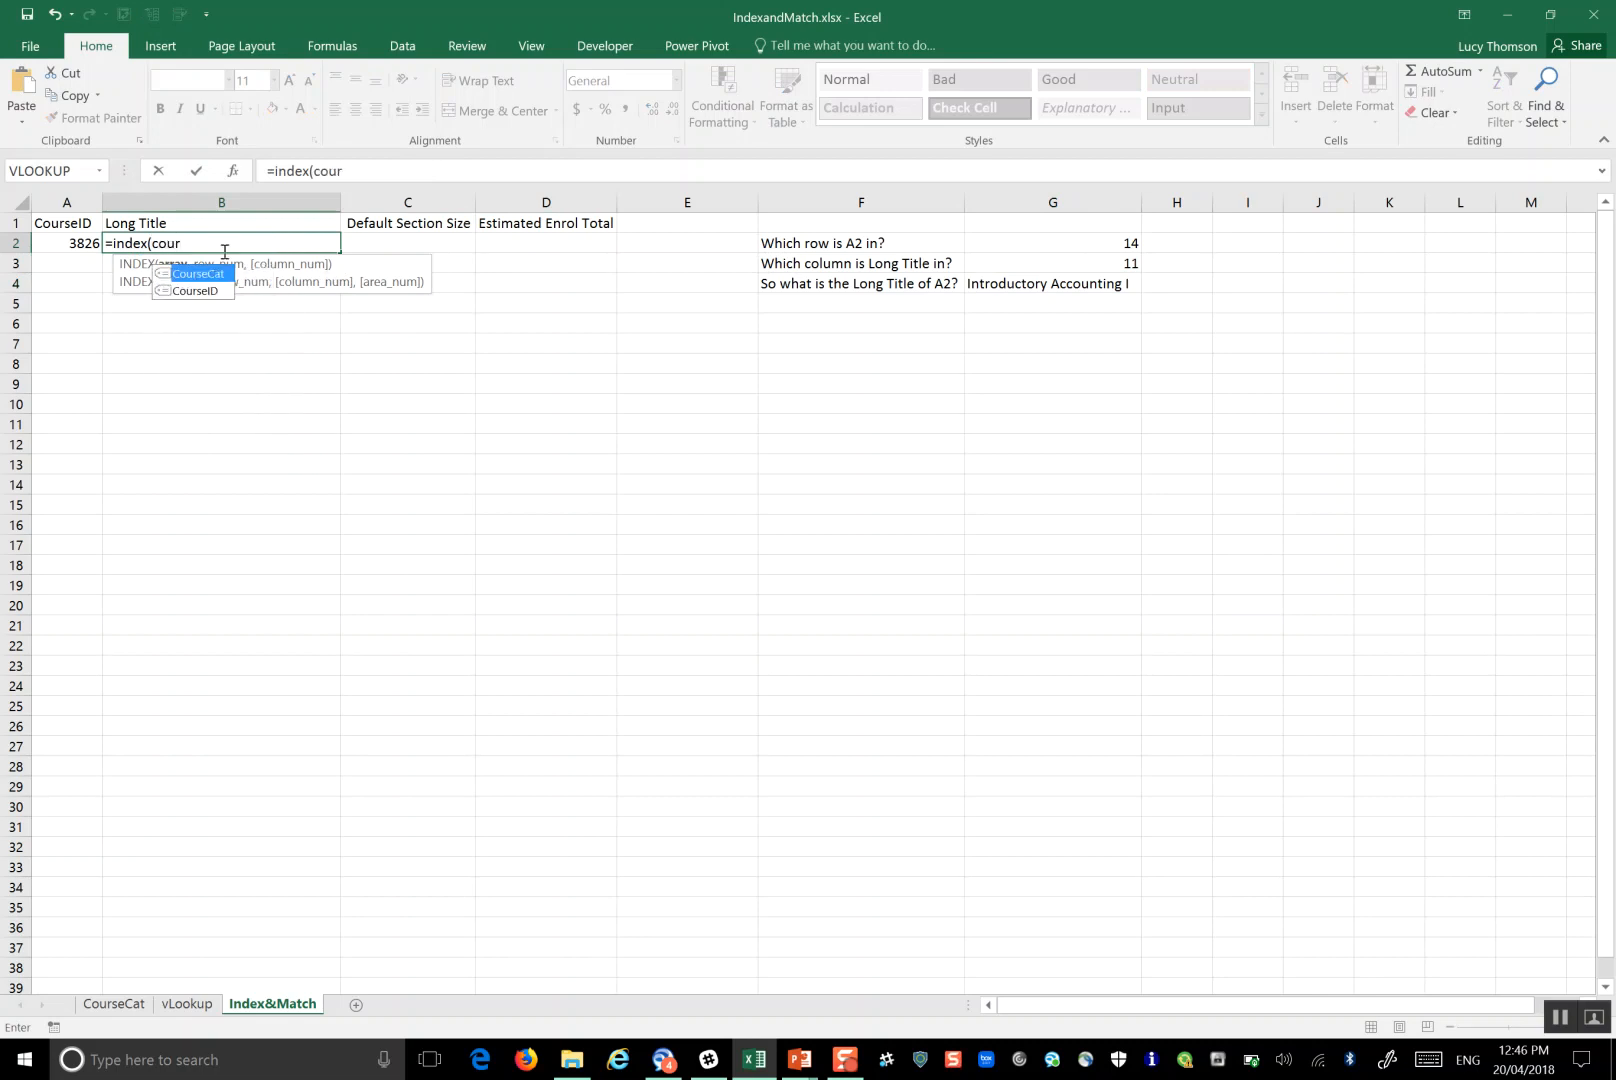
pyautogui.click(209, 275)
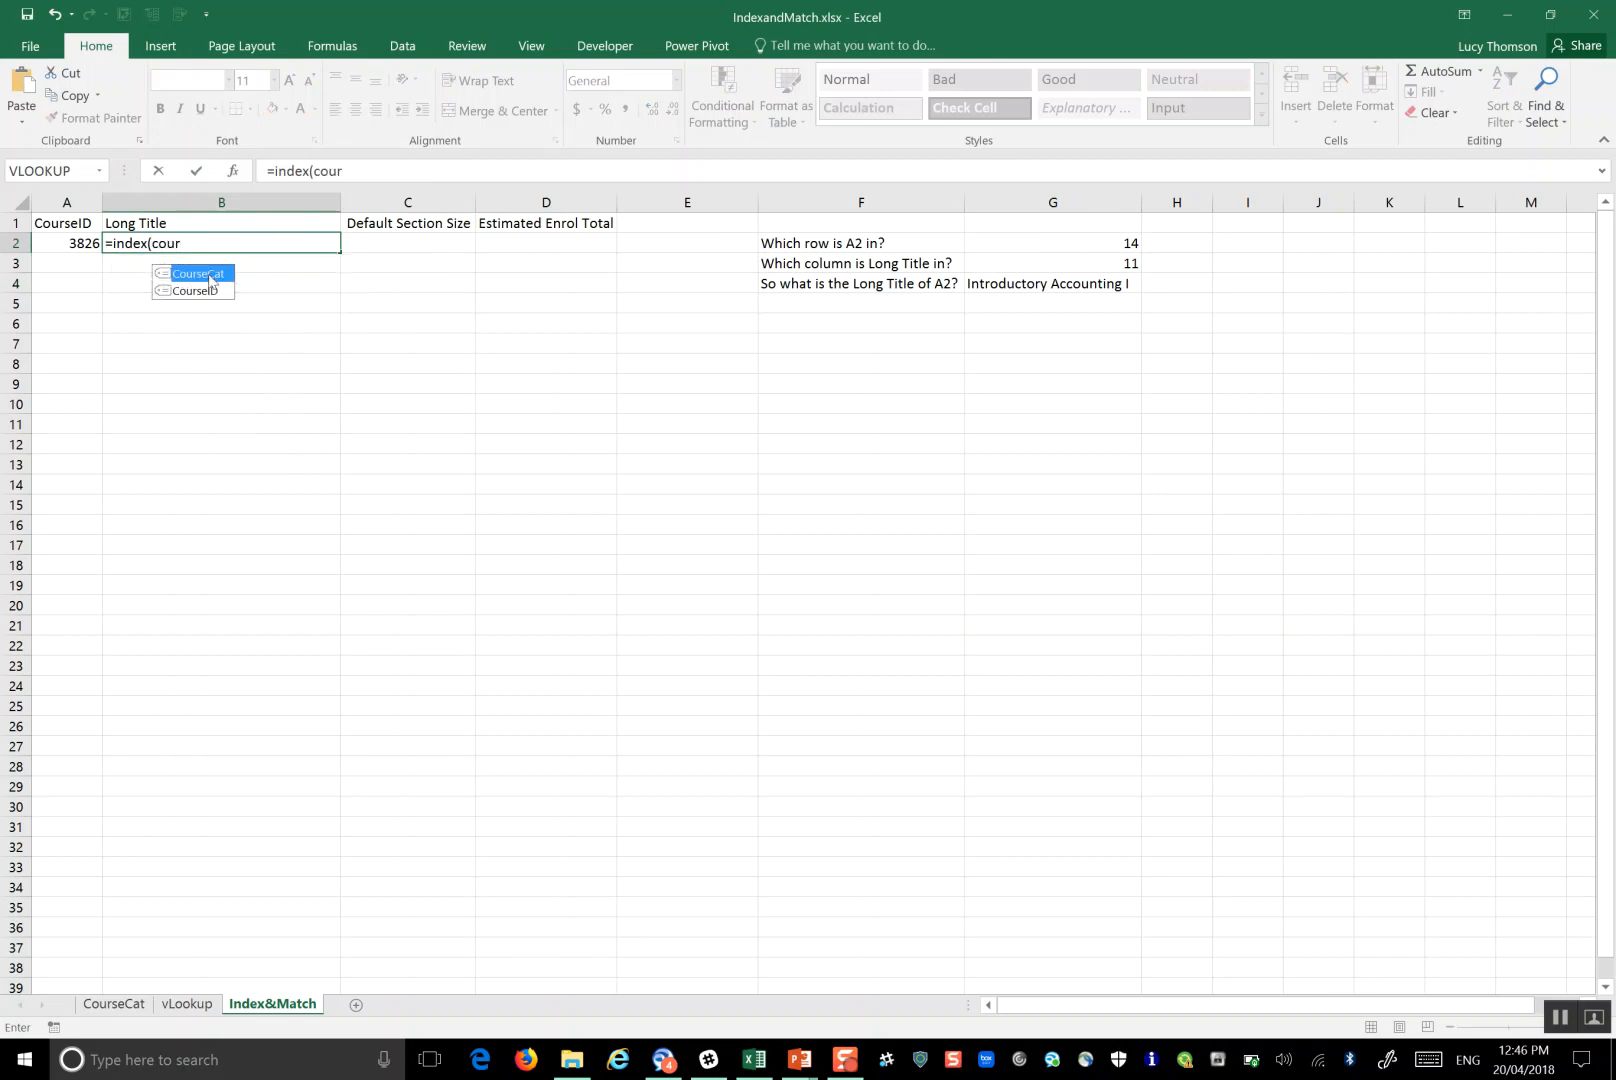
pyautogui.doubleClick(209, 275)
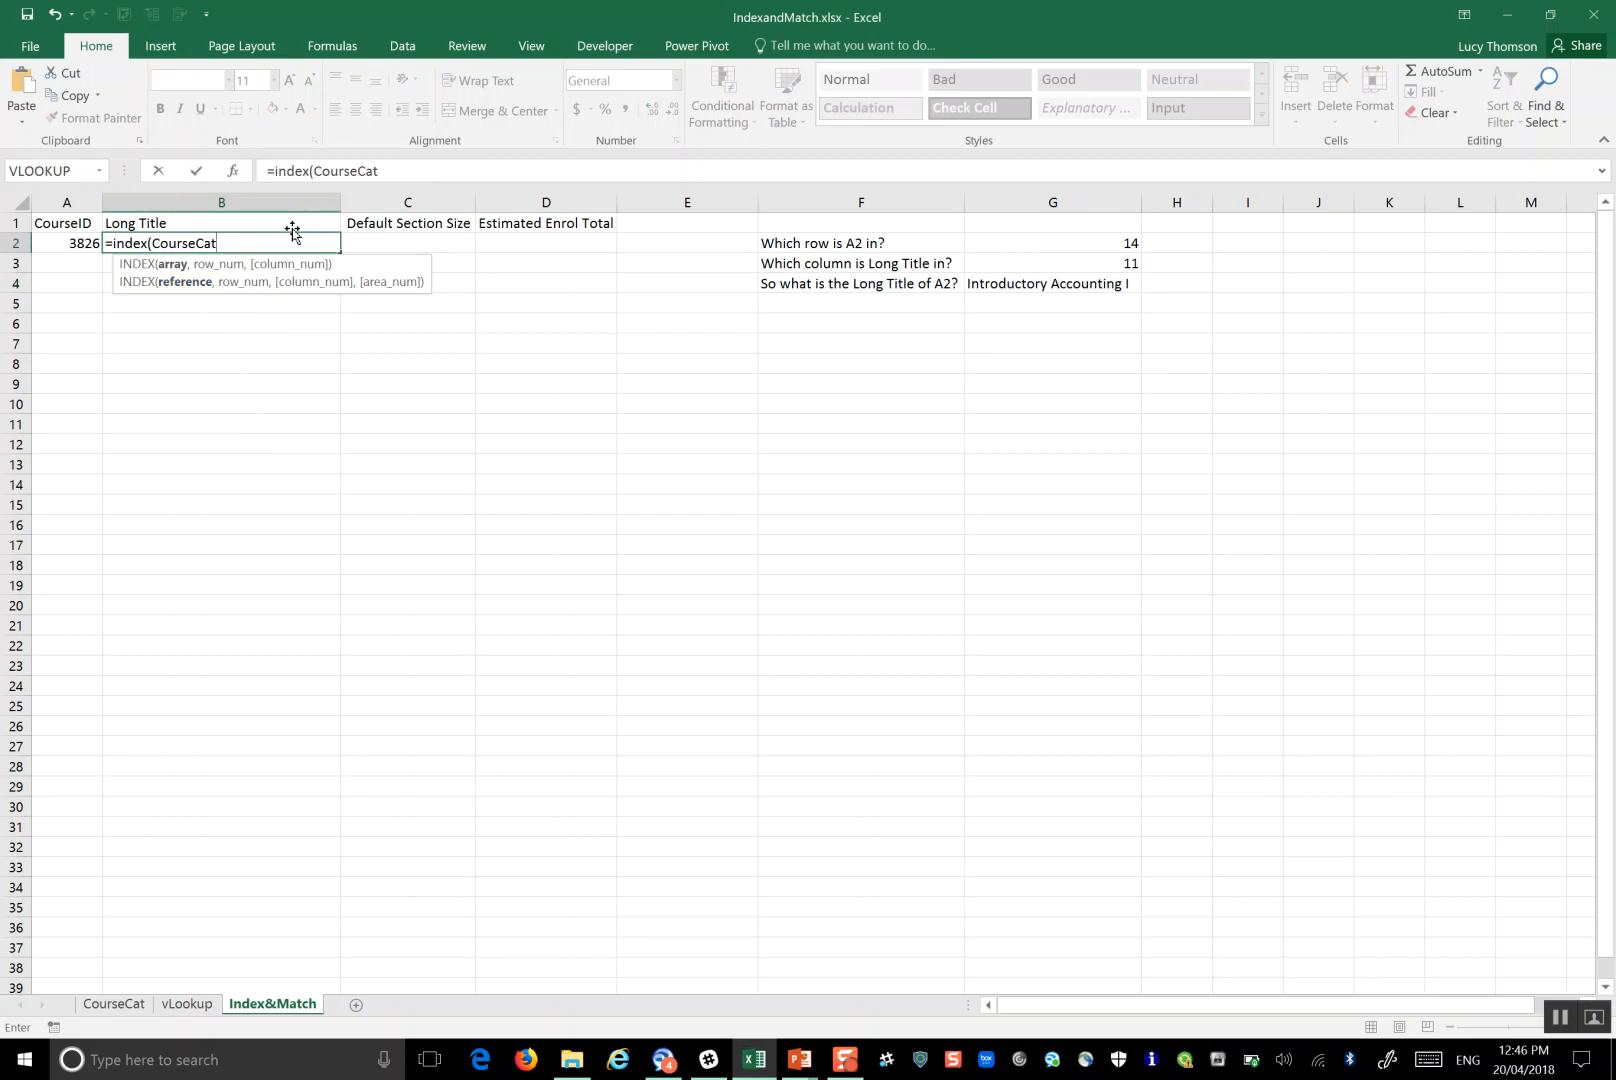
# Step: Add a nested MATCH as the INDEX row number in B2, exactly matching A2 against the named range CourseID
pyautogui.write(',')
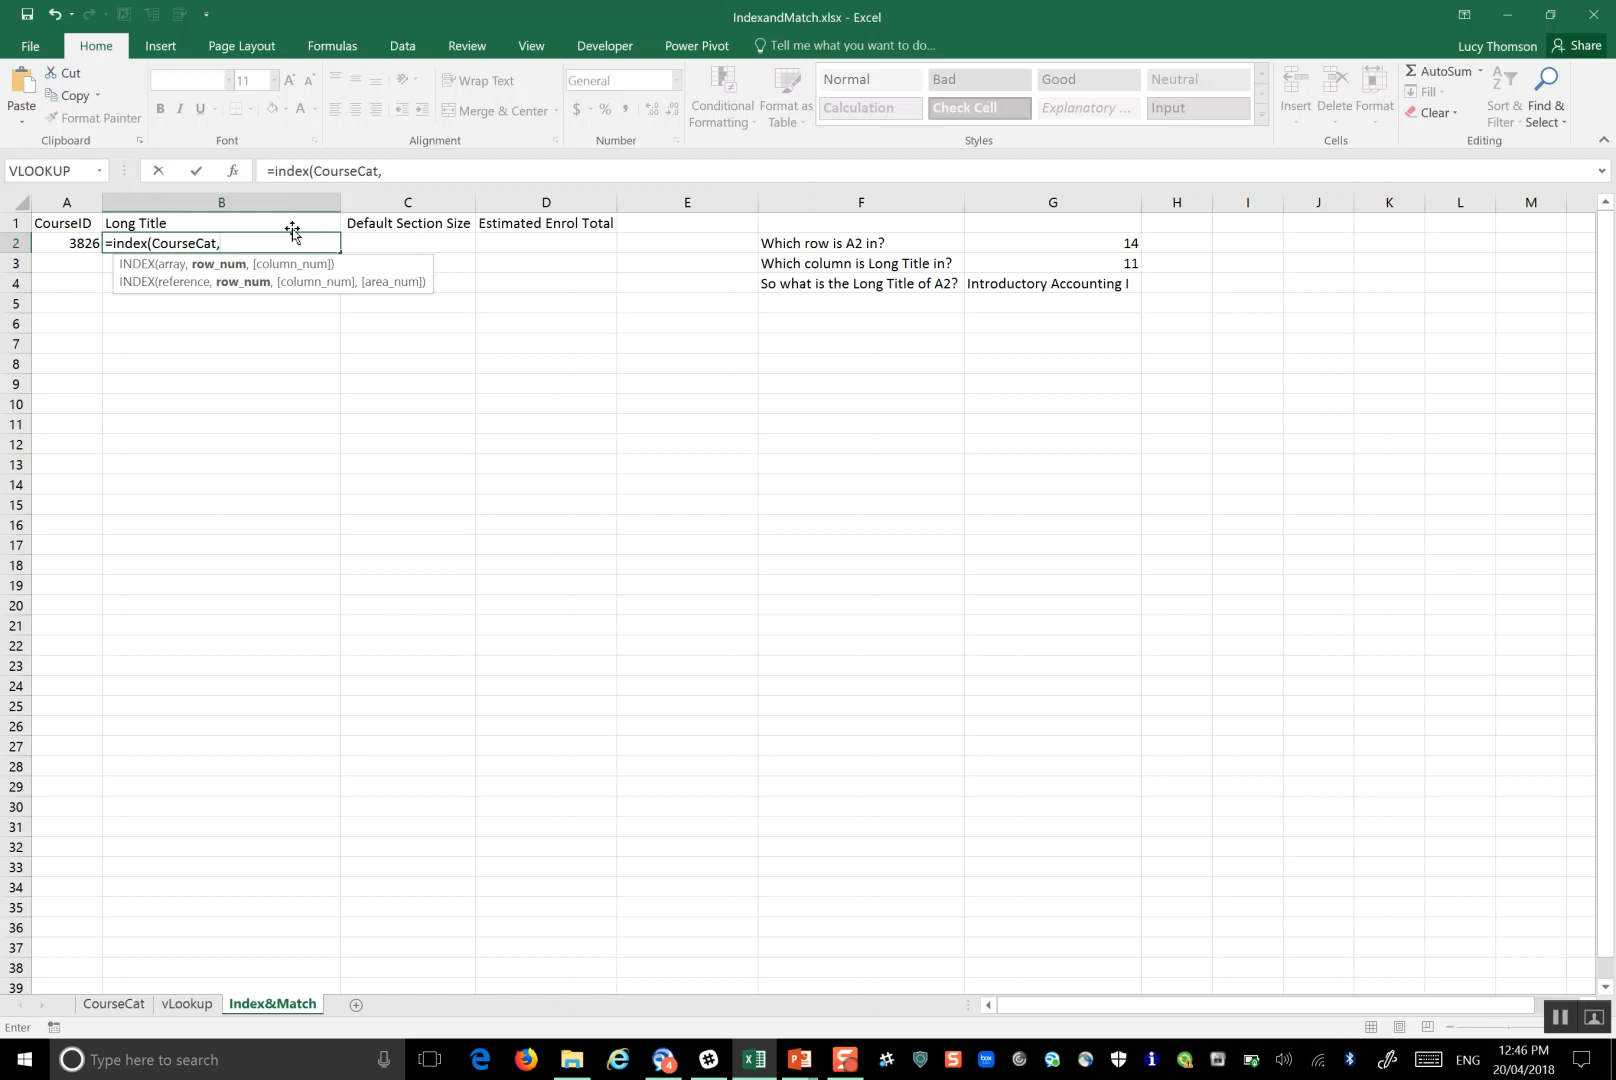
pyautogui.write('match')
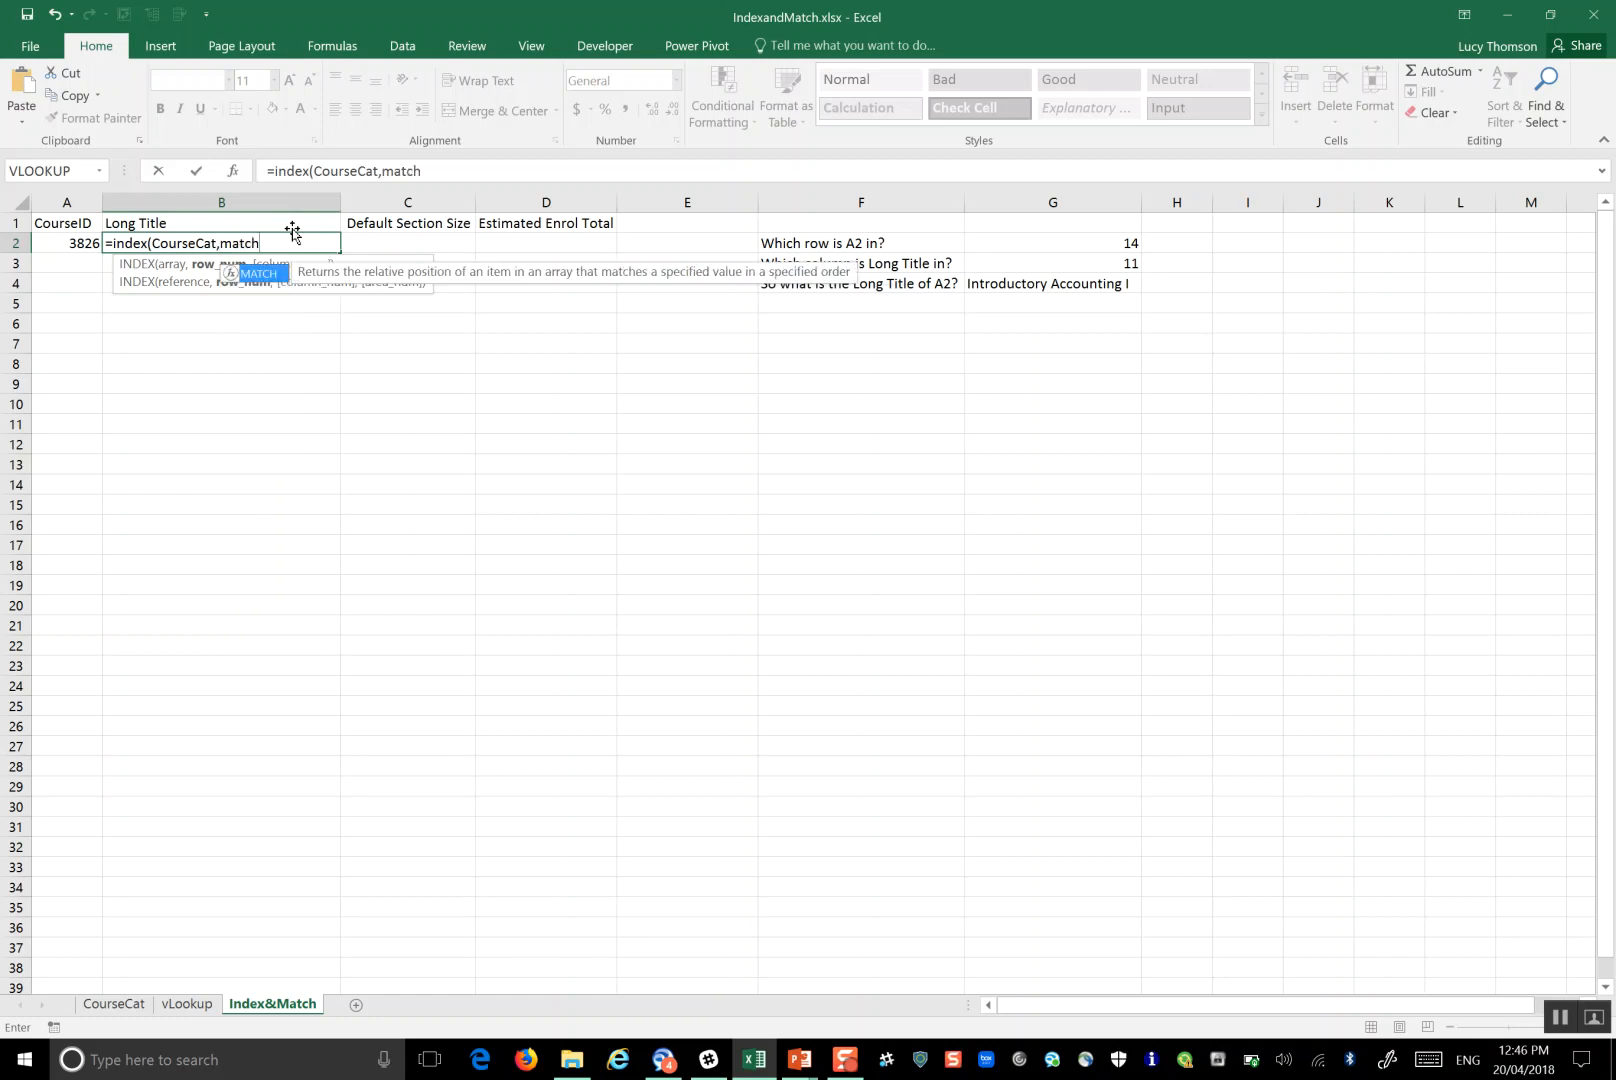
pyautogui.write('(')
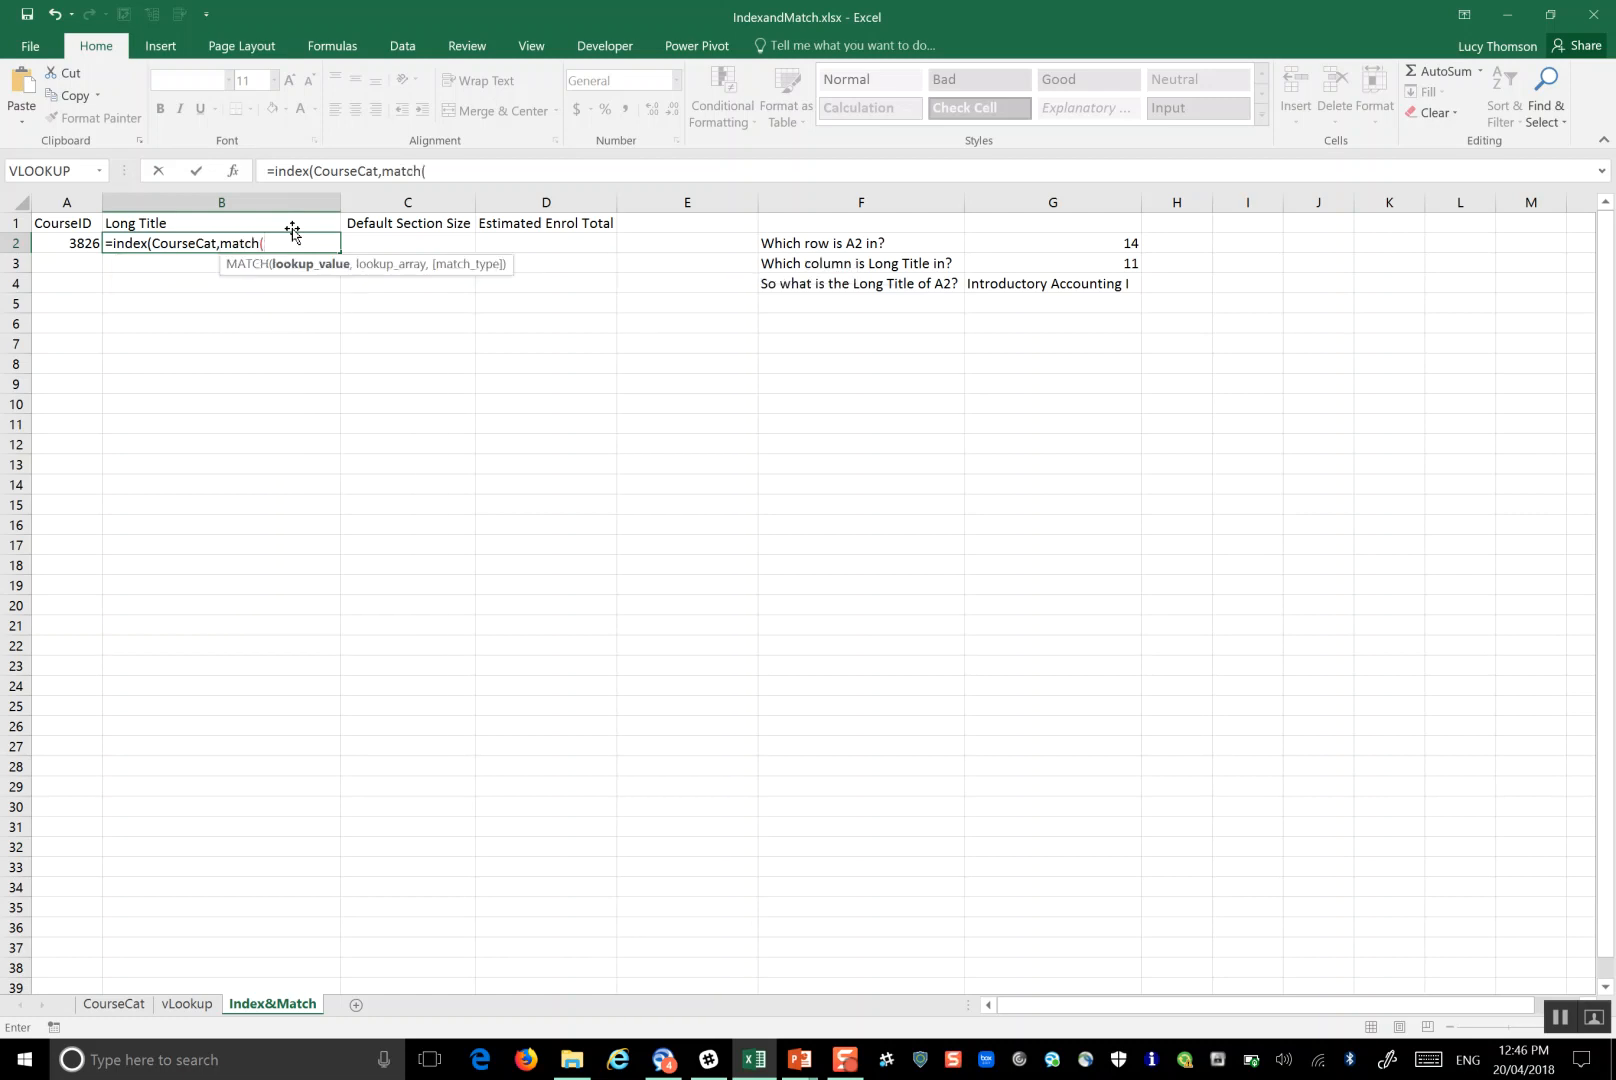
pyautogui.click(64, 243)
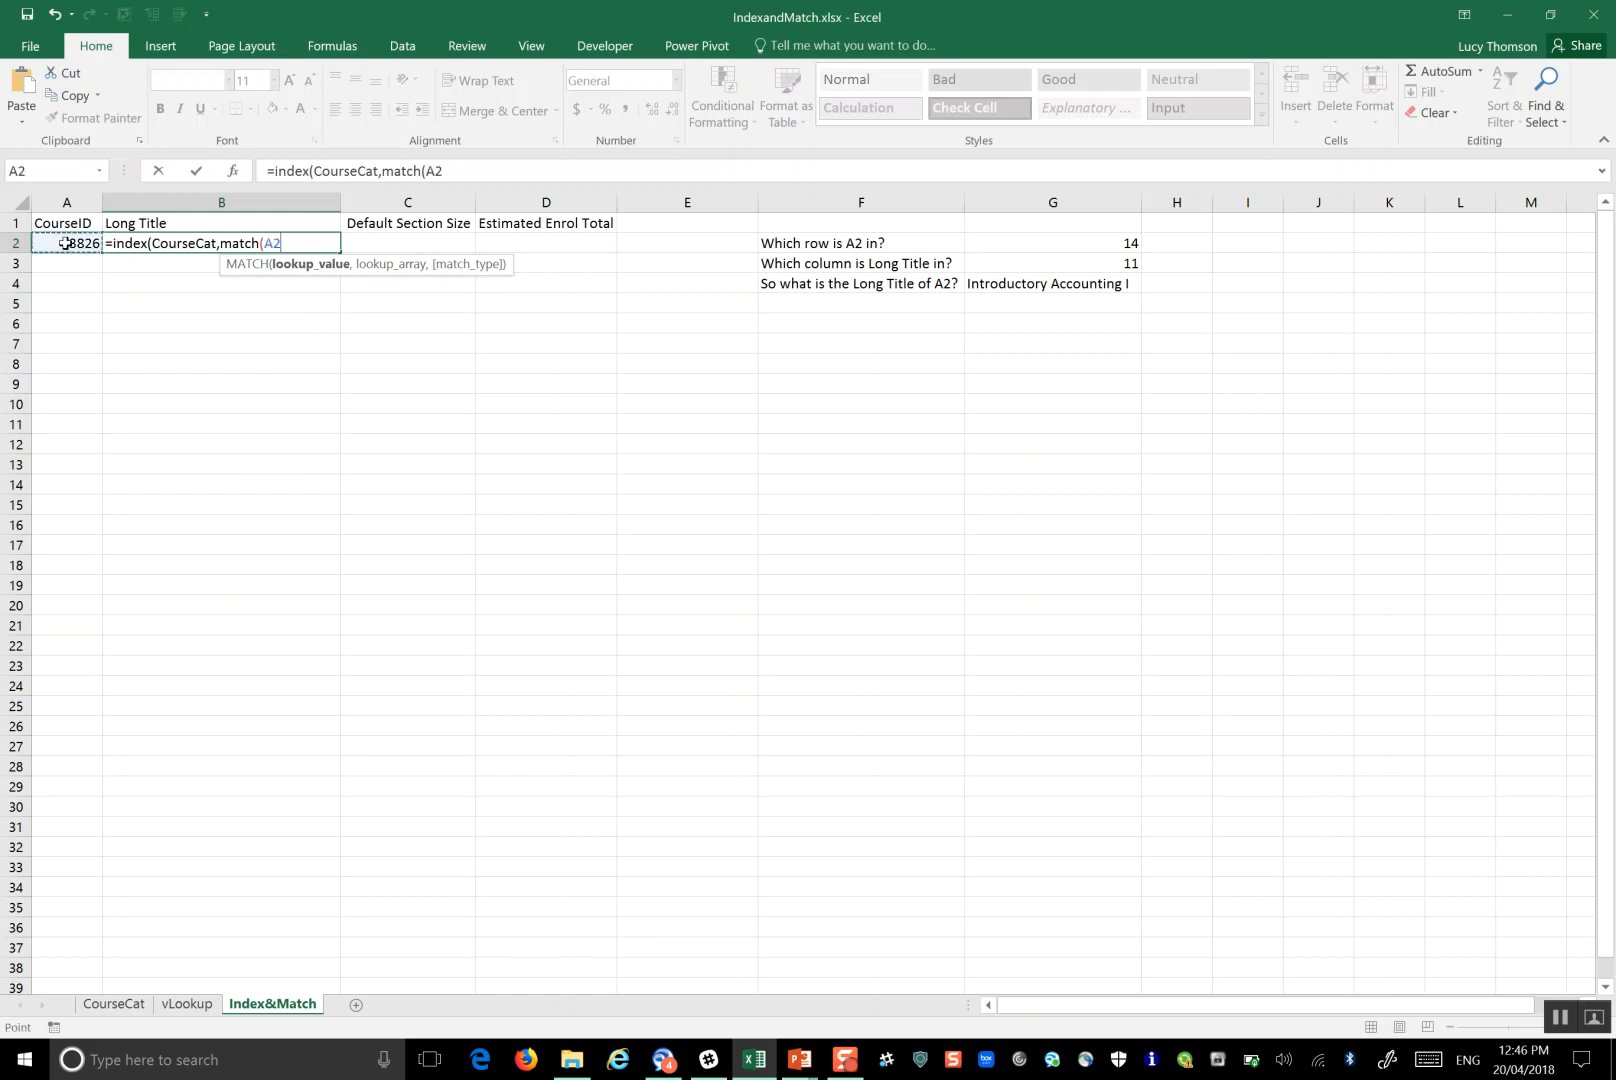
pyautogui.write(',')
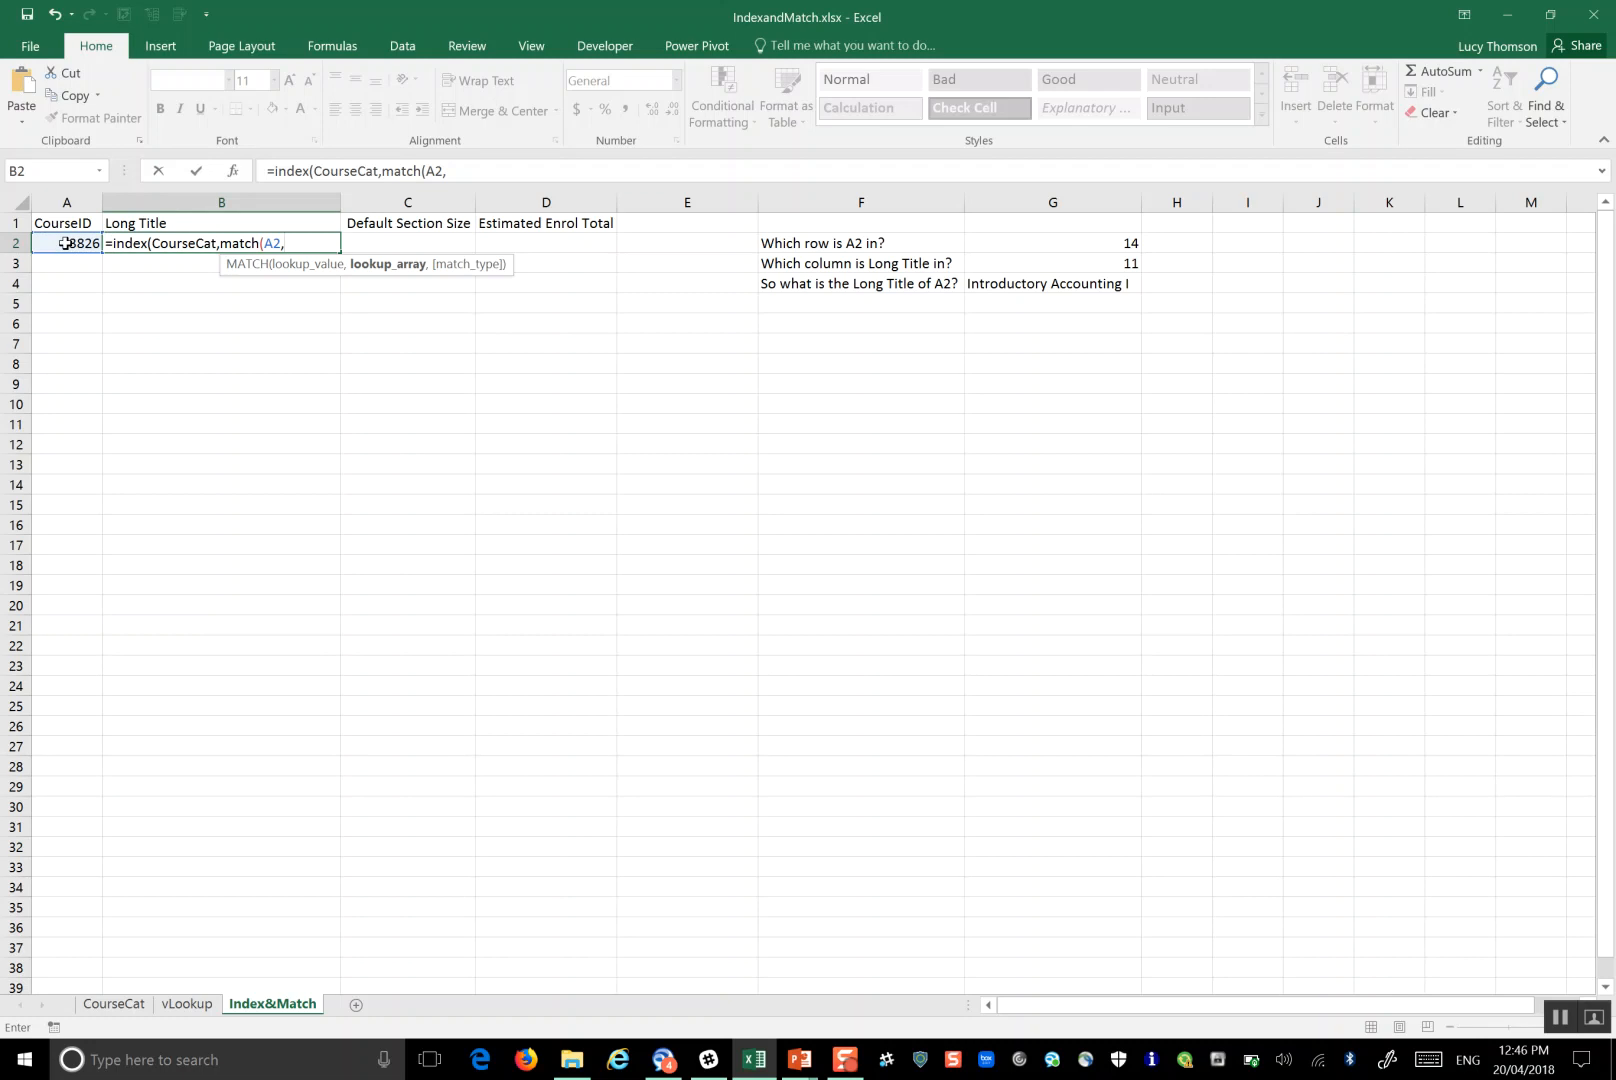
pyautogui.write('cou')
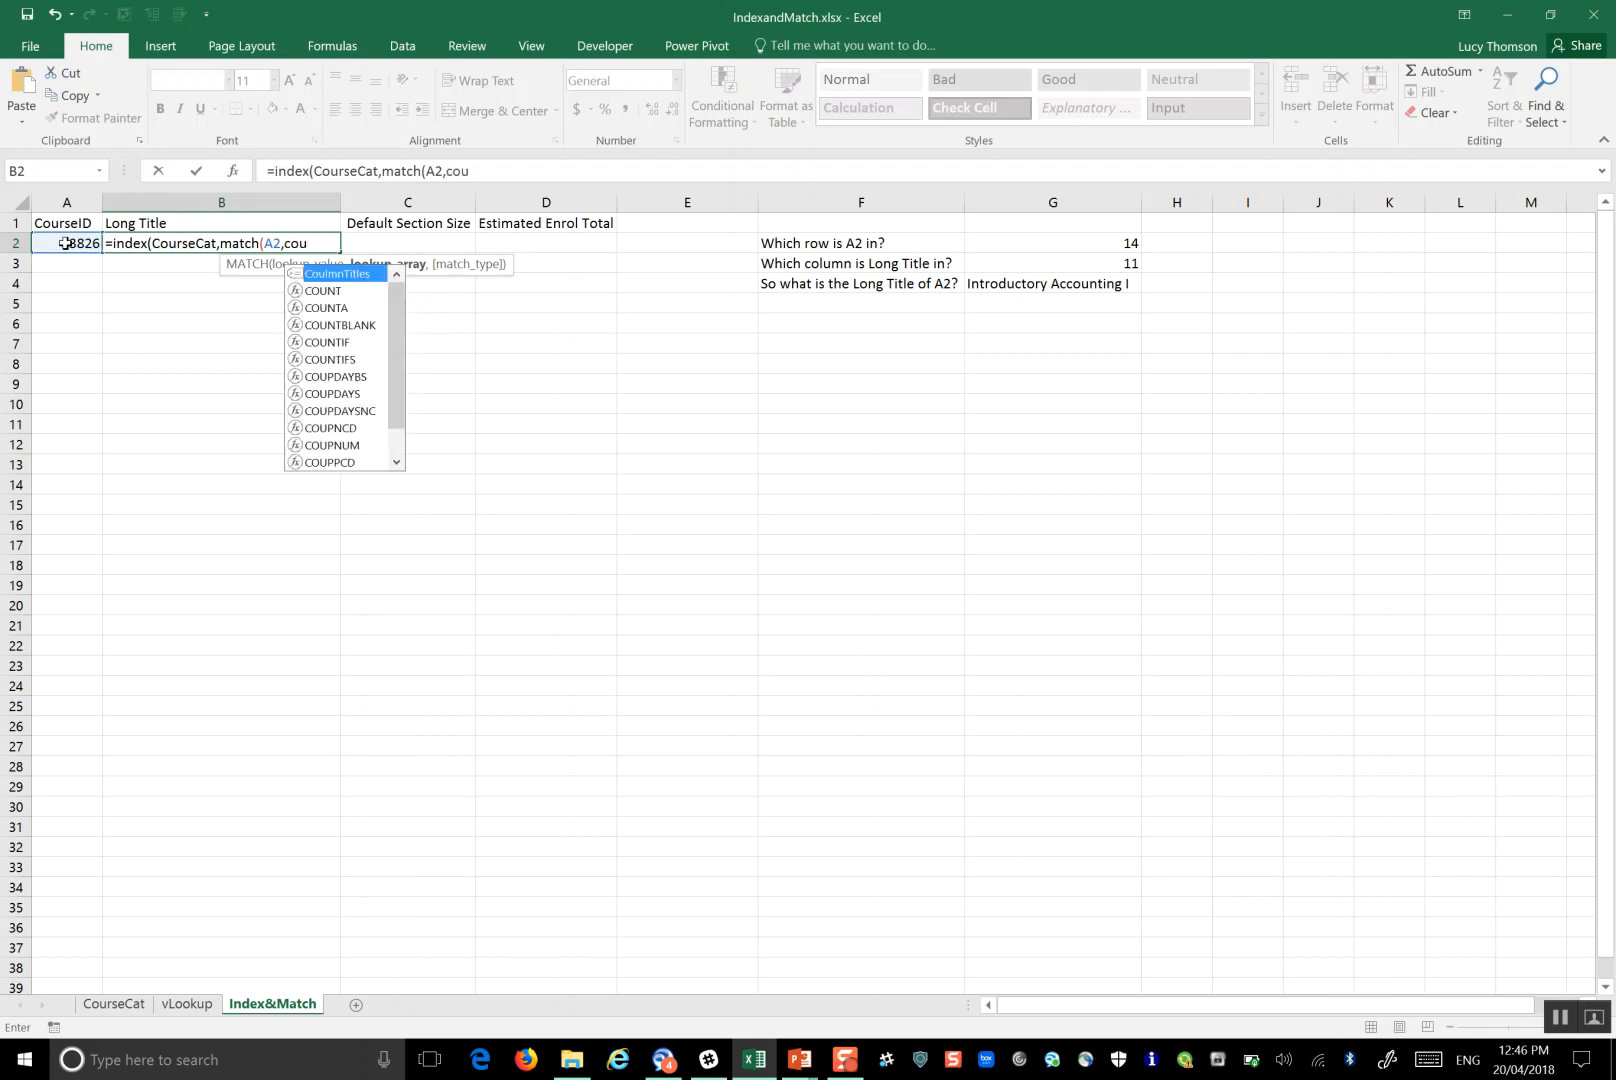
pyautogui.write('rs')
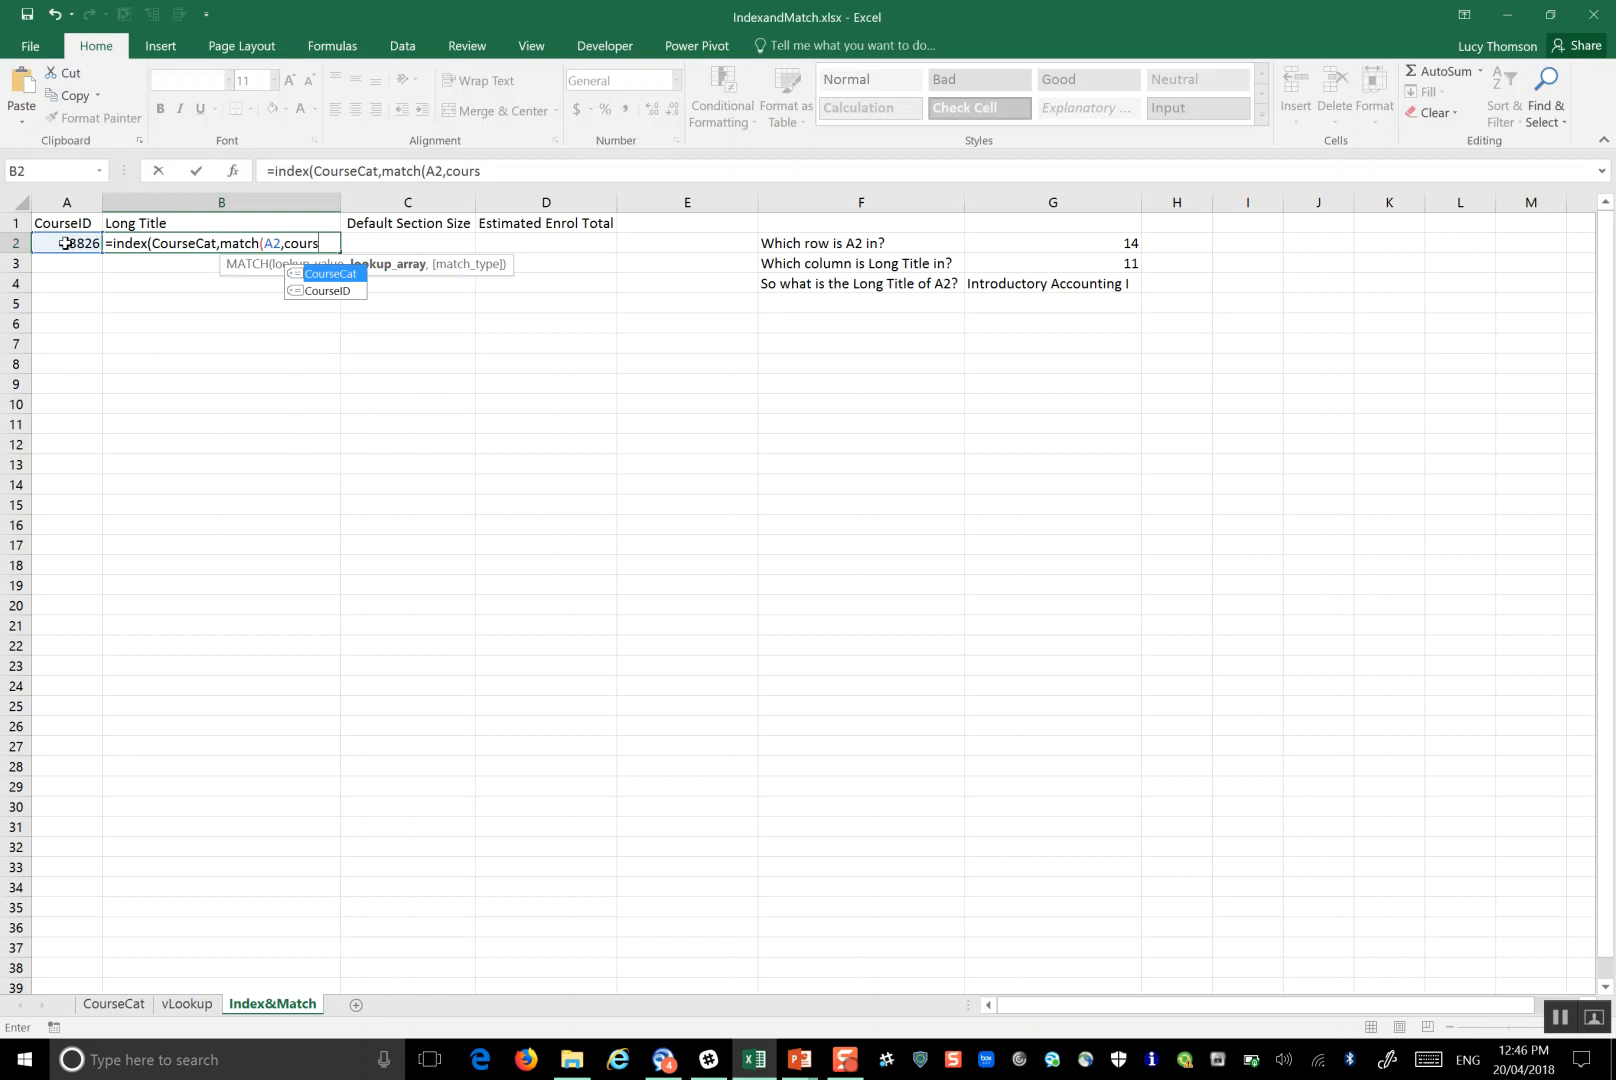
pyautogui.doubleClick(340, 290)
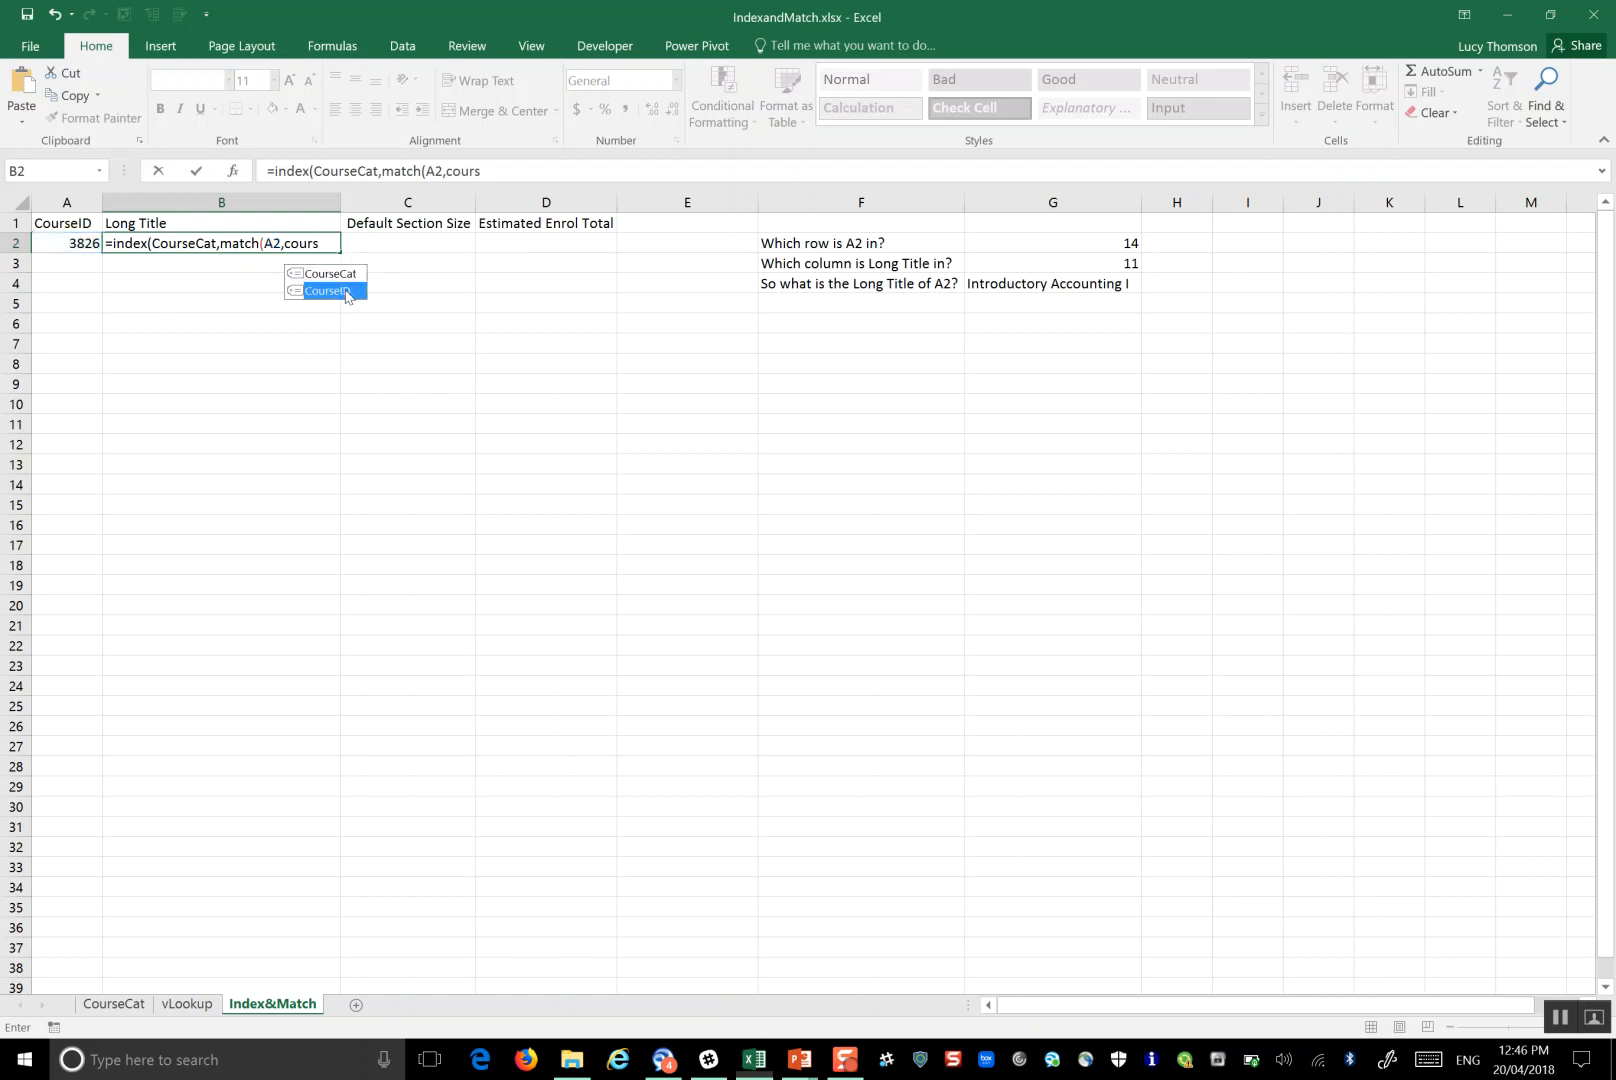
pyautogui.write(',0')
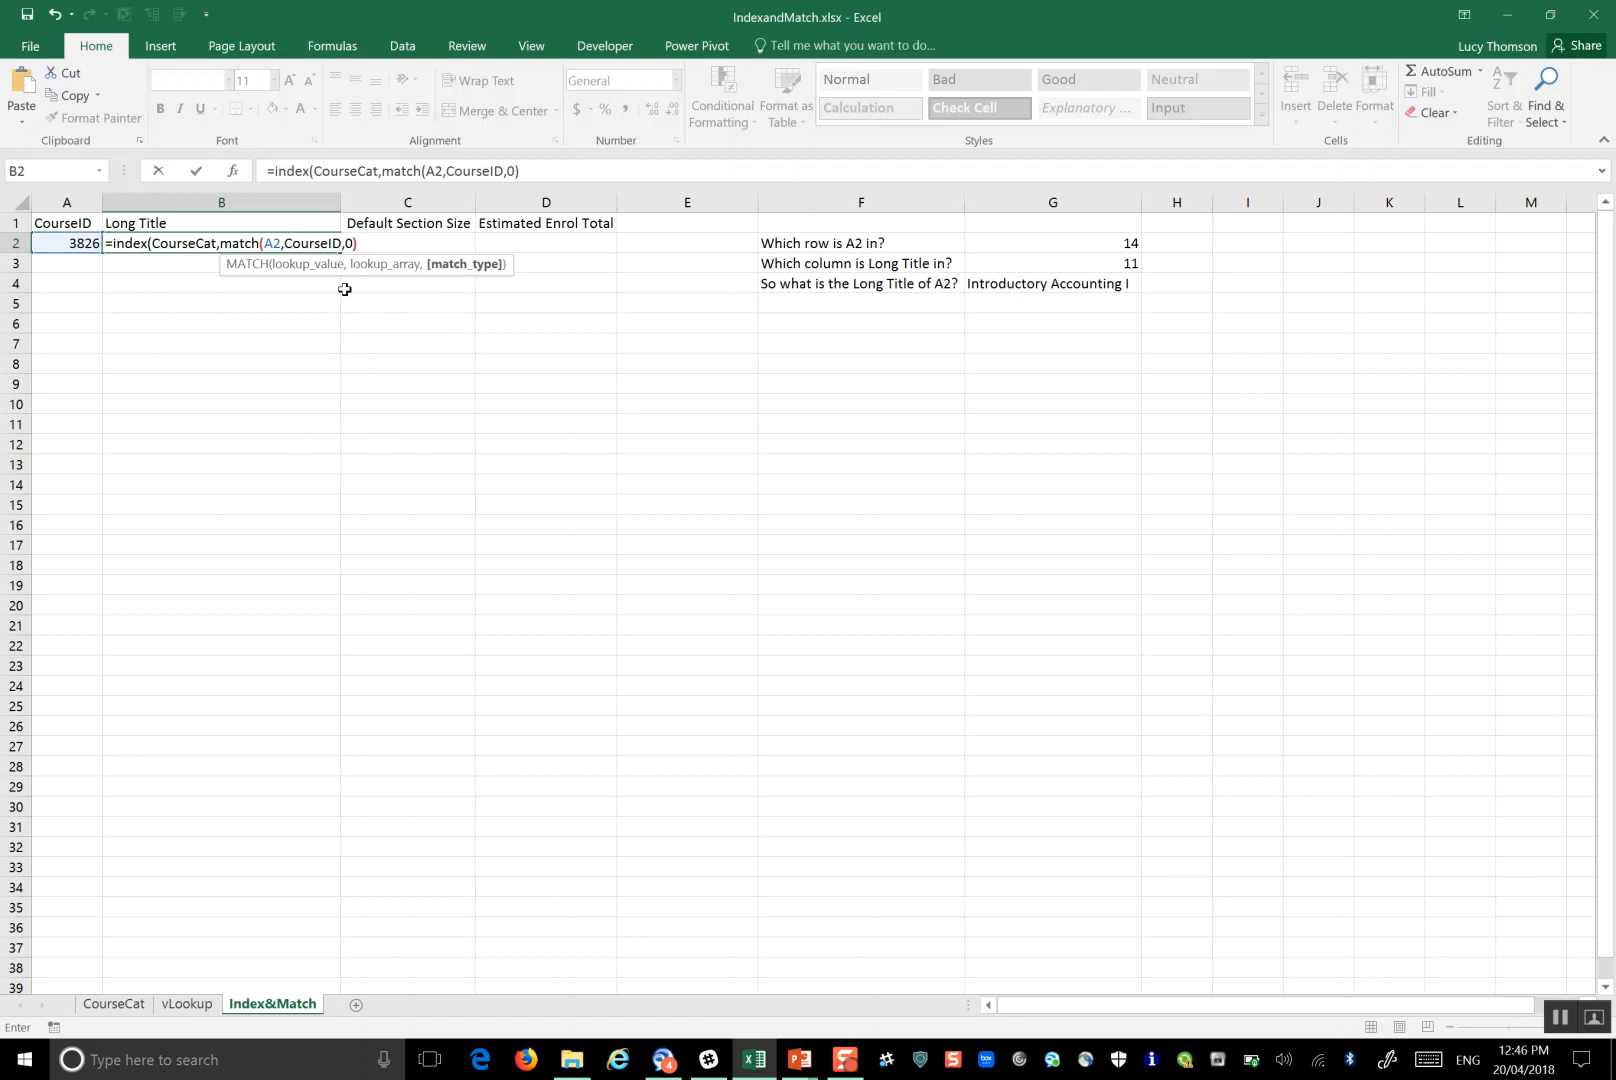
# Step: Complete the B2 formula with a nested MATCH as the column number, exactly matching B1 against the named range CoulmnTitles
pyautogui.write('),')
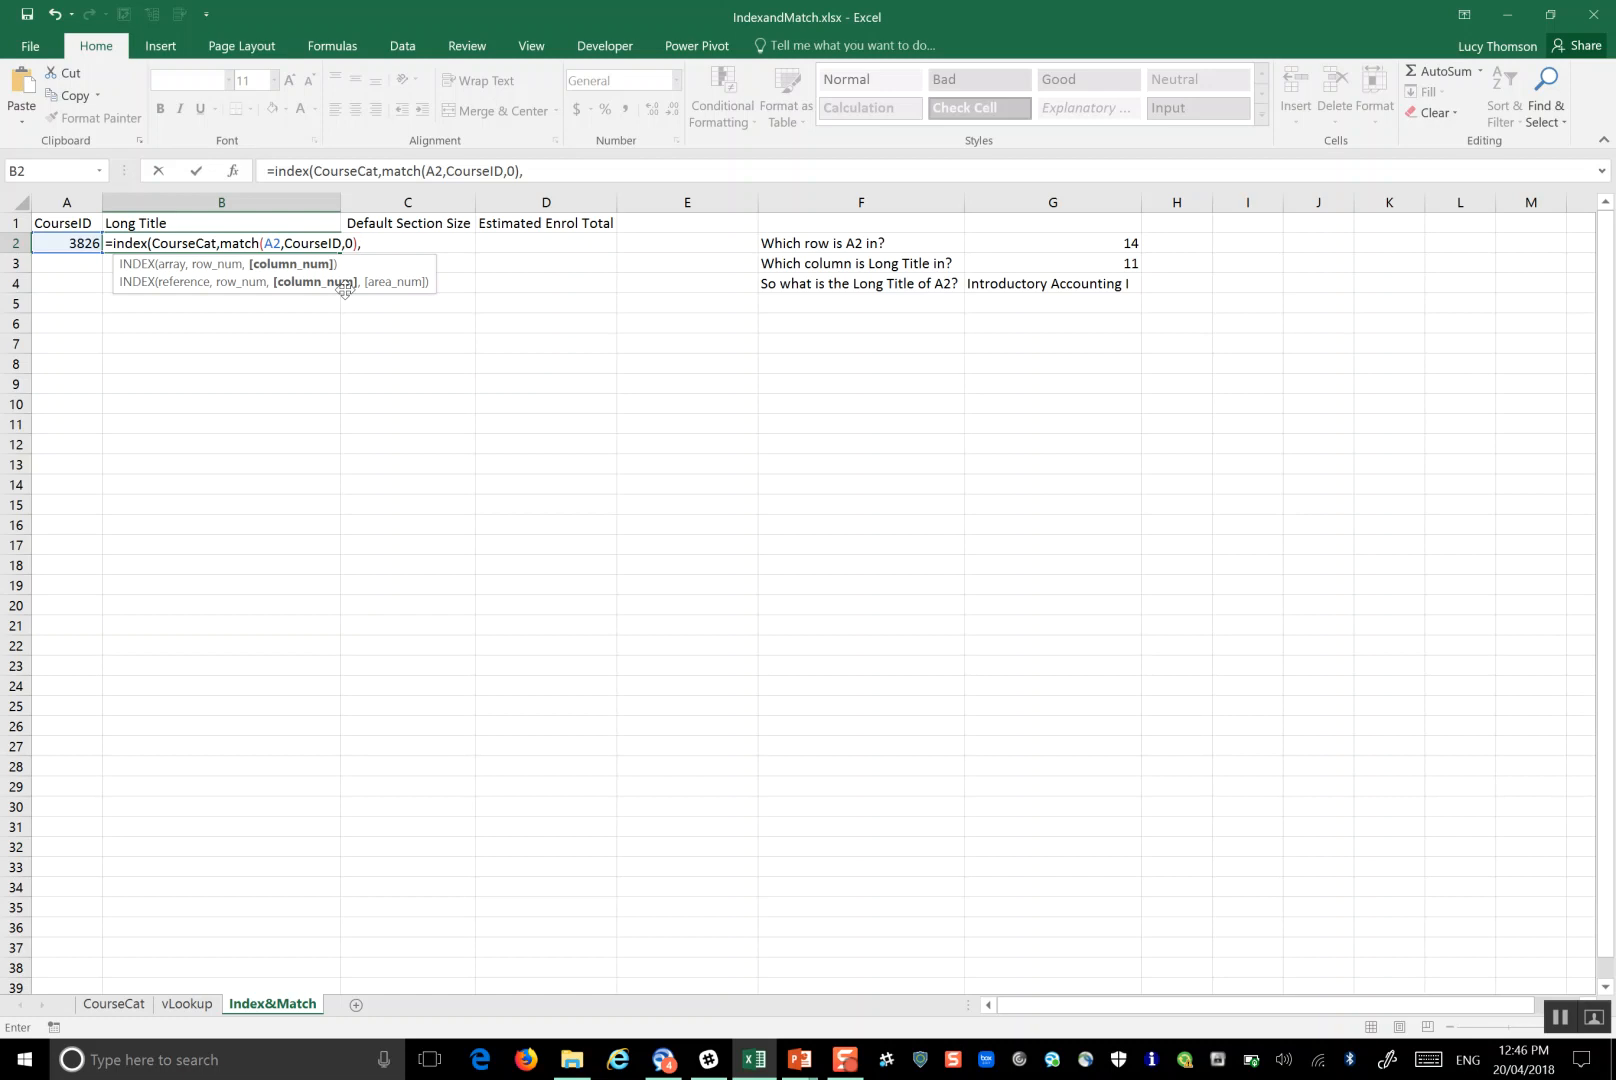
pyautogui.write('mat')
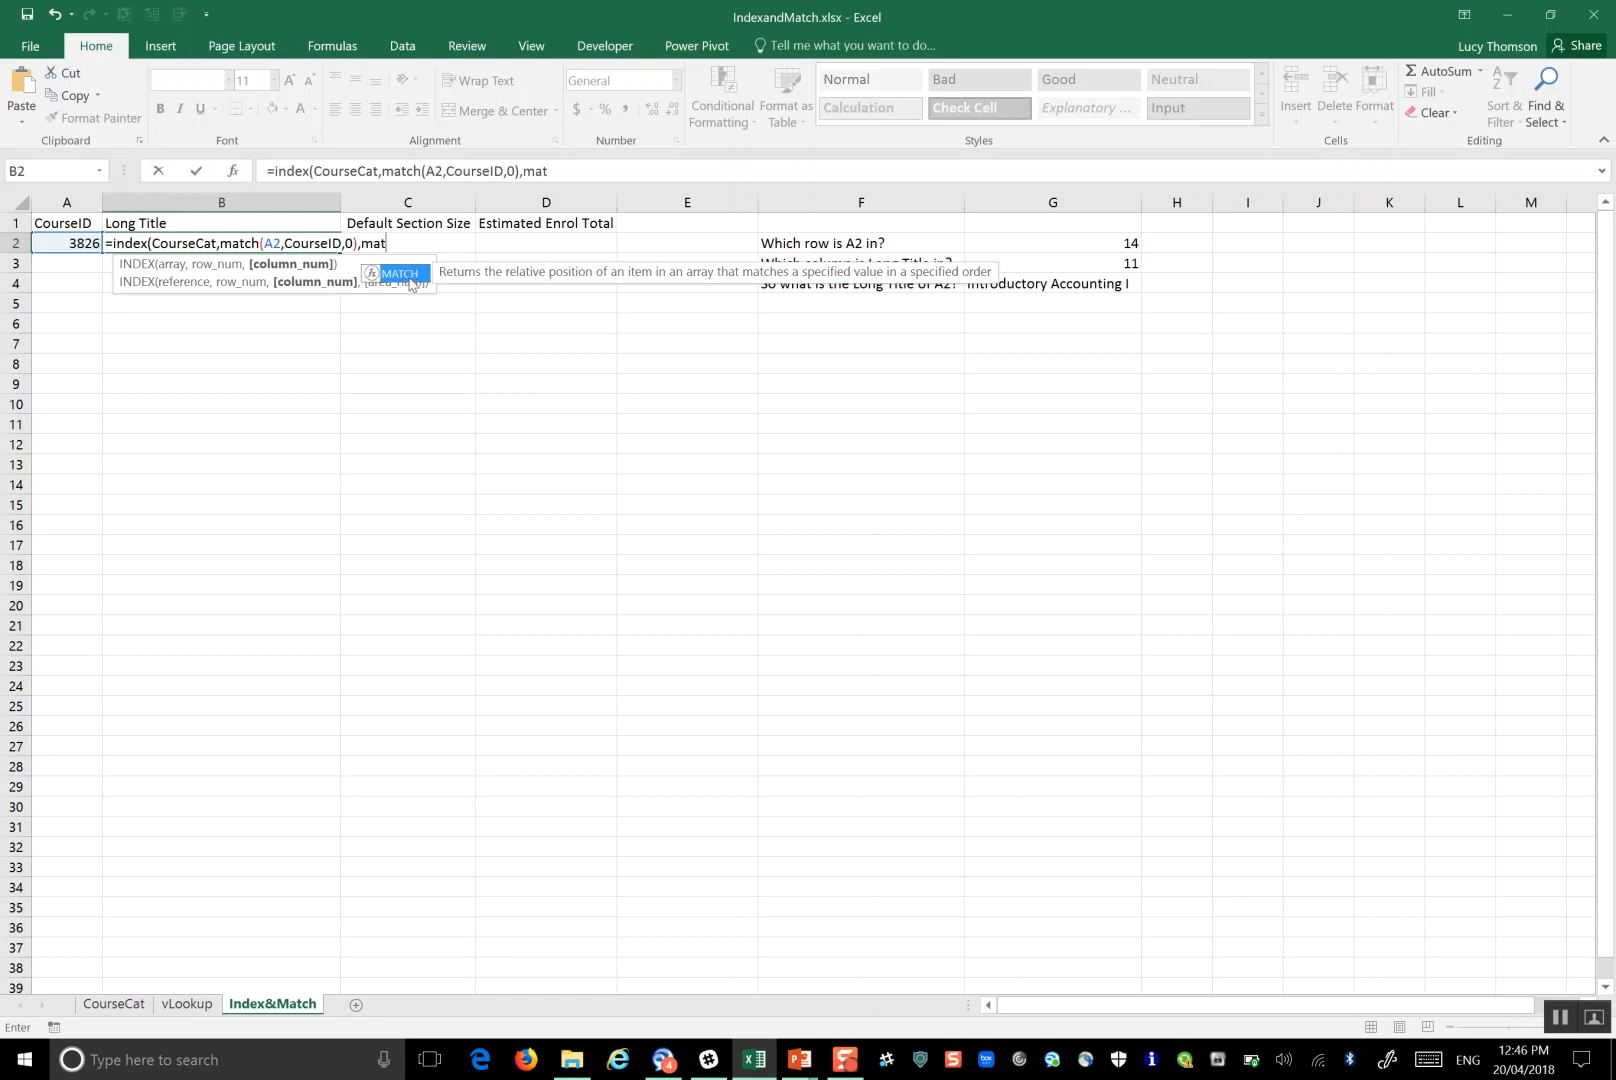
pyautogui.doubleClick(410, 278)
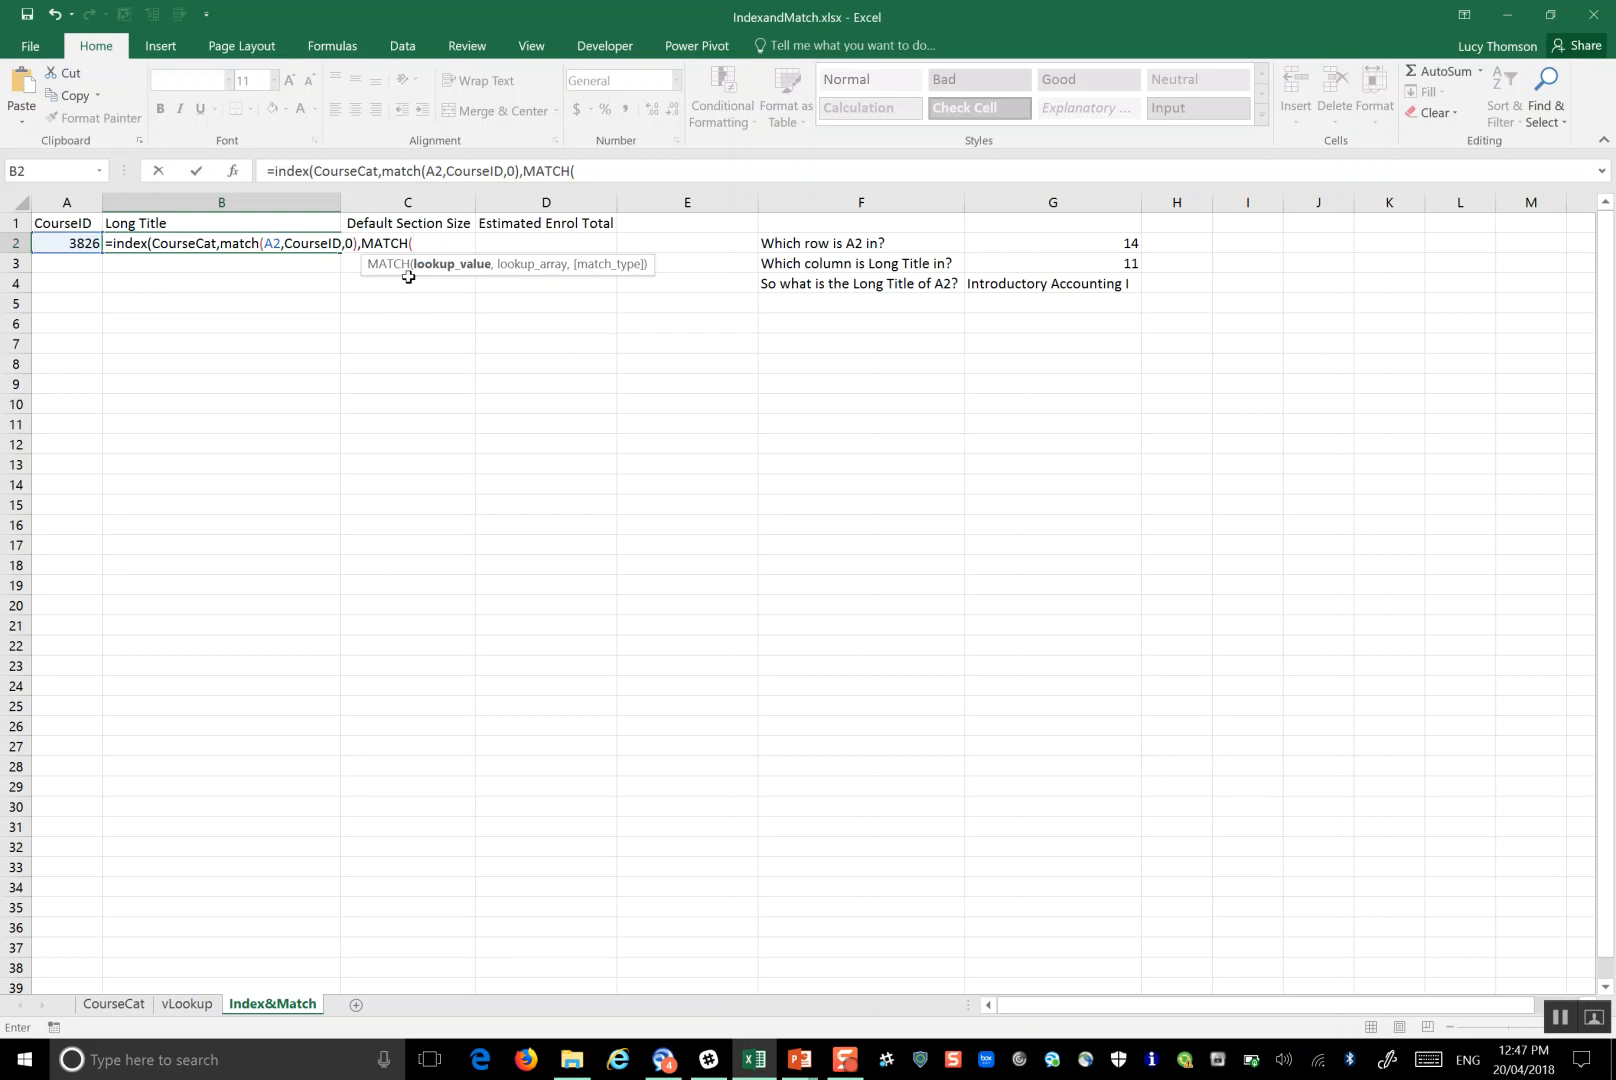
pyautogui.click(297, 220)
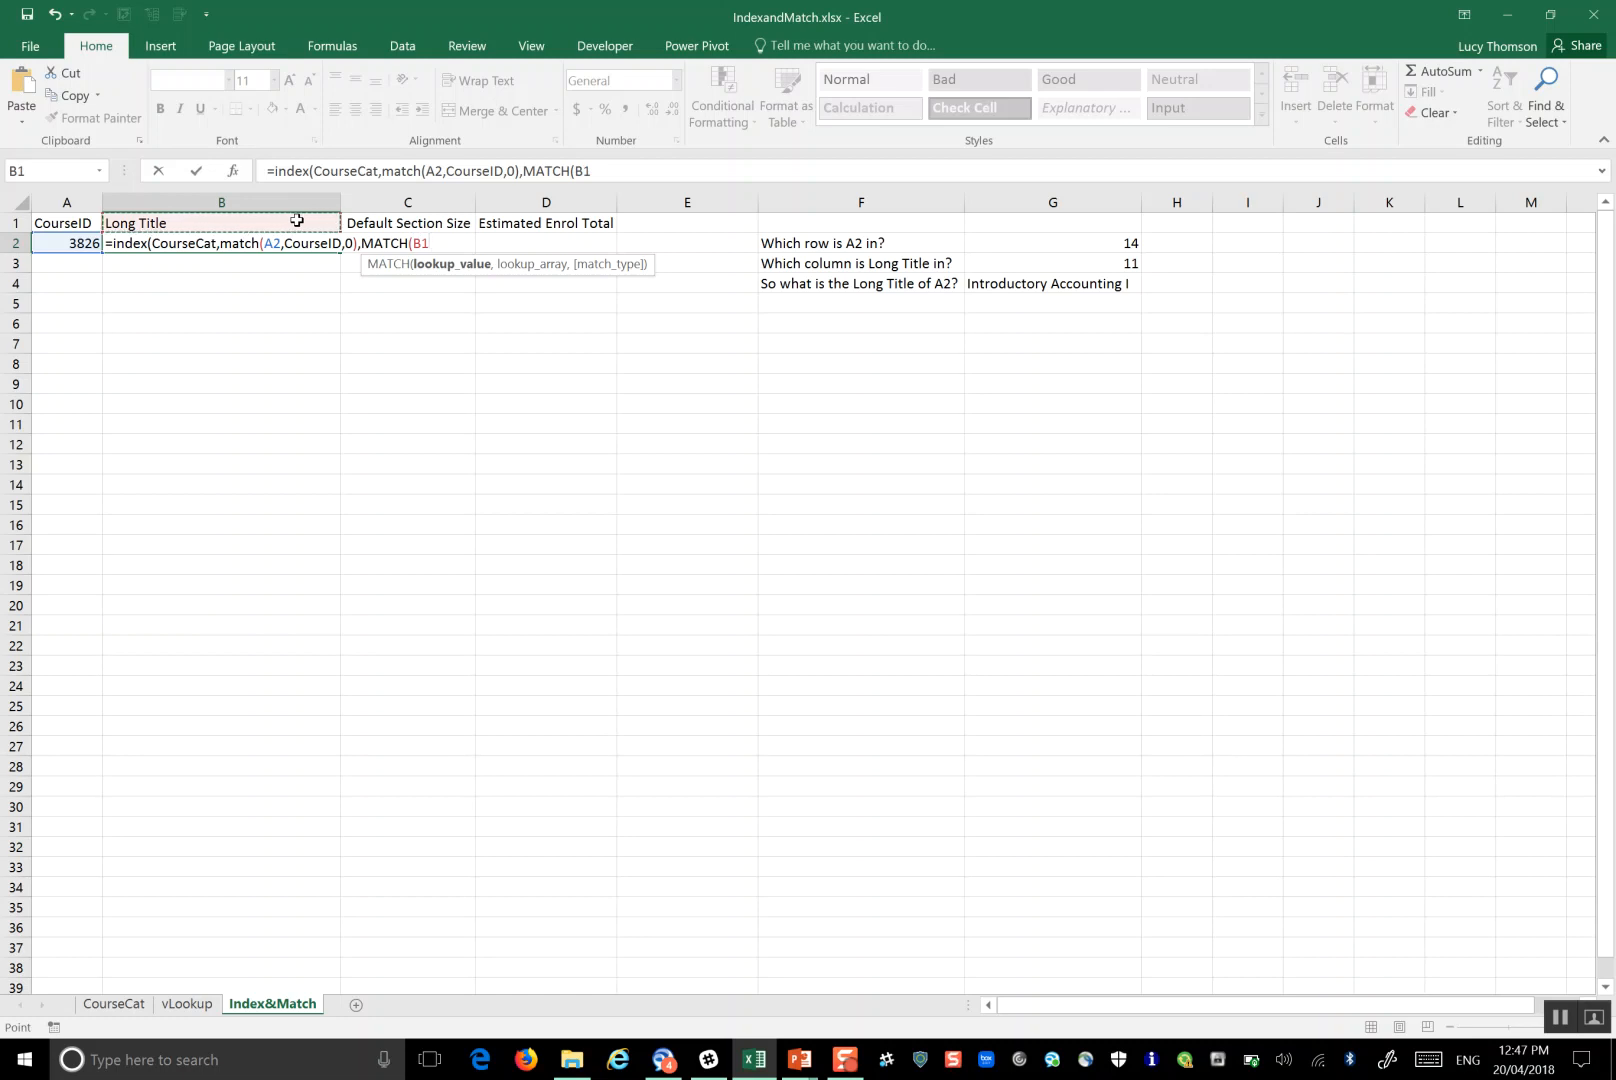
pyautogui.write(',')
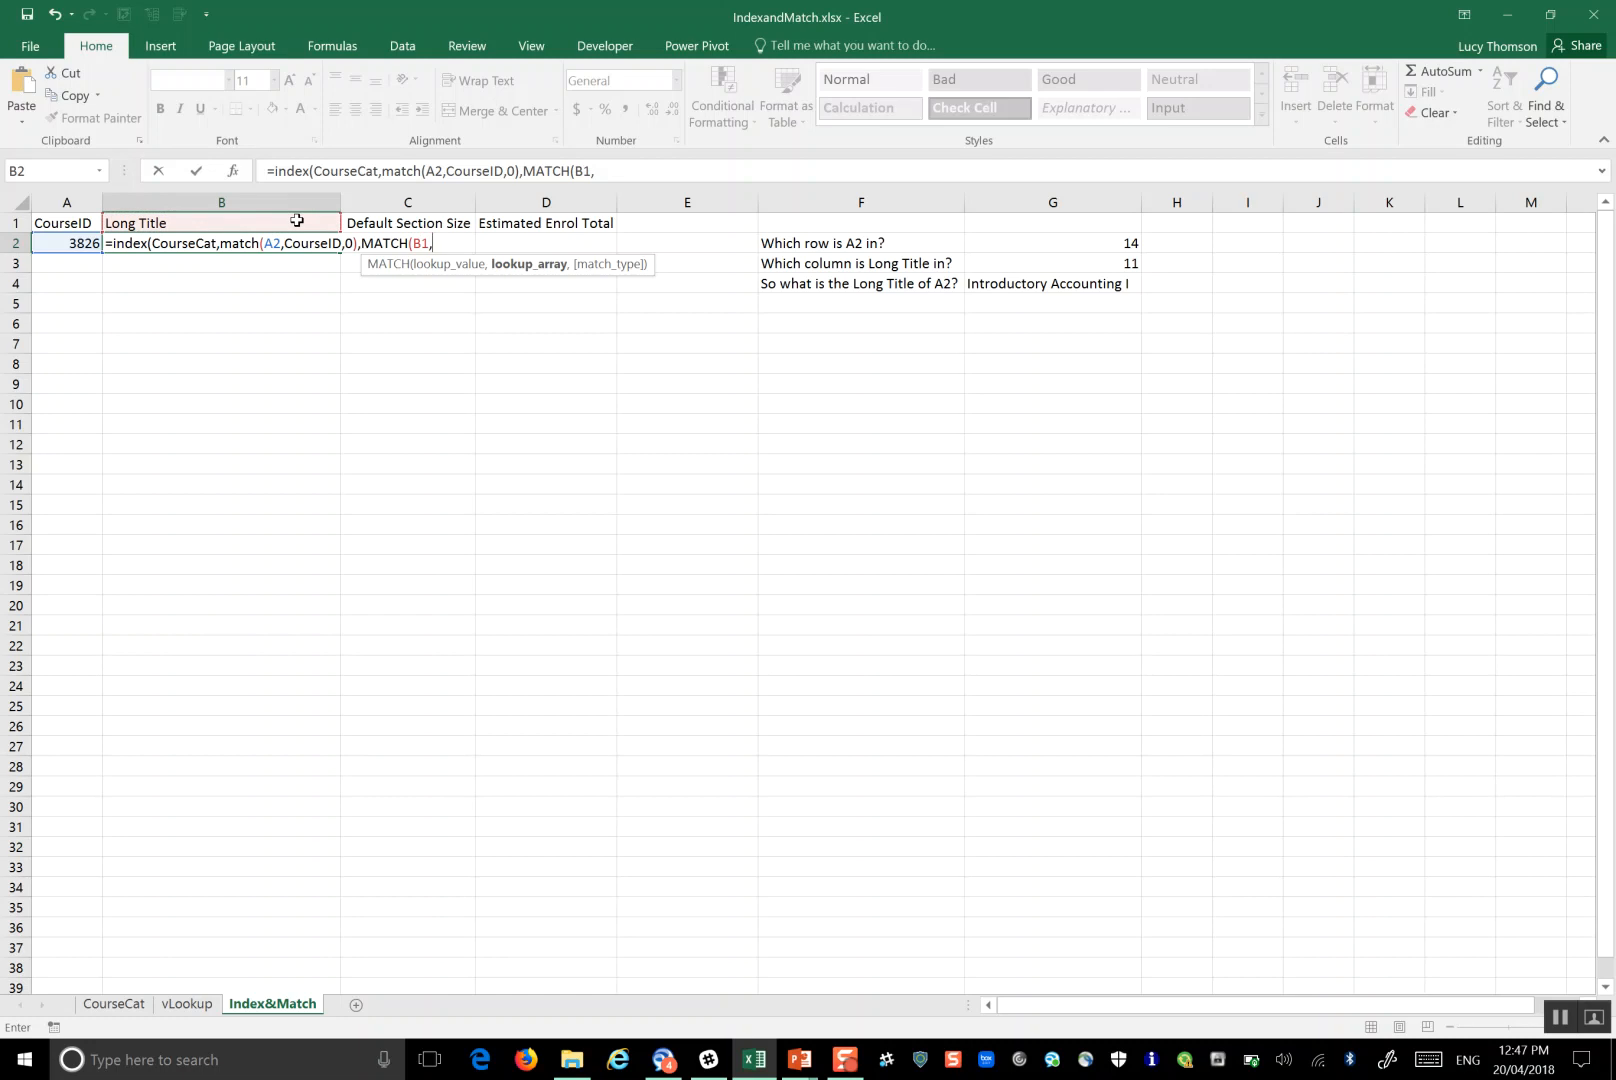
pyautogui.press('F3')
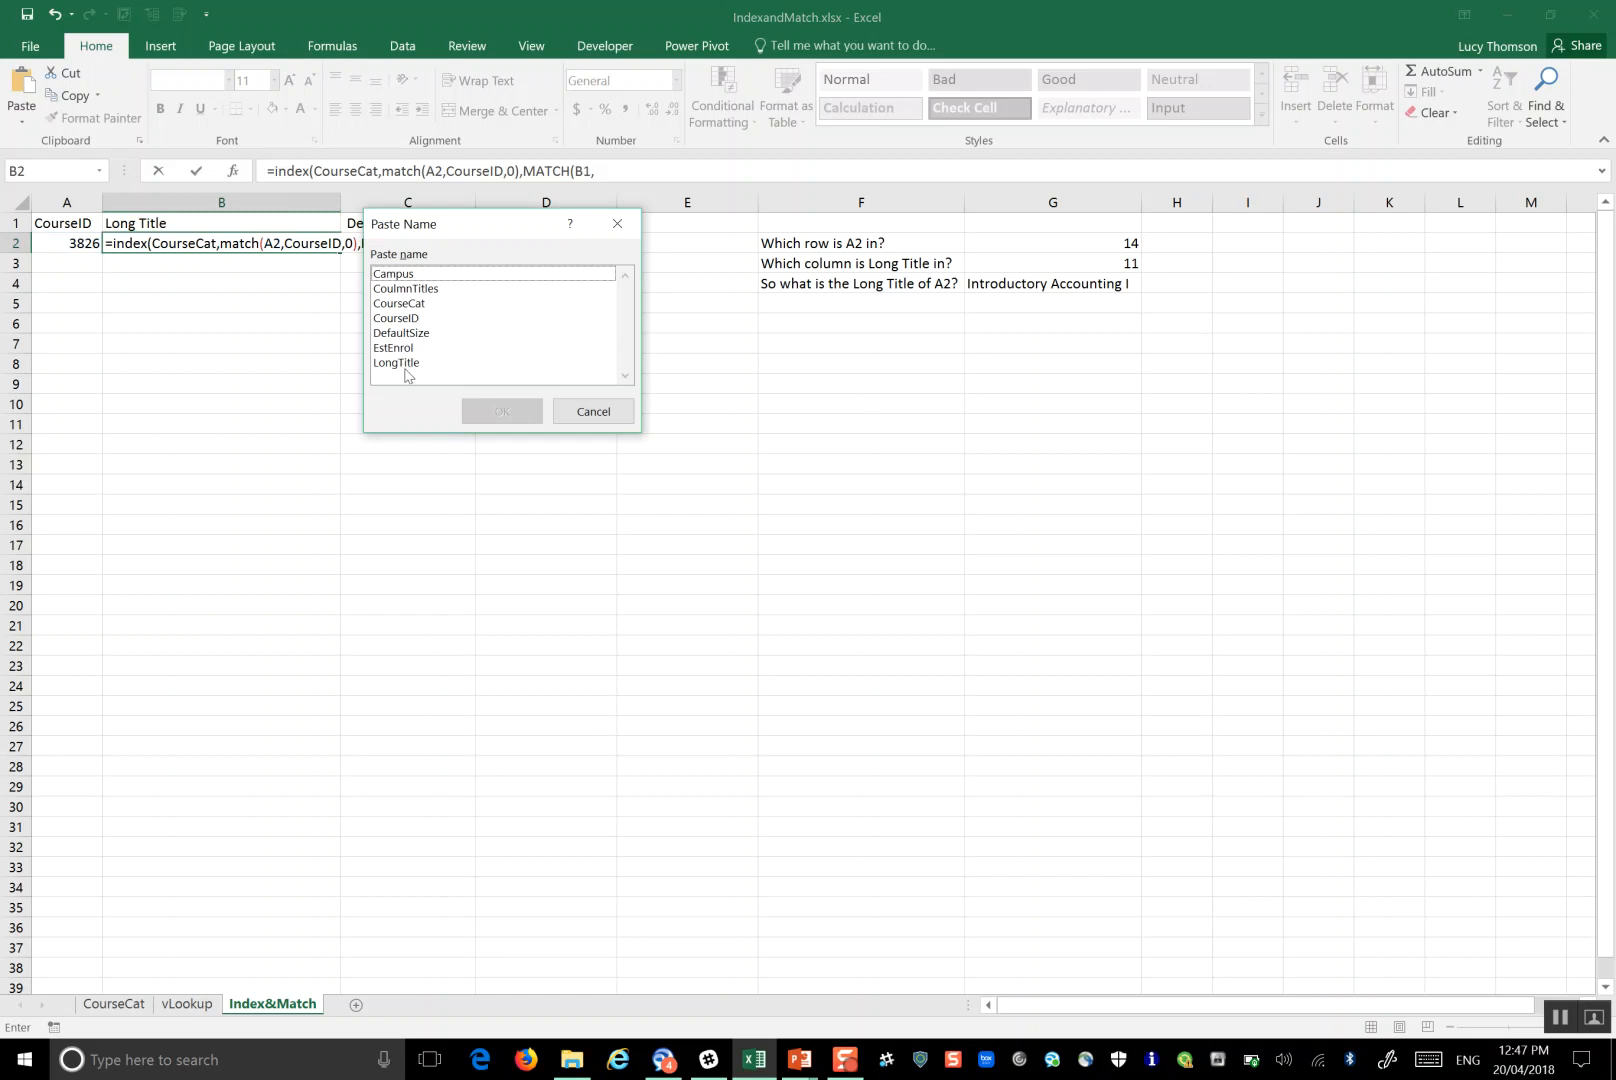
pyautogui.click(424, 291)
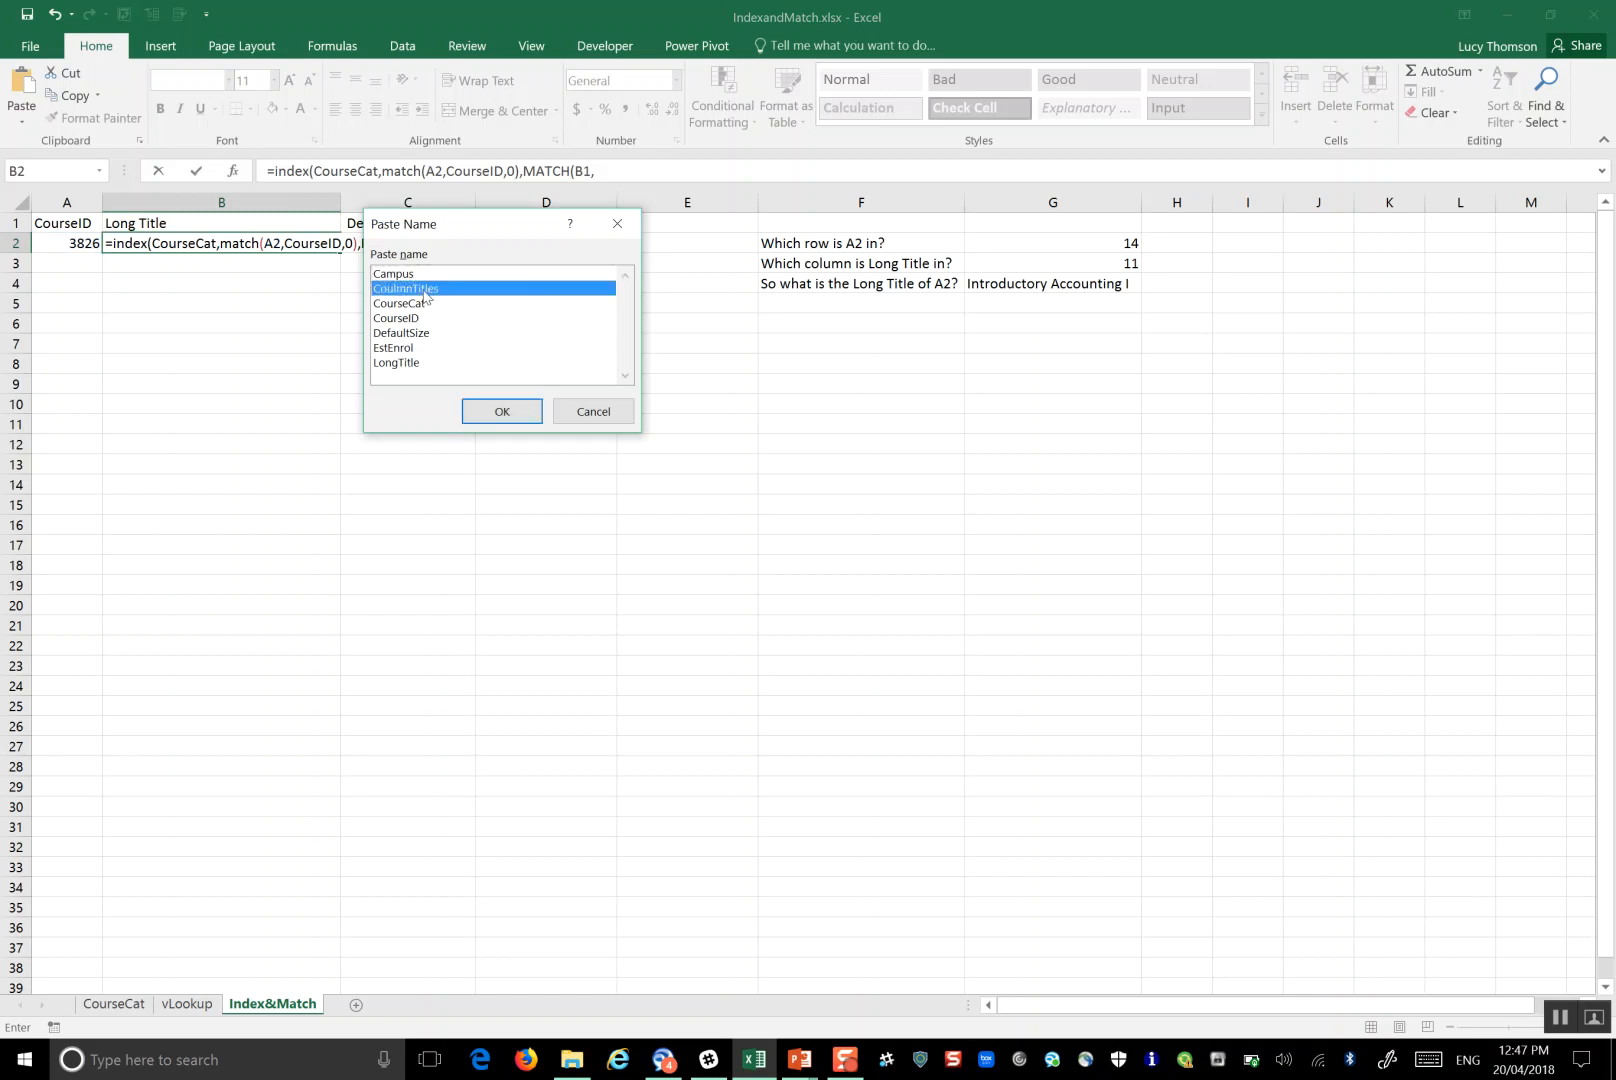
pyautogui.click(501, 412)
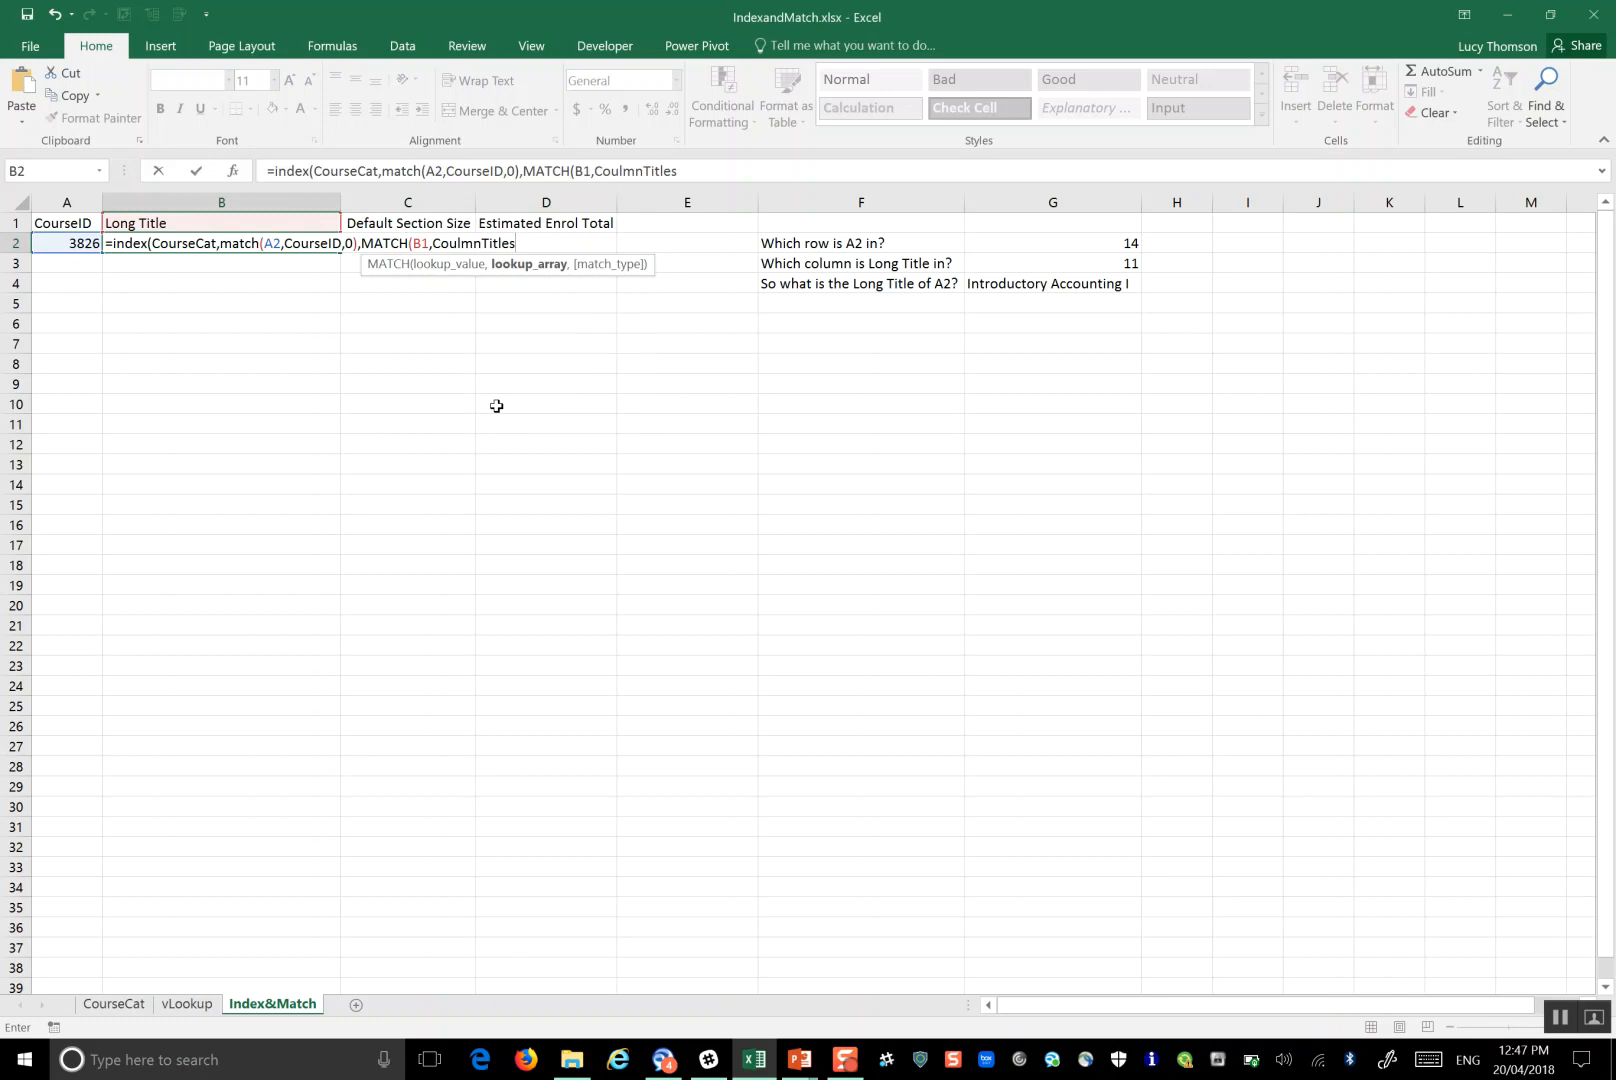
pyautogui.write(',')
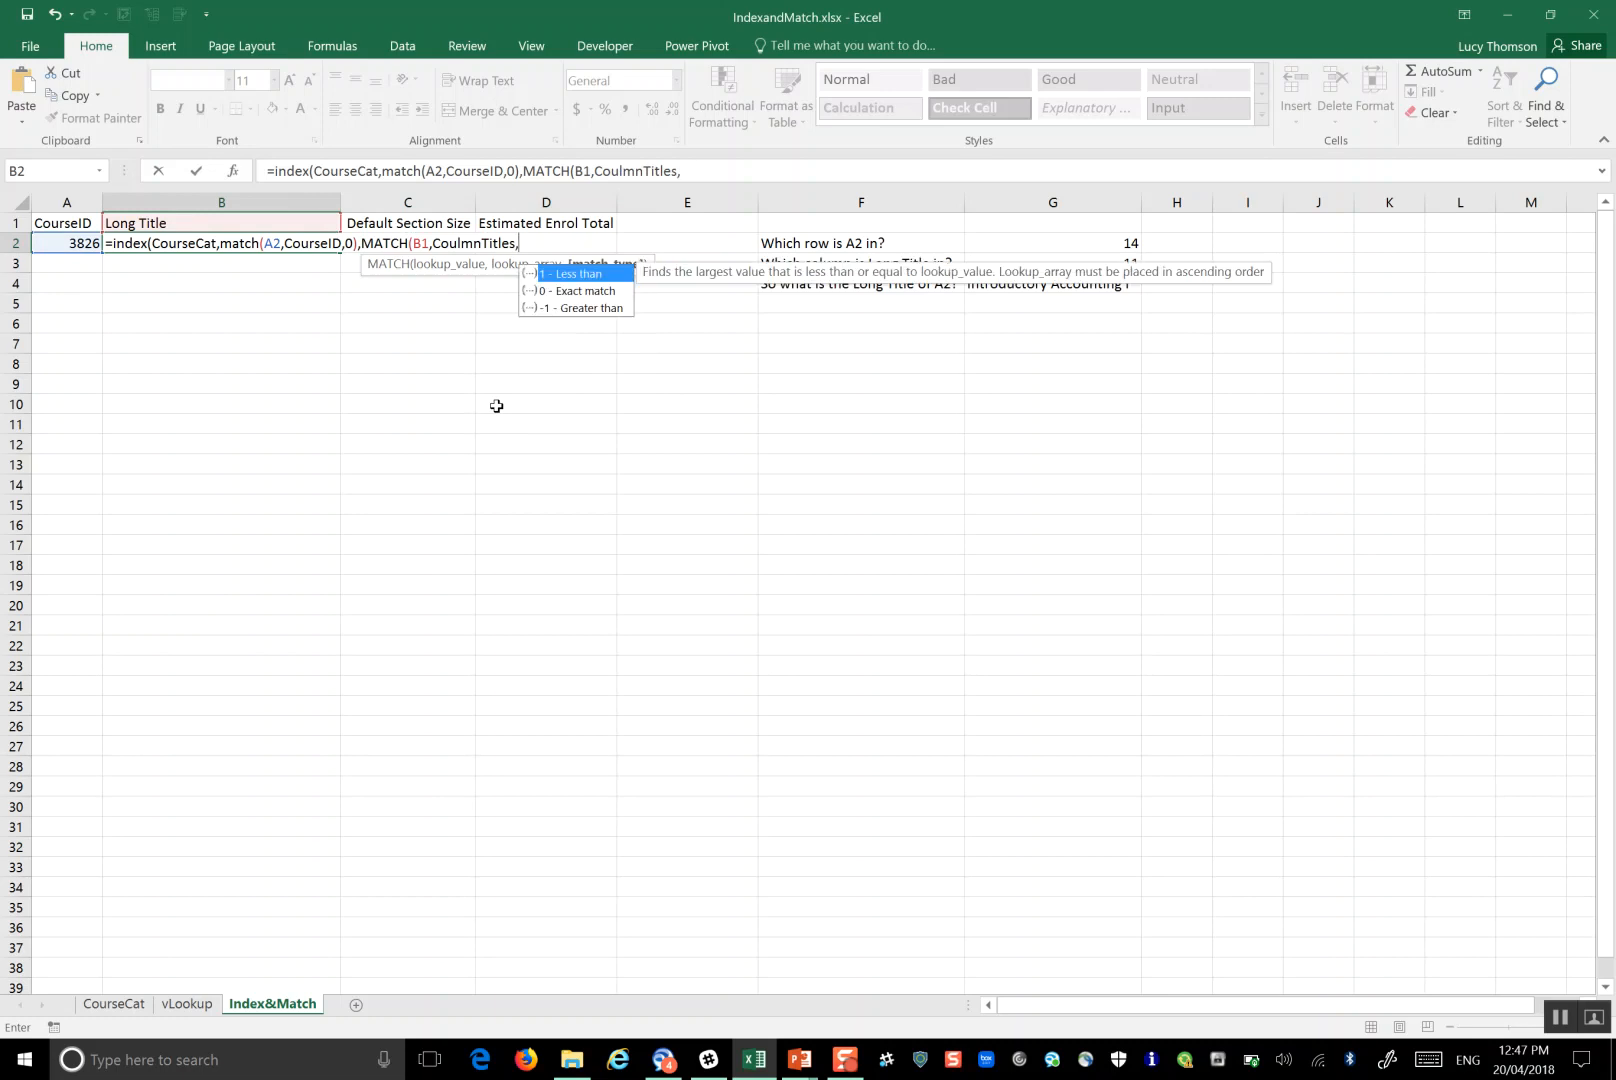
pyautogui.write('0))')
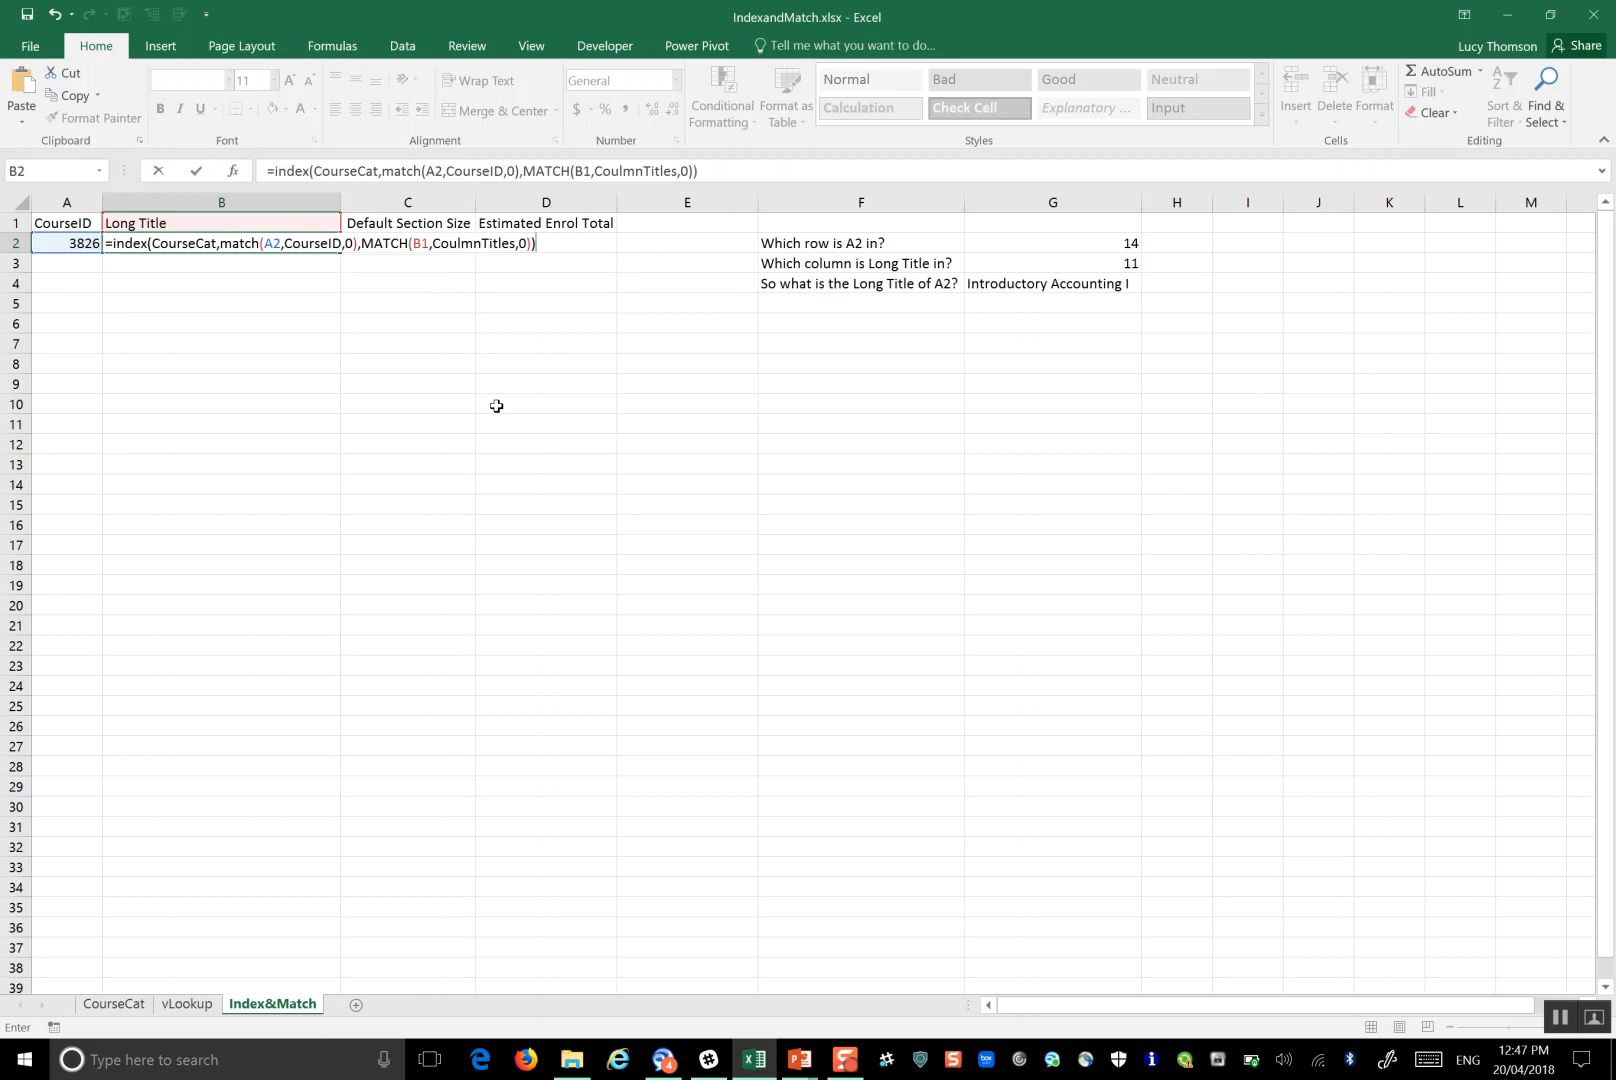
pyautogui.press('Return')
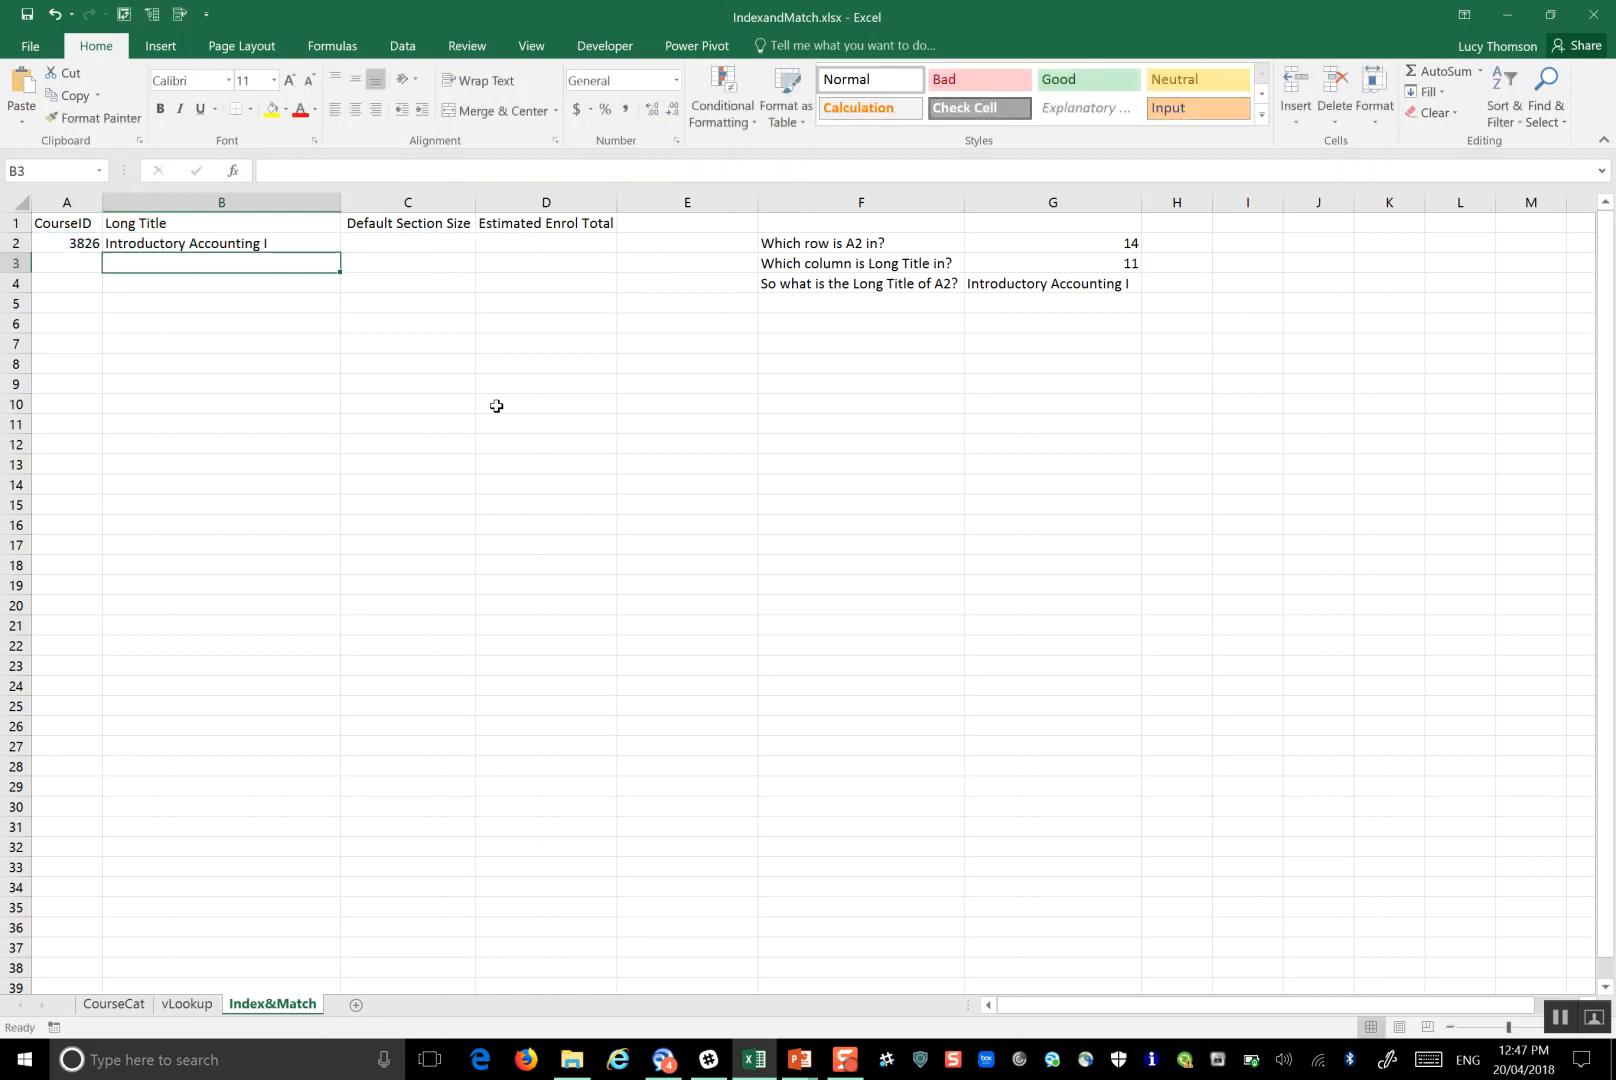
# Step: Make the A2 reference in the B2 formula absolute as $A$2
pyautogui.click(281, 245)
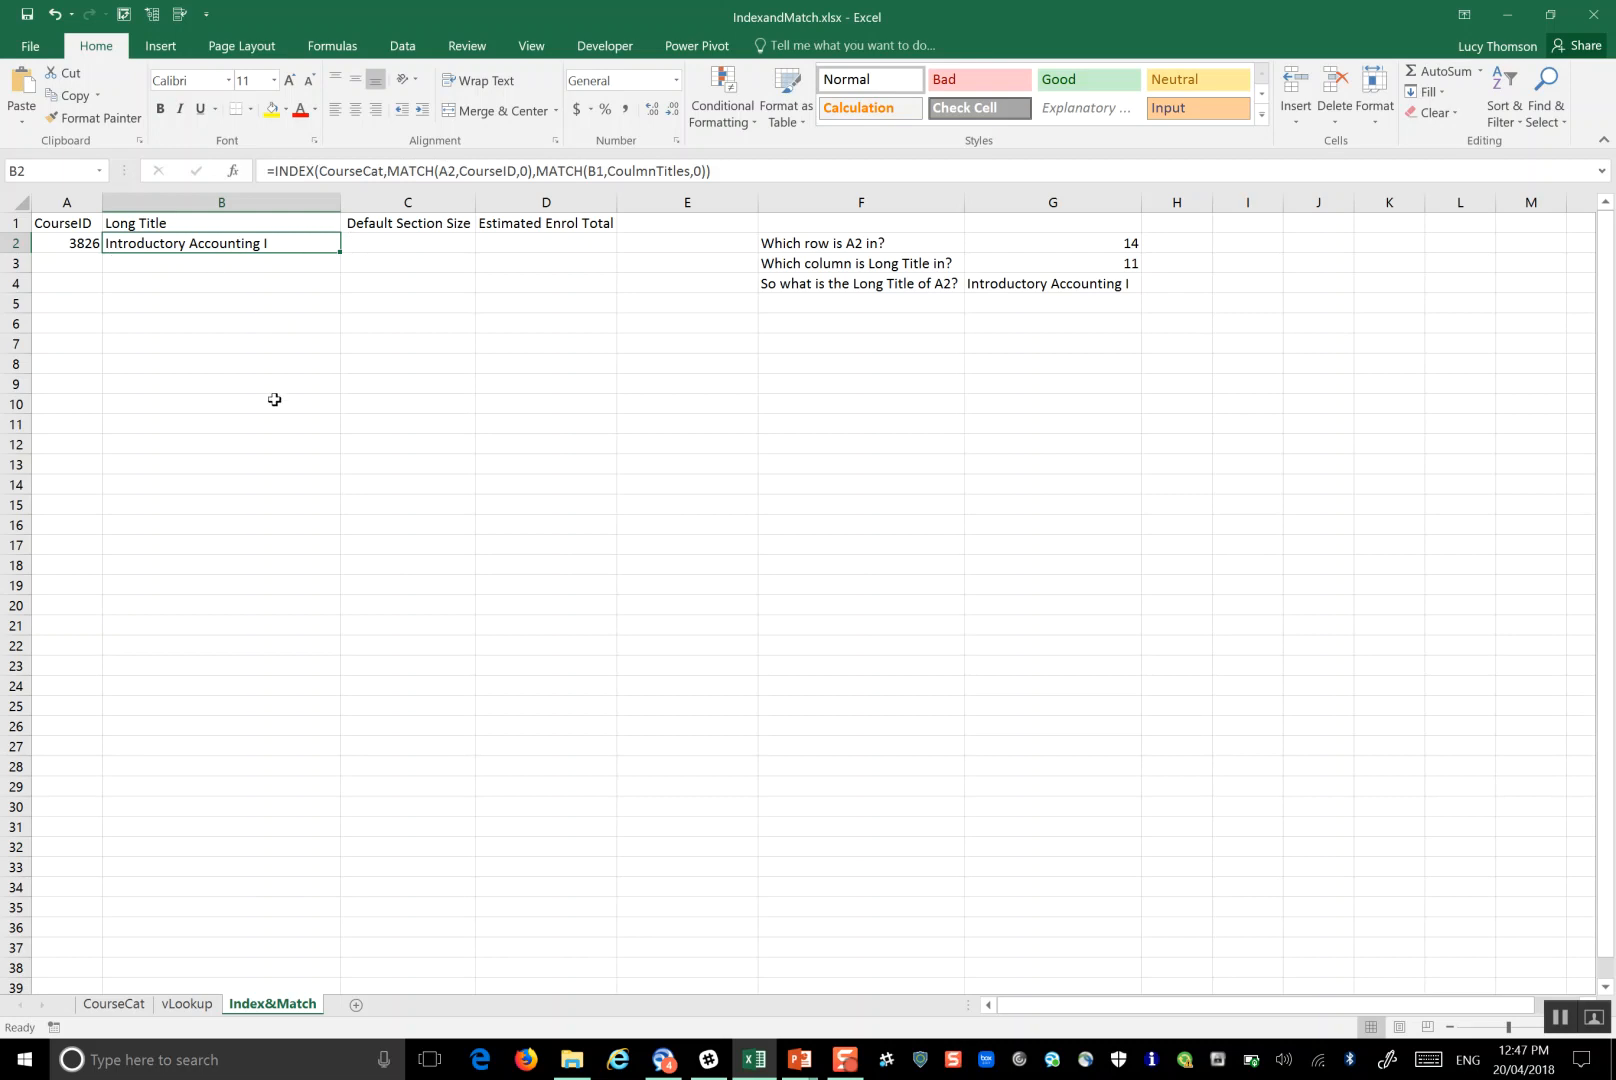
pyautogui.click(74, 243)
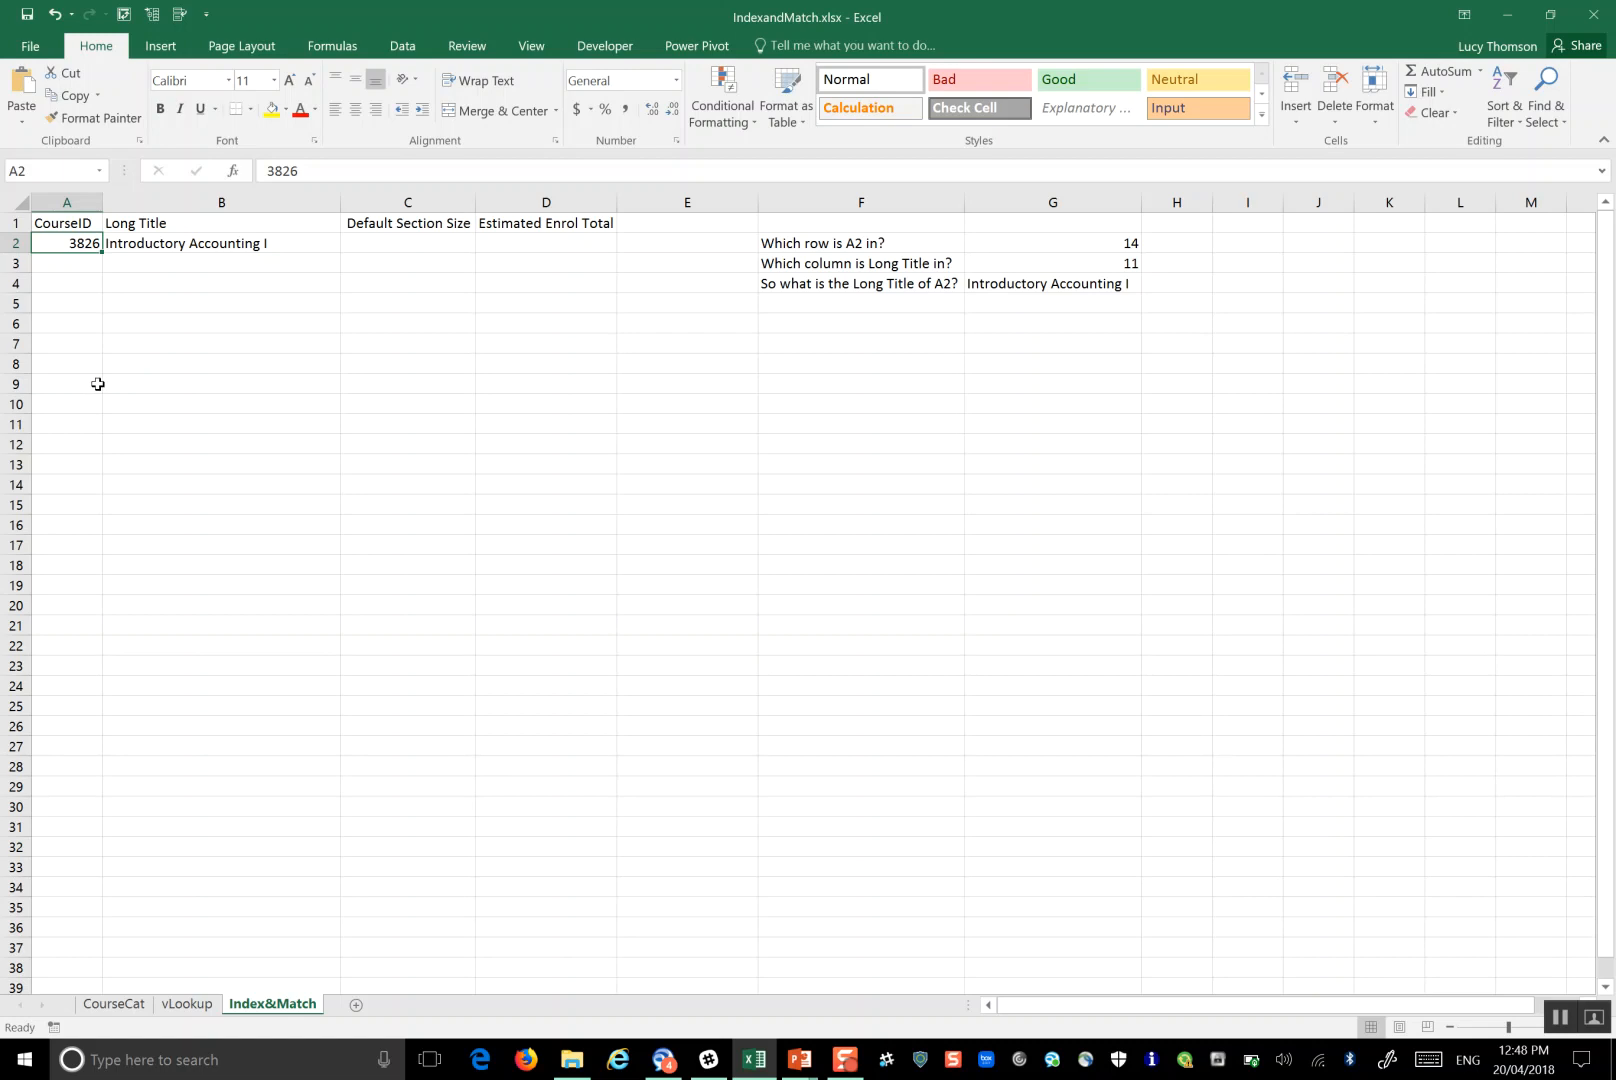
pyautogui.click(189, 250)
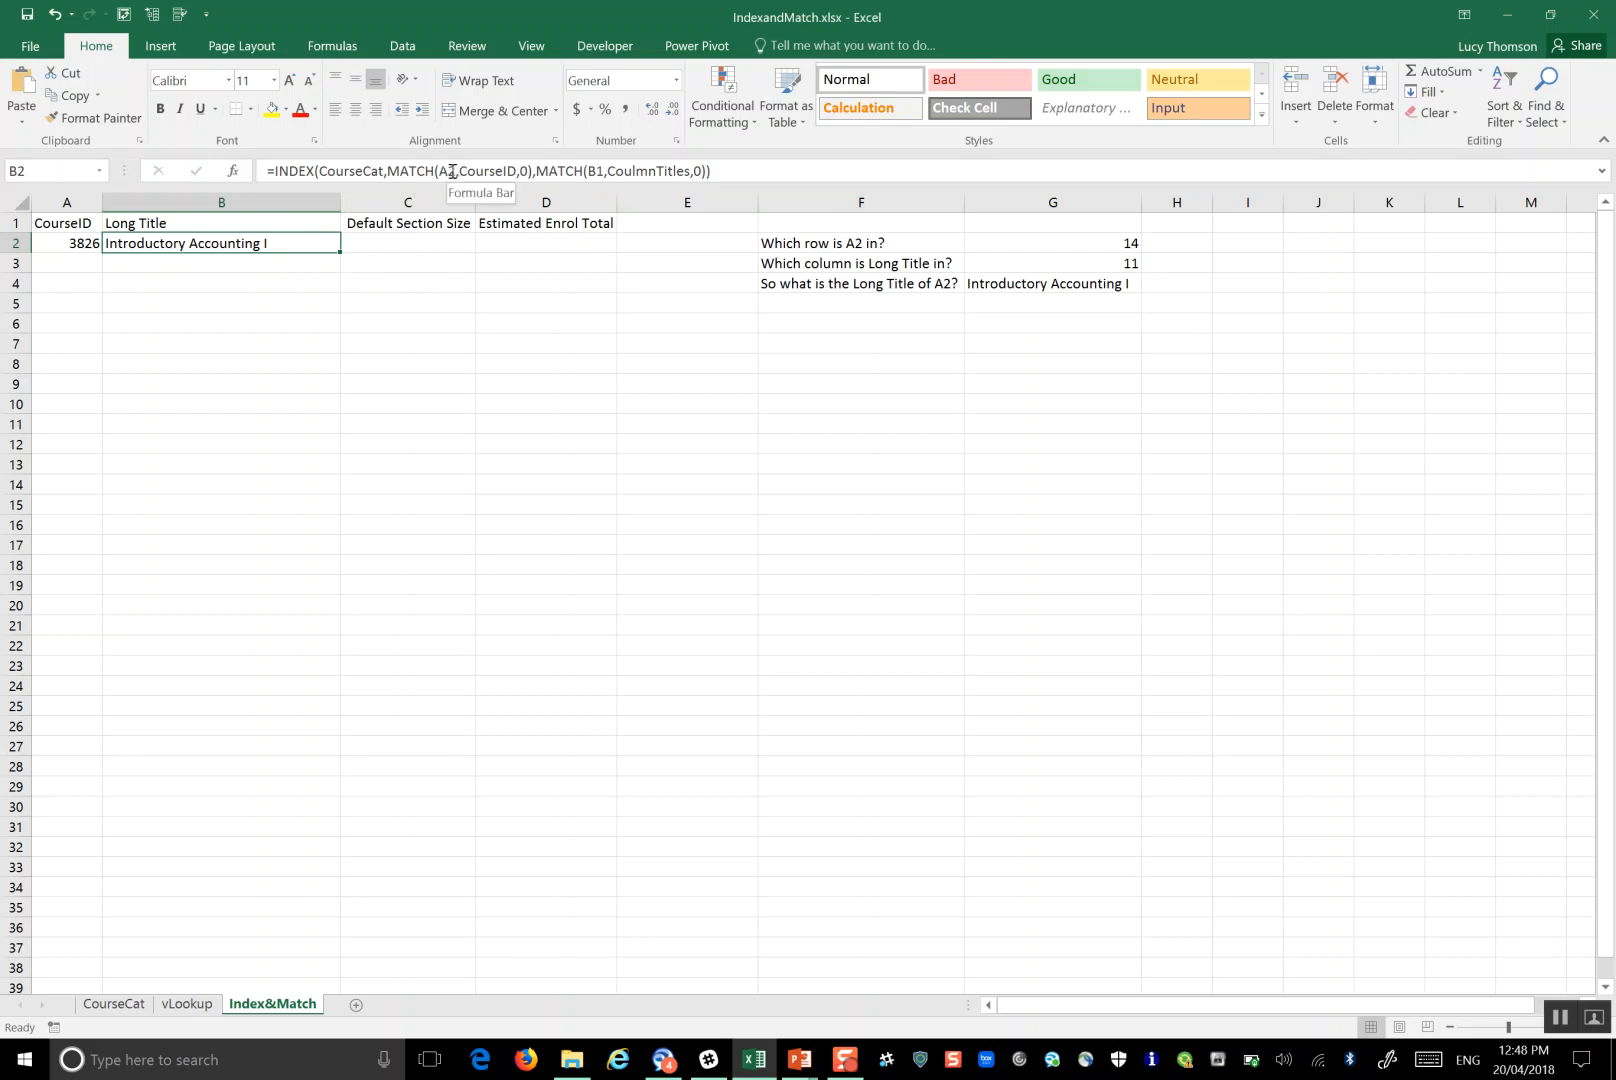
pyautogui.click(452, 171)
pyautogui.press('F2')
pyautogui.press('F2')
pyautogui.press('F4')
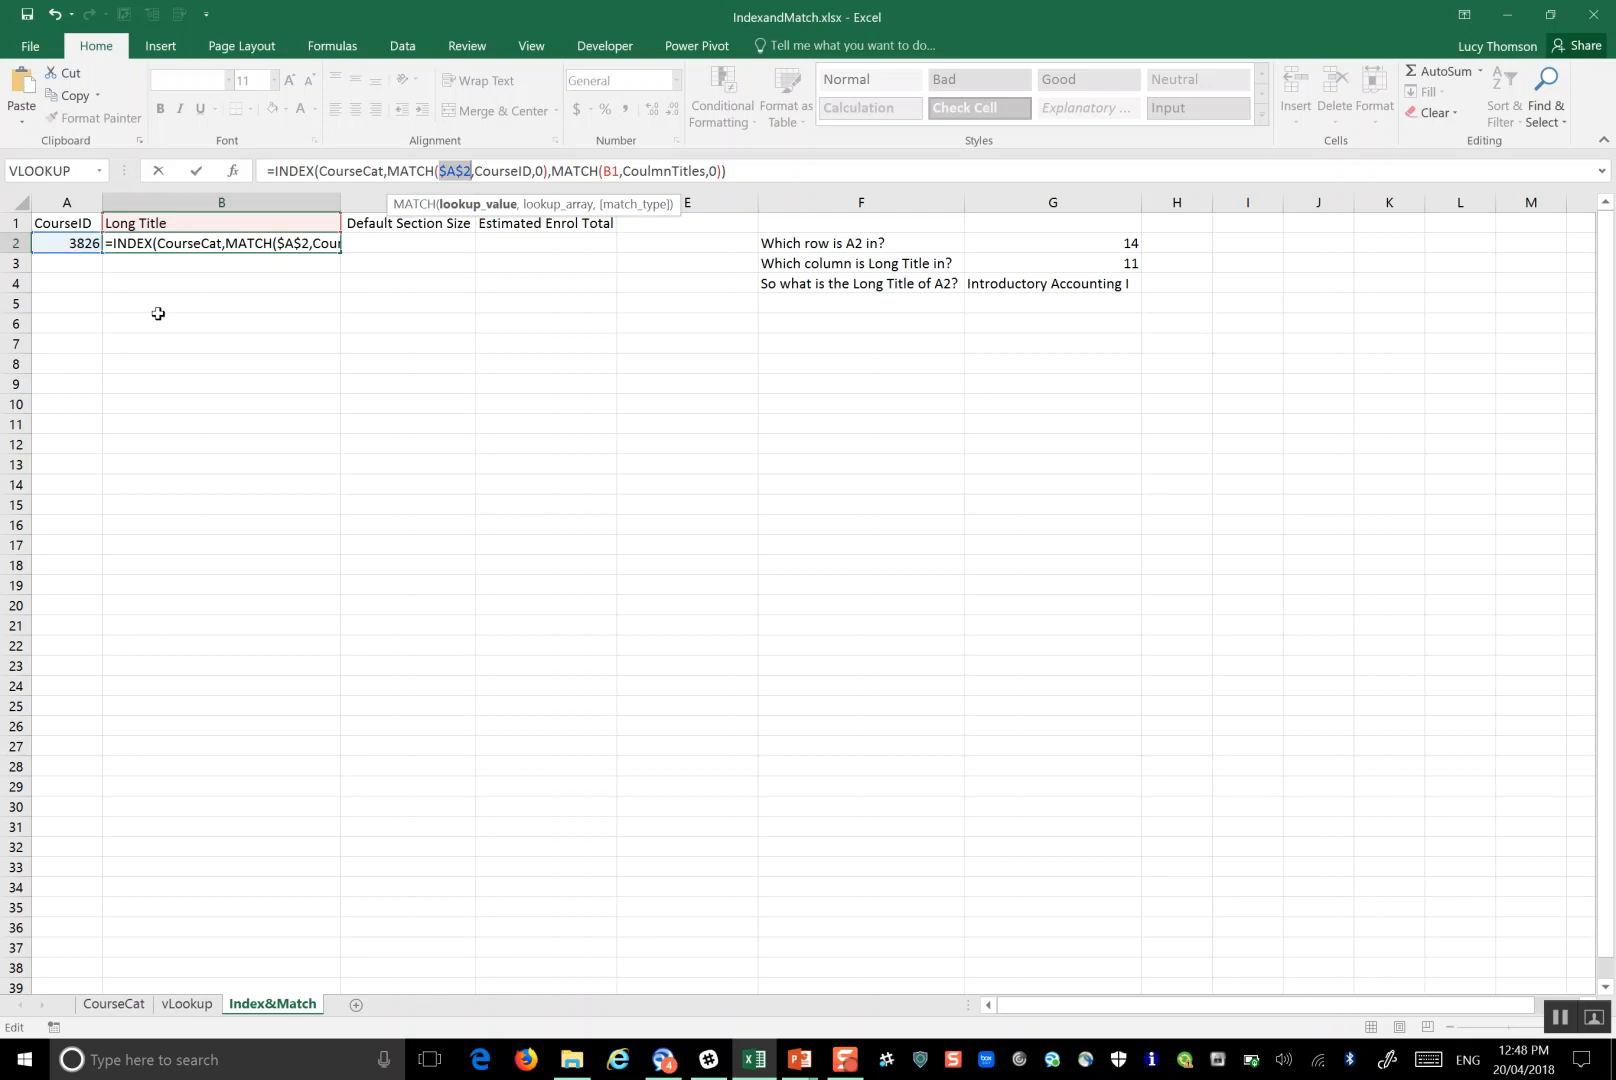
pyautogui.press('Return')
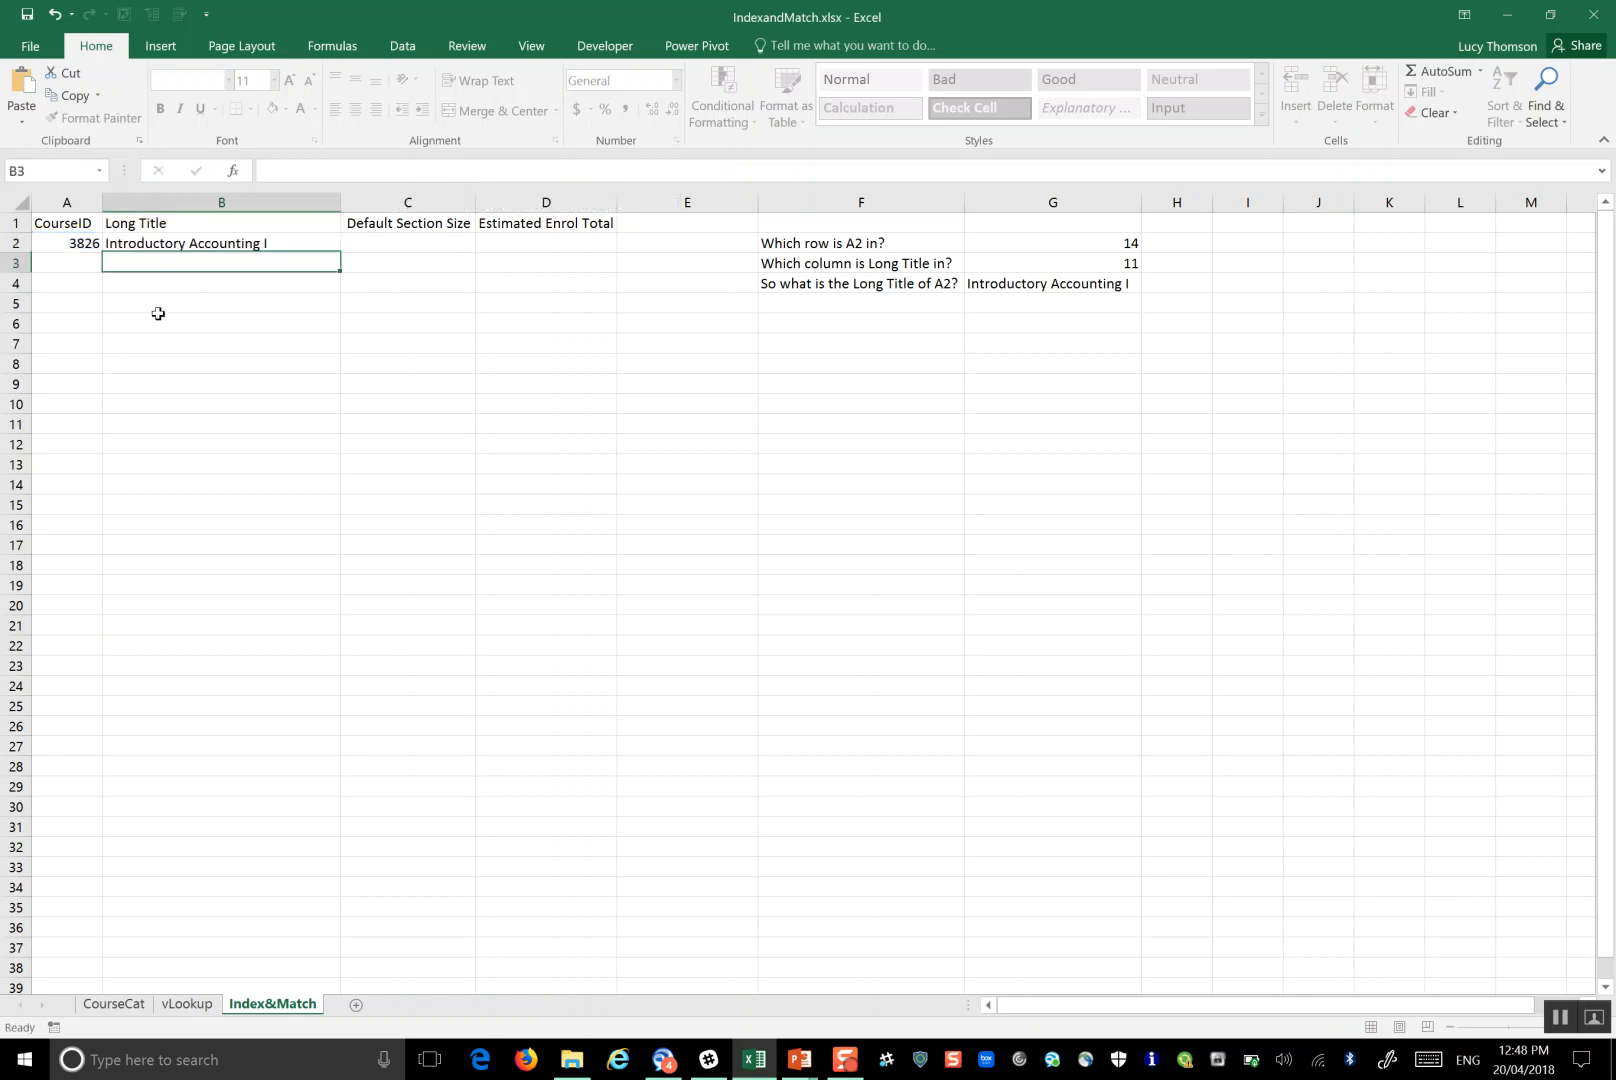
# Step: Fill the B2 formula across to C2 and D2, and check the copied formulas under Default Section Size and Estimated Enrol Total
pyautogui.click(271, 243)
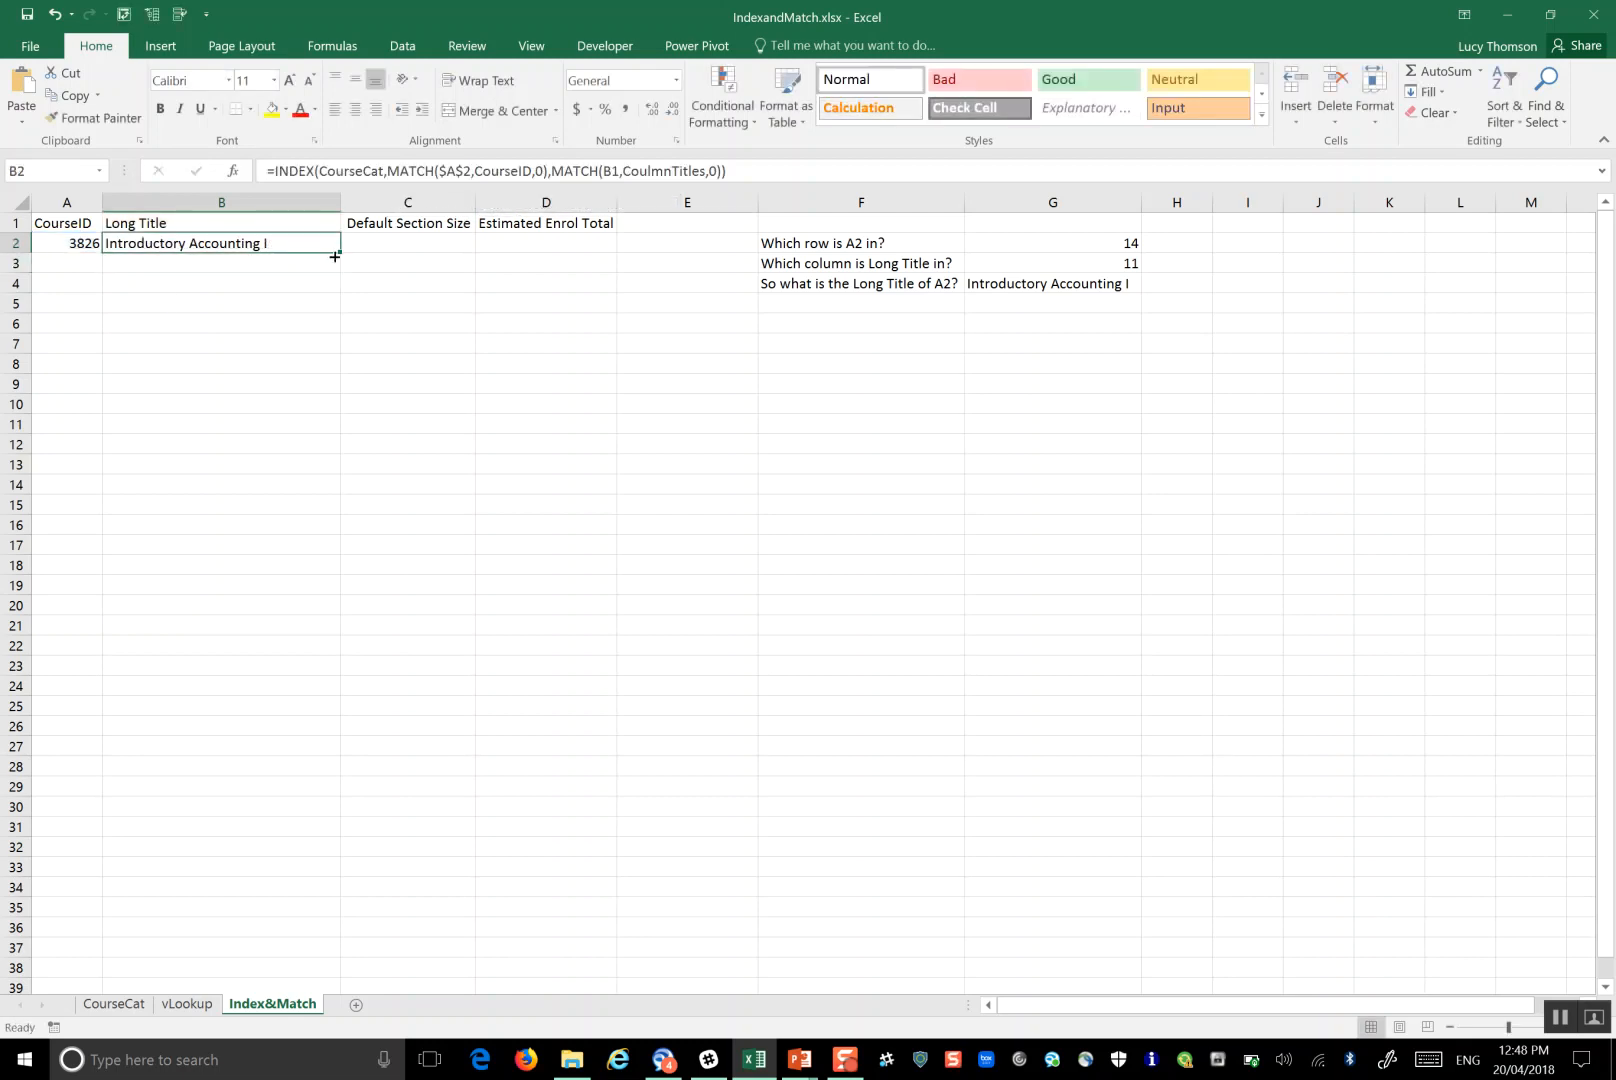
pyautogui.moveTo(342, 253); pyautogui.dragTo(580, 249)
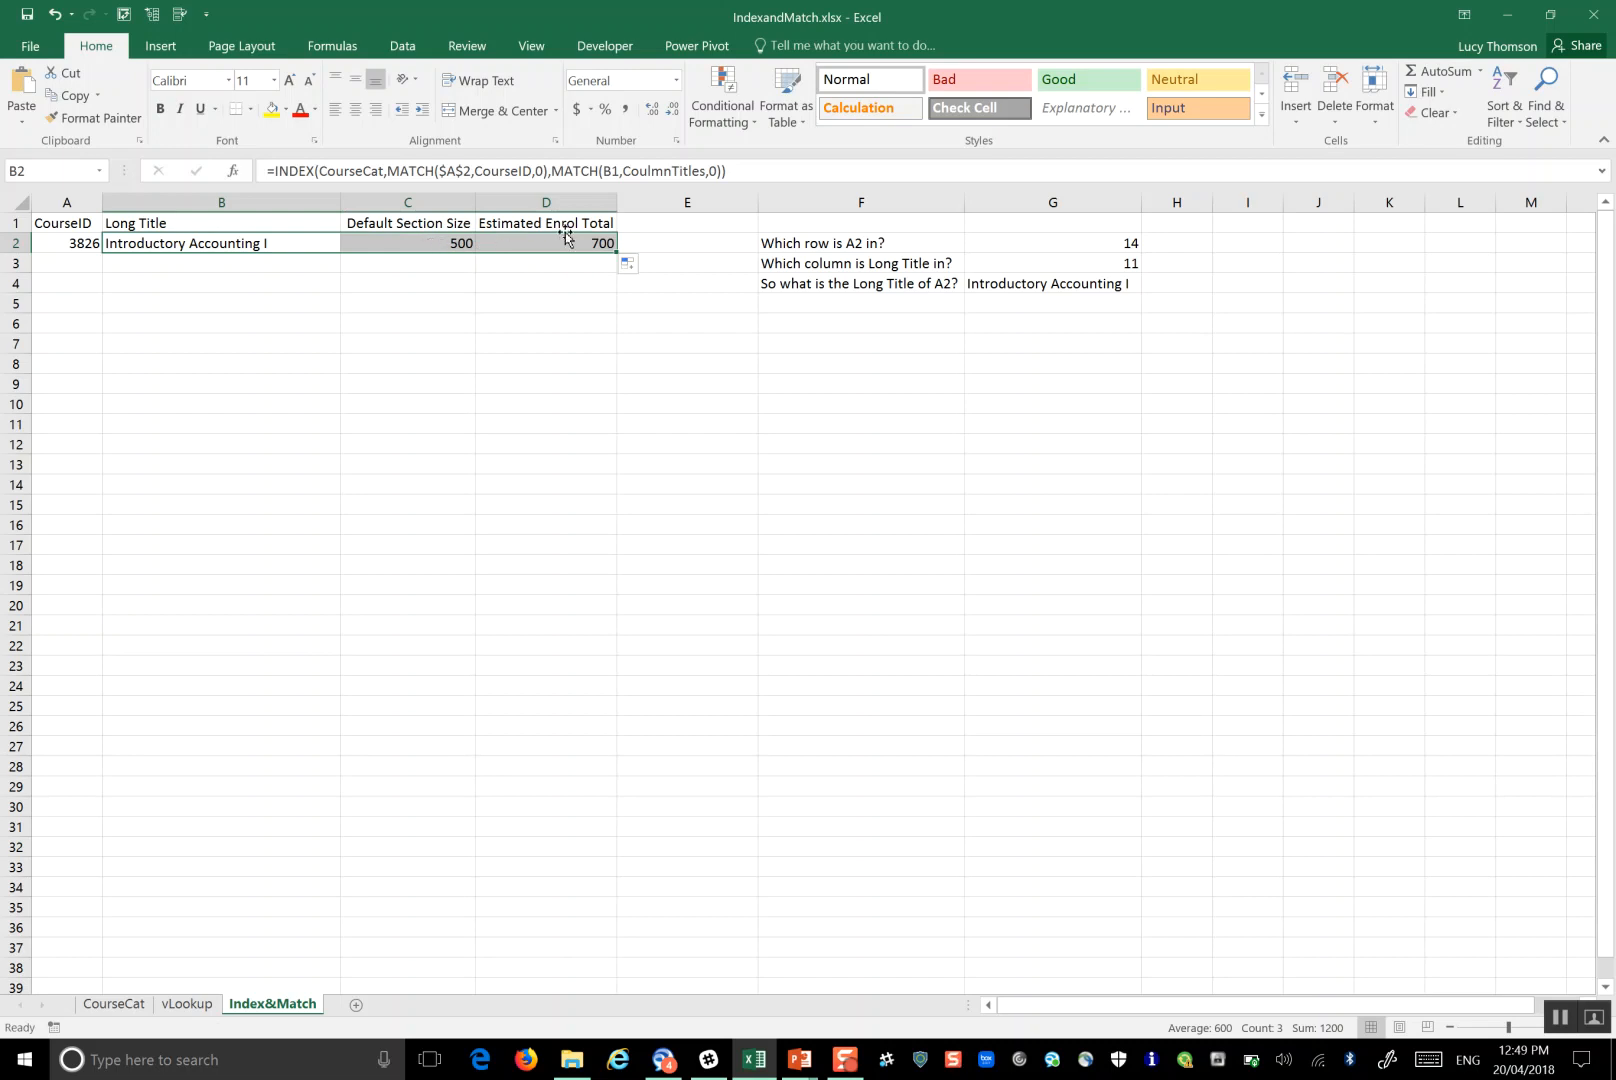
pyautogui.click(435, 239)
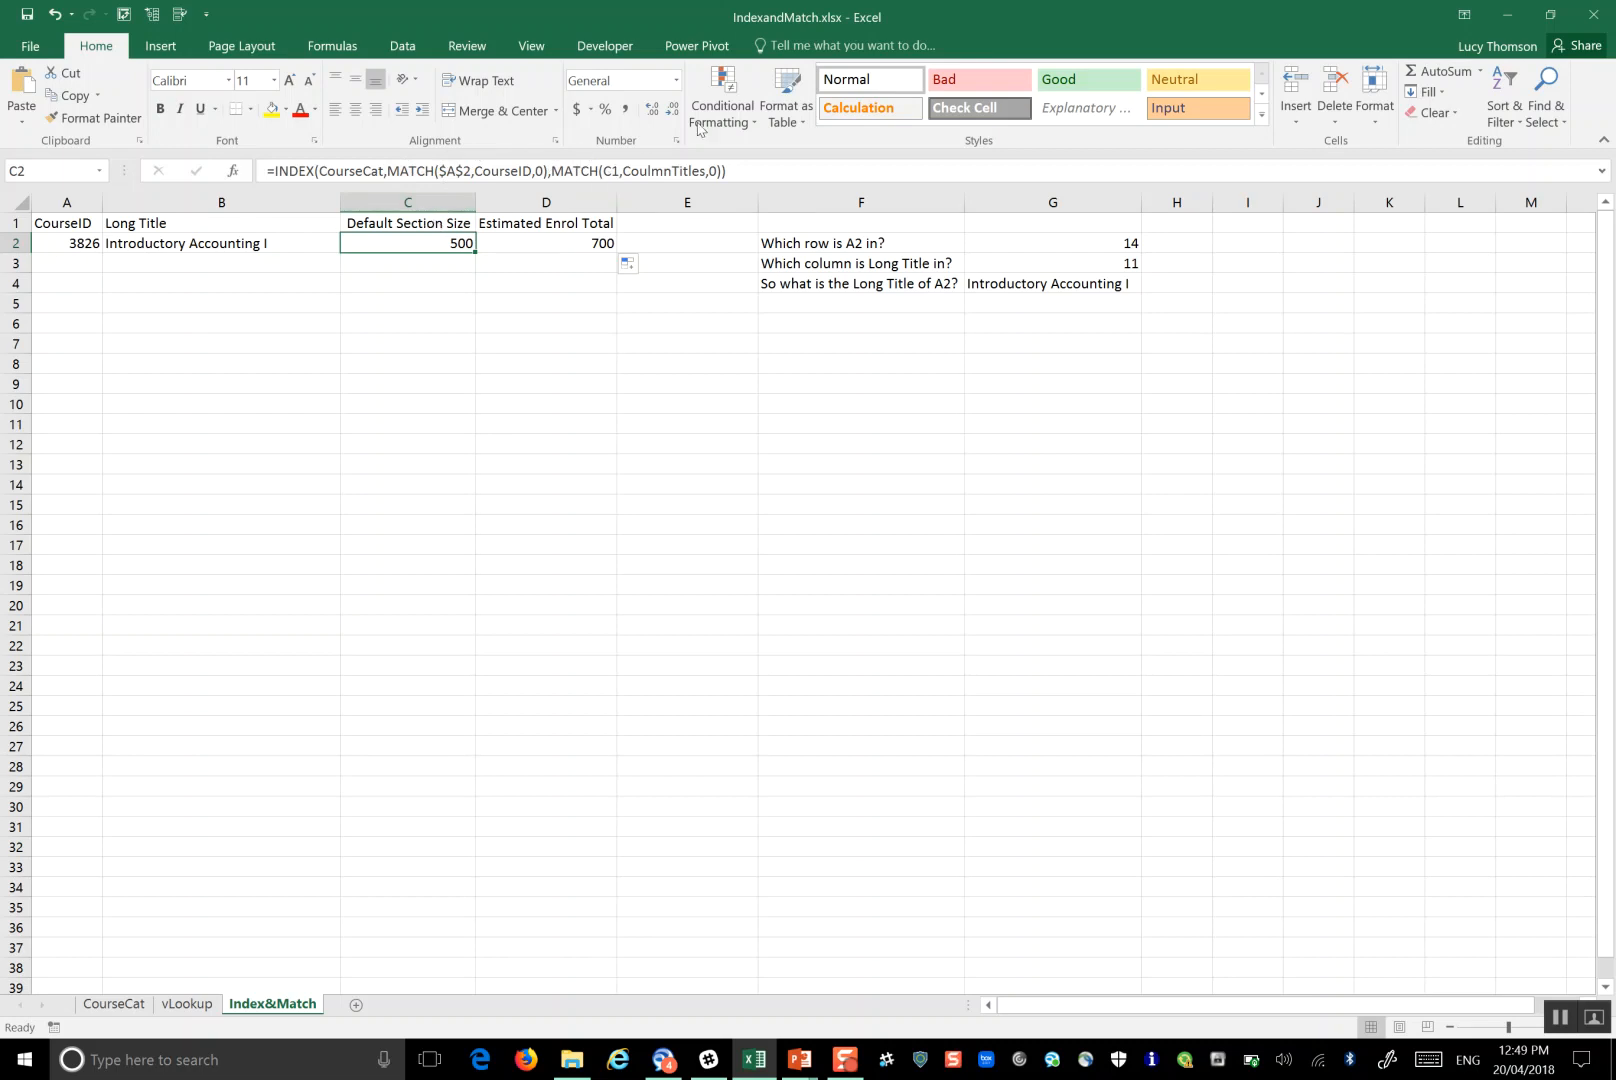
pyautogui.click(566, 247)
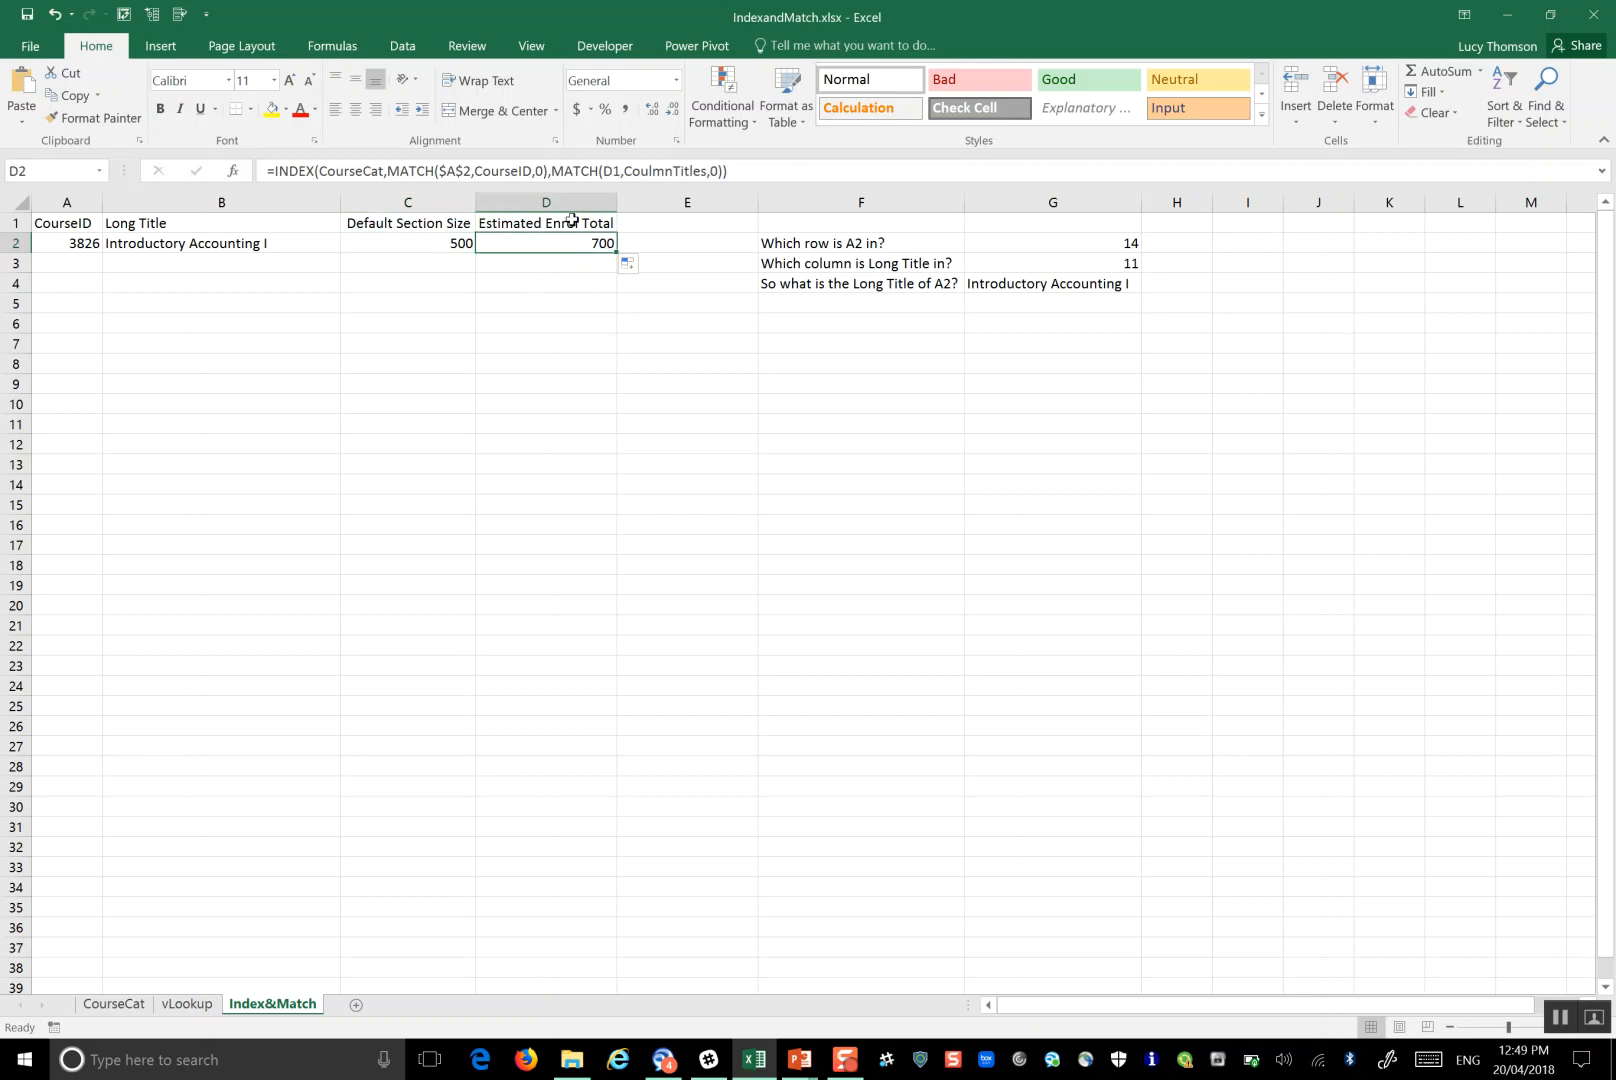
# Step: Switch to the running PowerPoint slide show with the Match & Index – vLookup for grown ups slide
pyautogui.click(674, 230)
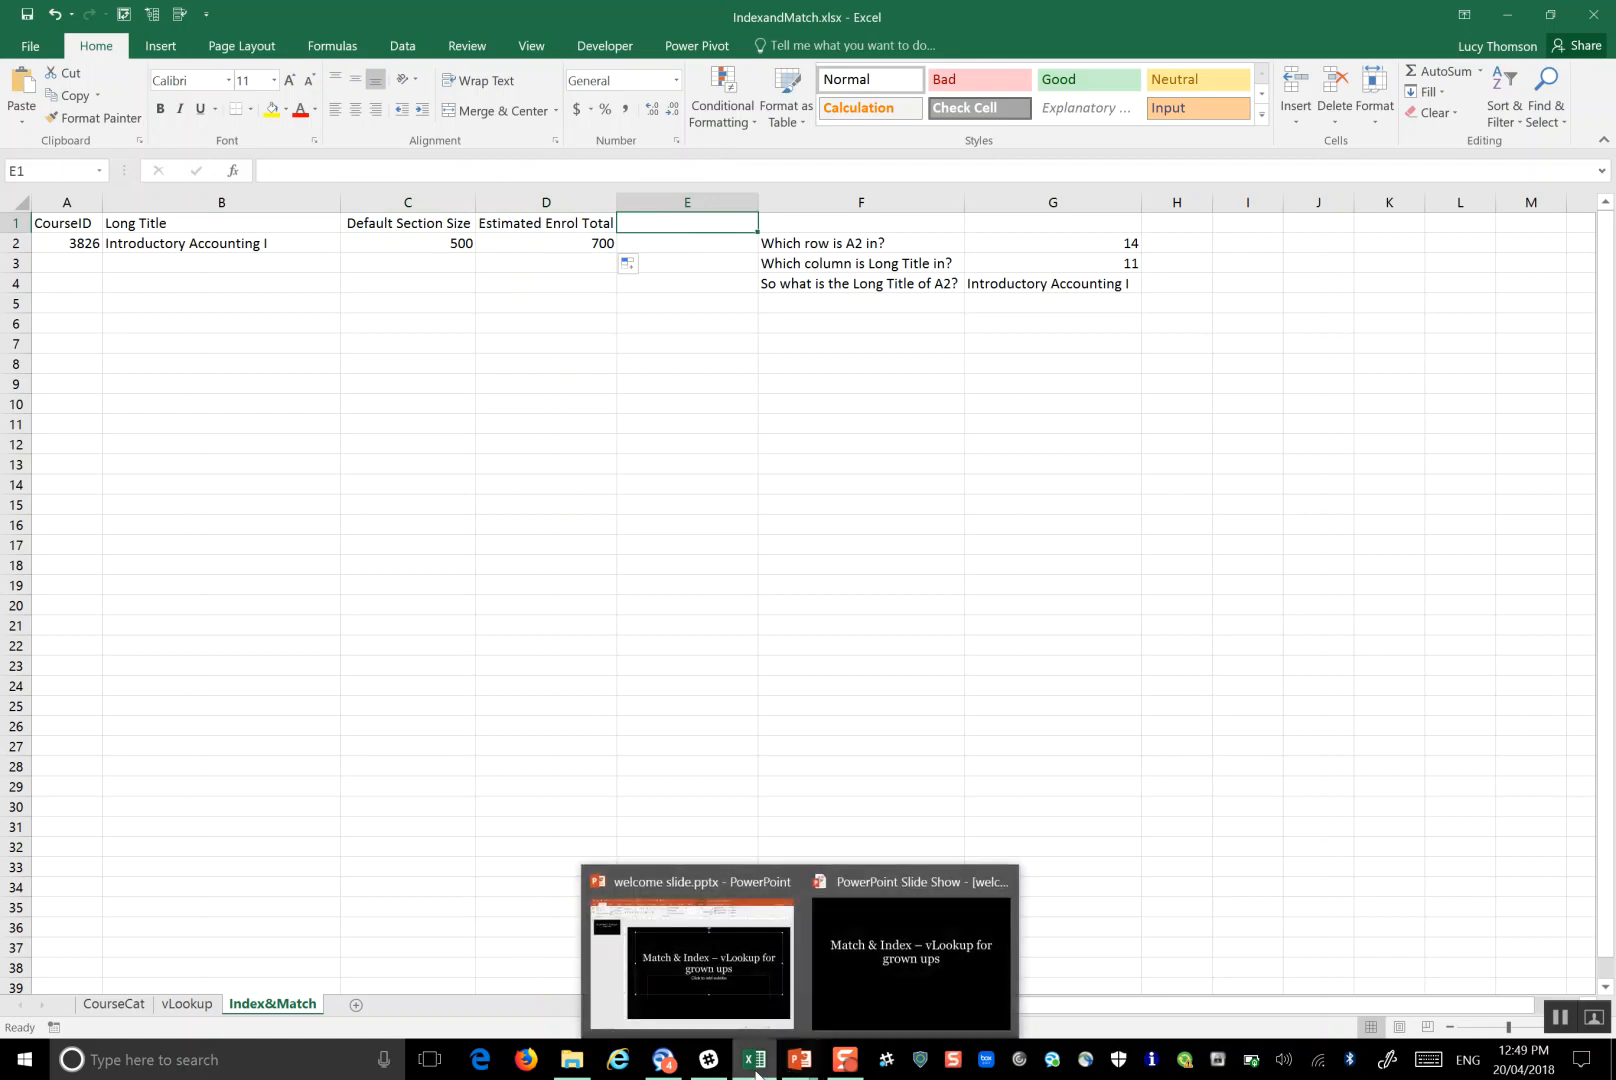
pyautogui.click(896, 960)
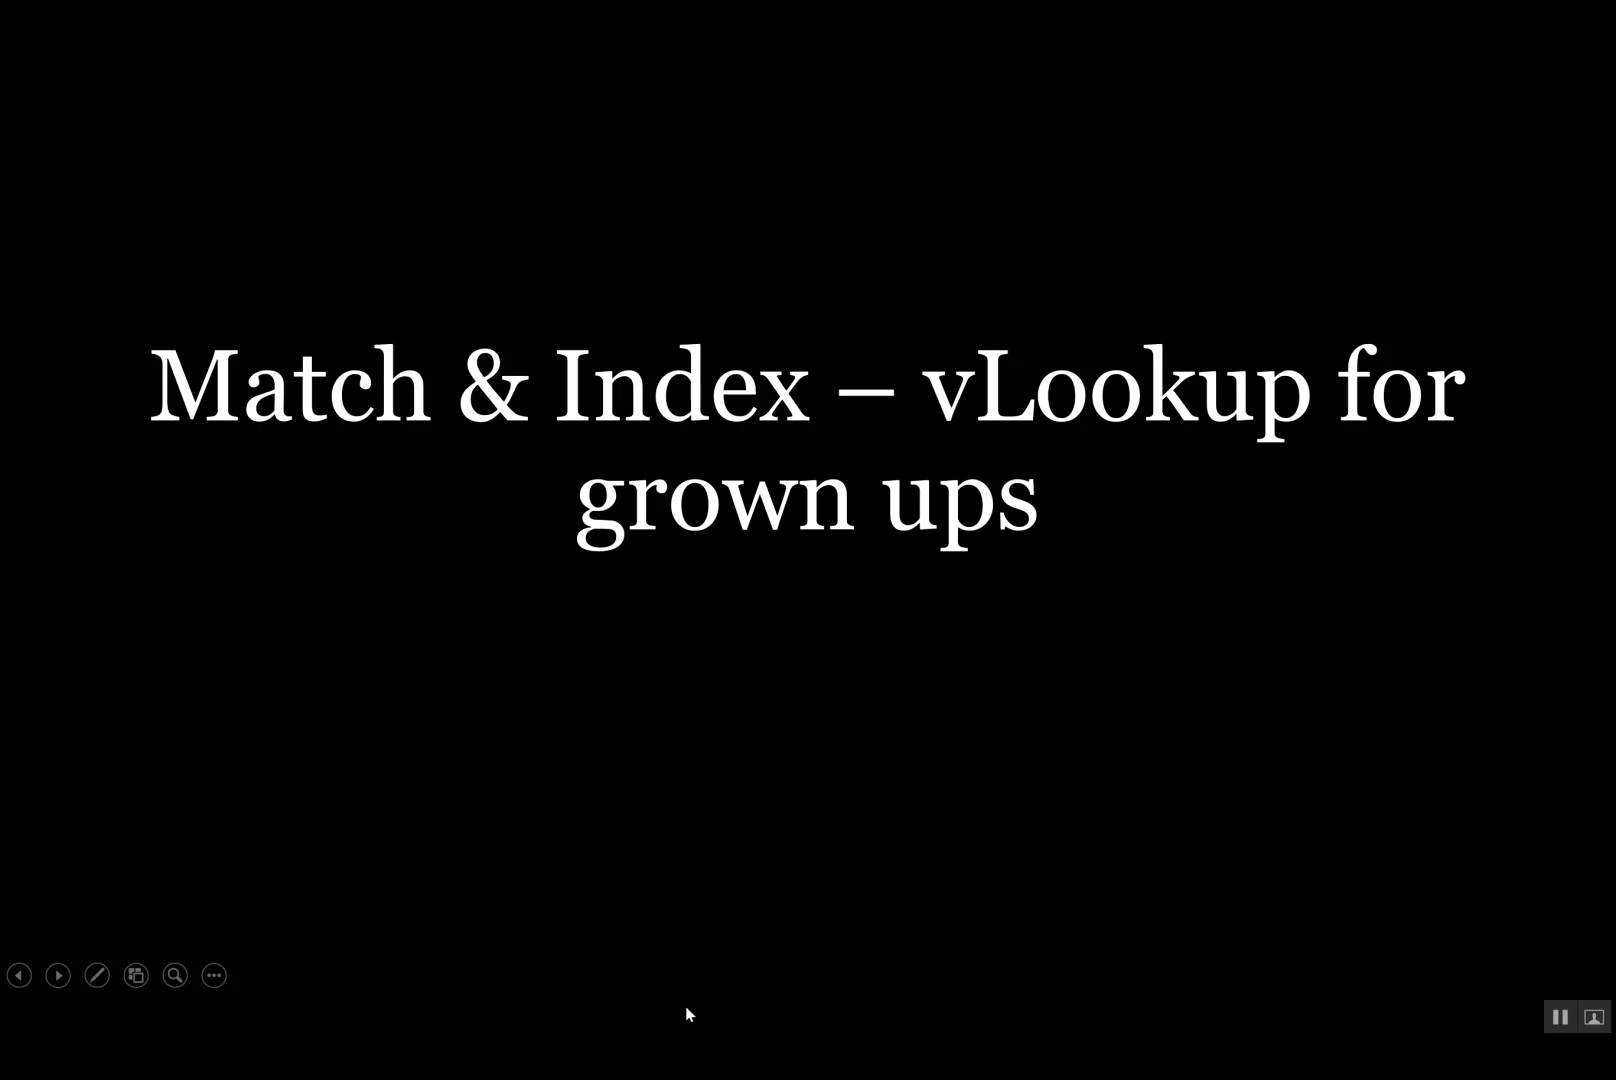